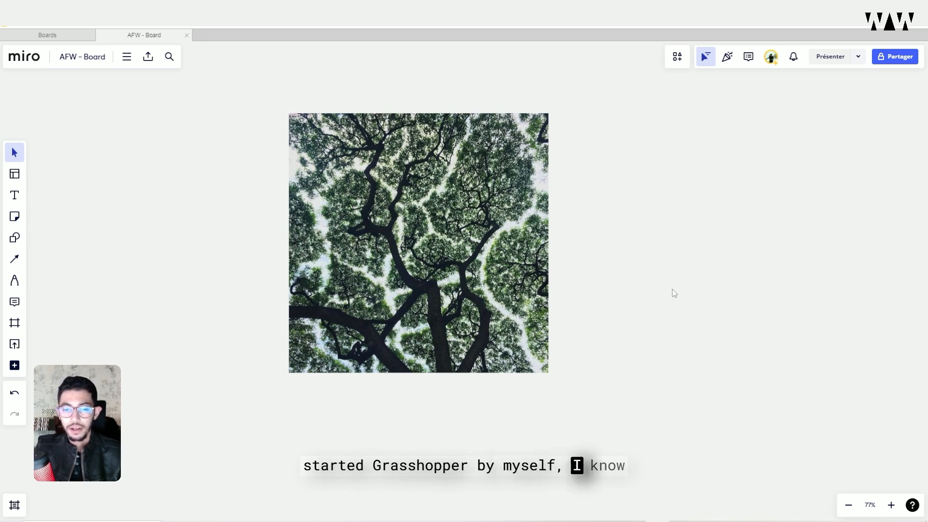
Draw a red vertical and horizontal axis with arrowheads in the empty area beside the tree photo.
mouse_move(687, 282)
right_down()
mouse_move(569, 280)
mouse_move(495, 311)
mouse_move(491, 323)
right_up()
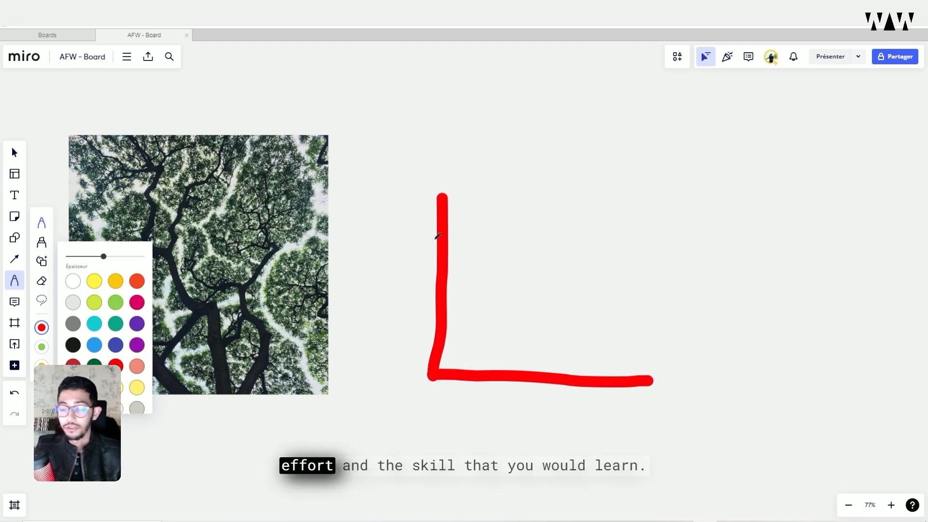
drag(633, 353, 636, 409)
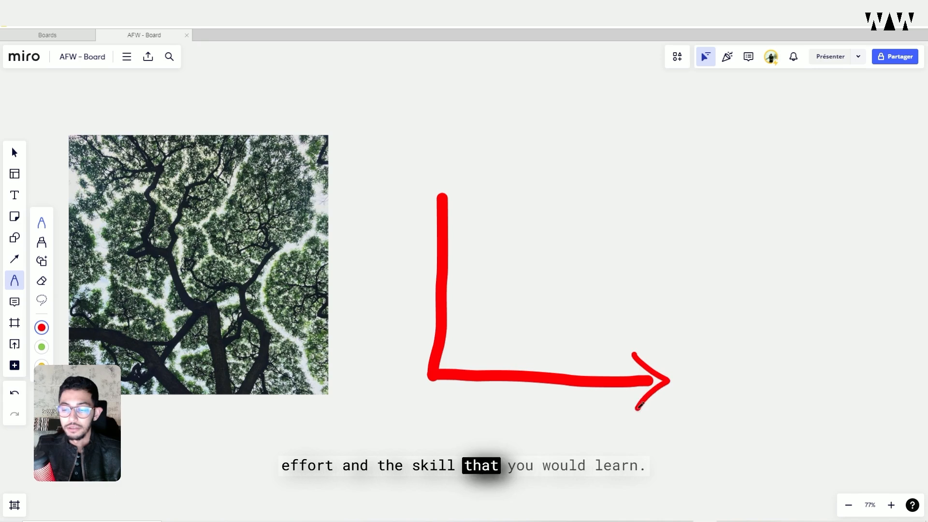
drag(460, 192, 463, 206)
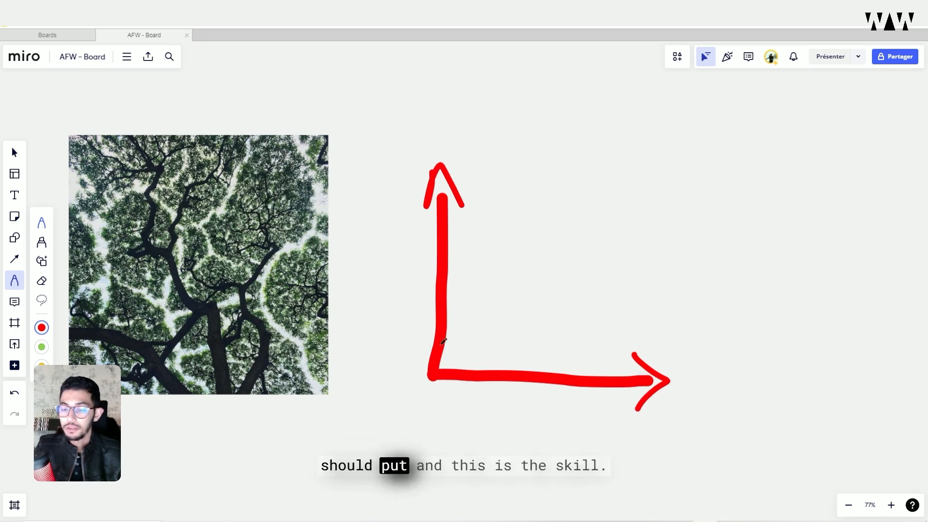
Draw a red S-shaped learning curve on the axes and label them "effort" and "skill".
mouse_move(498, 331)
mouse_down()
mouse_move(631, 218)
mouse_move(706, 224)
mouse_up()
drag(699, 405, 681, 435)
mouse_move(713, 400)
mouse_down()
mouse_move(711, 427)
mouse_move(757, 424)
mouse_up()
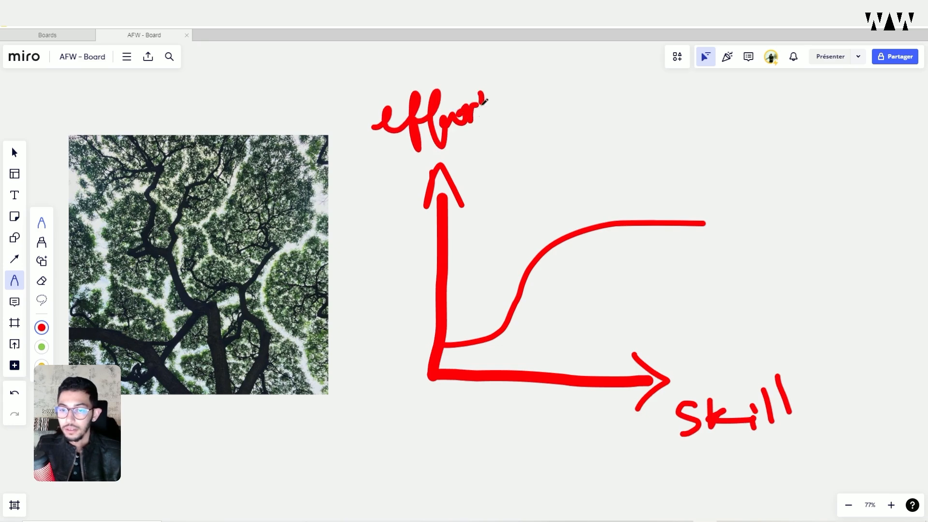
Draw a red dashed vertical line from the end of the curve down to the skill label.
drag(696, 224, 695, 228)
drag(695, 237, 696, 259)
drag(701, 286, 707, 347)
drag(706, 358, 707, 375)
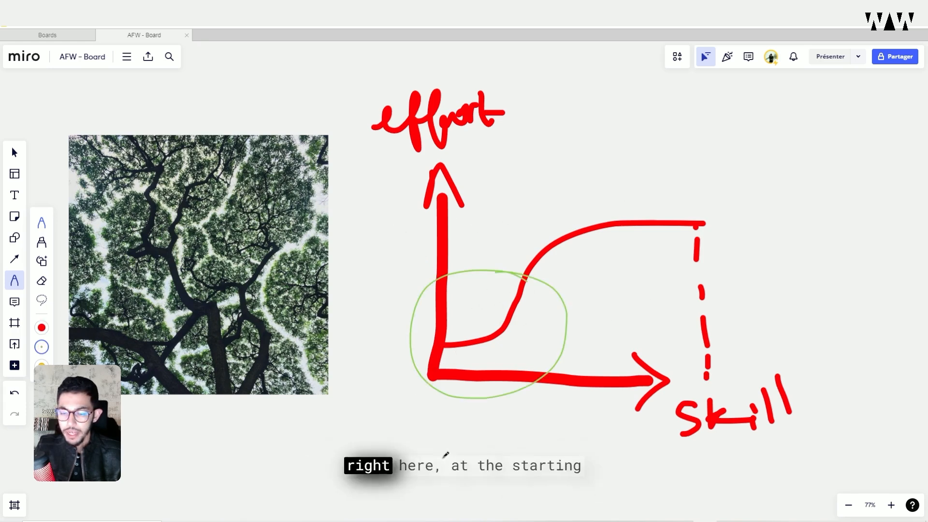
Point a green arrow at the curve's circled start, and trace the curve in green into an extended flat line labelled "plateau".
mouse_move(439, 456)
mouse_down()
mouse_move(469, 362)
mouse_move(466, 377)
mouse_move(459, 373)
mouse_move(472, 378)
mouse_up()
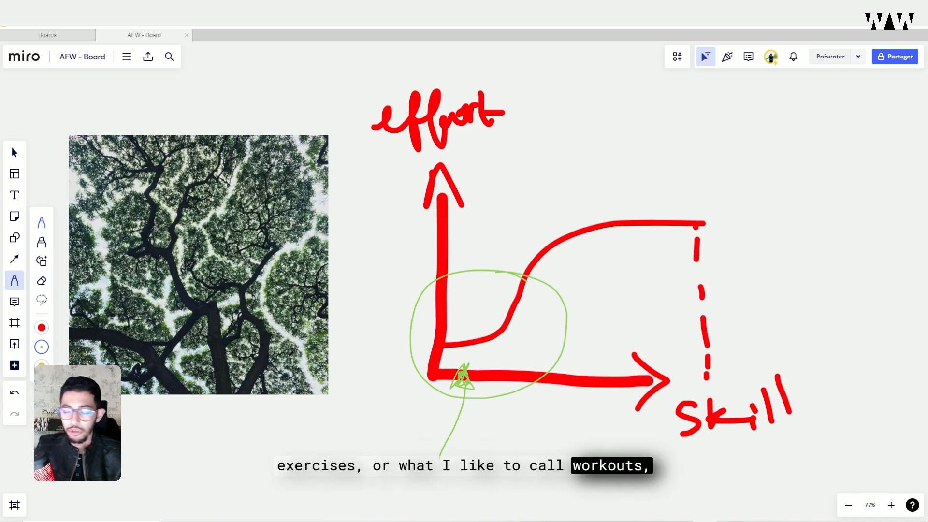
drag(438, 346, 490, 323)
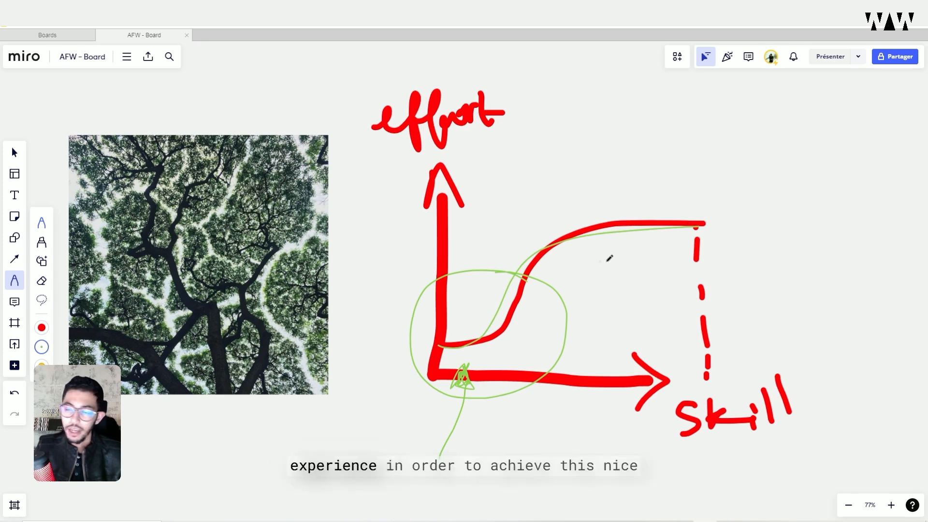
drag(571, 222, 821, 222)
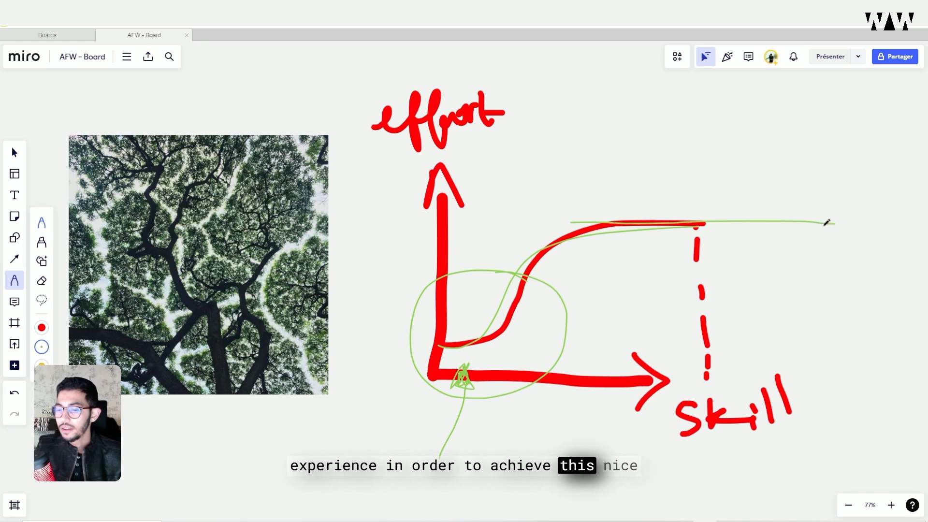
mouse_move(661, 209)
mouse_down()
mouse_move(663, 179)
mouse_move(779, 200)
mouse_move(760, 204)
mouse_up()
Continue the plateau in green with a second rise that flattens out, and mark that rise with an arrow.
mouse_move(778, 233)
right_down()
mouse_move(494, 270)
mouse_move(506, 269)
right_up()
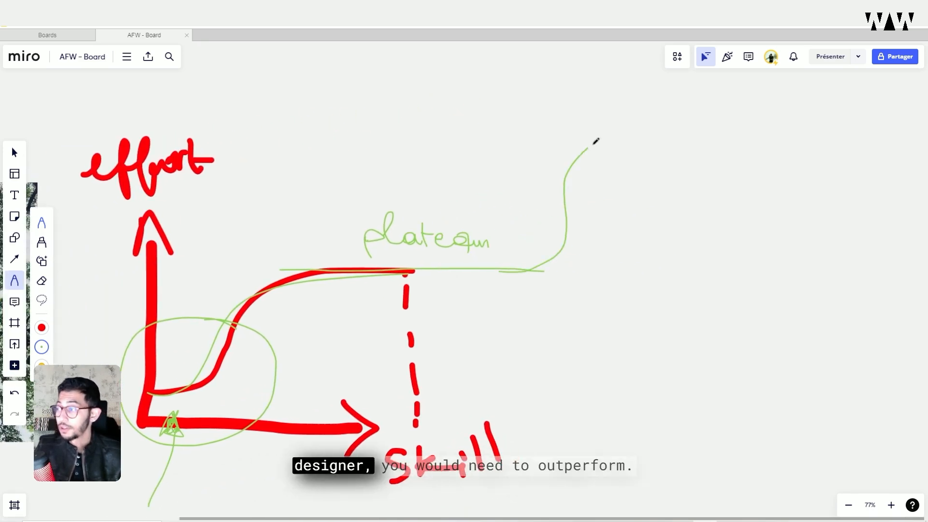
drag(594, 142, 778, 120)
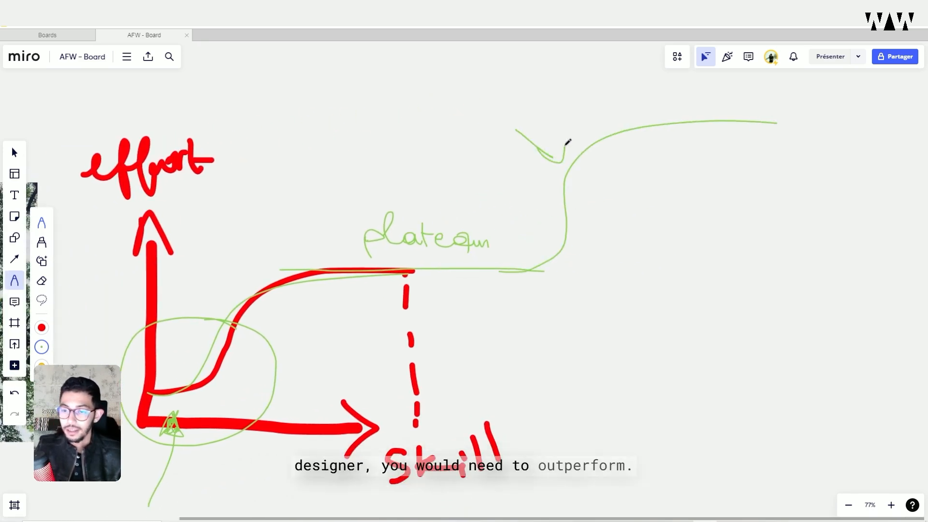
drag(568, 142, 528, 155)
Handwrite the title "Crown Shyness" with a black pen above the tree photo.
scroll(528, 156, down, 5)
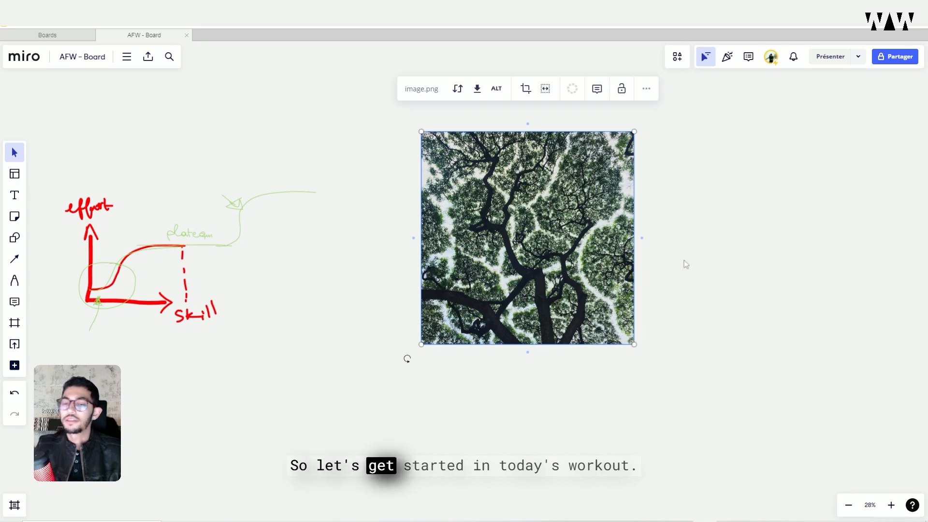
click(683, 260)
scroll(663, 251, up, 4)
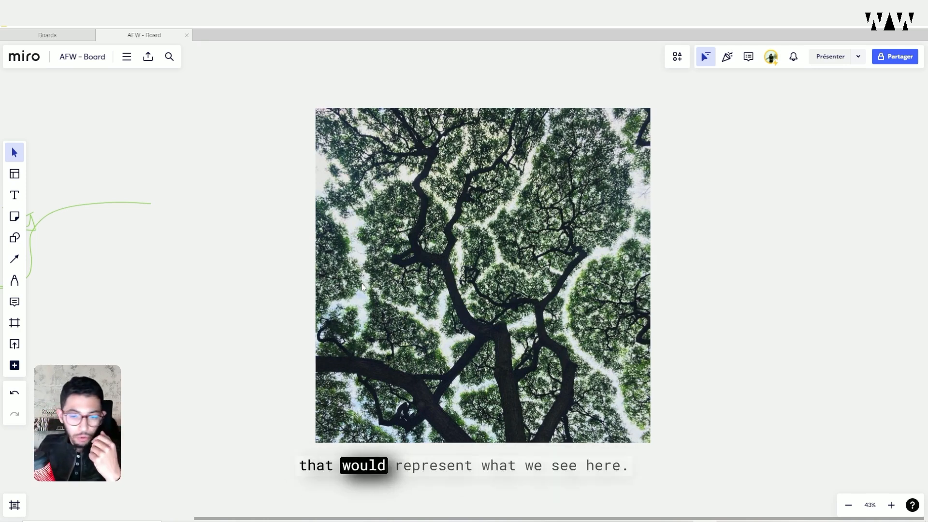
click(14, 280)
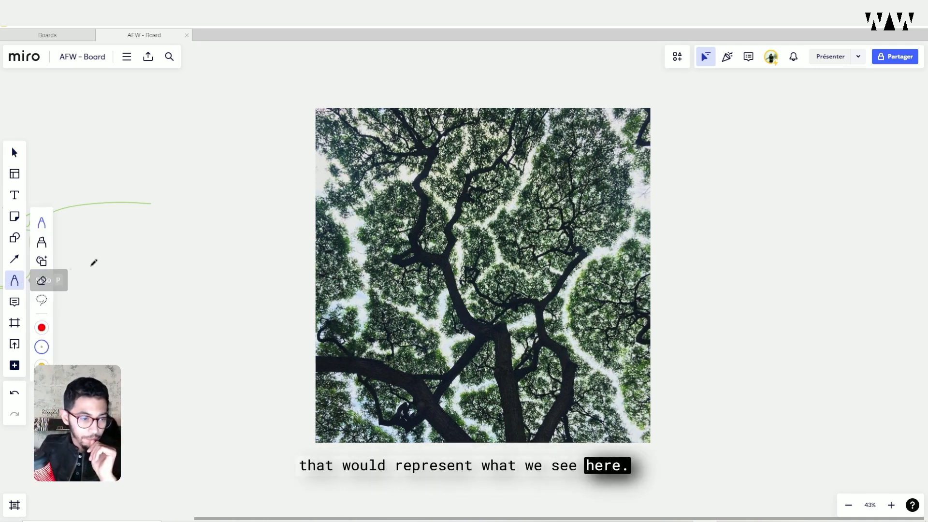
scroll(104, 281, up, 1)
middle_drag(109, 287, 72, 339)
click(42, 329)
click(45, 331)
click(73, 345)
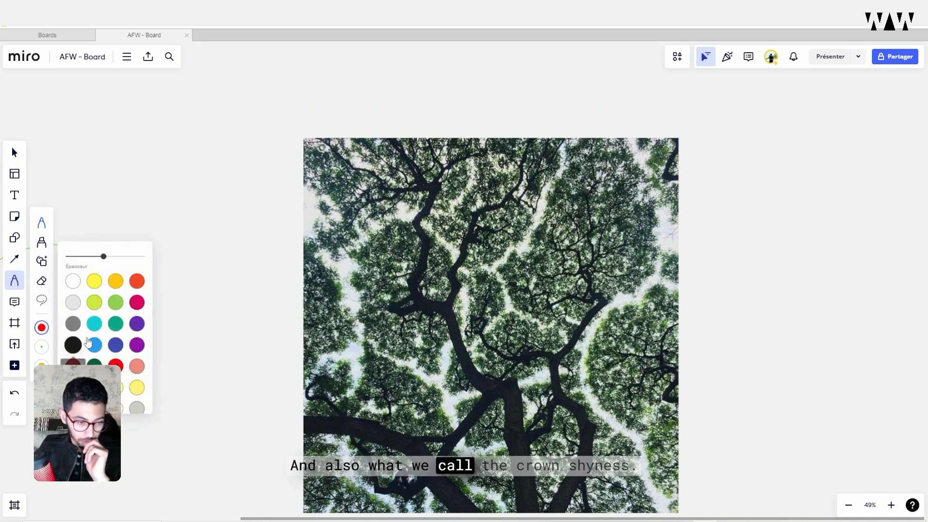
drag(385, 113, 410, 103)
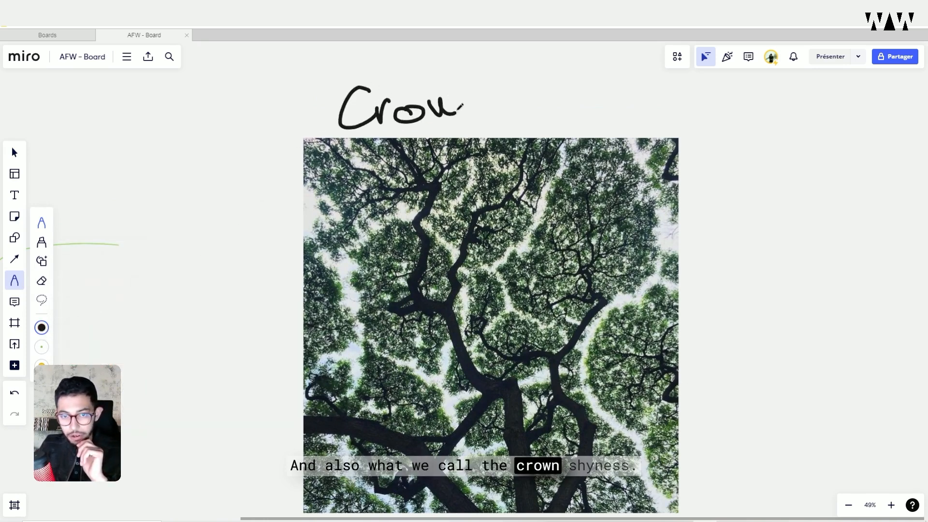
mouse_move(554, 77)
mouse_down()
mouse_move(539, 107)
mouse_move(657, 91)
mouse_move(696, 110)
mouse_up()
Outline the large tree crown in the upper part of the photo with the black pen.
scroll(497, 133, down, 2)
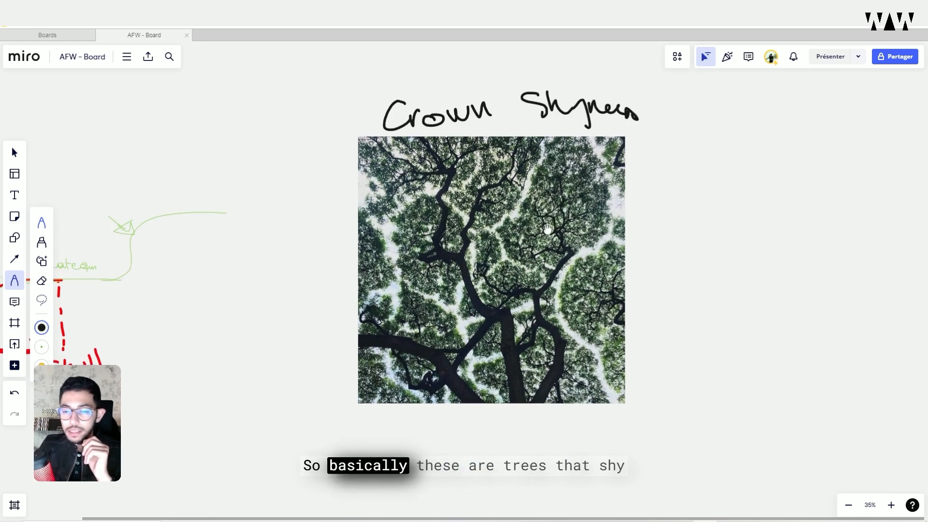
scroll(487, 311, up, 2)
mouse_move(561, 116)
mouse_down()
mouse_move(516, 193)
mouse_move(555, 247)
mouse_move(641, 201)
mouse_move(611, 116)
mouse_up()
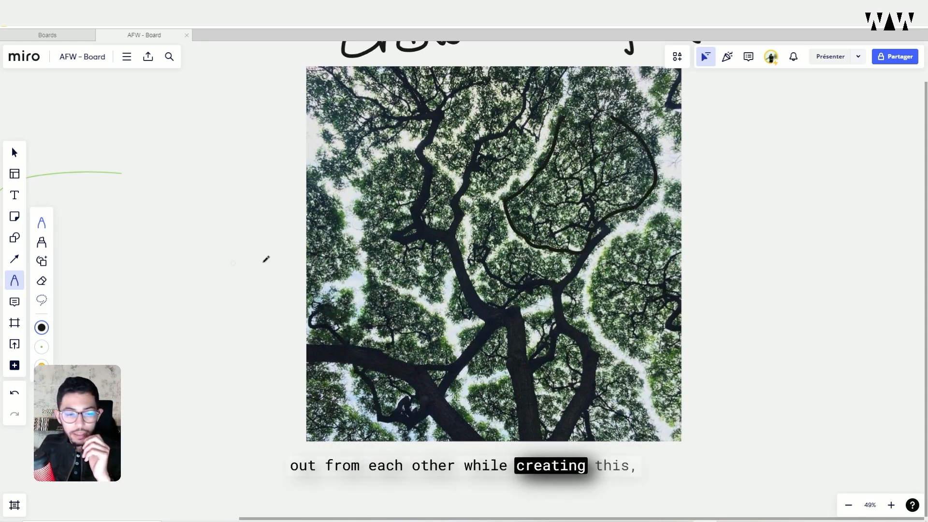
Outline three neighbouring foliage patches in red on the photo and mark the gap to the black-outlined crown with a double arrow.
click(45, 345)
drag(481, 198, 494, 204)
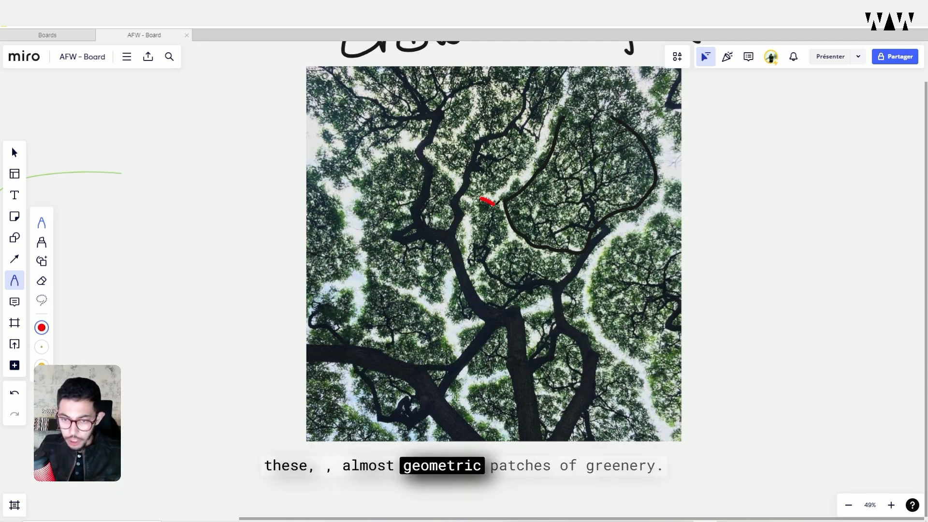
drag(500, 243, 473, 265)
drag(515, 242, 445, 298)
drag(577, 292, 524, 251)
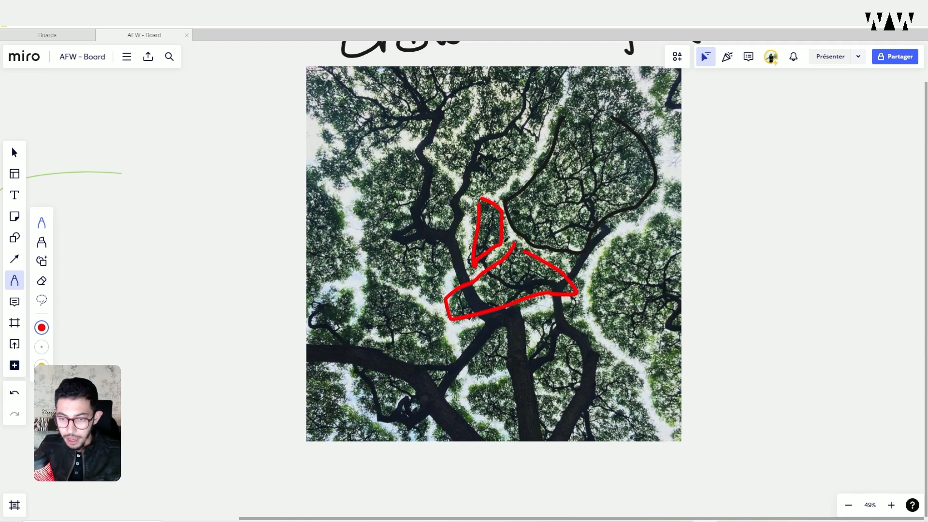
mouse_move(498, 186)
mouse_down()
mouse_move(507, 172)
mouse_move(497, 111)
mouse_move(425, 150)
mouse_move(479, 188)
mouse_up()
mouse_move(520, 158)
mouse_down()
mouse_move(539, 167)
mouse_move(531, 171)
mouse_up()
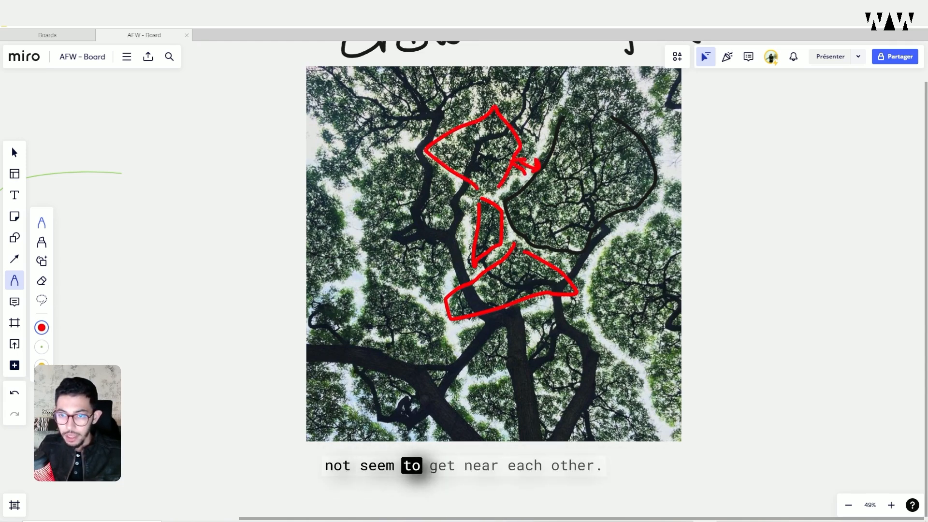
Sketch a red ground line with upright pylons standing on it in the empty area beside the photo.
scroll(516, 198, down, 2)
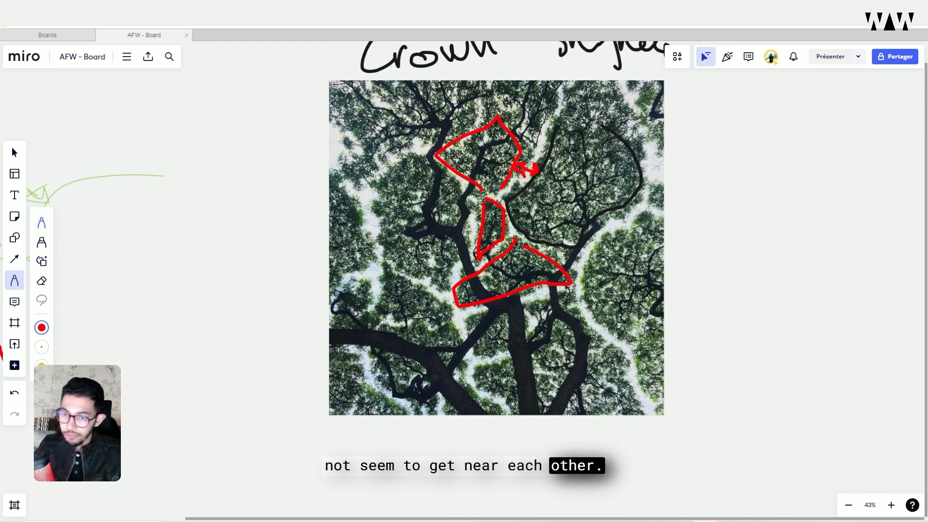
middle_drag(507, 266, 253, 255)
scroll(548, 272, down, 4)
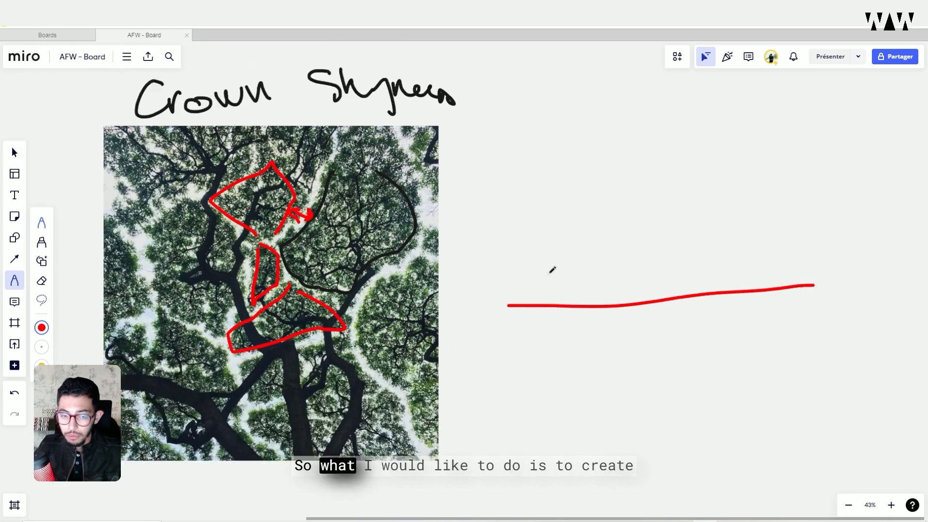
middle_drag(548, 272, 490, 294)
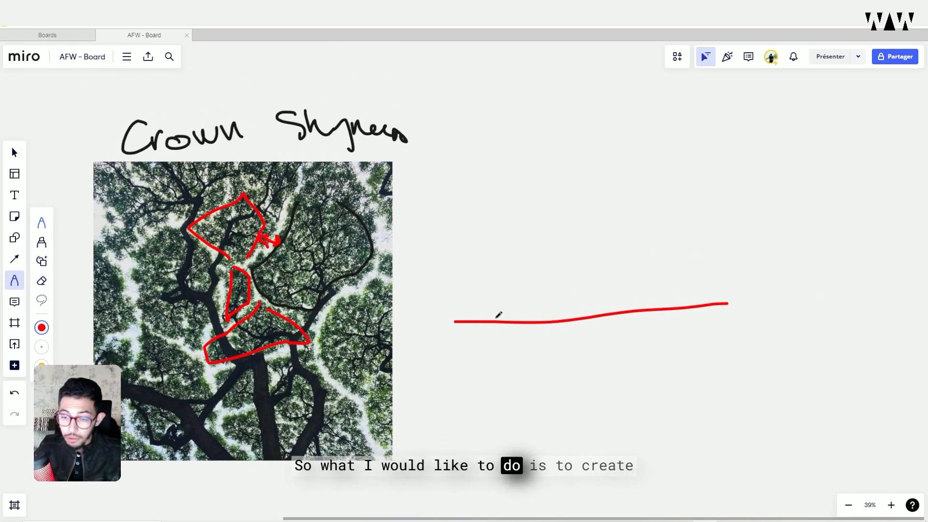
drag(504, 322, 501, 291)
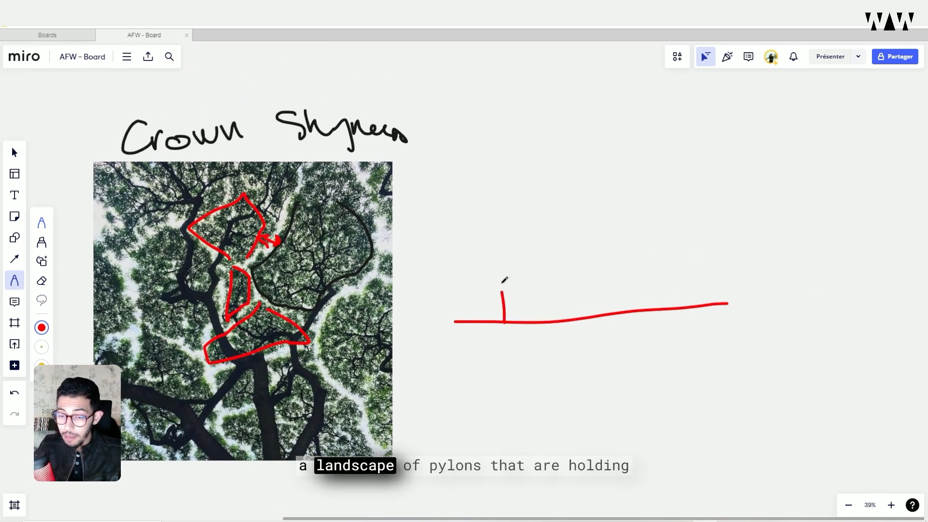
drag(577, 275, 585, 317)
drag(650, 266, 652, 308)
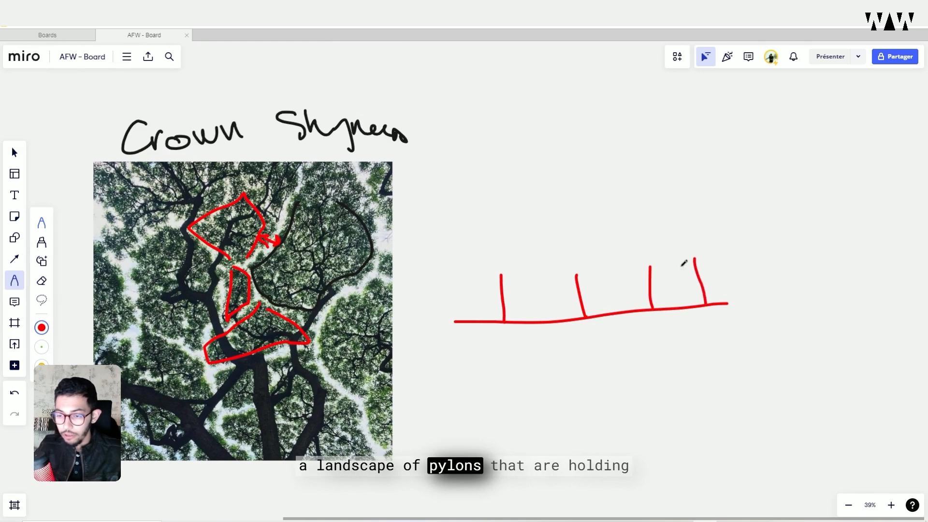
Top the sketched pylons with short horizontal red canopy lines.
drag(667, 258, 715, 255)
drag(637, 264, 659, 261)
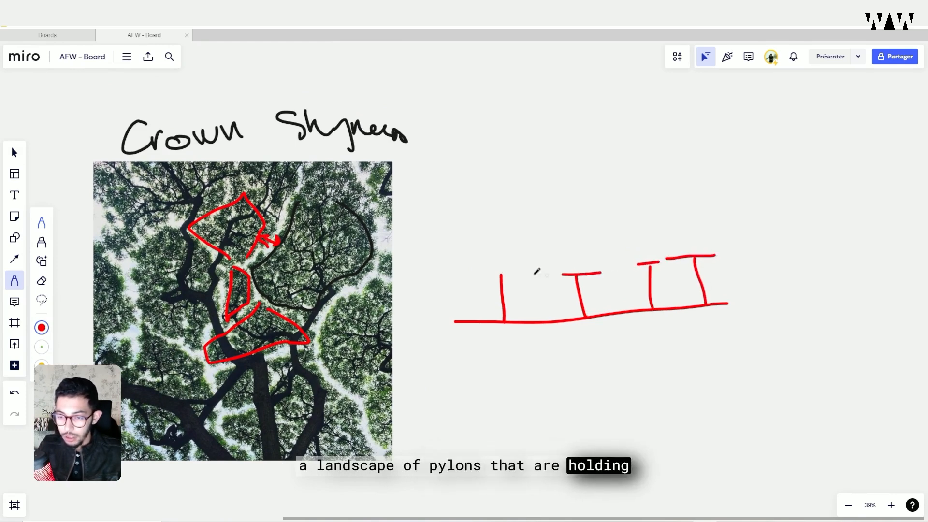
drag(491, 276, 523, 273)
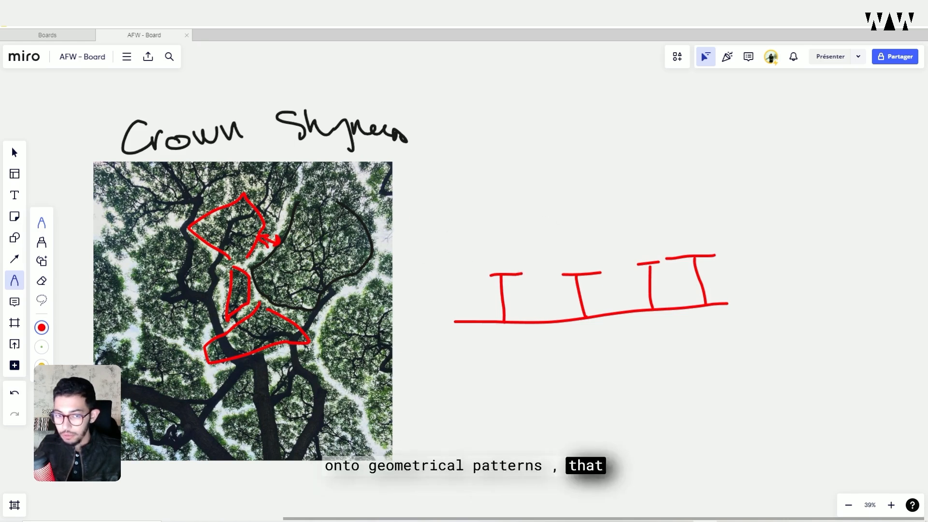
Frame the "Crown Shyness" title in red and sketch a sun with light falling between the first two pylons.
mouse_move(96, 159)
mouse_down()
mouse_move(425, 154)
mouse_move(256, 99)
mouse_move(115, 144)
mouse_up()
drag(561, 193, 557, 170)
drag(569, 154, 590, 177)
drag(521, 181, 511, 184)
mouse_move(552, 206)
mouse_down()
mouse_move(517, 329)
mouse_move(560, 303)
mouse_move(559, 320)
mouse_up()
middle_drag(562, 299, 493, 277)
scroll(494, 277, up, 3)
scroll(599, 252, down, 1)
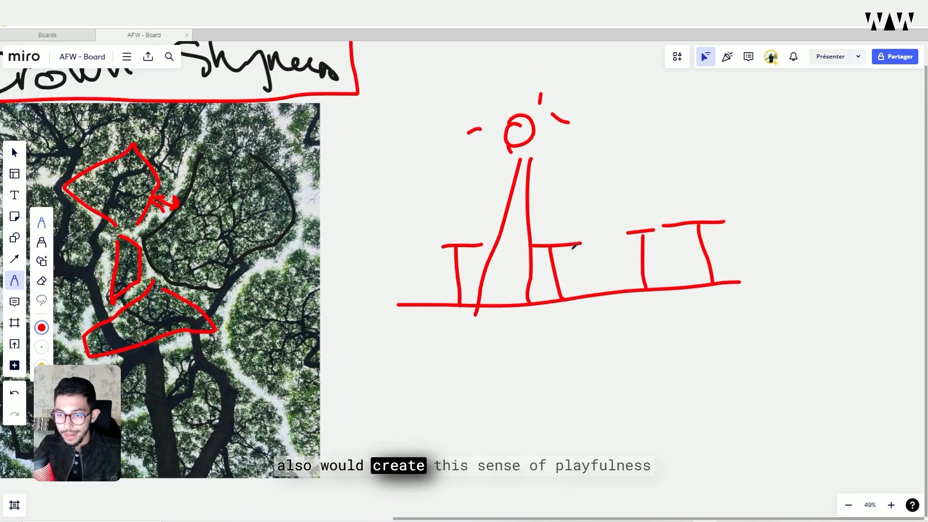
middle_drag(145, 253, 263, 239)
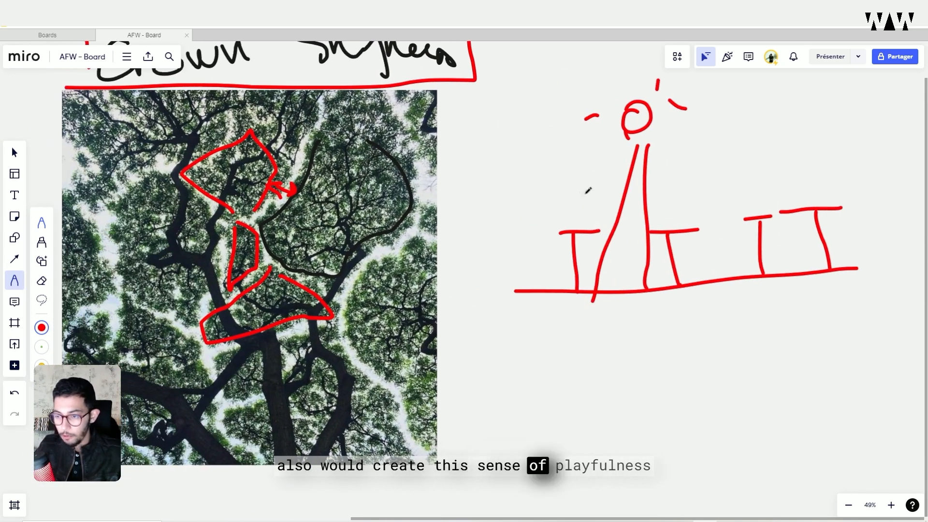
scroll(652, 239, up, 1)
scroll(575, 222, down, 2)
middle_drag(447, 252, 376, 288)
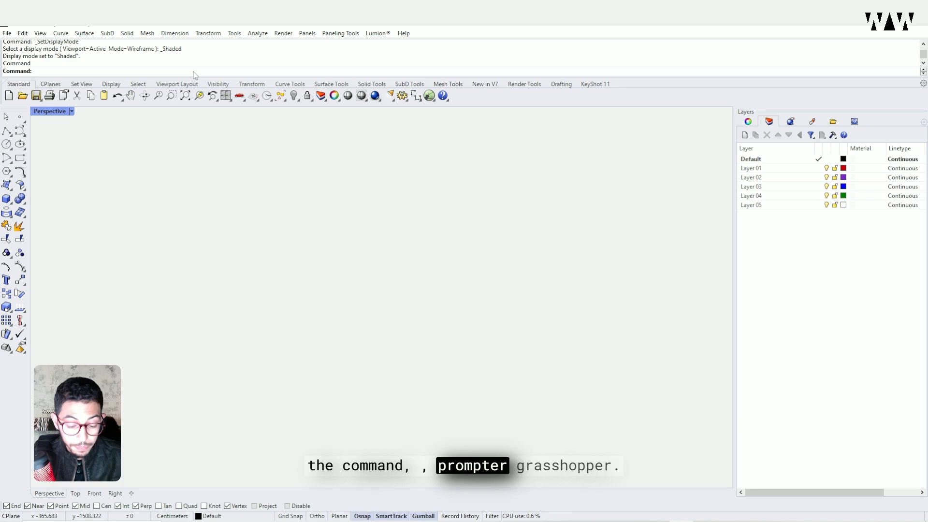
Switch to Rhino, launch Grasshopper and move its window clear of the Perspective viewport.
text(asshopper)
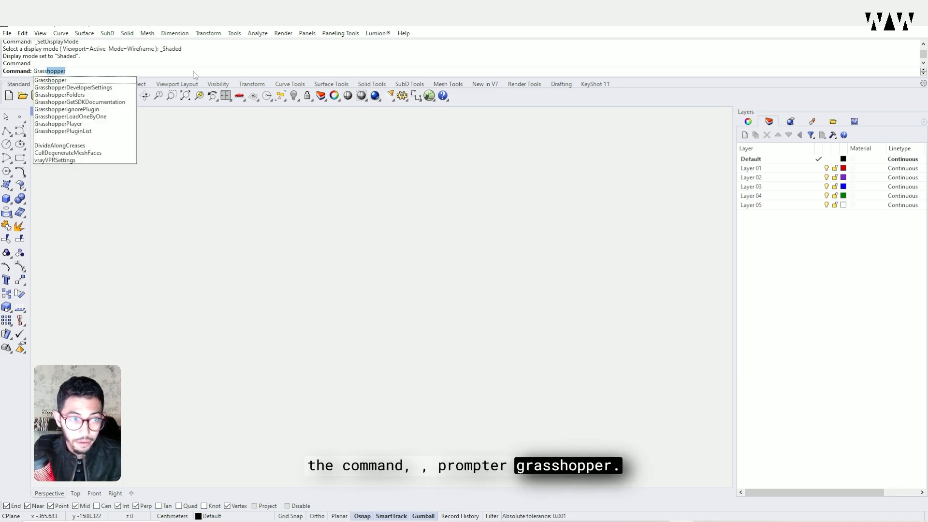
key(Return)
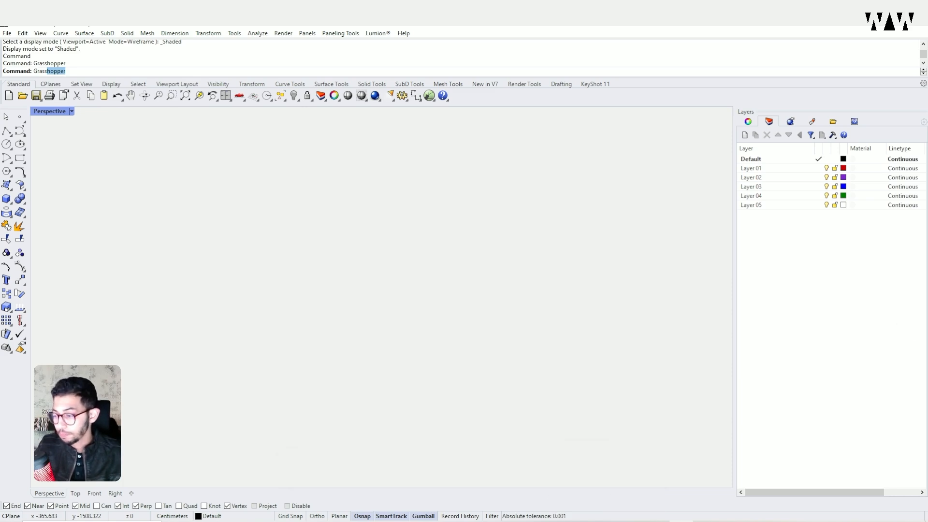
key(Return)
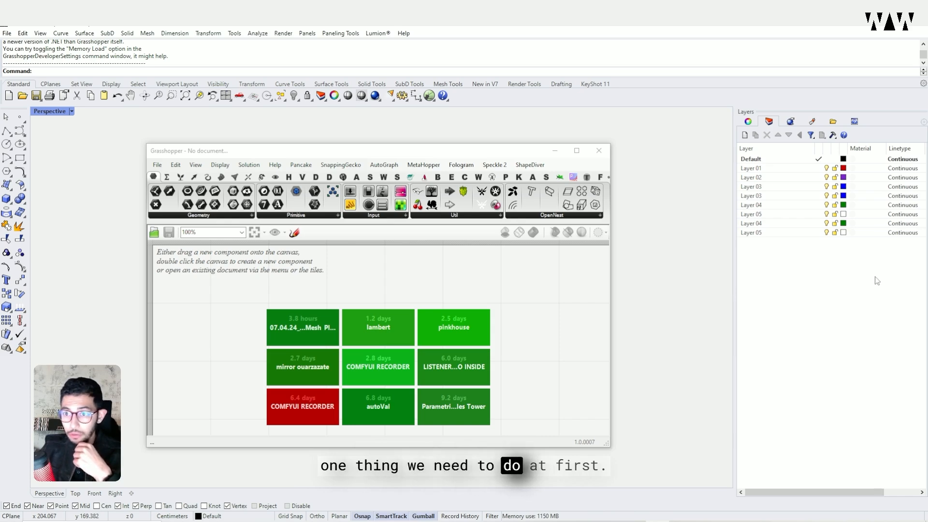
mouse_move(428, 157)
mouse_down()
mouse_move(478, 158)
mouse_move(424, 156)
mouse_up()
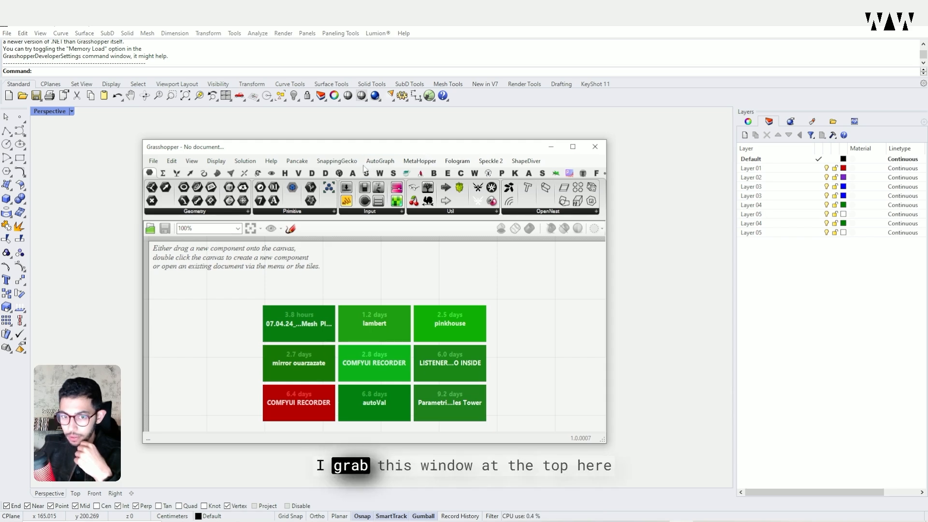
drag(332, 151, 926, 234)
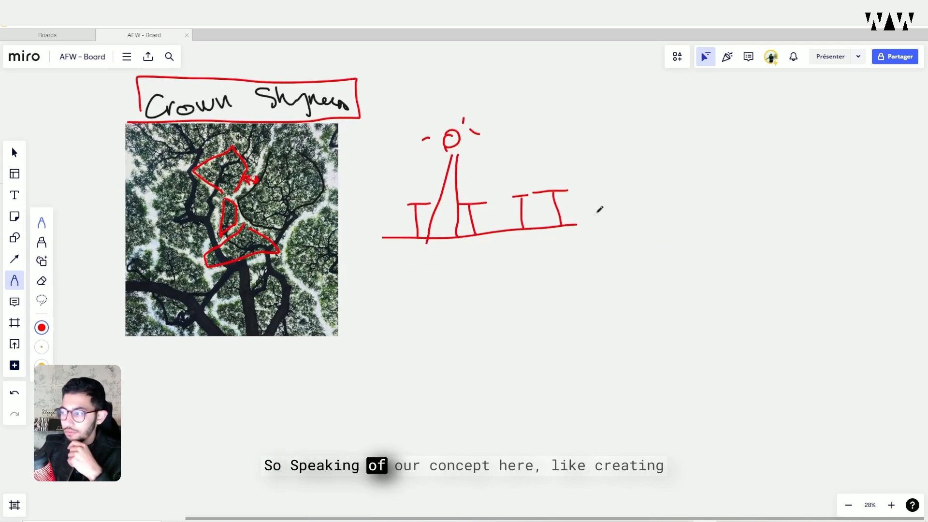
Outline another tree crown in red on the crown-shyness photo, beside the crowns already traced.
middle_drag(599, 210, 559, 217)
middle_drag(169, 227, 232, 220)
scroll(242, 220, up, 3)
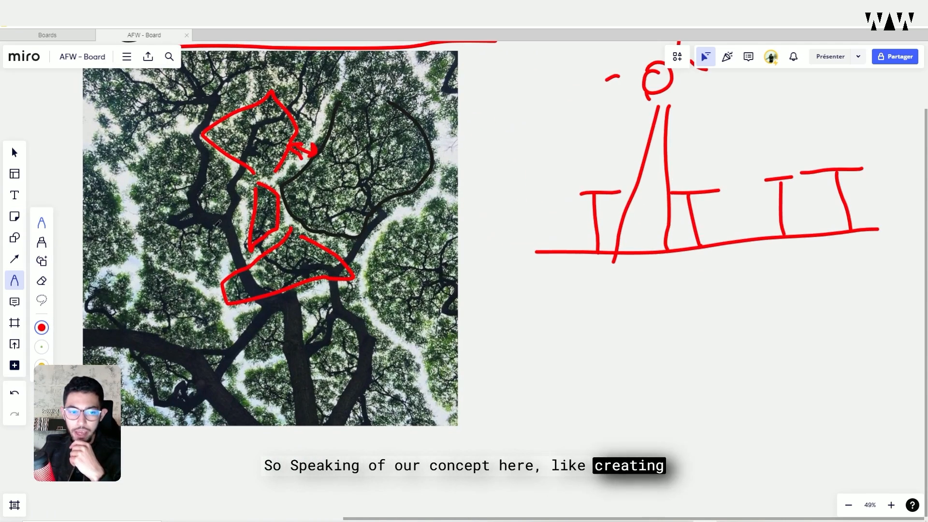
mouse_move(240, 220)
mouse_down()
mouse_move(217, 254)
mouse_move(138, 234)
mouse_move(154, 147)
mouse_move(212, 168)
mouse_move(235, 226)
mouse_up()
scroll(232, 235, down, 3)
middle_drag(212, 235, 151, 234)
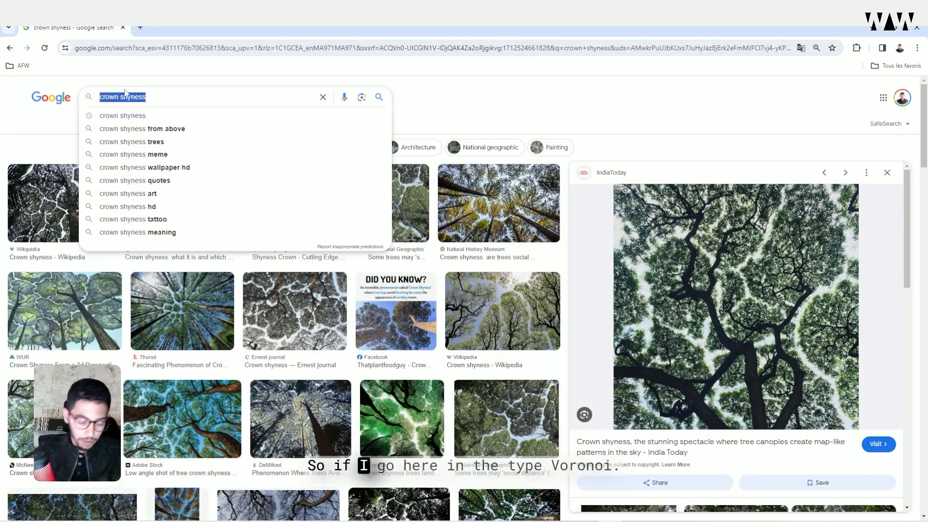
Search Google Images for "voronoi" and open the black-and-white Voronoi diagram from Towards Data Science.
text(oronoi)
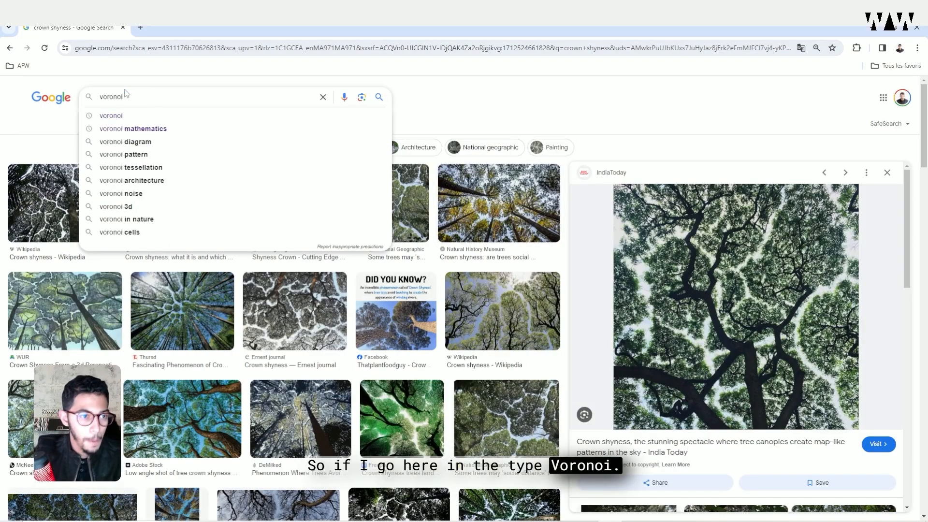
key(Return)
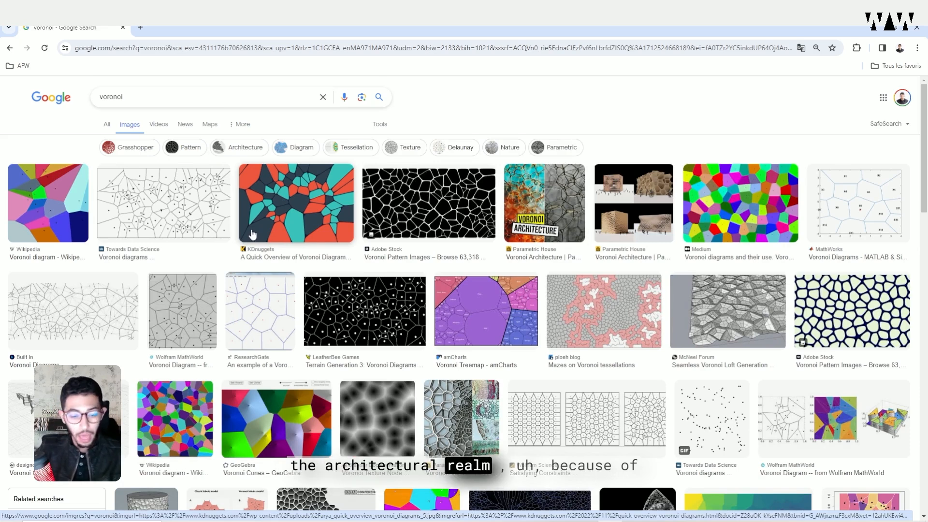
click(213, 220)
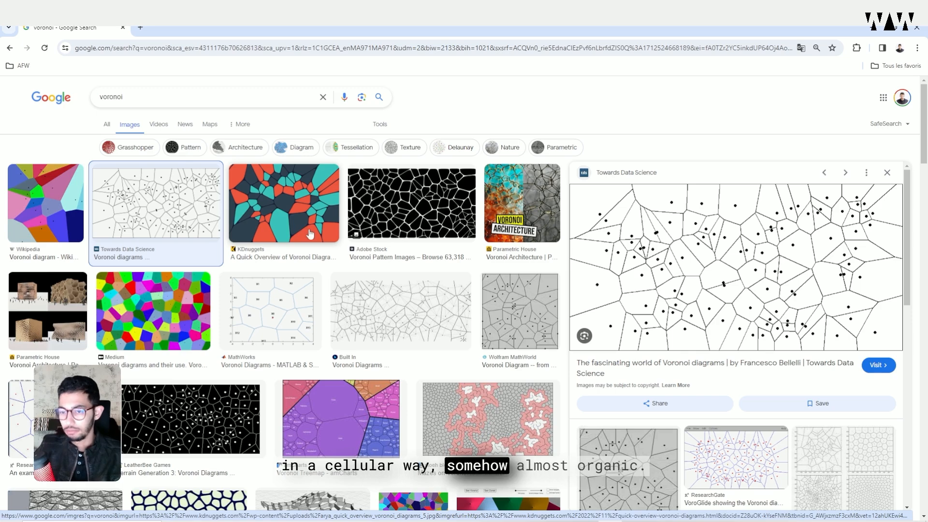
Narrow the Voronoi image results to "Parametric" and browse the design examples.
click(557, 147)
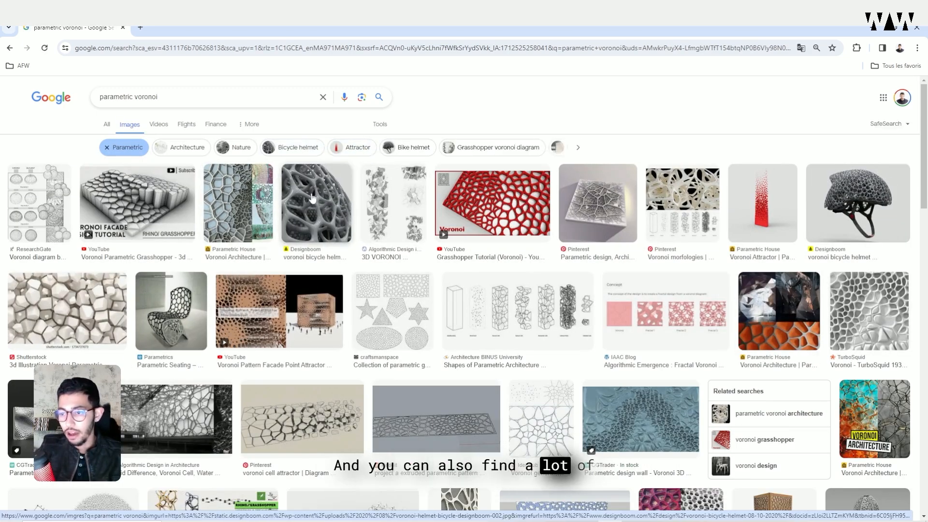
scroll(311, 198, down, 7)
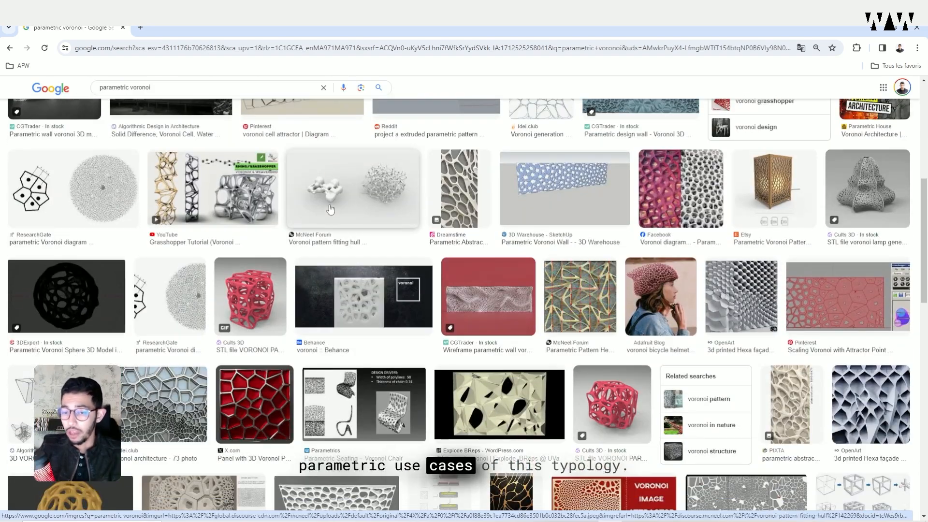
scroll(330, 209, down, 4)
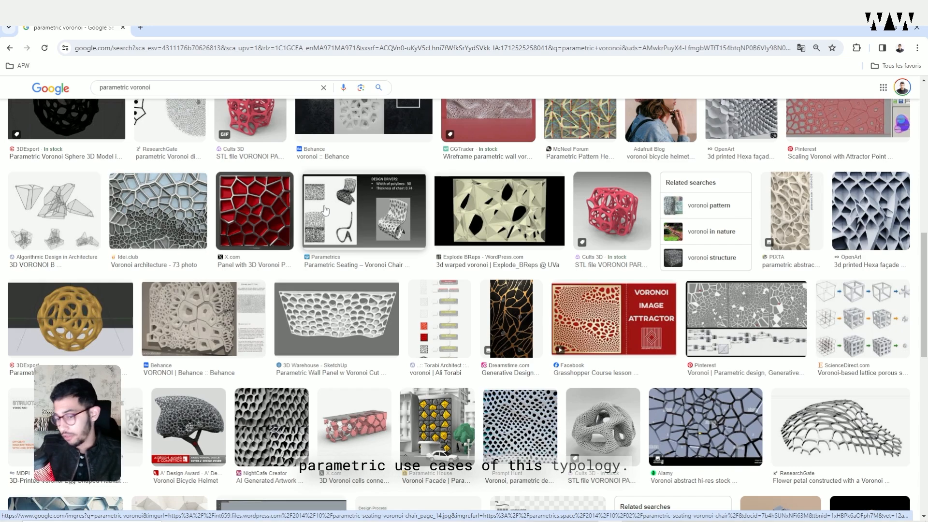
scroll(324, 213, down, 5)
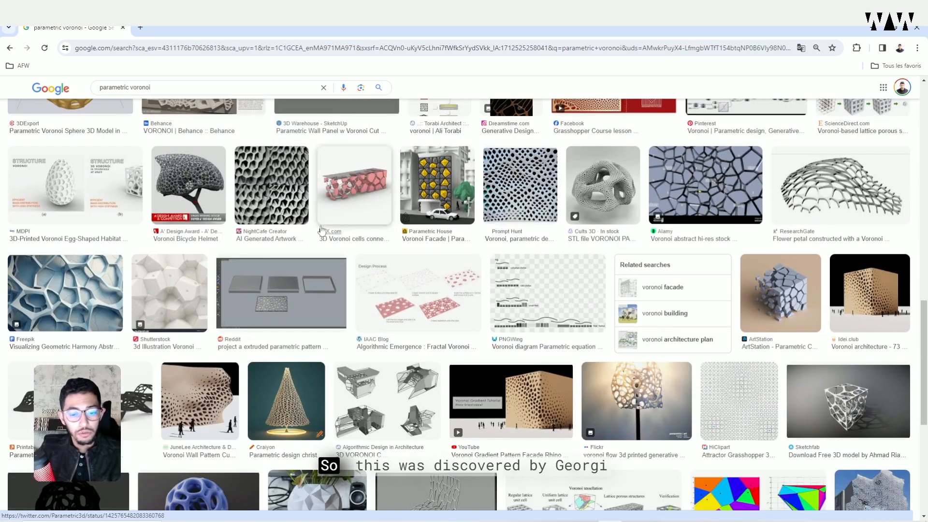
Run a general web search for "voronoi" in the browser.
click(169, 49)
text(voronoi)
key(Return)
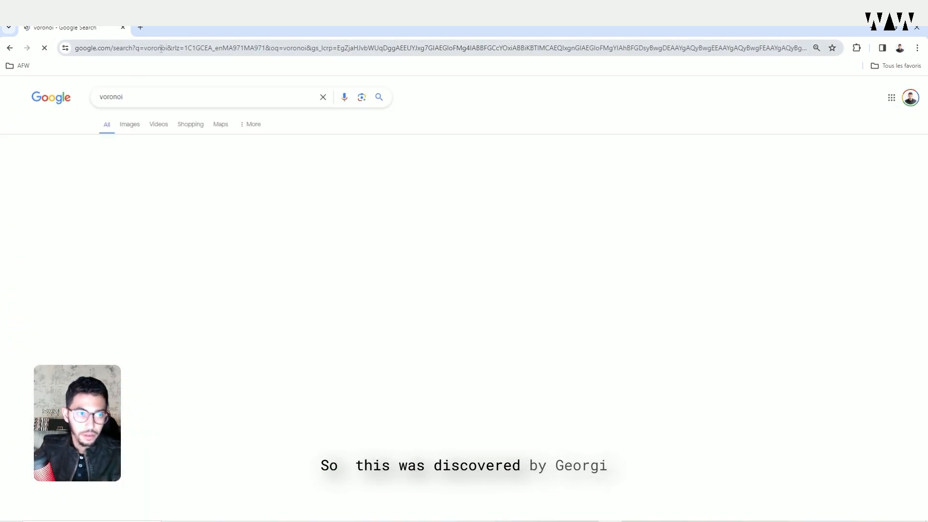
click(147, 169)
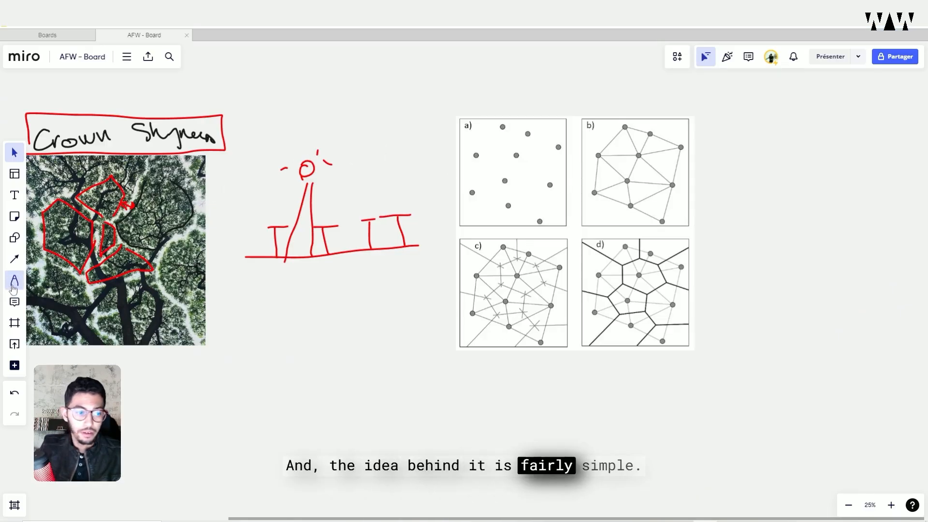
On the Miro board, circle the scattered points of Voronoi diagram a) in red with the pen.
click(13, 285)
drag(438, 120, 435, 124)
mouse_move(528, 159)
right_down()
mouse_move(467, 160)
mouse_move(366, 118)
mouse_move(429, 144)
right_up()
scroll(461, 127, up, 3)
scroll(478, 137, down, 2)
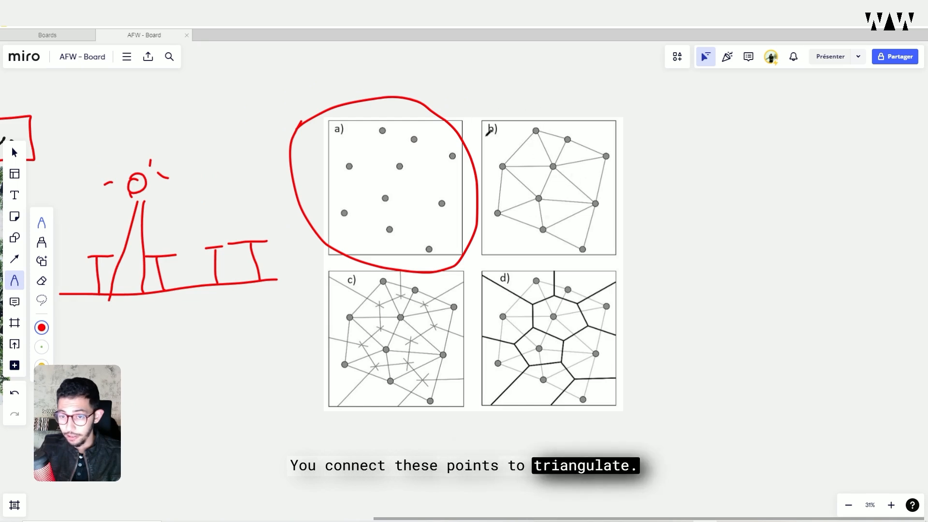
Mark edge midpoints and a triangle's center point with red dots in Voronoi diagram c).
right_drag(492, 209, 509, 173)
scroll(437, 227, up, 1)
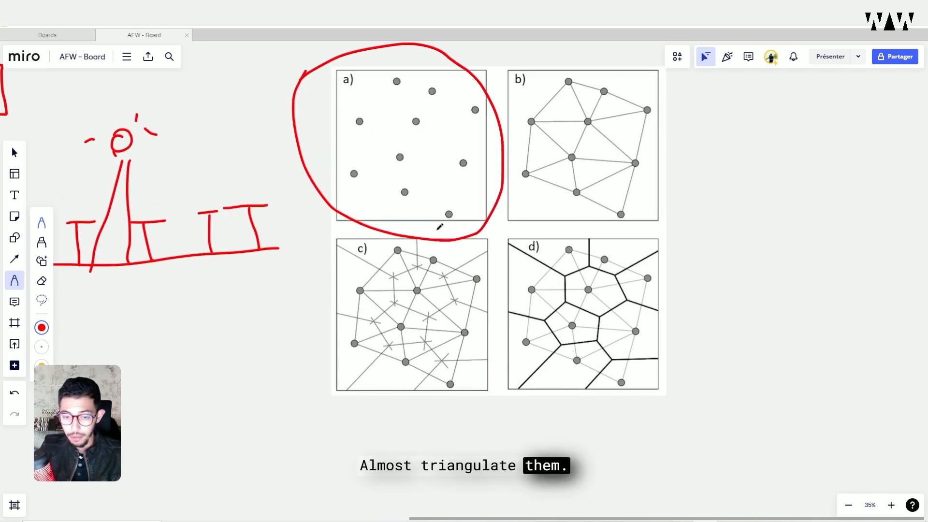
scroll(449, 252, up, 3)
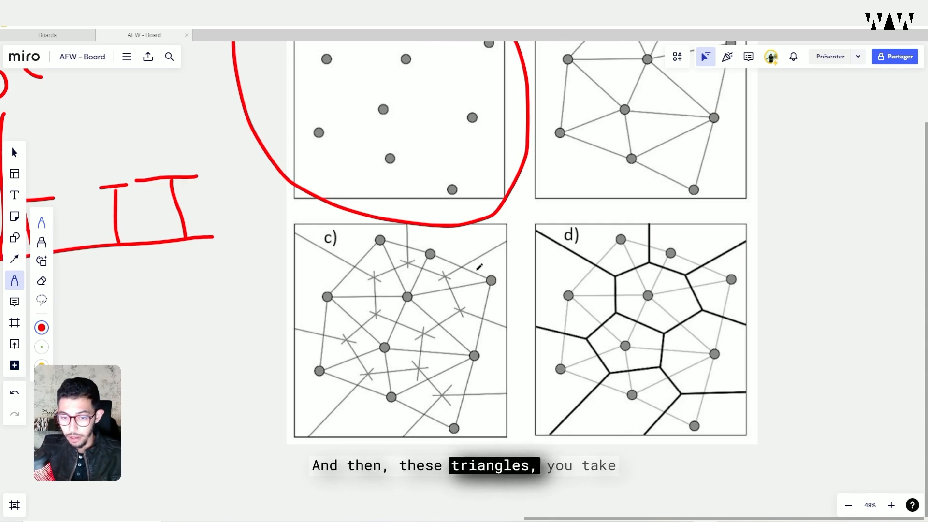
click(461, 266)
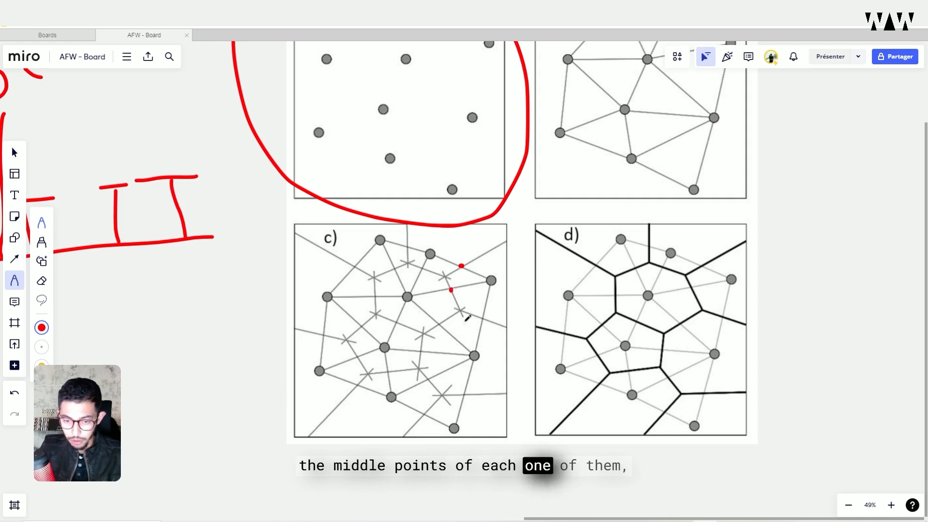
click(444, 277)
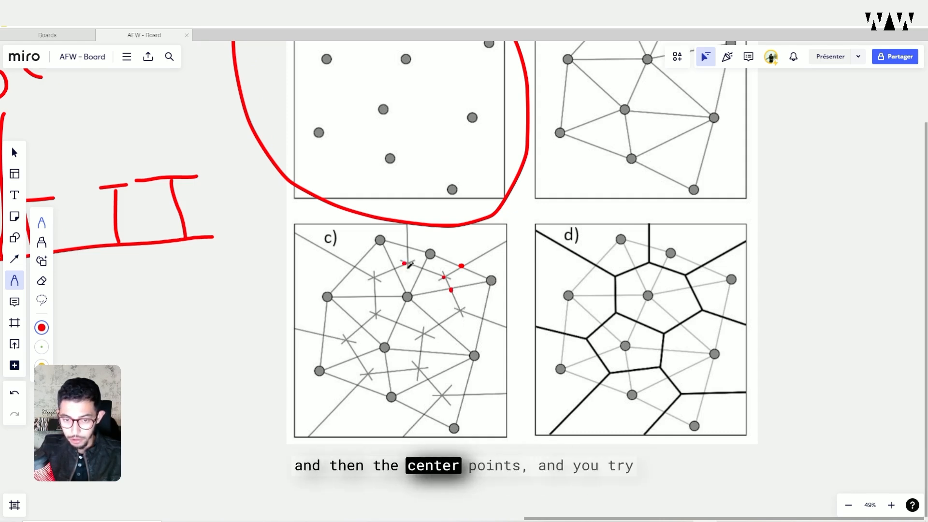
Trace two adjoining Voronoi cells in red over diagram c), with short edges running outward from them.
mouse_move(405, 263)
mouse_down()
mouse_move(449, 278)
mouse_move(455, 313)
mouse_up()
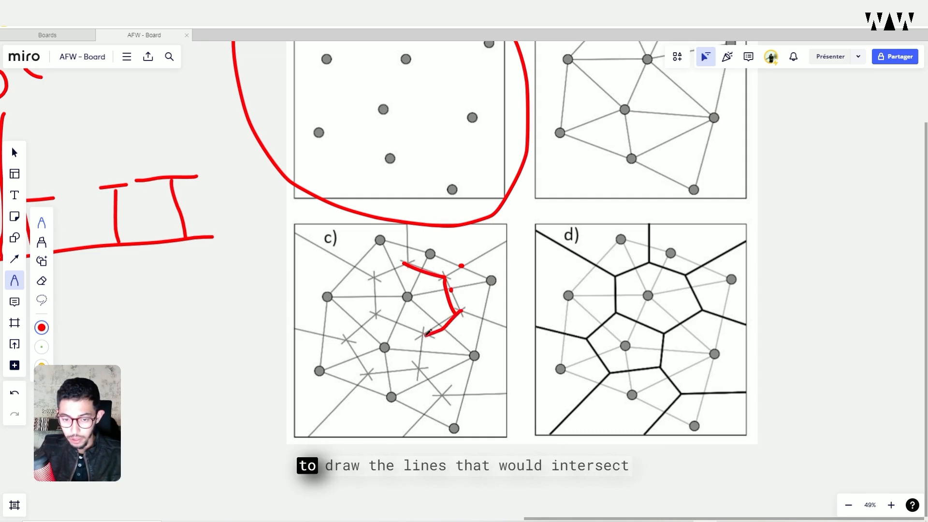
drag(382, 288, 405, 264)
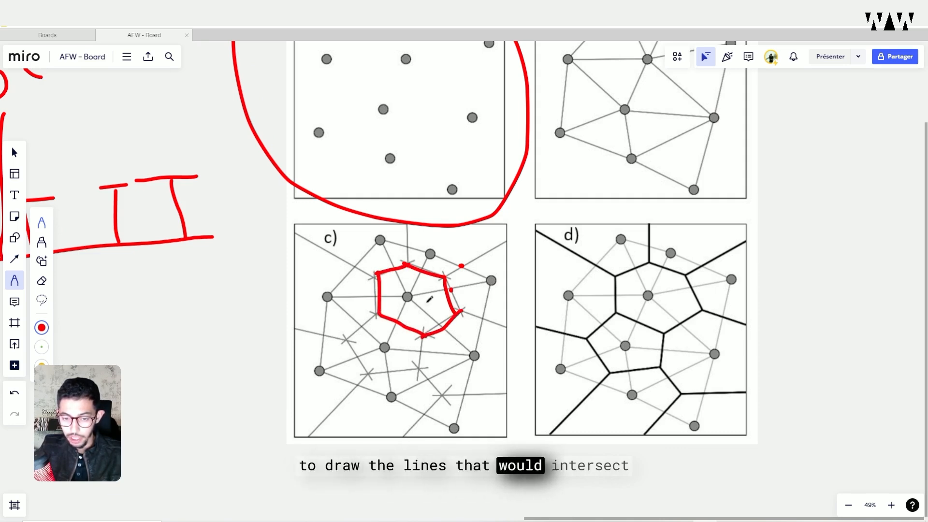
drag(428, 367, 362, 372)
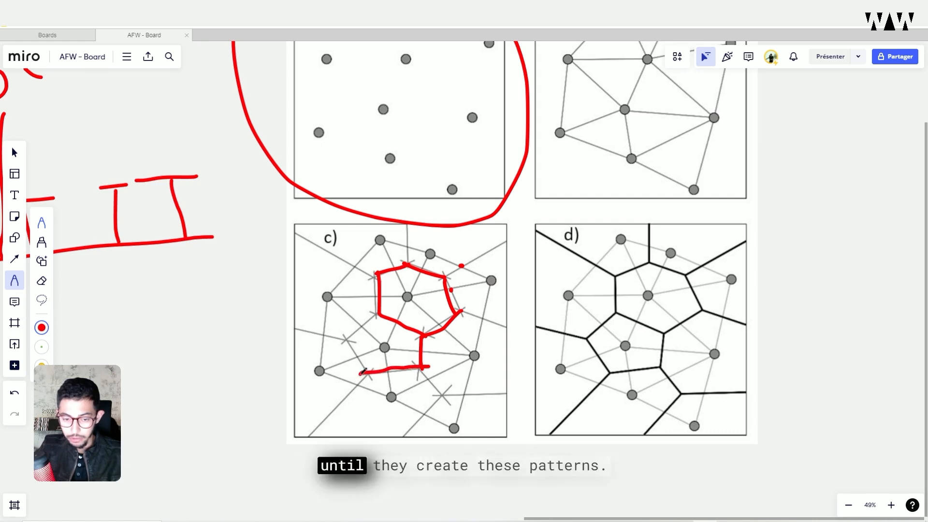
drag(345, 338, 374, 312)
drag(376, 274, 350, 260)
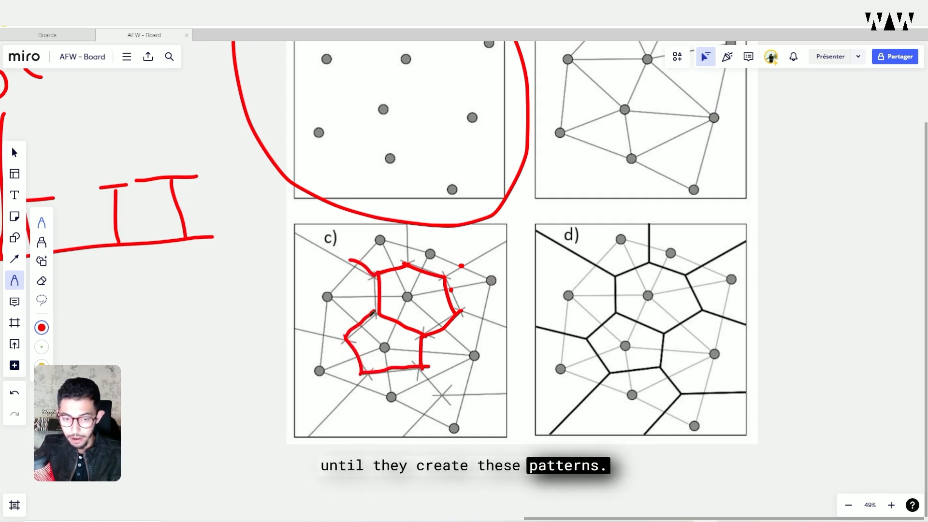
drag(346, 341, 325, 334)
right_drag(439, 321, 315, 291)
scroll(583, 279, down, 1)
right_drag(583, 279, 540, 293)
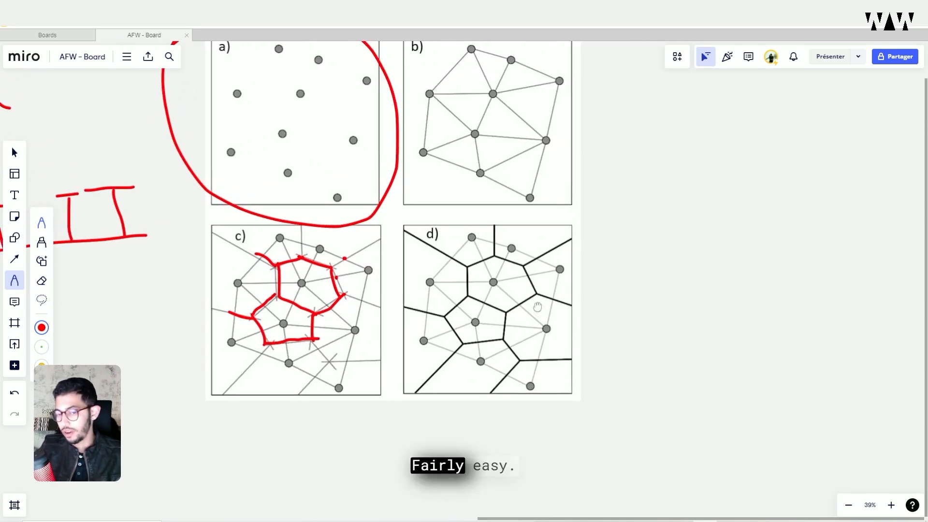
Switch to the Rhino and Grasshopper windows and look over the empty Grasshopper canvas.
click(873, 27)
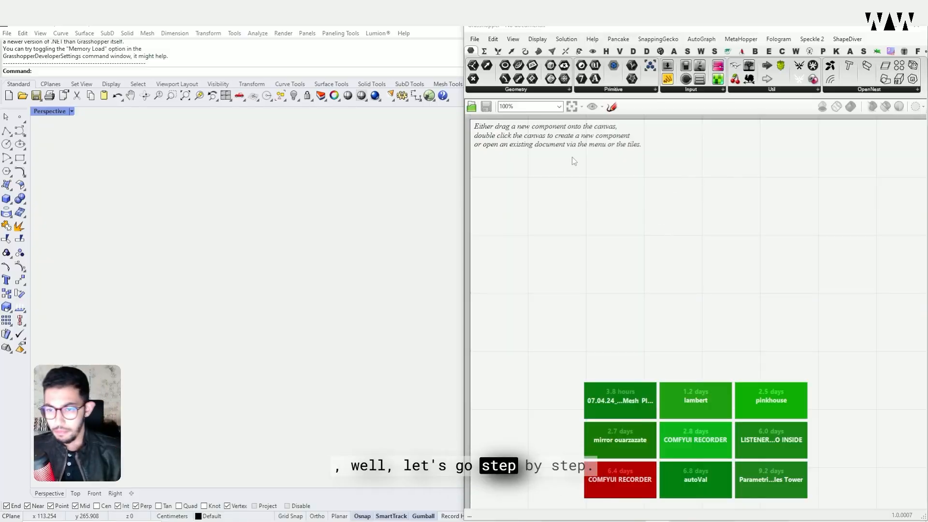
scroll(608, 223, down, 3)
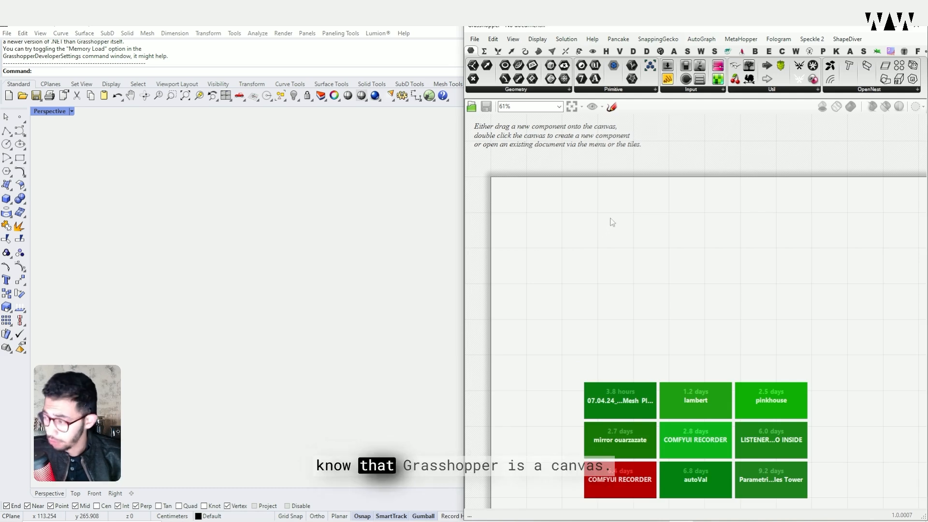
right_drag(659, 230, 677, 204)
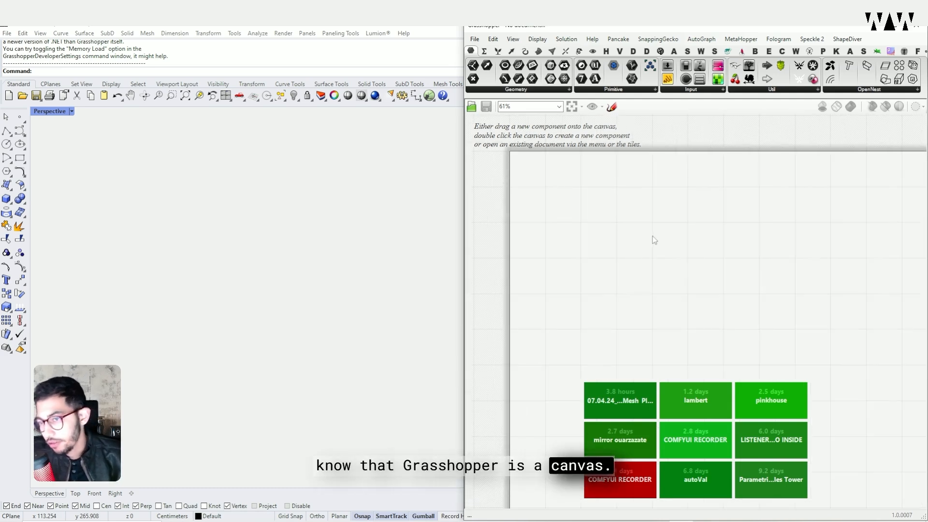
scroll(712, 222, down, 4)
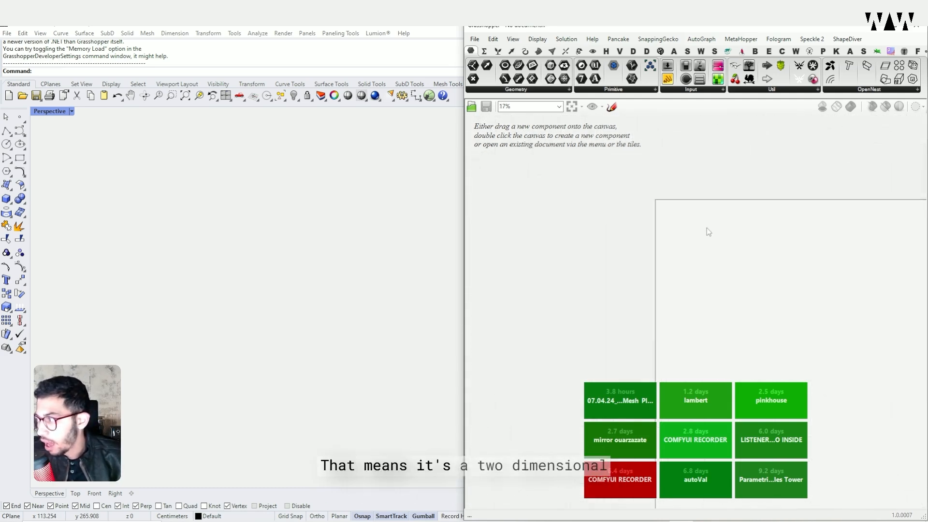
scroll(705, 224, up, 3)
right_drag(650, 184, 596, 225)
Place a Curve parameter, a Text parameter, a Digit Scroller and a Pack component on the Grasshopper canvas.
drag(518, 66, 582, 259)
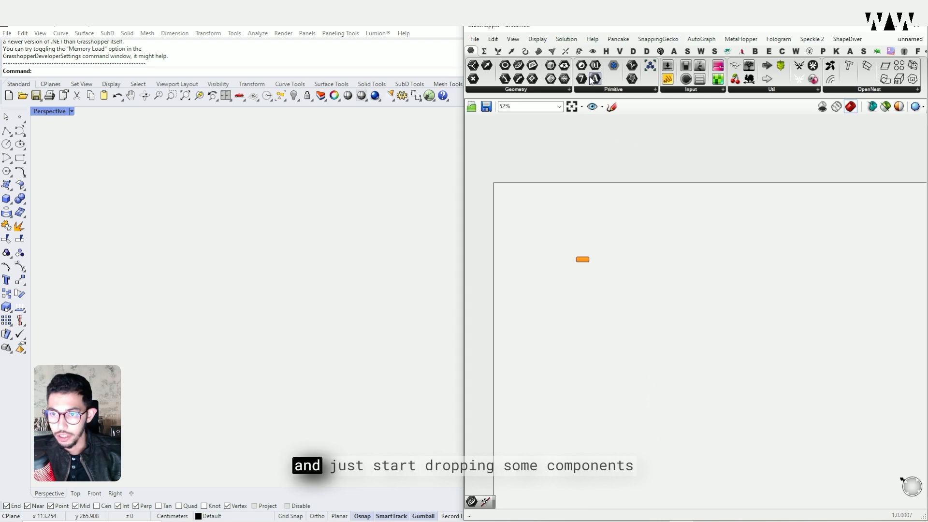
drag(595, 78, 630, 265)
scroll(626, 271, up, 5)
drag(698, 66, 690, 211)
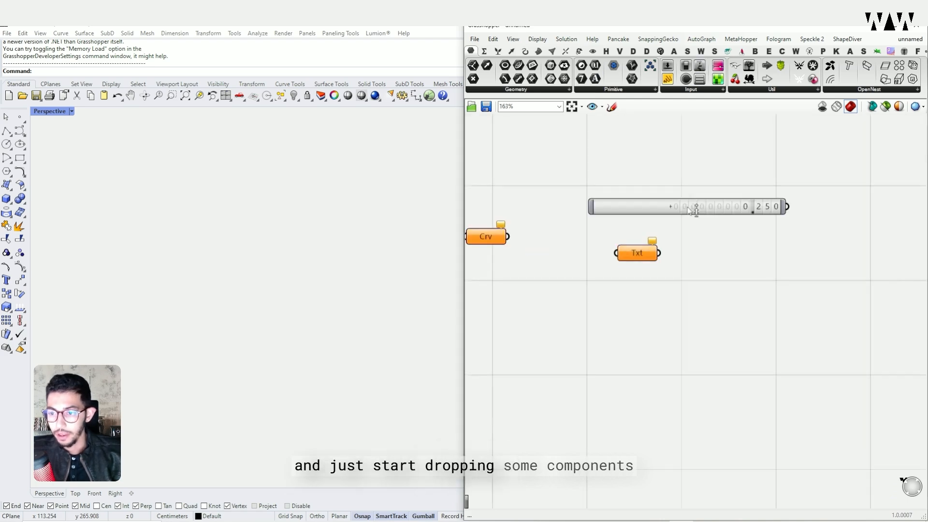
click(497, 51)
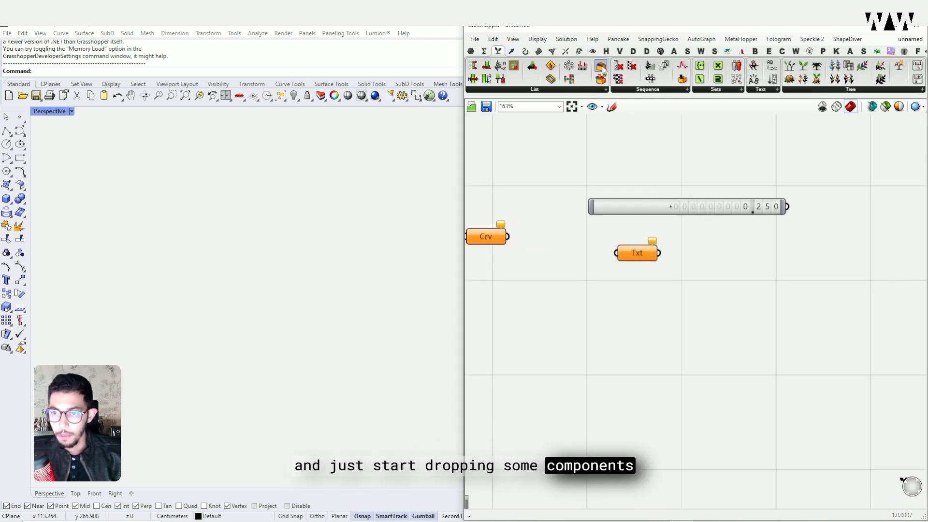
drag(601, 66, 576, 153)
Browse the component categories and place two Project transform components near the Curve parameter.
click(538, 51)
click(592, 51)
click(620, 51)
click(645, 51)
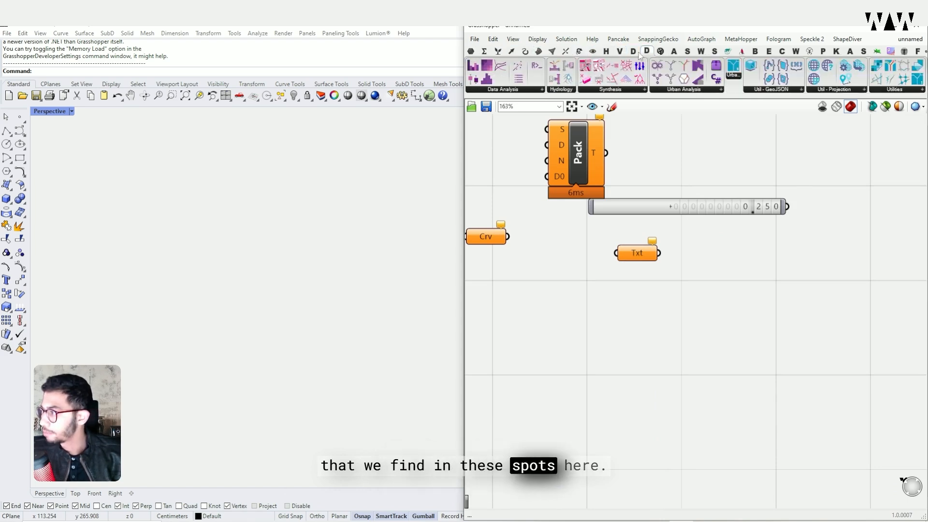
click(579, 51)
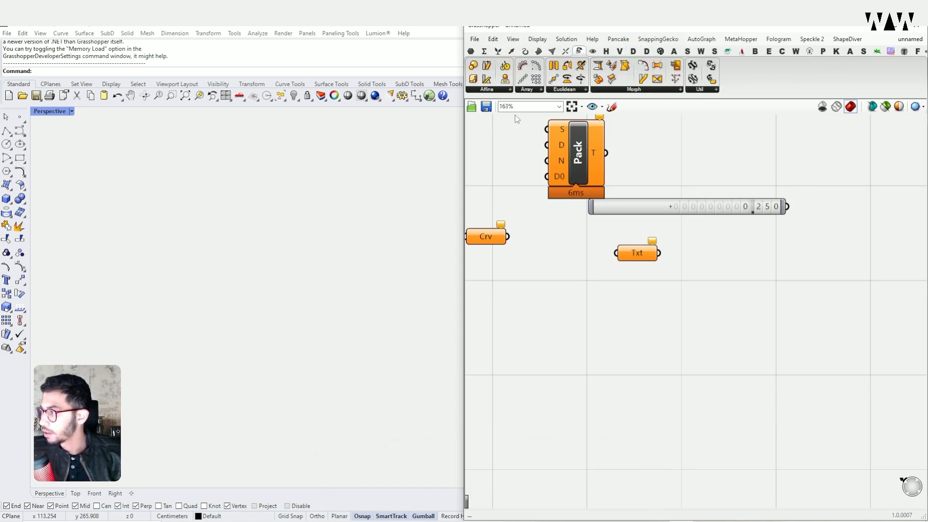
click(503, 89)
click(493, 199)
click(556, 261)
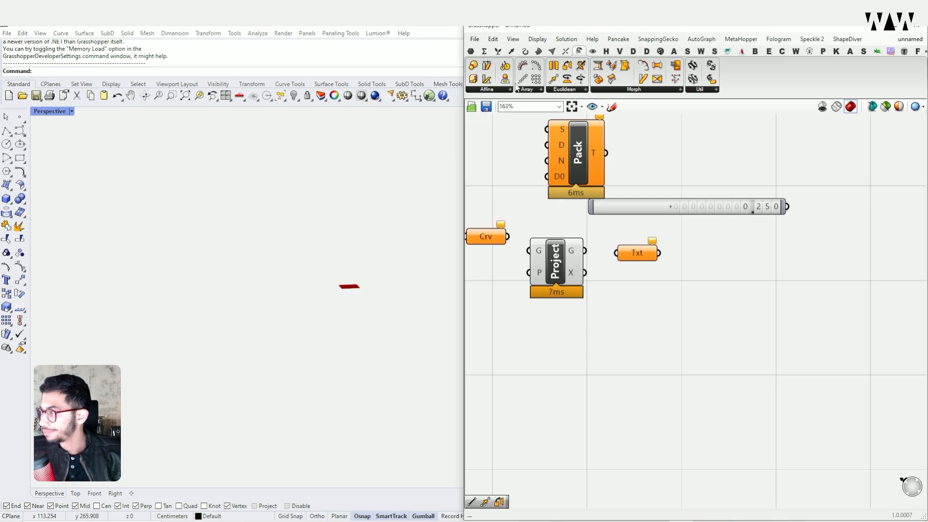
click(540, 298)
right_drag(570, 231, 646, 243)
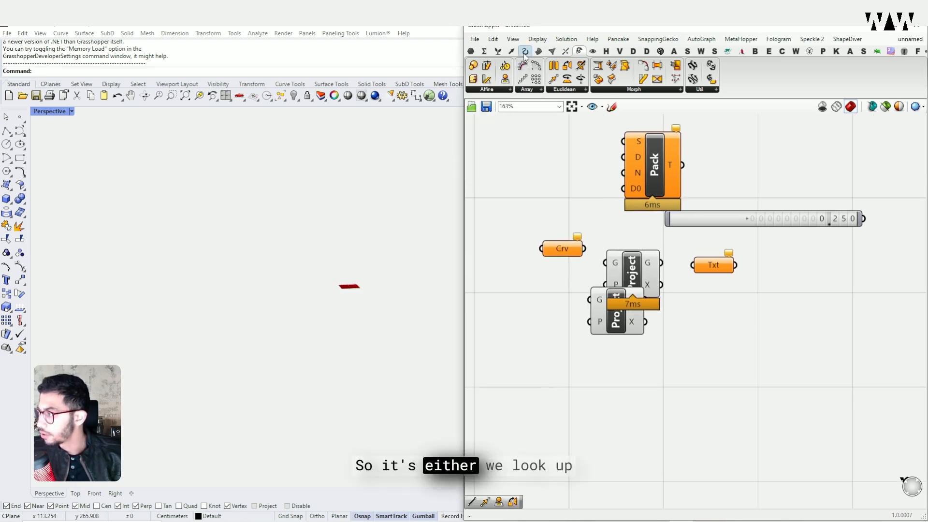
Add a curve Length component to the canvas beside the Pack component.
click(525, 52)
click(529, 165)
right_drag(540, 178, 484, 188)
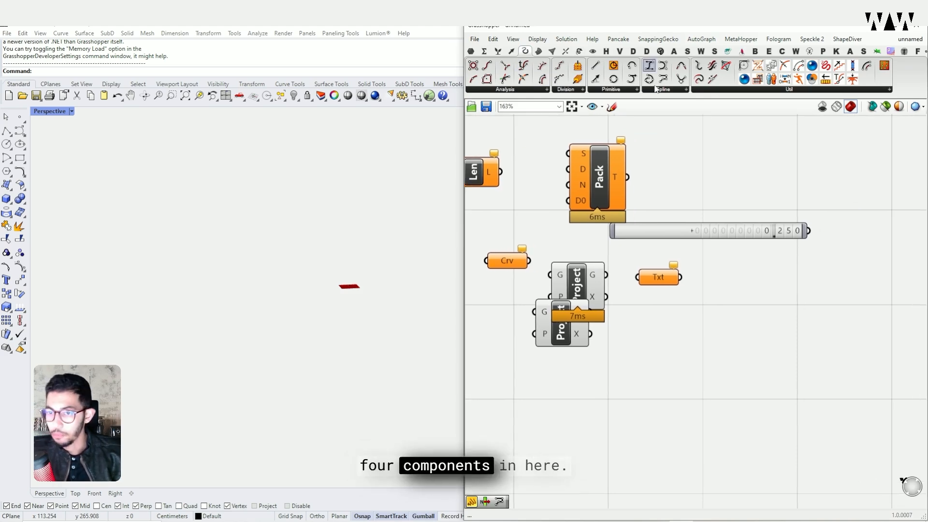
Delete all the sample components from the Grasshopper canvas.
scroll(601, 213, down, 1)
drag(693, 154, 499, 271)
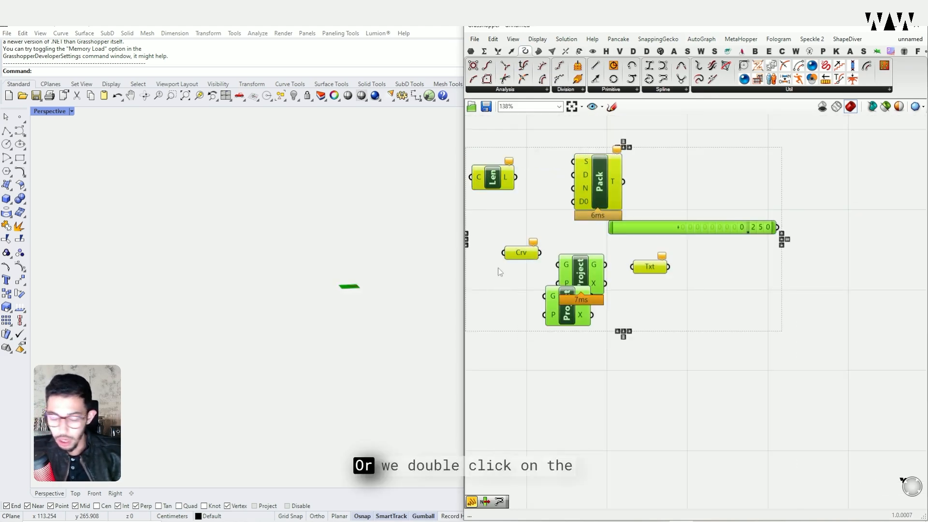
key(Delete)
Search the Grasshopper canvas for "voronoi" and place the planar Voronoi component.
double_click(567, 231)
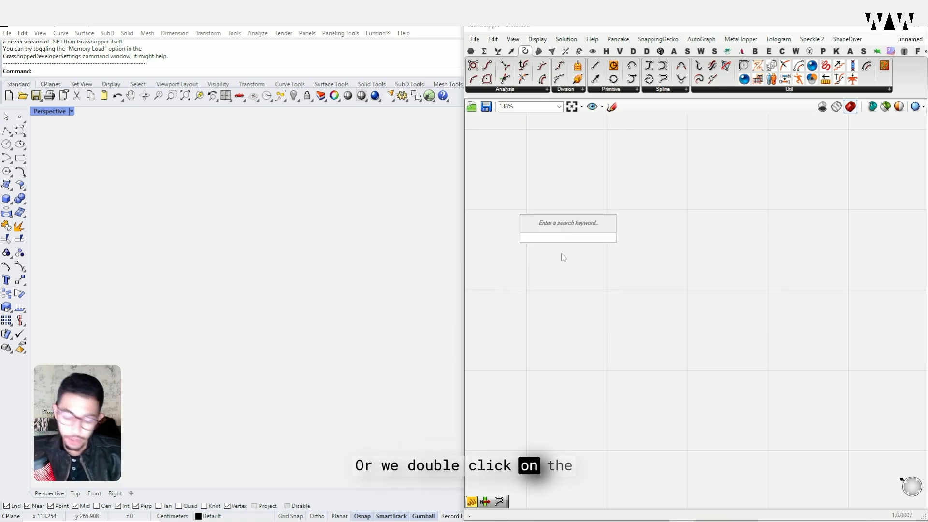
text(vor)
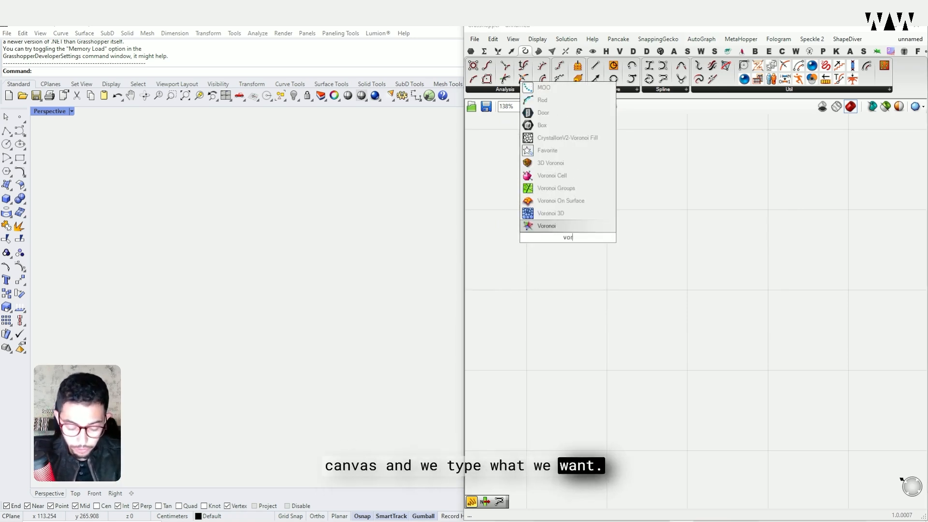
text(onoi)
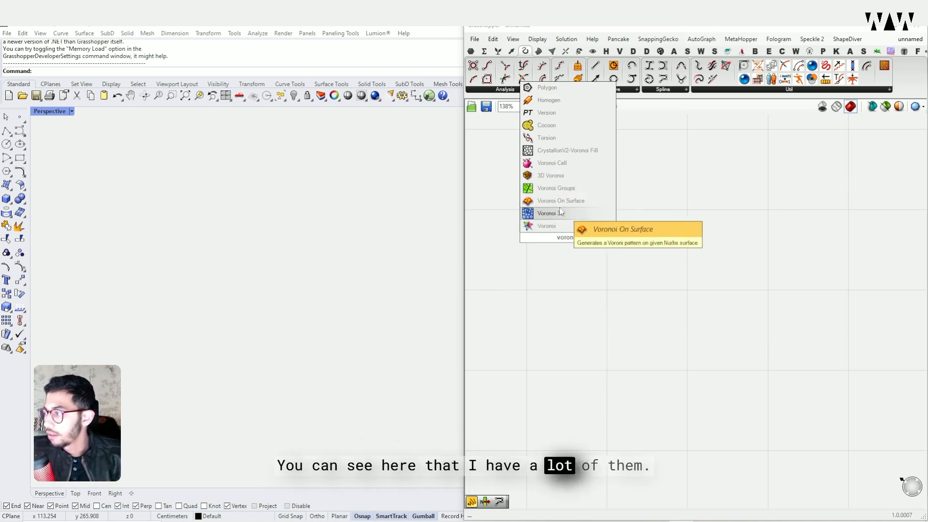
click(532, 227)
scroll(561, 237, up, 8)
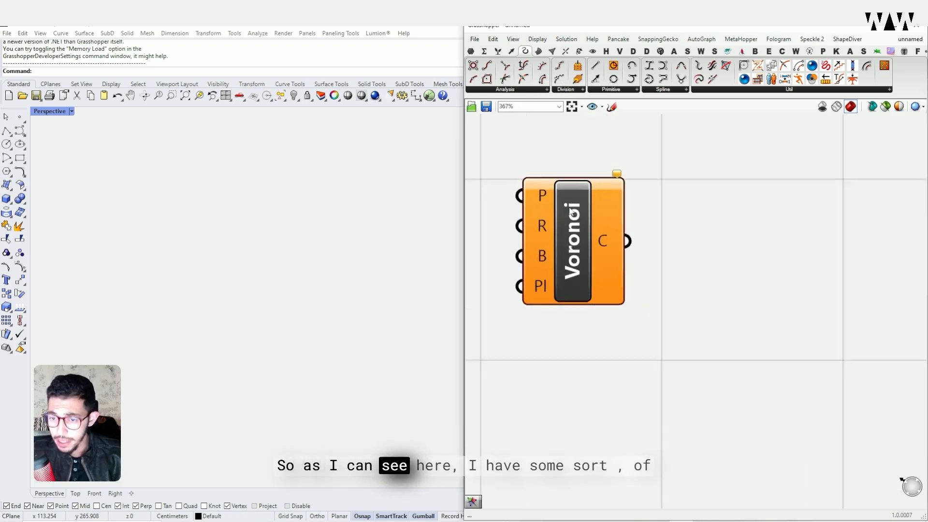
scroll(697, 232, down, 2)
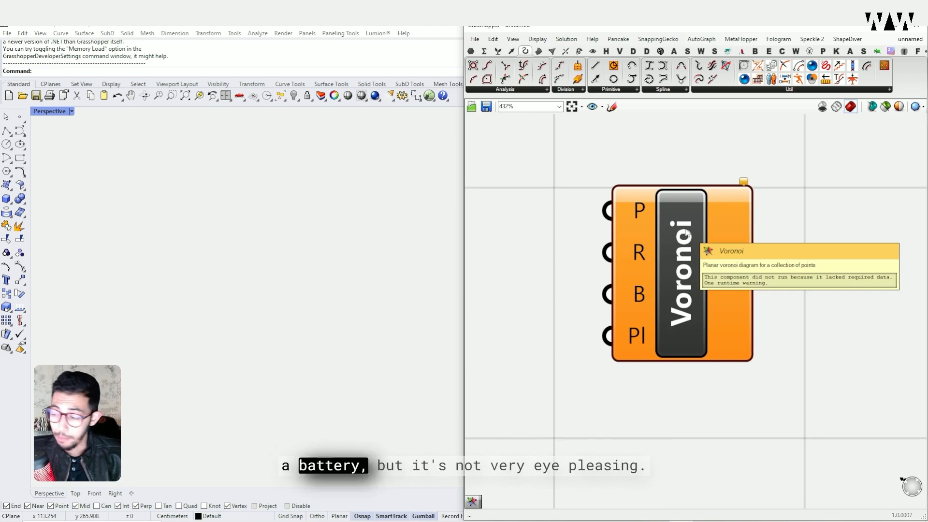
scroll(671, 201, down, 3)
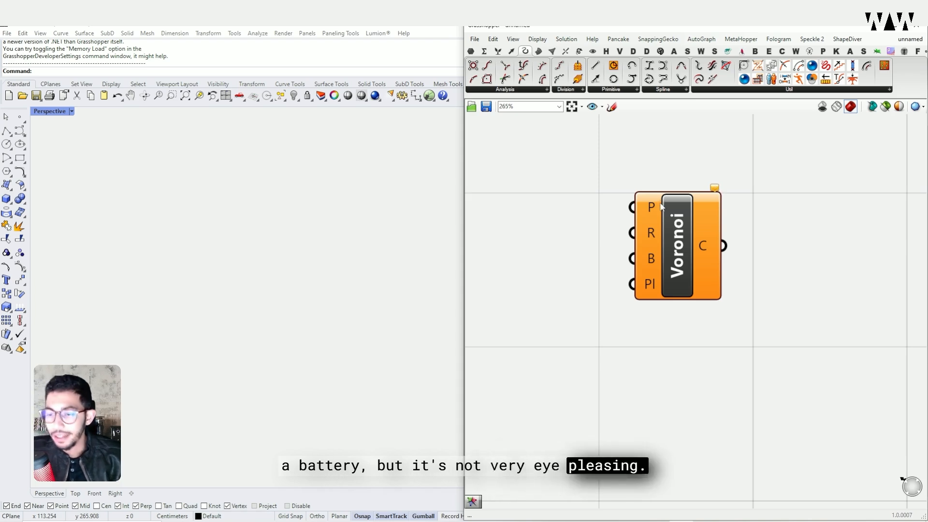
scroll(645, 209, up, 6)
scroll(646, 211, down, 4)
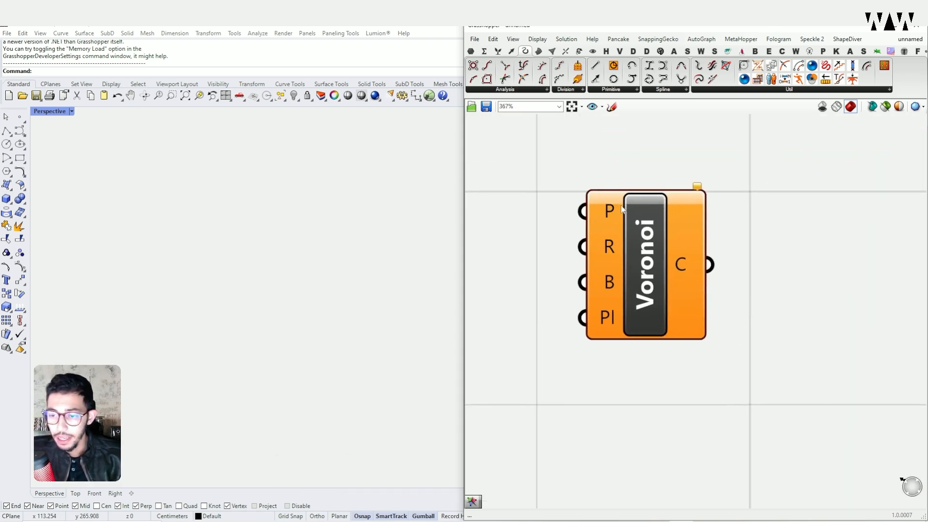
Turn on Draw Icons for the Grasshopper components and shift the Voronoi component on the canvas.
drag(634, 244, 628, 257)
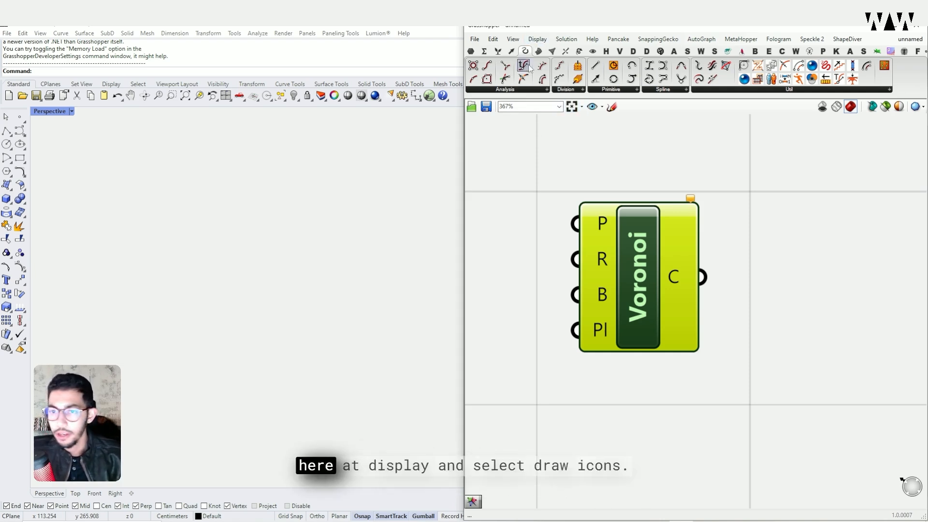
click(537, 40)
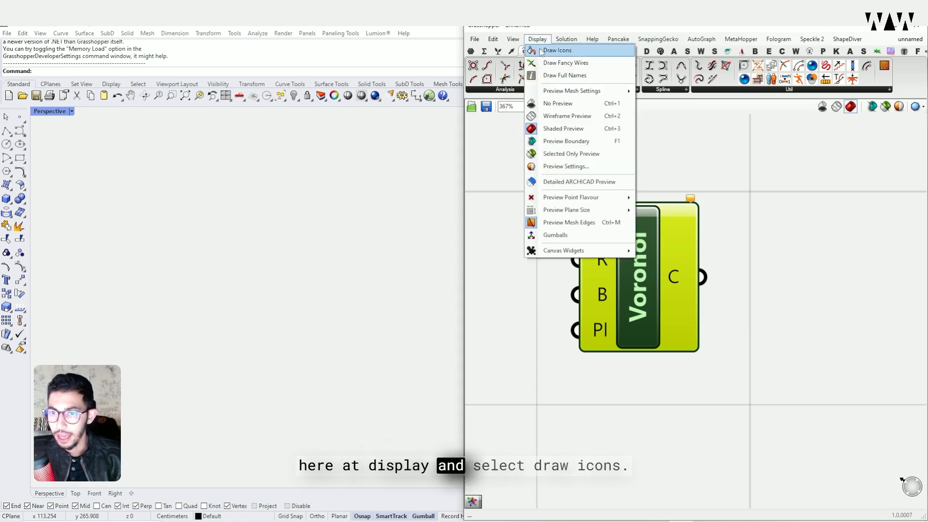
click(540, 51)
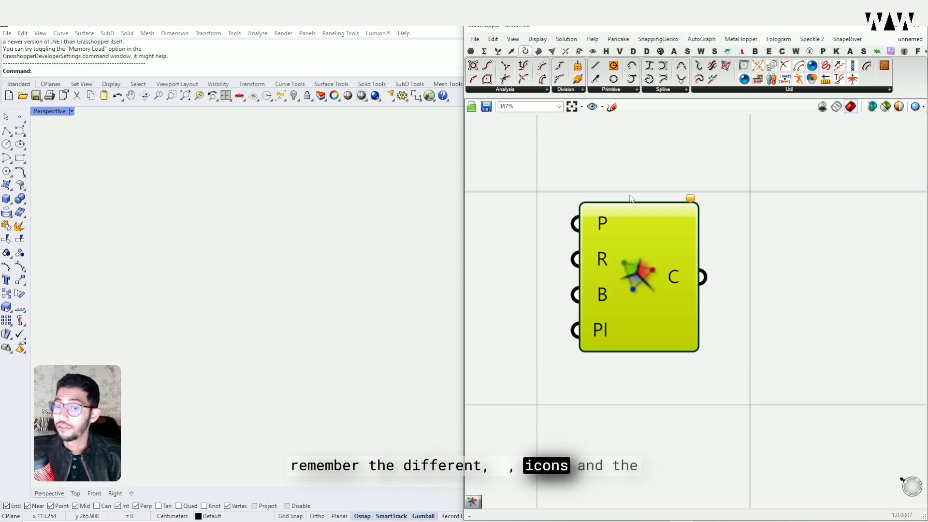
drag(658, 284, 703, 303)
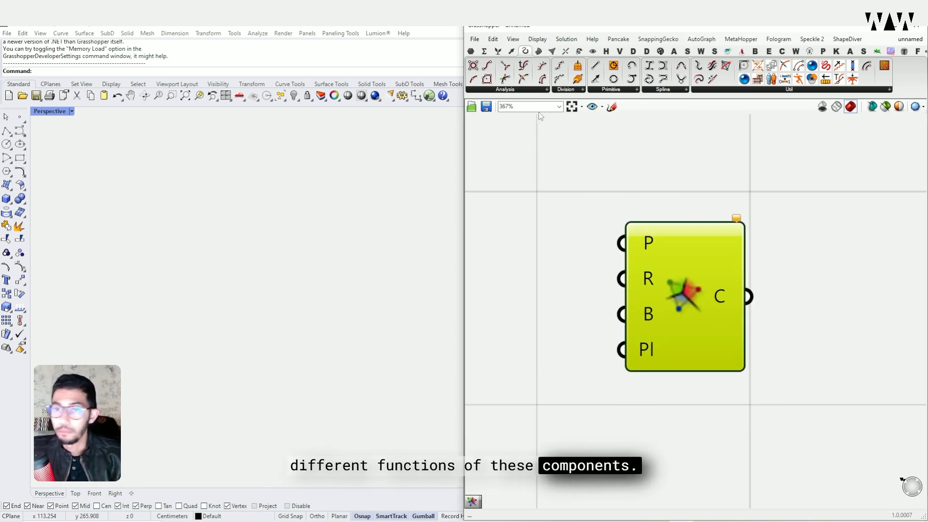
Turn on Draw Full Names for component inputs and outputs, and reposition the Voronoi component.
click(537, 39)
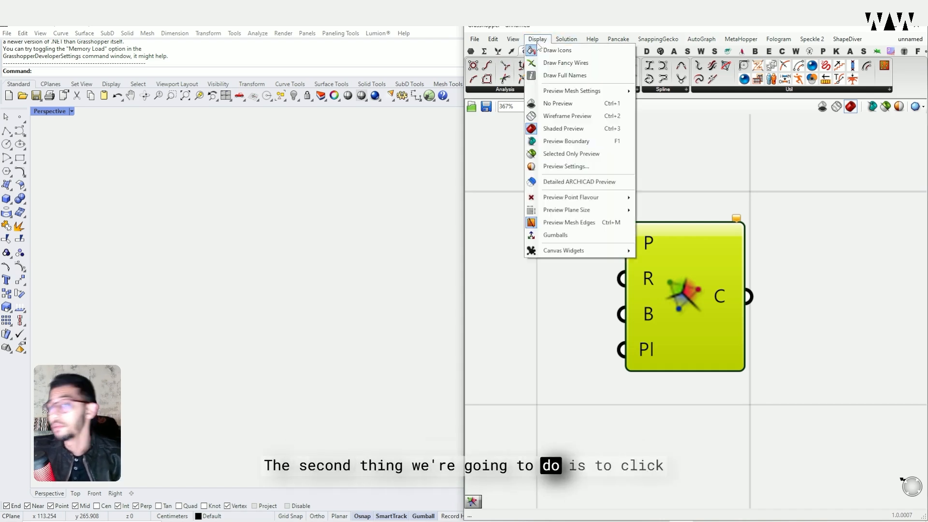
click(558, 76)
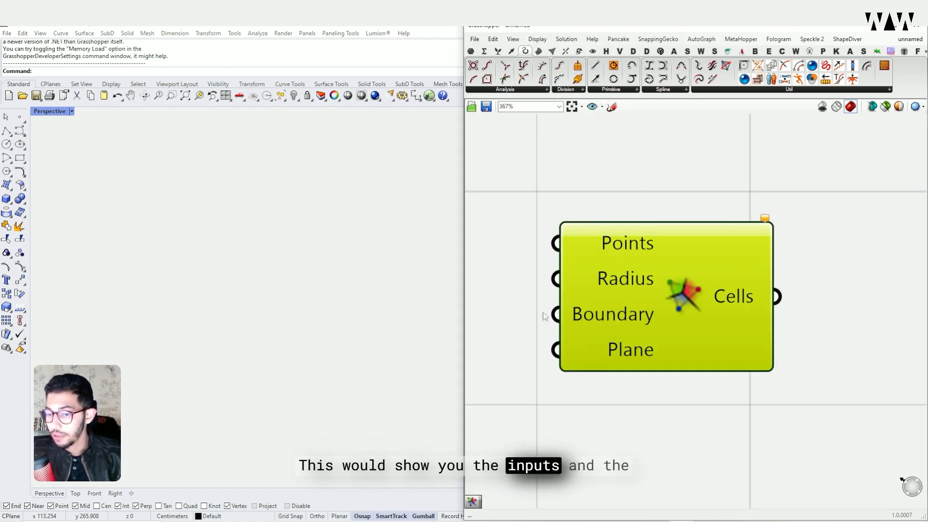
scroll(540, 255, down, 5)
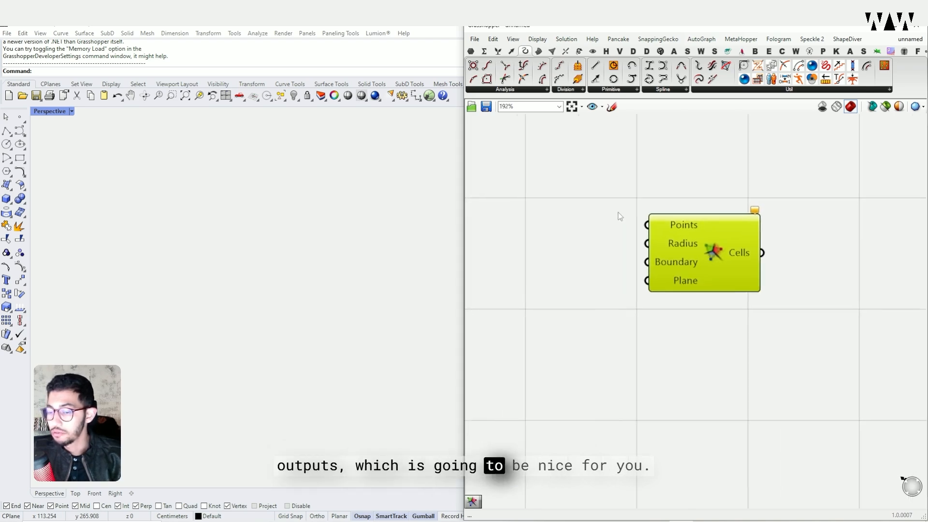
drag(721, 245, 636, 199)
right_drag(566, 191, 609, 234)
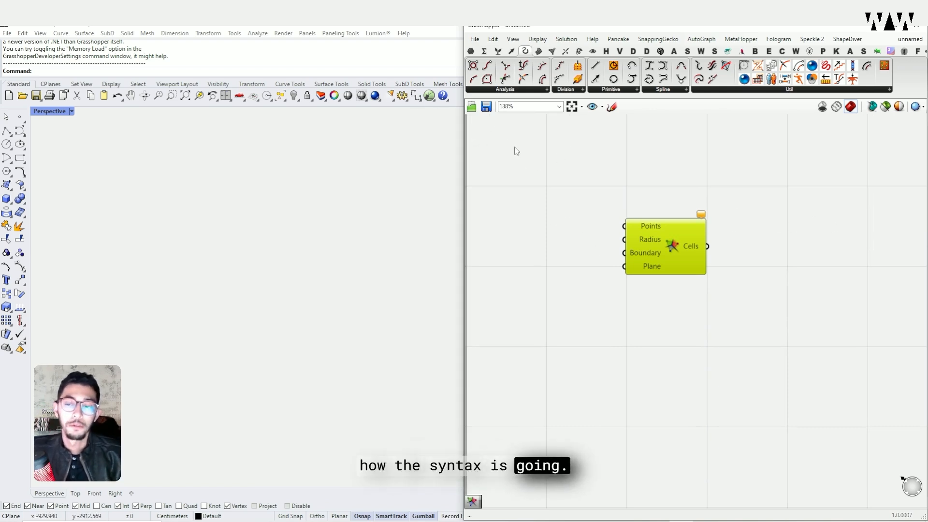
Turn on Draw Fancy Wires and move the Voronoi component to leave canvas space beside its inputs.
click(546, 40)
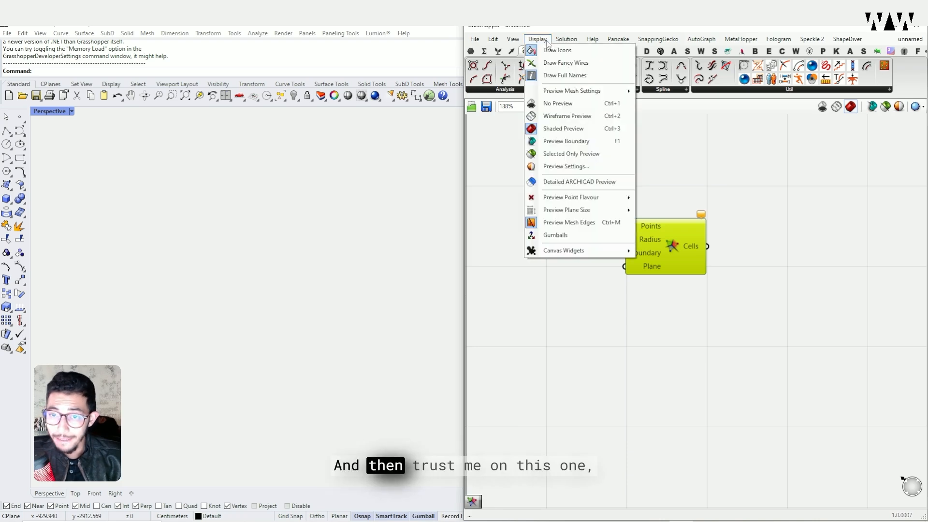
click(545, 65)
scroll(578, 203, down, 3)
right_drag(577, 203, 615, 245)
scroll(647, 257, up, 4)
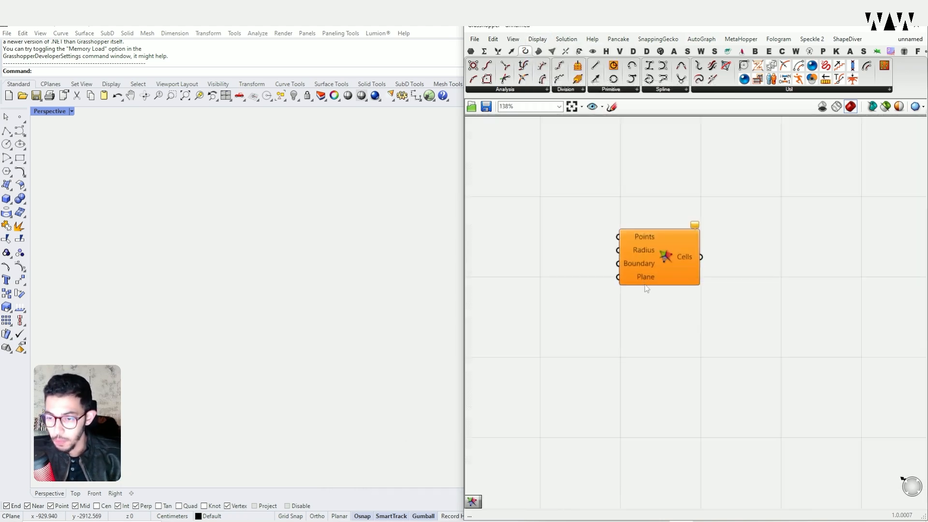
drag(651, 261, 641, 261)
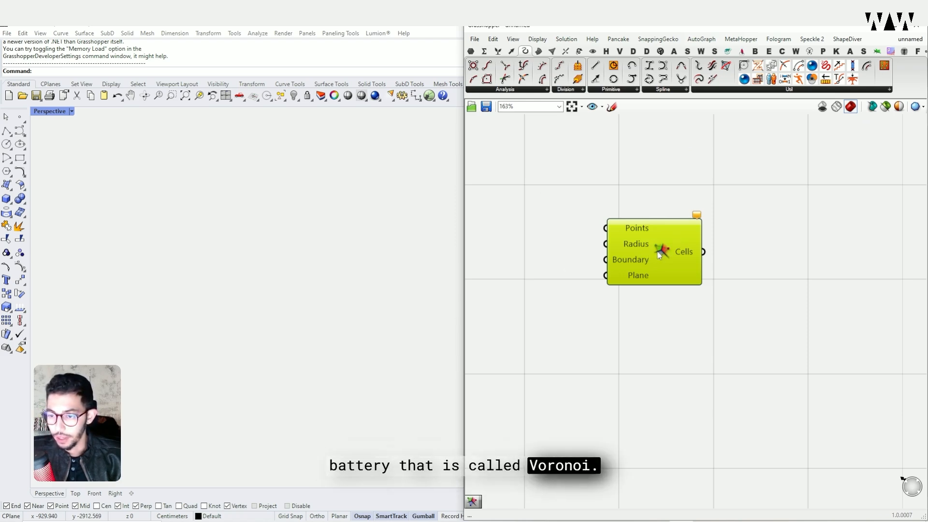
mouse_move(663, 251)
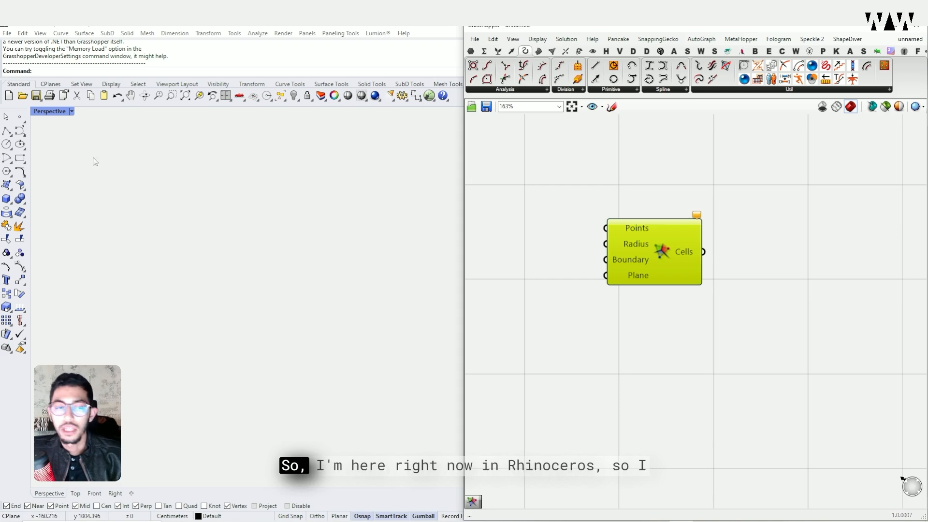
drag(647, 259, 708, 261)
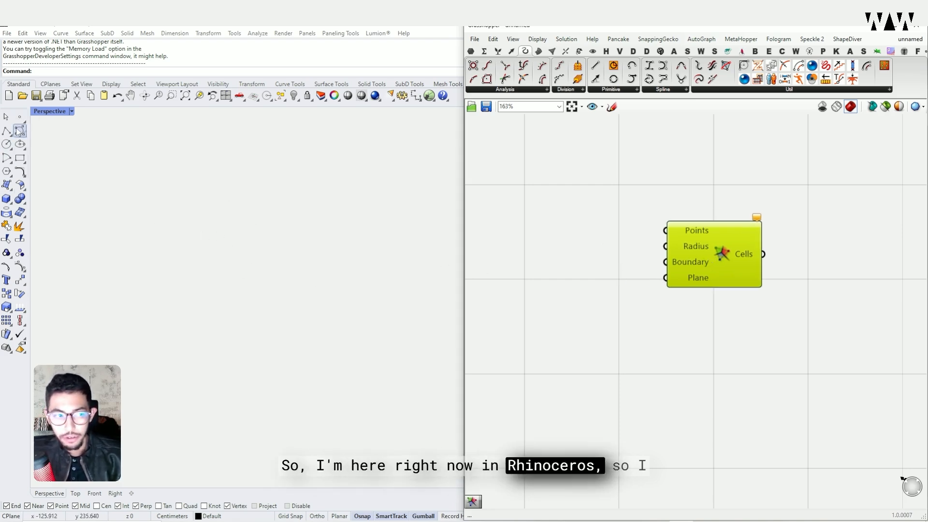
Draw 14 randomly scattered point objects in Rhino's Perspective viewport.
click(19, 116)
click(251, 277)
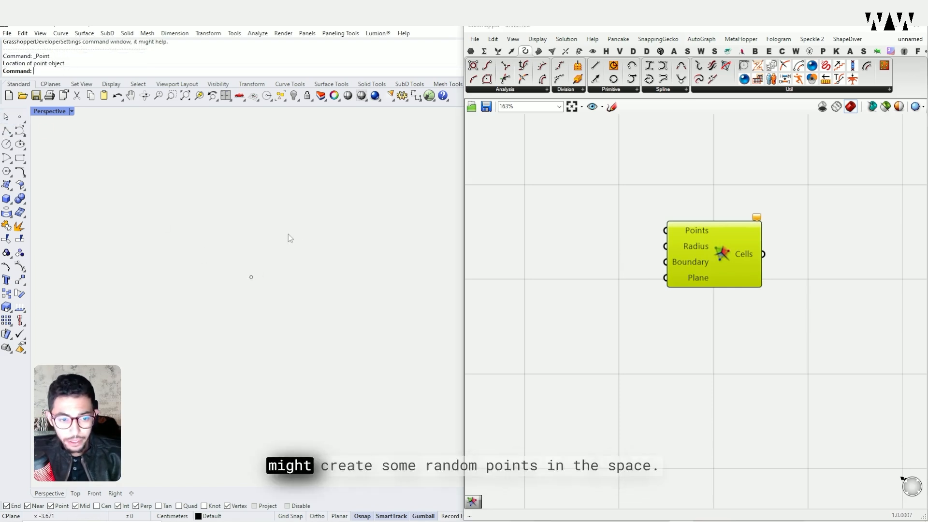
click(322, 244)
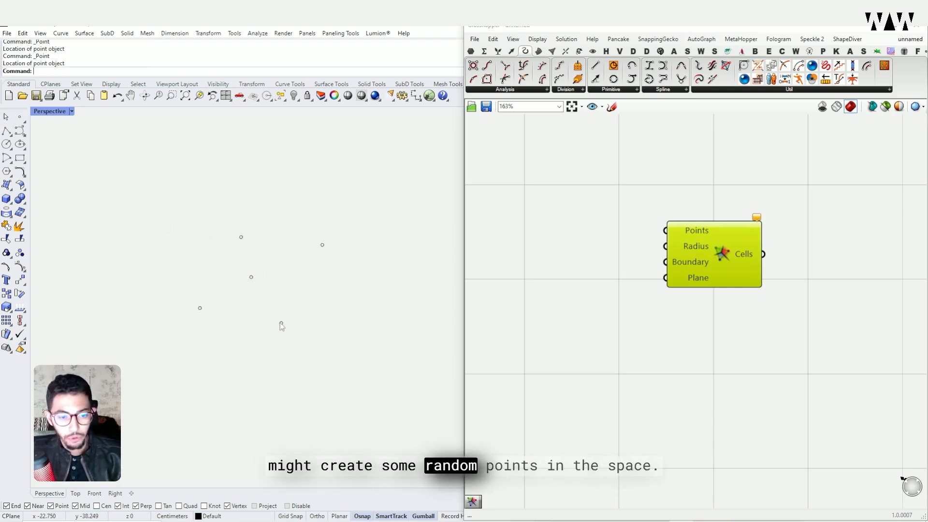
click(178, 254)
click(136, 281)
click(152, 192)
click(201, 193)
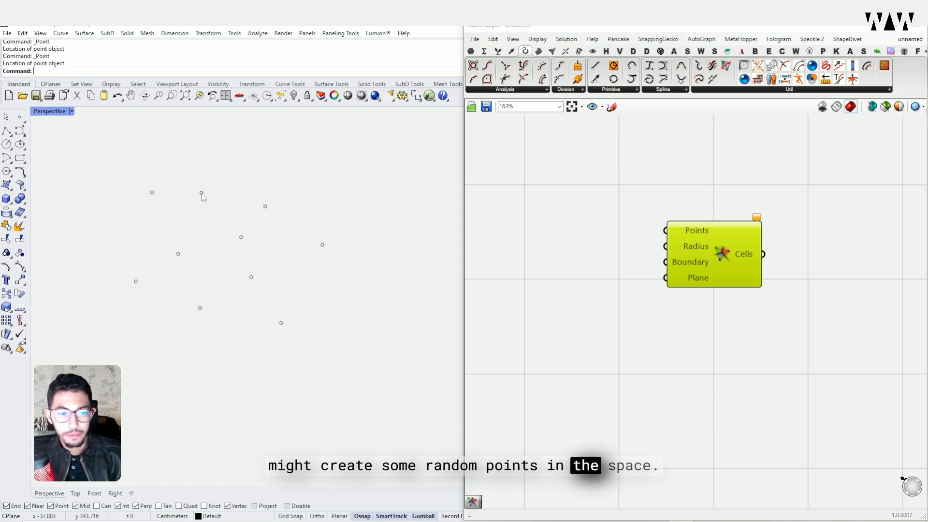
click(100, 243)
click(172, 371)
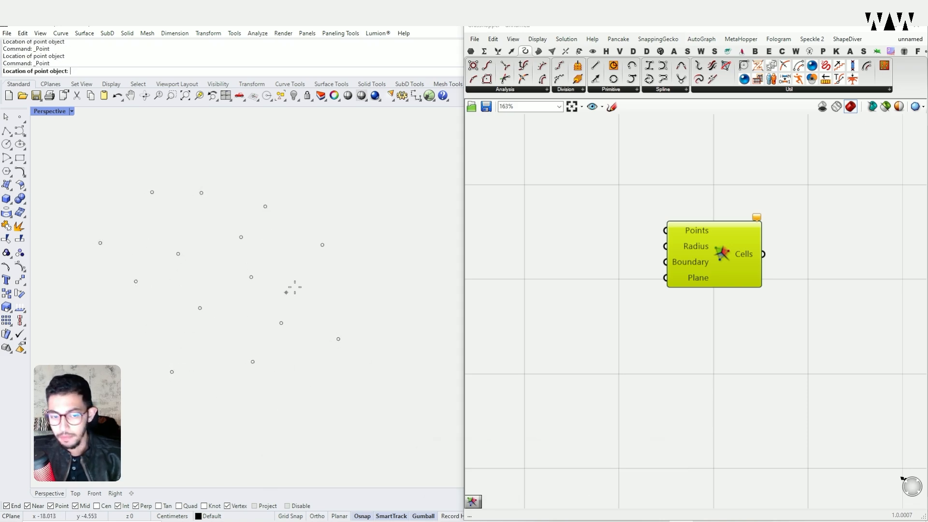
Select the scattered points in the Rhino viewport and adjust the Voronoi component's place on the canvas.
drag(382, 154, 86, 403)
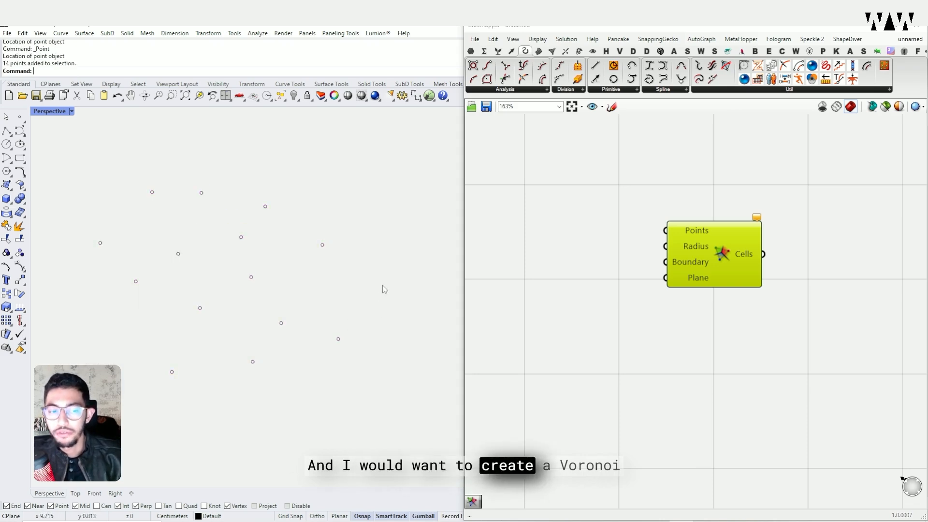
drag(703, 232, 692, 225)
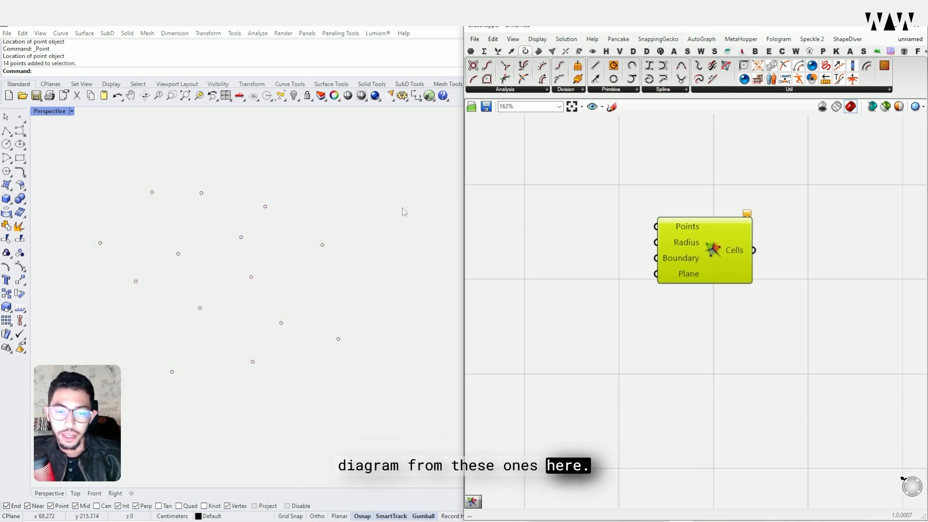
drag(374, 140, 83, 445)
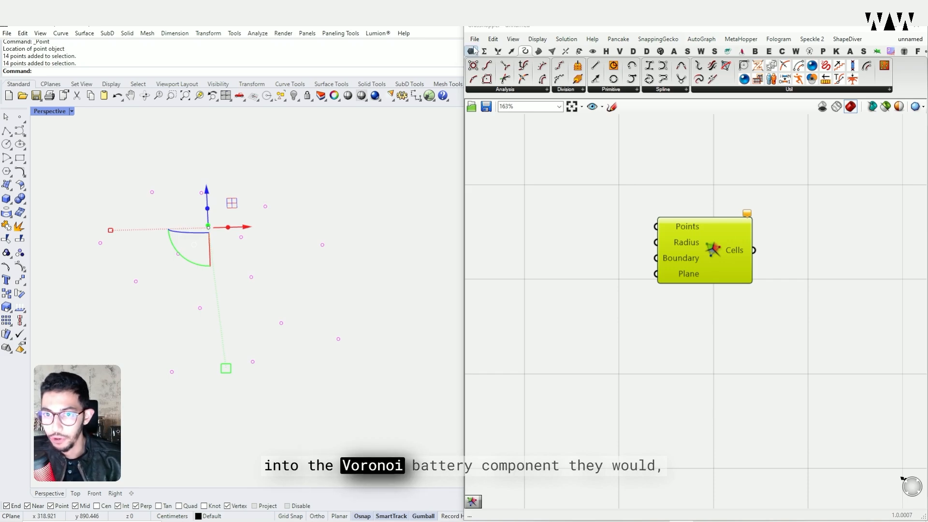
drag(682, 232, 689, 248)
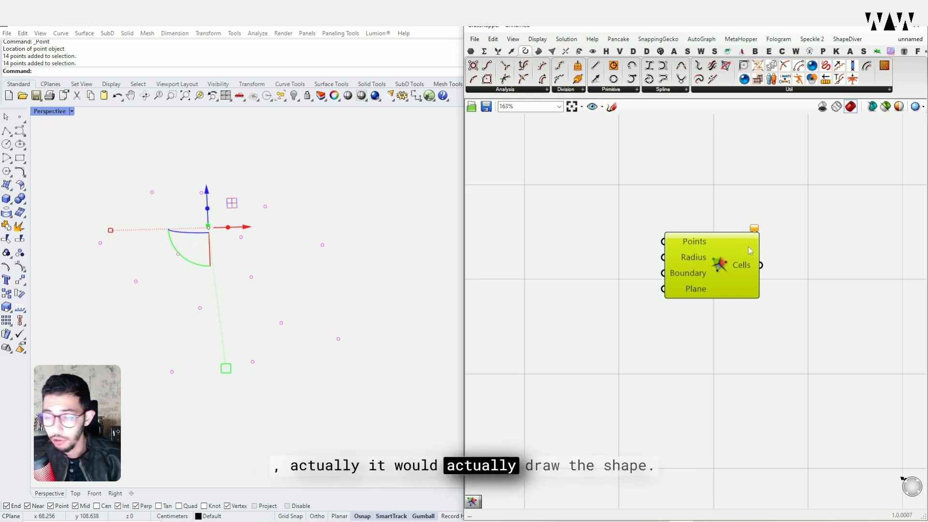
click(673, 224)
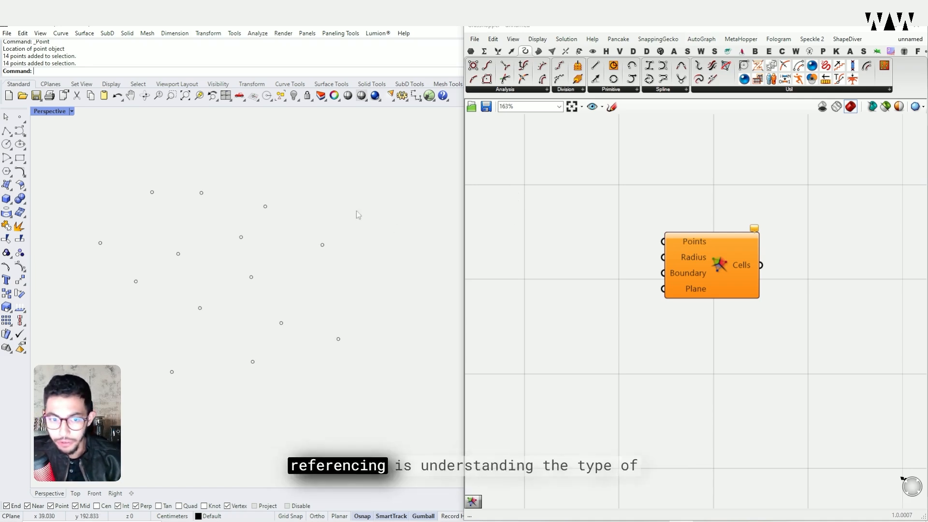
drag(365, 148, 110, 386)
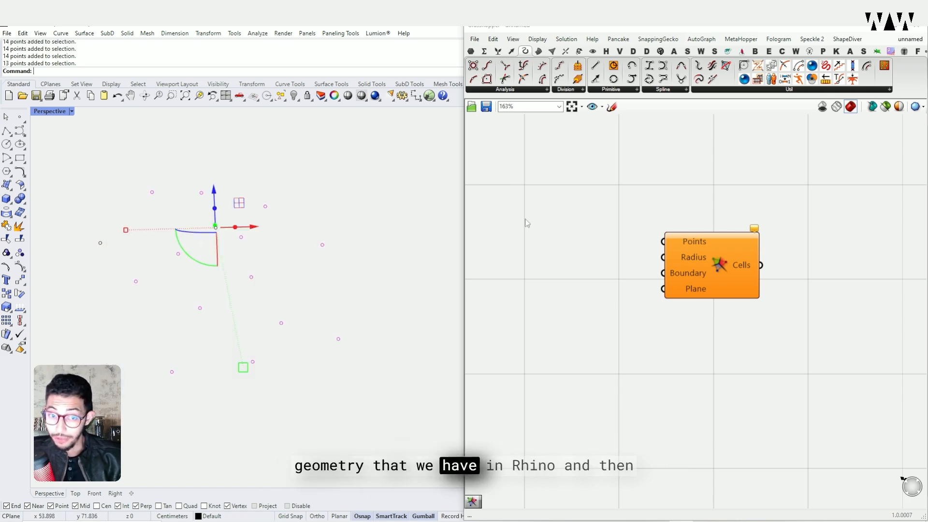
Show the Geometry parameters in the Params category and place a Curve parameter above the Voronoi component's inputs.
double_click(531, 250)
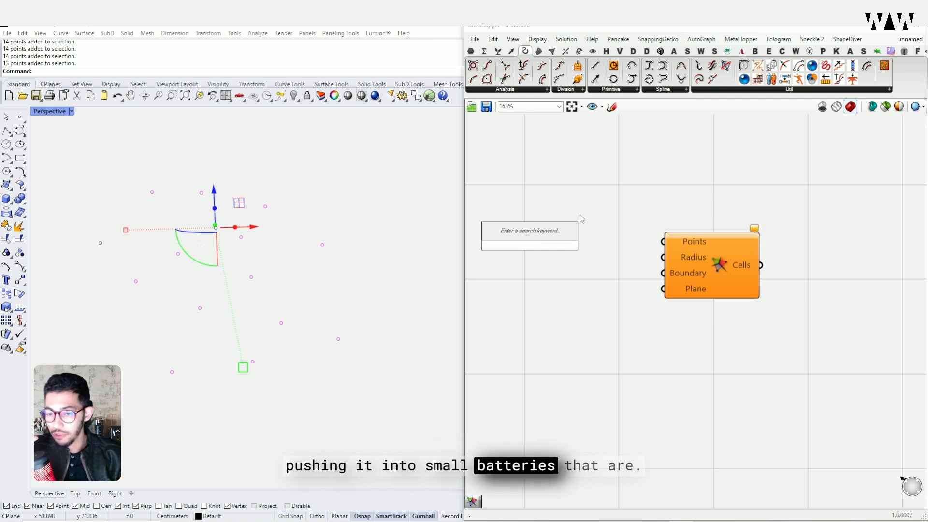
click(470, 51)
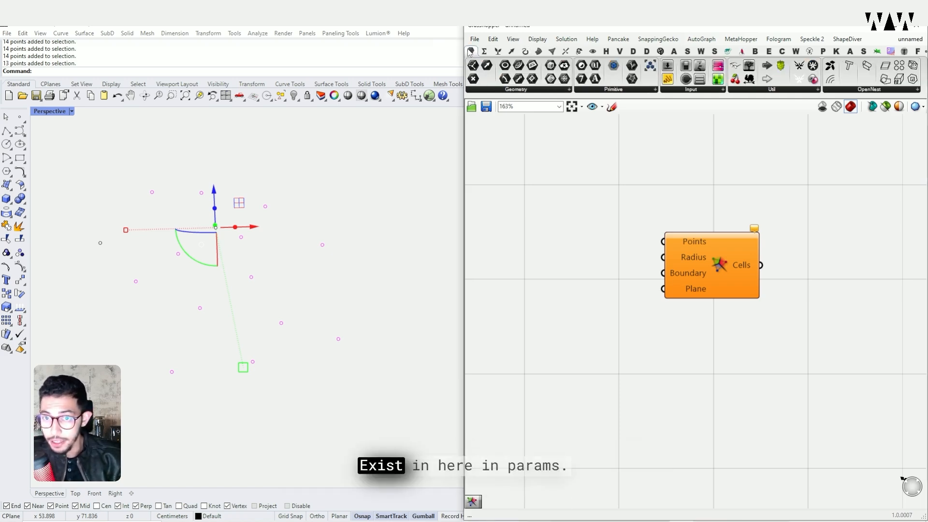
mouse_move(471, 52)
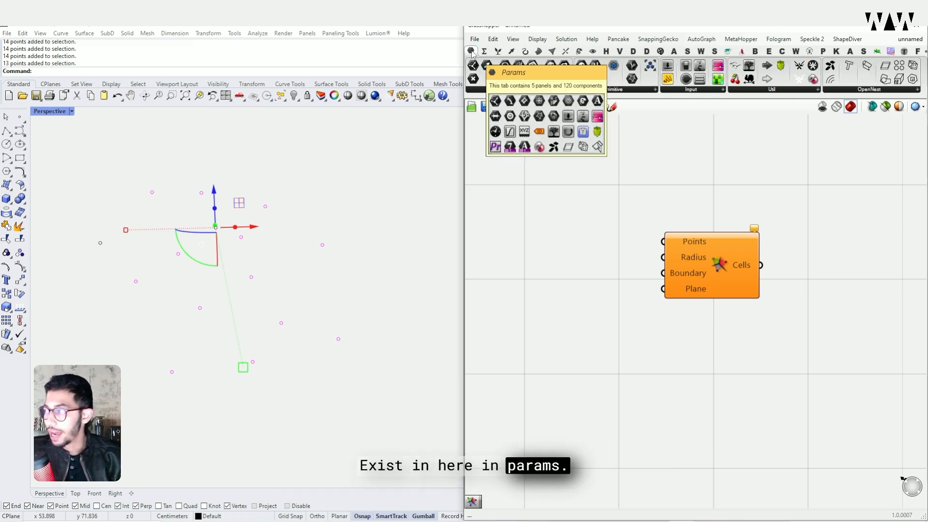
click(545, 88)
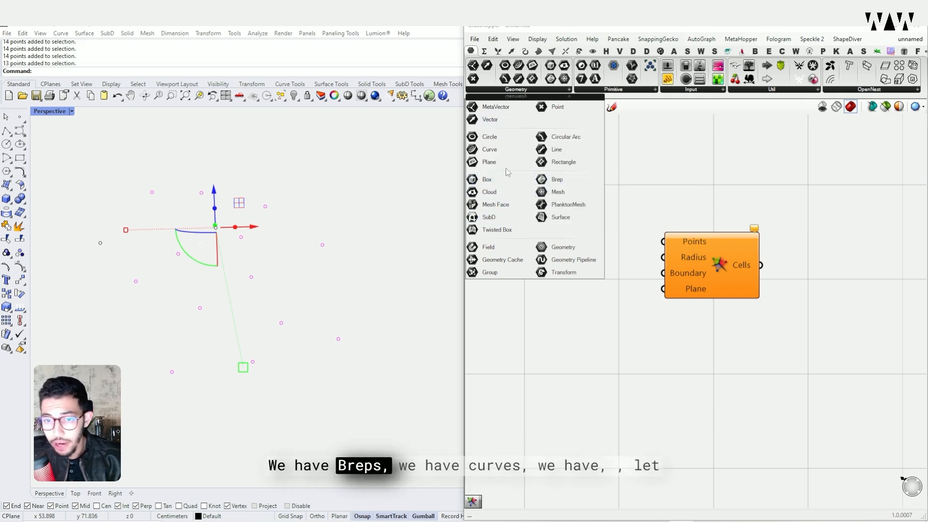
click(485, 150)
click(543, 180)
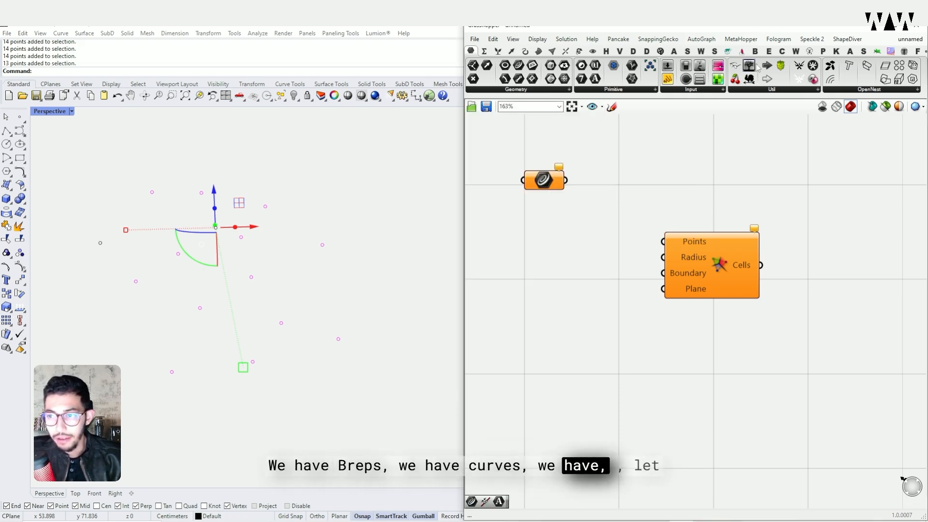
Place a Brep parameter and a Mesh parameter below the Curve parameter on the Grasshopper canvas.
scroll(722, 118, down, 4)
scroll(626, 149, up, 5)
scroll(612, 211, down, 3)
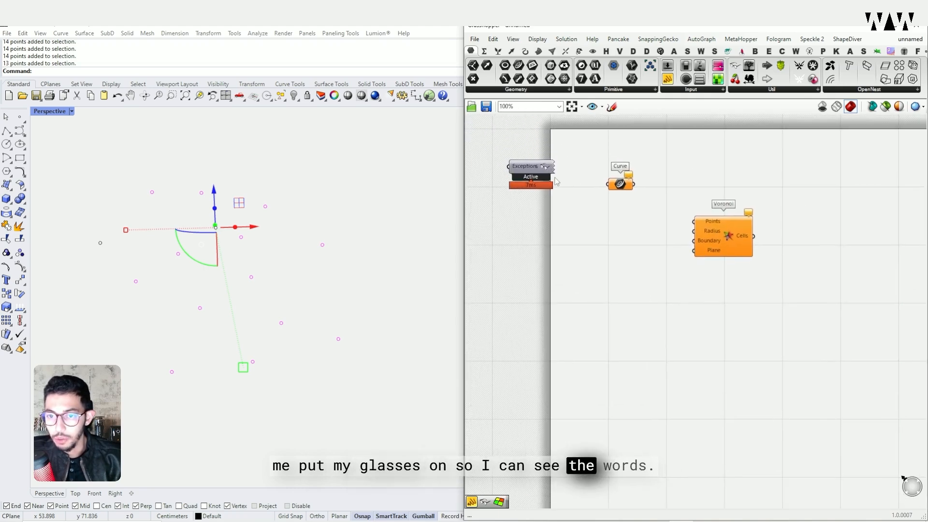
drag(537, 175, 494, 128)
scroll(626, 158, up, 5)
scroll(627, 220, down, 4)
scroll(599, 212, up, 1)
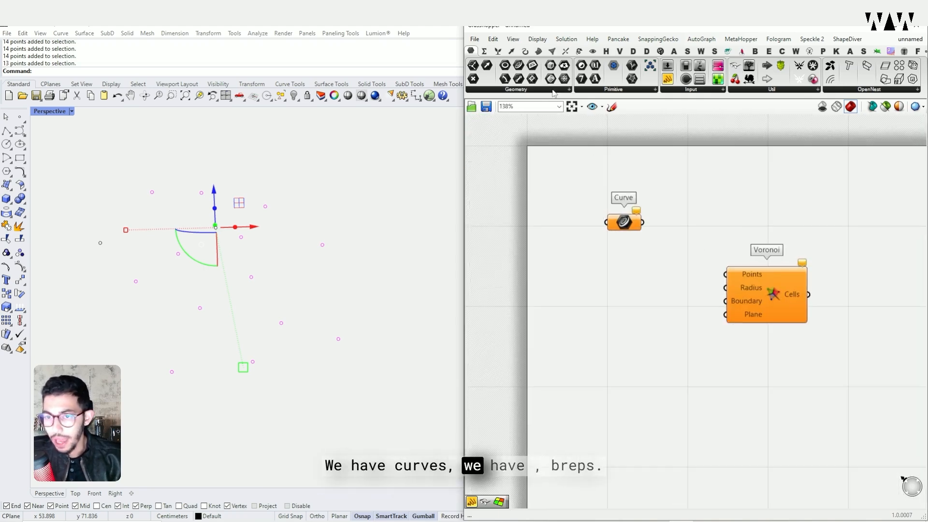
click(516, 89)
click(563, 190)
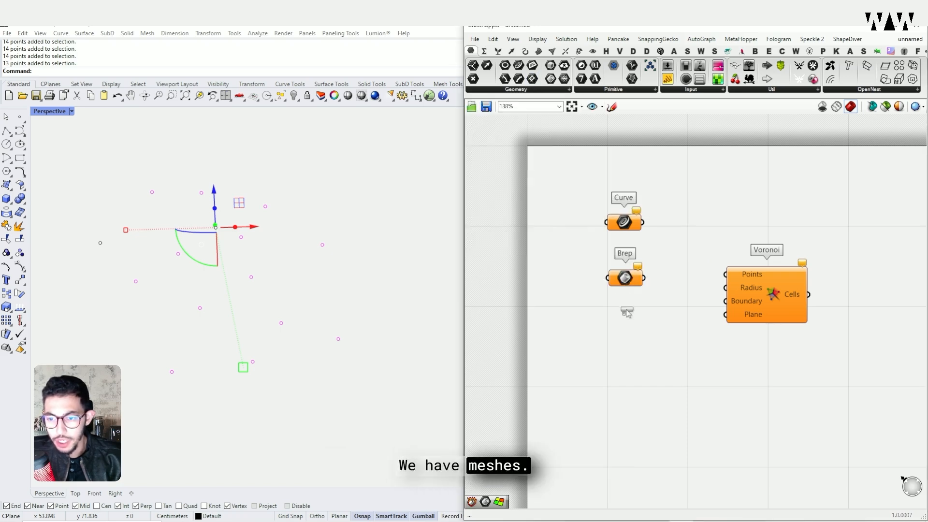
click(625, 317)
Add a Point parameter, delete the Curve, Brep and Mesh parameters, and position Point beside the Voronoi component's inputs.
click(557, 92)
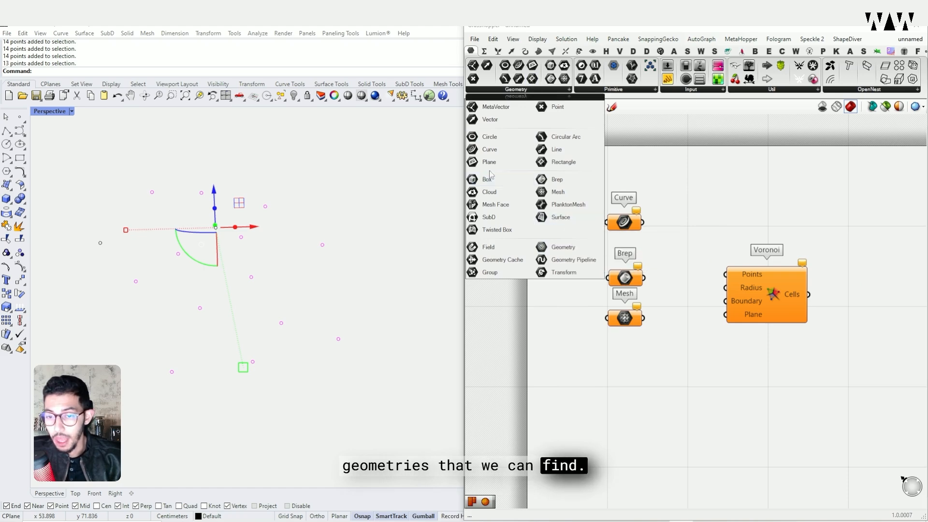
click(543, 107)
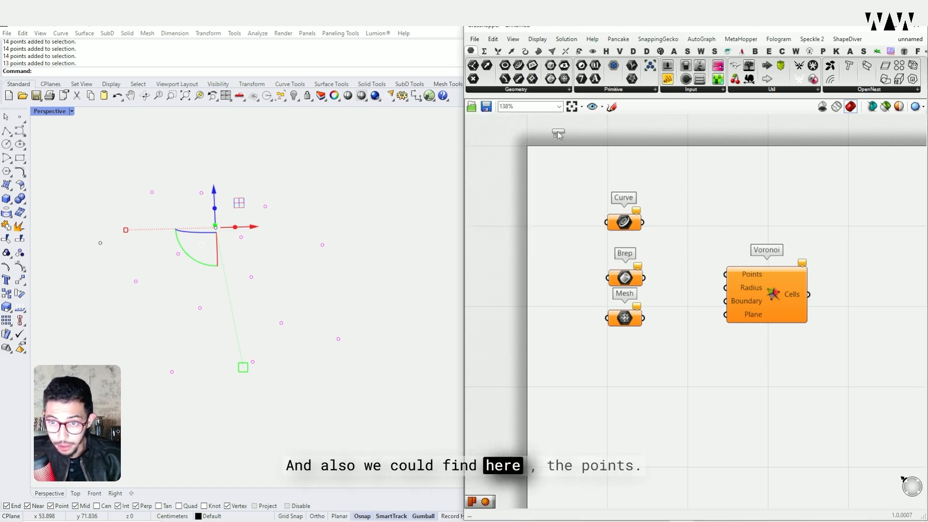
click(613, 166)
drag(679, 201, 551, 479)
key(Delete)
drag(613, 169, 630, 248)
click(509, 238)
Select all scattered points in Rhino and open the Point parameter's options to examine Set Multiple Points.
drag(398, 152, 89, 413)
drag(629, 249, 629, 258)
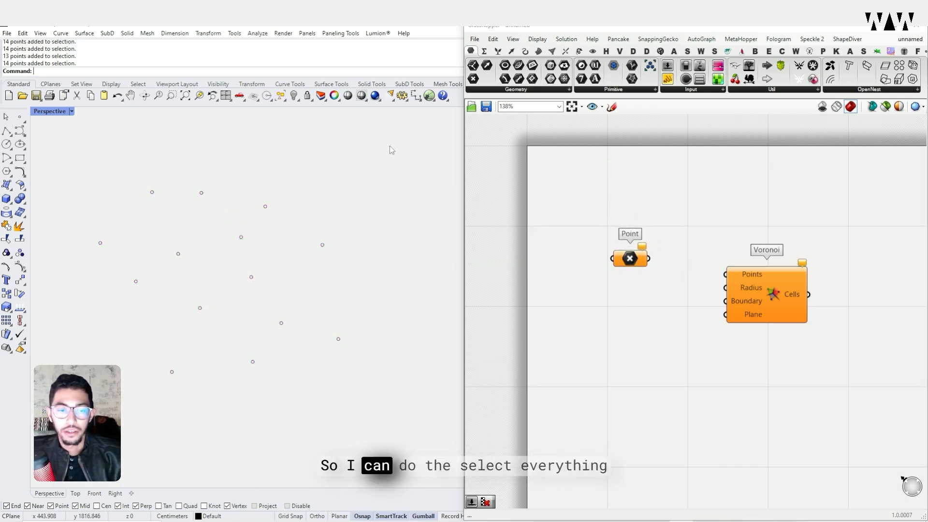
drag(389, 146, 66, 411)
right_click(633, 263)
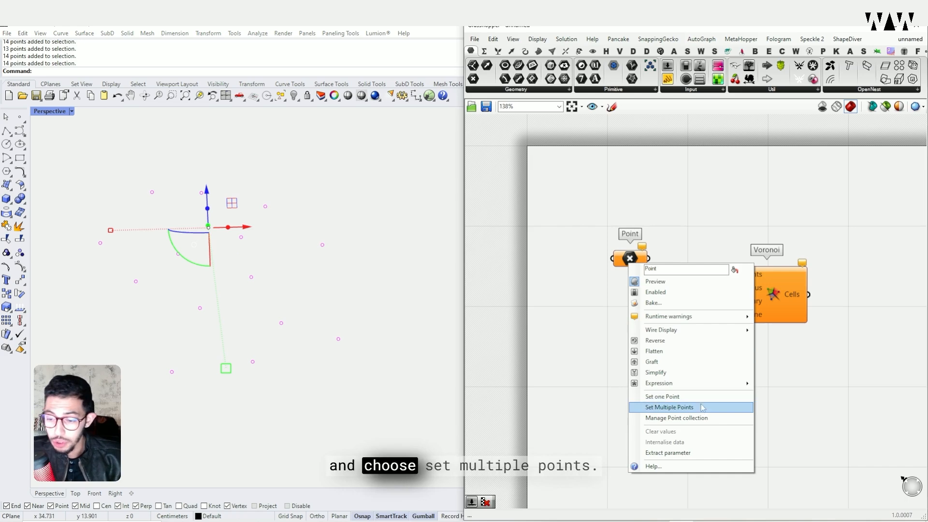
click(599, 355)
mouse_move(642, 248)
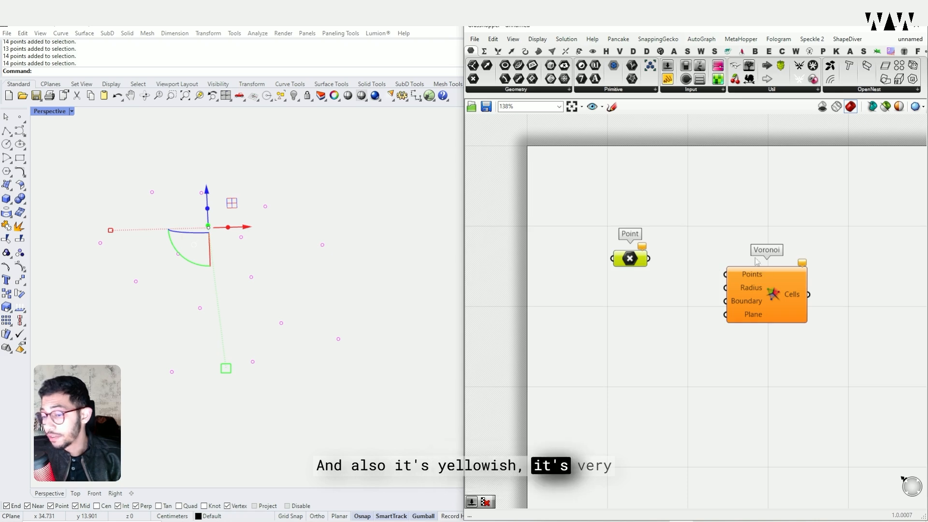
click(677, 278)
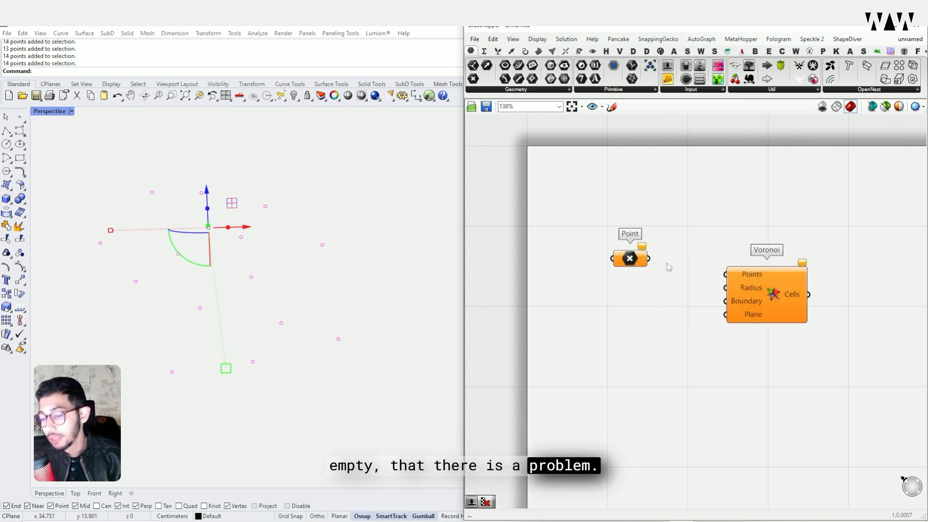
Space the Point and Voronoi components apart and reference all scattered Rhino points in the Point parameter with Set Multiple Points.
drag(772, 307, 817, 273)
drag(407, 146, 73, 433)
drag(630, 259, 612, 264)
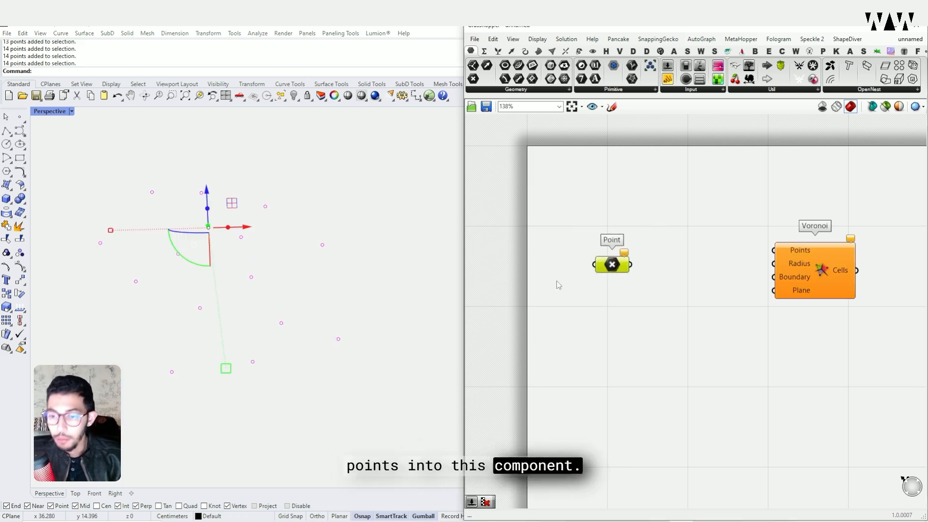
right_click(615, 270)
click(656, 414)
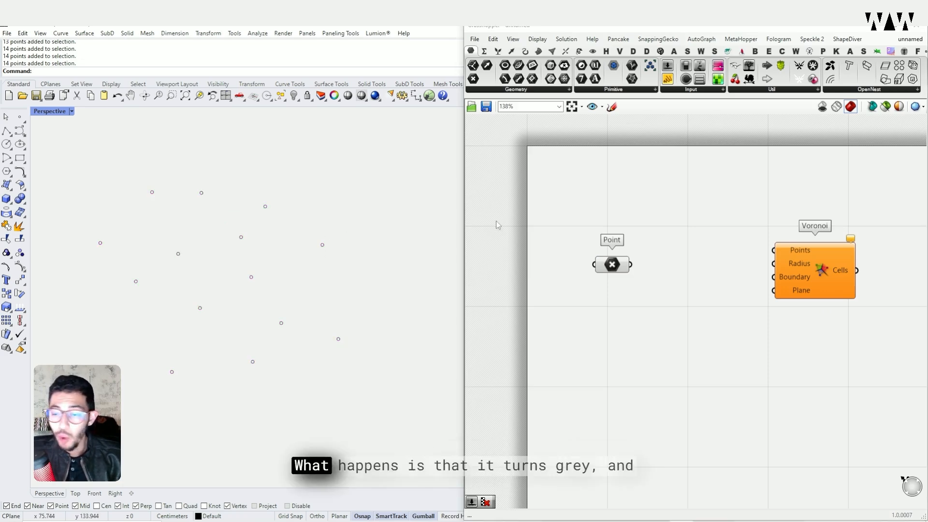
drag(605, 272, 603, 256)
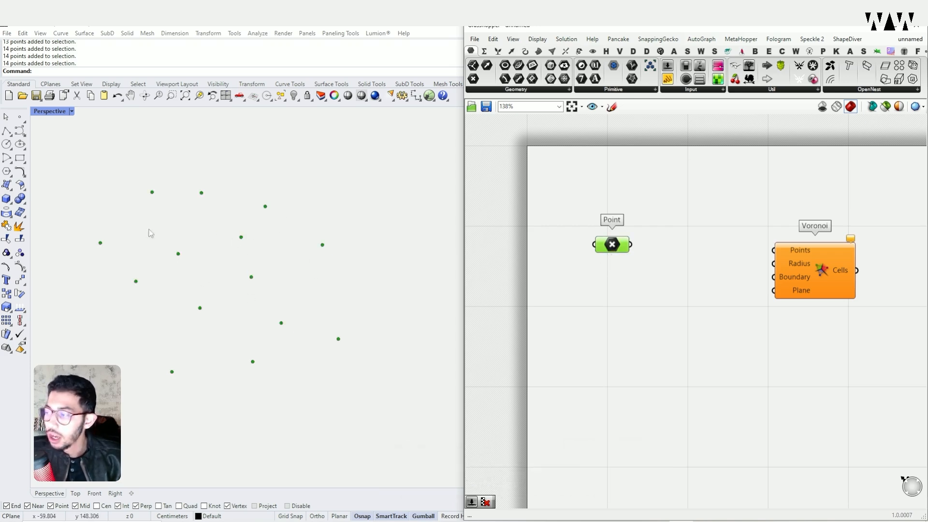
click(662, 222)
right_drag(647, 256, 593, 258)
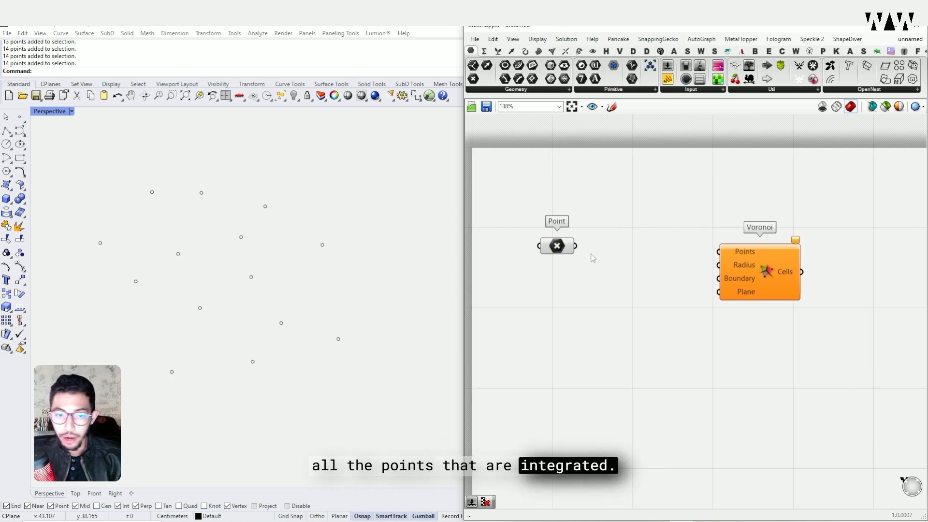
Connect the Point parameter's output to the Points input of the Voronoi component and view the diagram in Rhino.
drag(569, 248, 660, 185)
scroll(581, 254, up, 9)
scroll(619, 237, down, 5)
scroll(627, 256, up, 4)
scroll(695, 165, down, 5)
scroll(669, 254, up, 2)
right_drag(659, 185, 583, 311)
scroll(584, 312, down, 1)
scroll(585, 314, down, 3)
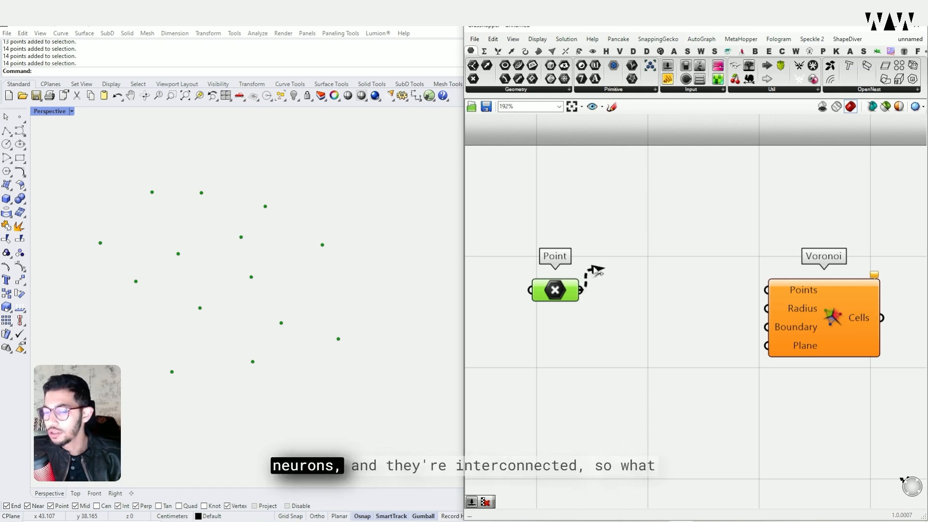
drag(598, 270, 690, 268)
drag(557, 288, 617, 270)
scroll(559, 264, down, 2)
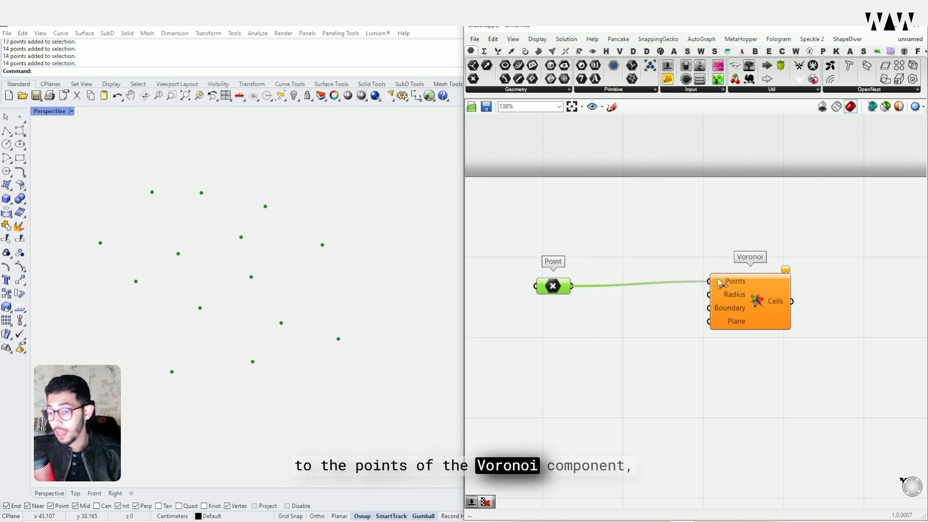
drag(720, 283, 719, 284)
scroll(372, 290, down, 6)
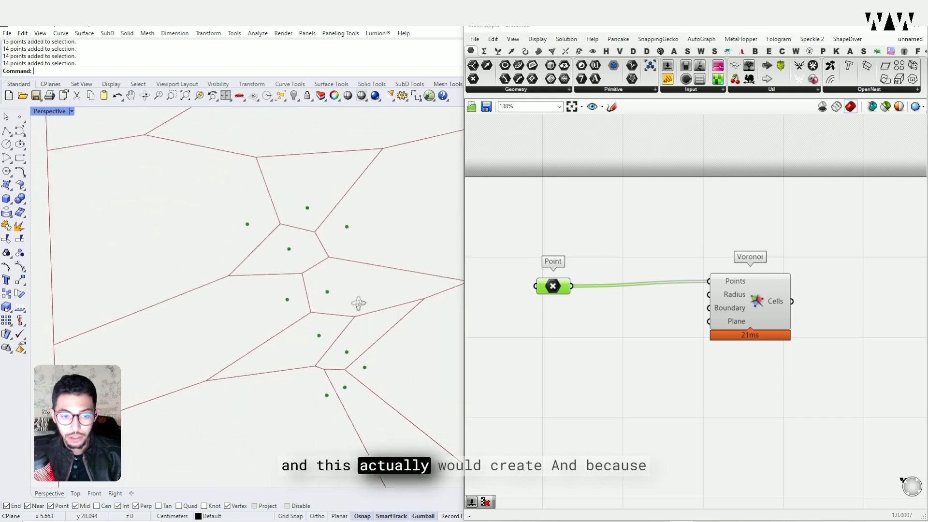
scroll(357, 289, up, 3)
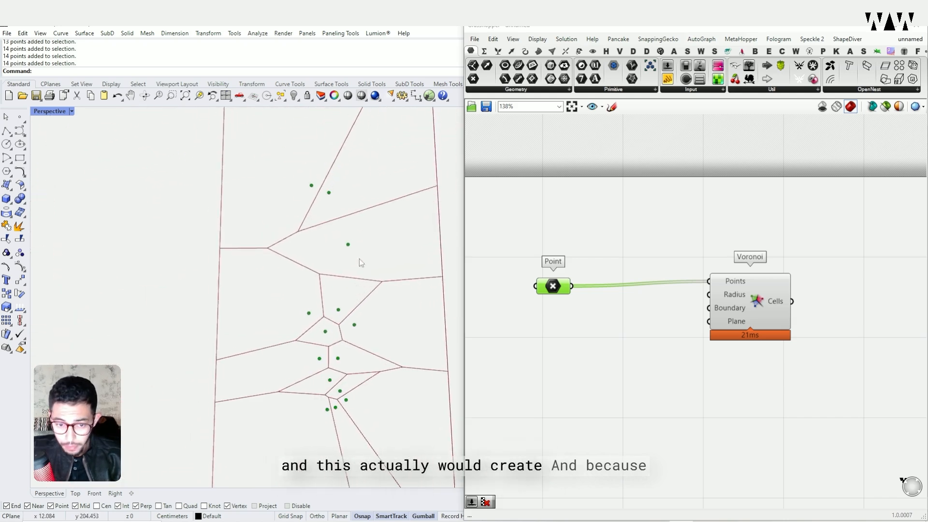
Move four of the referenced points in Rhino to new positions around the cluster to reshape the Voronoi cells.
drag(371, 224, 303, 350)
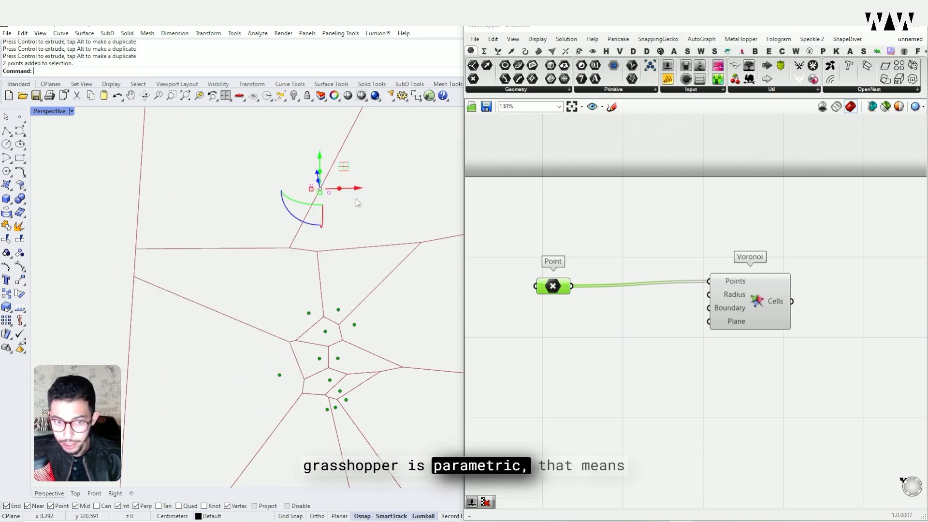
click(329, 192)
drag(353, 169, 314, 283)
click(325, 173)
click(311, 185)
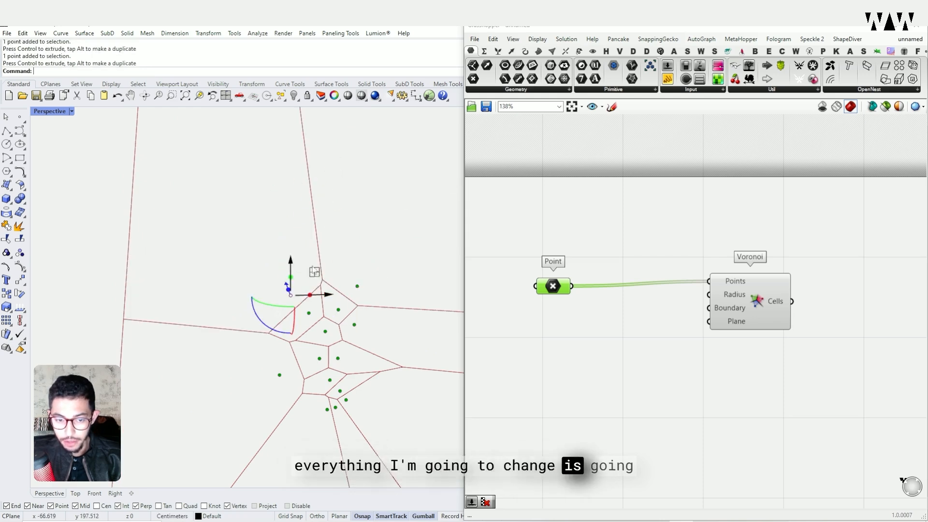
click(325, 406)
drag(337, 385, 297, 383)
right_drag(319, 349, 269, 325)
Align the Voronoi component with the Point parameter and draw a rectangle around all the points in the Perspective viewport.
drag(722, 300, 727, 306)
click(706, 327)
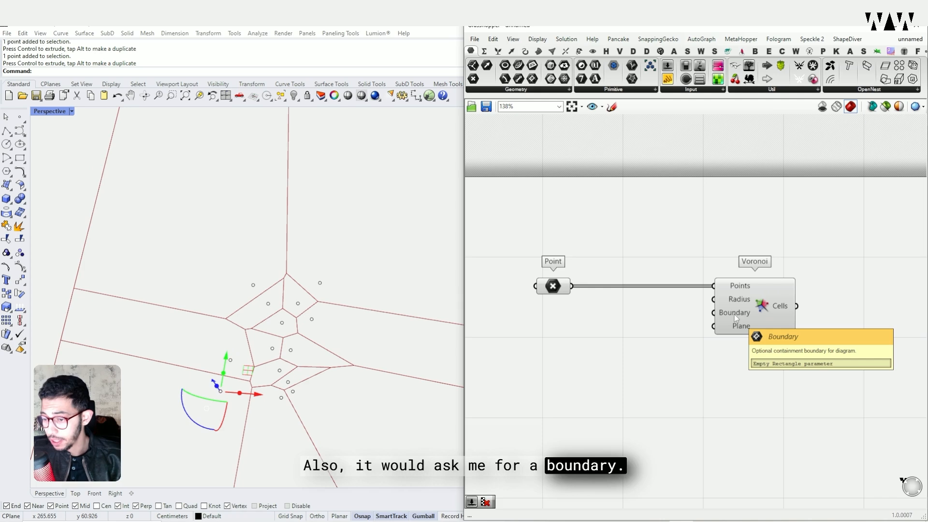
shift+right_drag(371, 354, 433, 251)
click(433, 251)
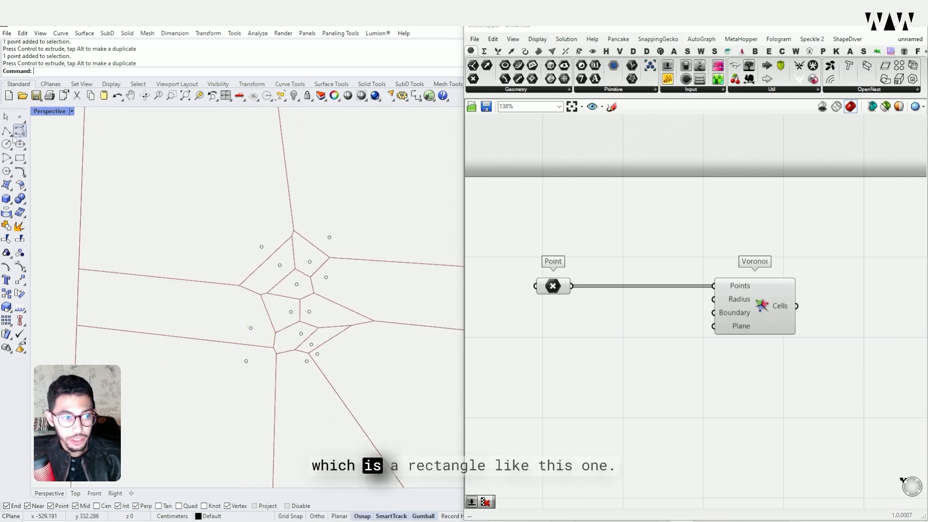
click(220, 186)
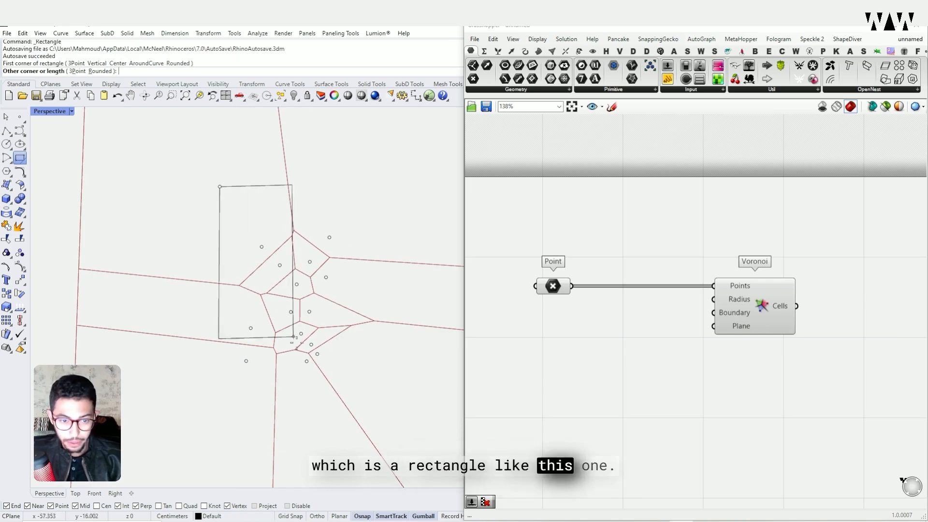
click(370, 408)
mouse_move(370, 408)
right_down()
mouse_move(159, 196)
mouse_move(270, 253)
right_up()
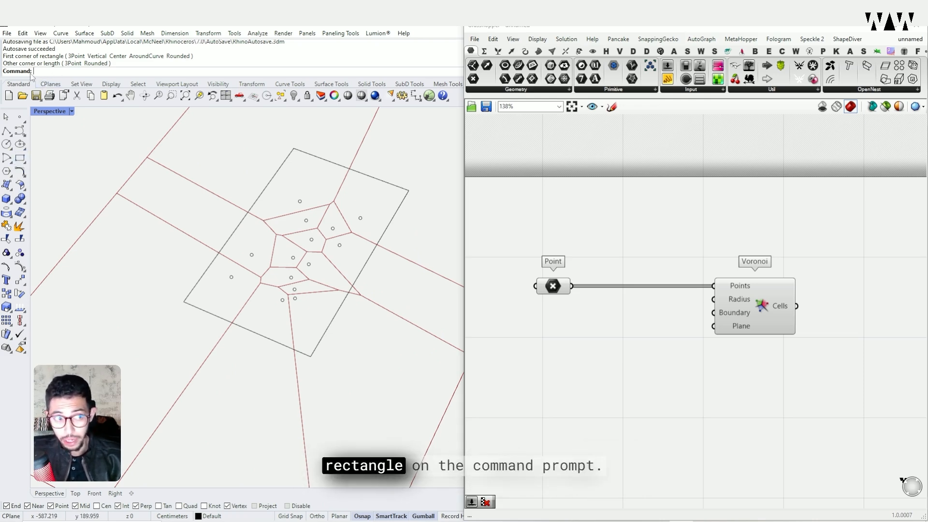
right_drag(388, 218, 352, 228)
Select the rectangle curve drawn around the points in the Rhino viewport.
double_click(550, 337)
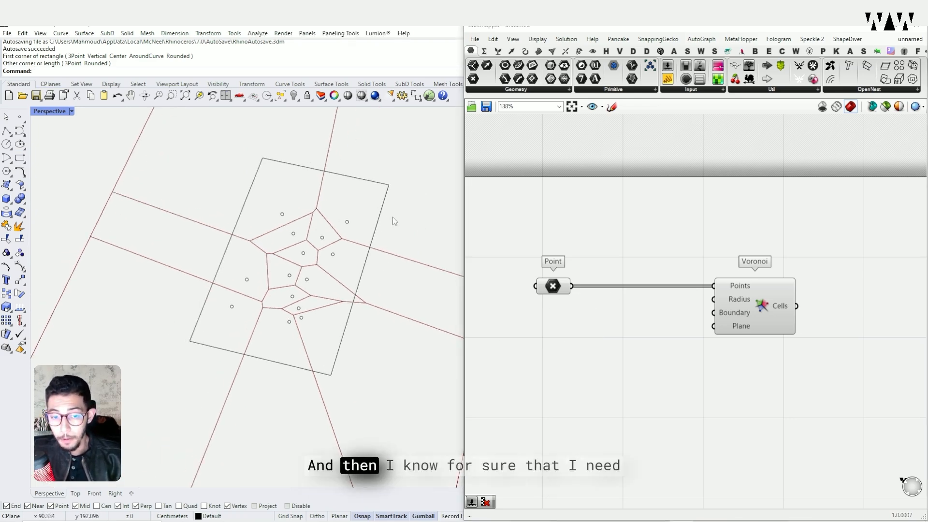
click(379, 220)
click(426, 206)
right_drag(426, 207, 389, 212)
click(367, 213)
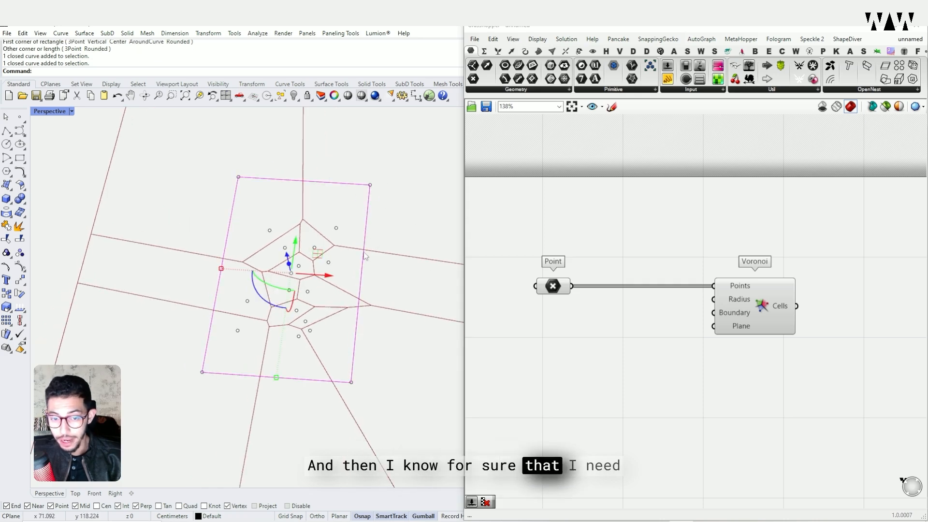
key(Escape)
drag(356, 209, 356, 184)
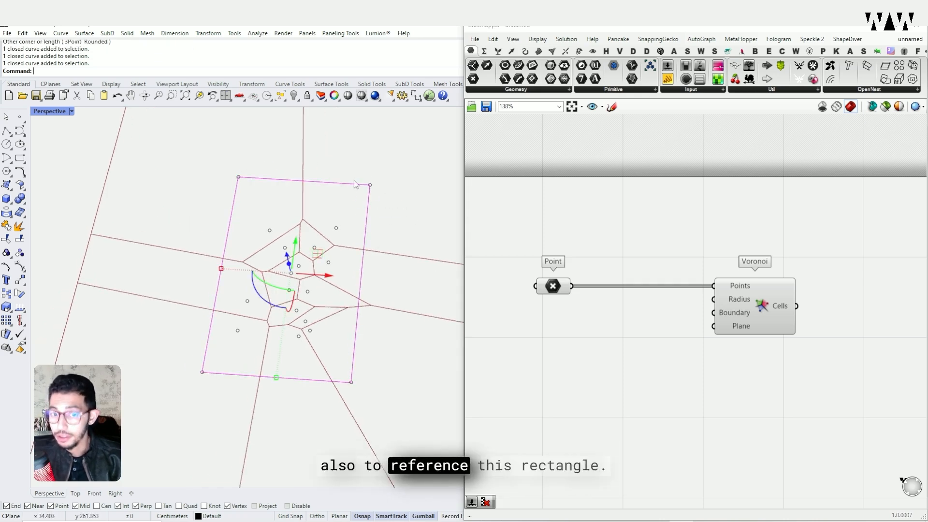
Search the components for "rect" and place the black-hexagon Rectangle parameter below the Point parameter.
double_click(563, 344)
text(rect)
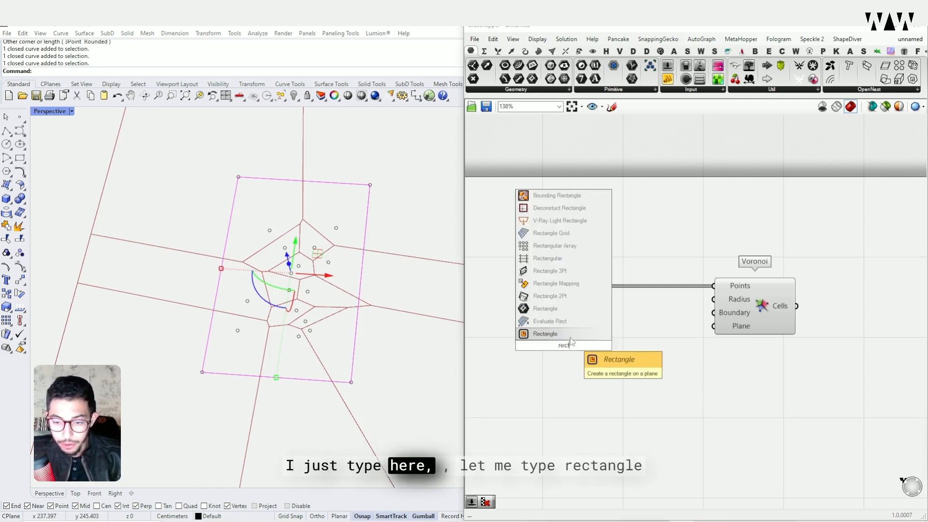
double_click(531, 332)
double_click(532, 333)
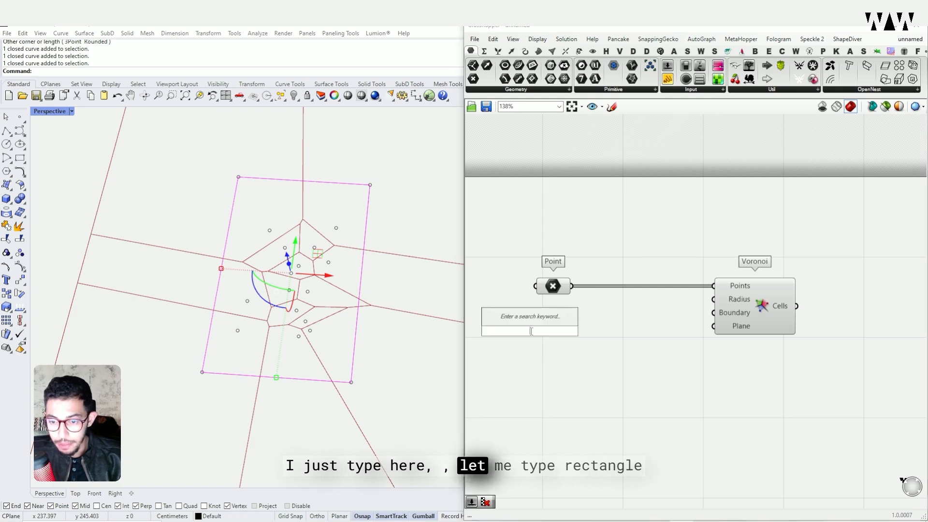
text(rect)
click(516, 318)
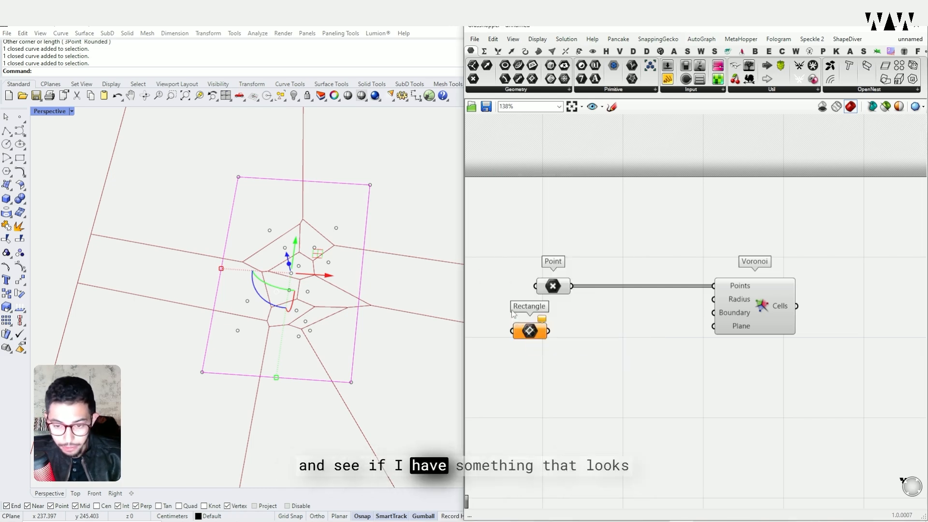
scroll(529, 328, up, 3)
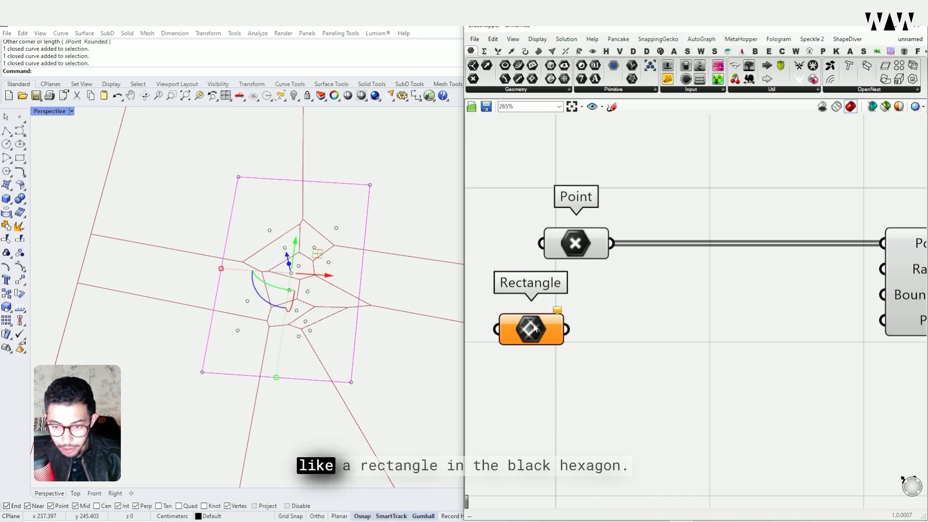
scroll(568, 283, up, 4)
scroll(578, 243, down, 5)
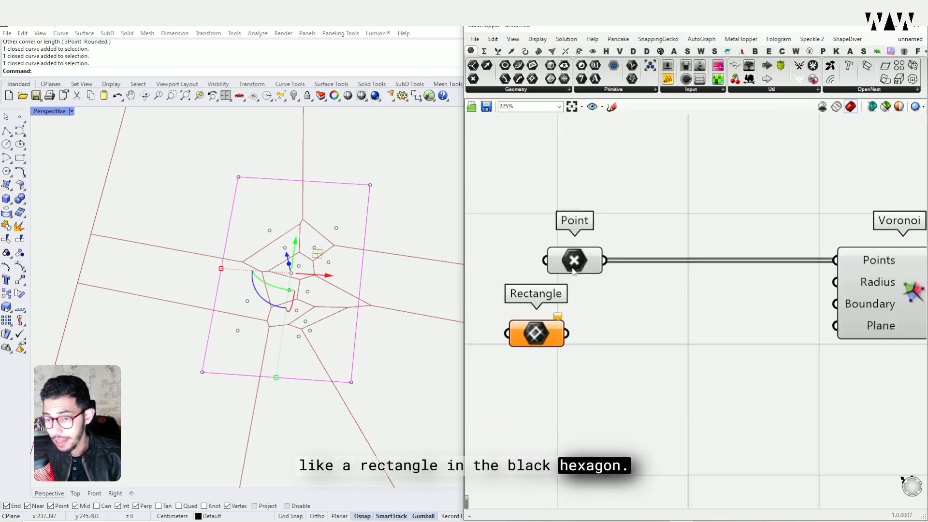
Try to reference the drawn rectangle in the Rectangle parameter with Set one Rectangle, cancel, and move the parameter lower.
click(546, 273)
right_click(545, 275)
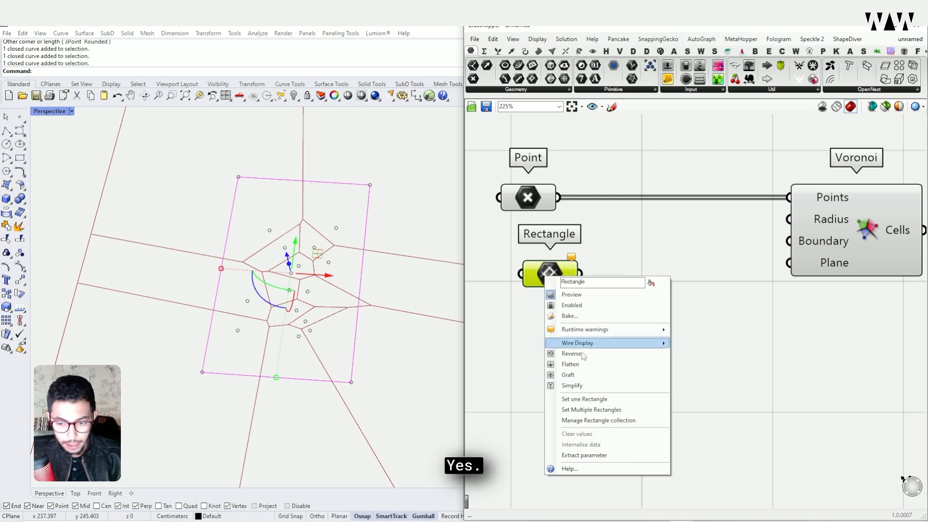
click(605, 399)
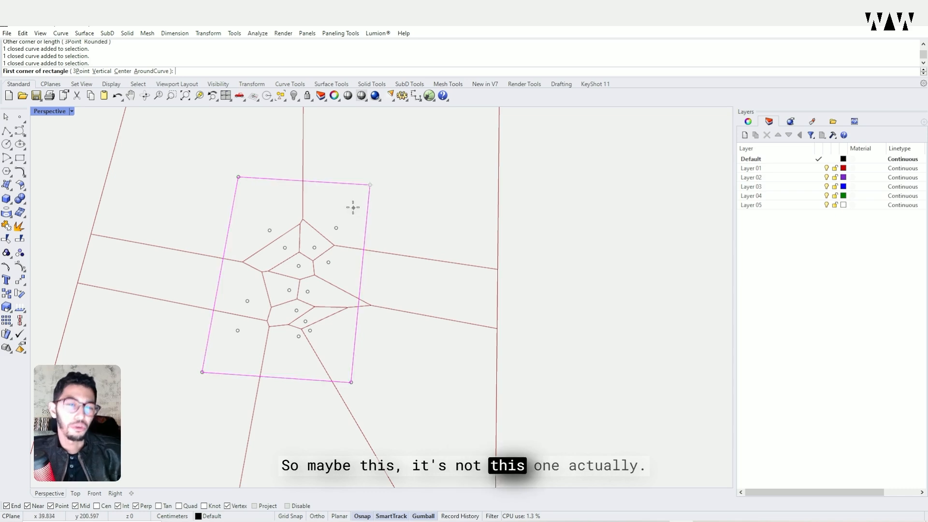
key(Escape)
right_click(553, 274)
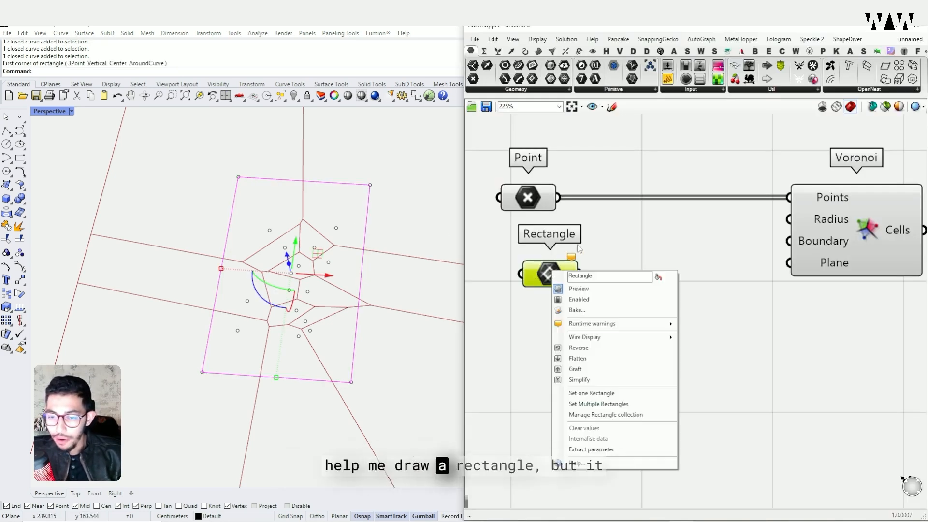
click(551, 290)
drag(551, 288, 550, 315)
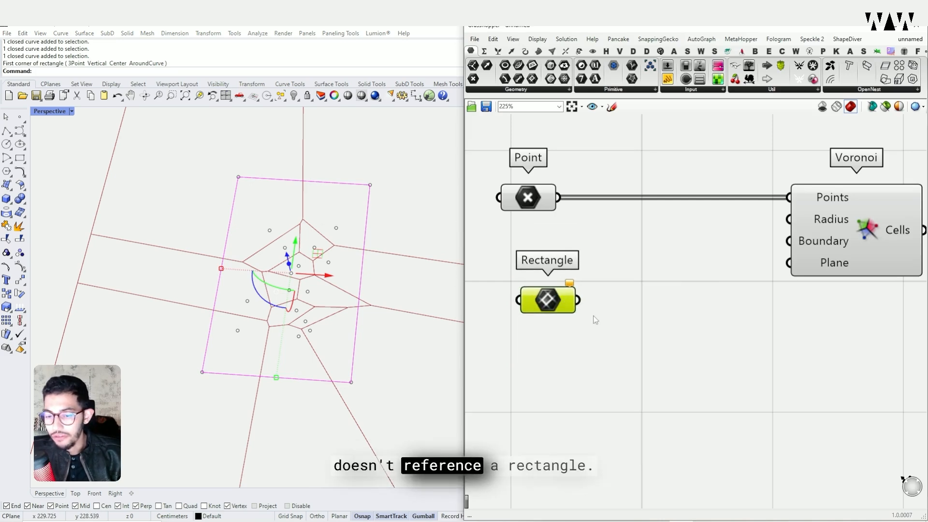
Replace the Rectangle parameter with a Curve parameter, aligned directly below the Point parameter.
click(391, 230)
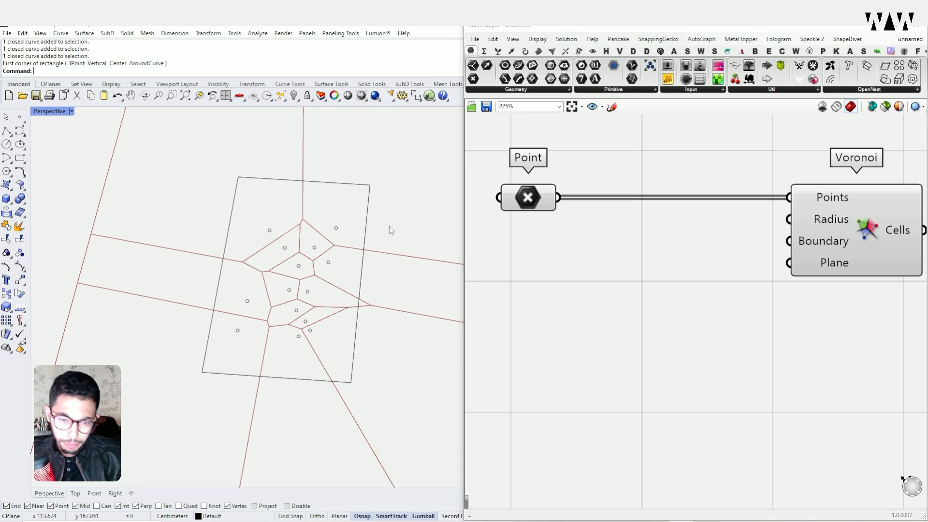
double_click(567, 303)
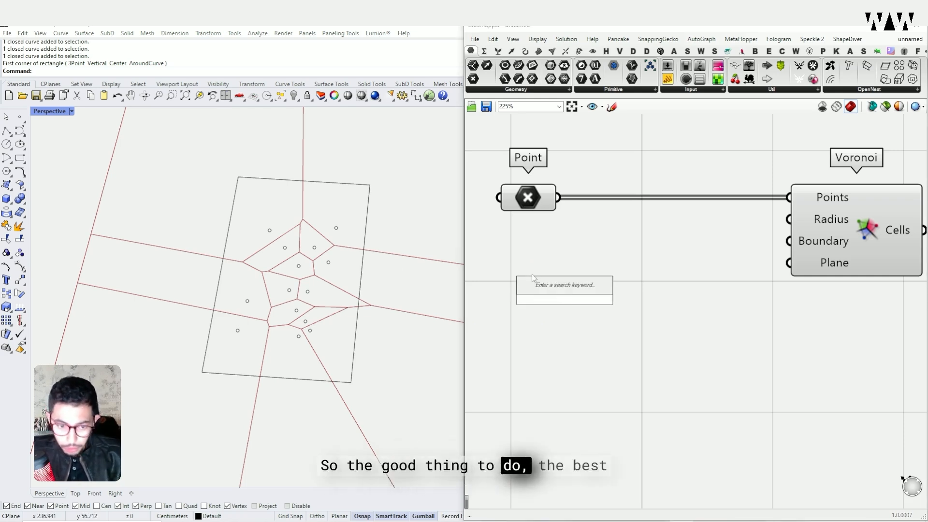
text(curve)
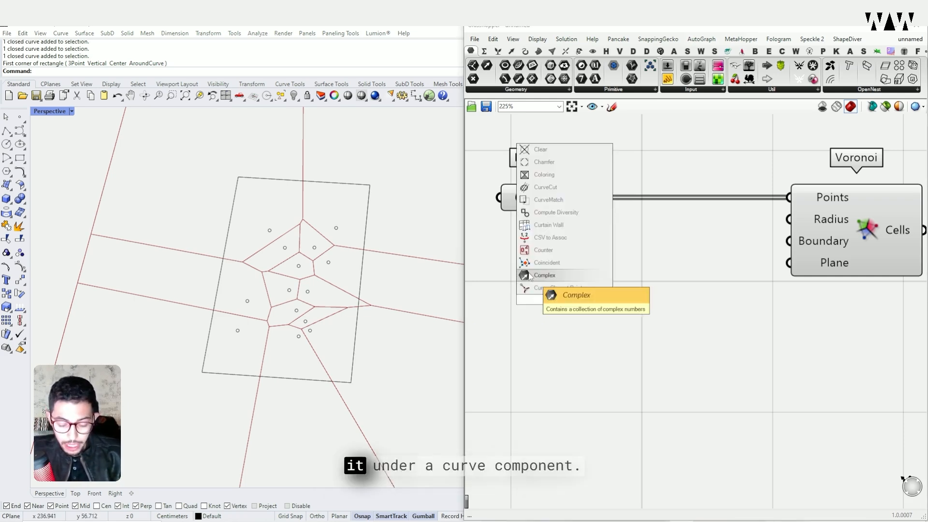
click(545, 290)
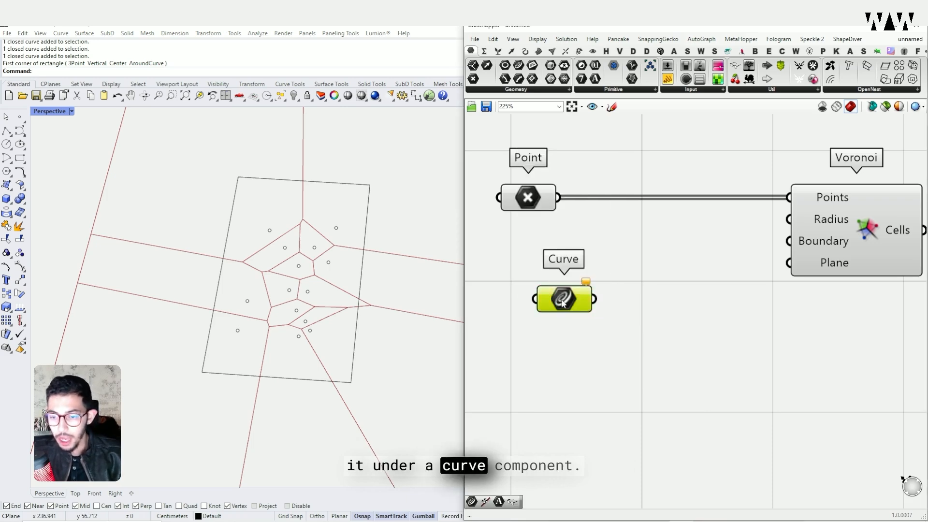
drag(563, 302, 527, 308)
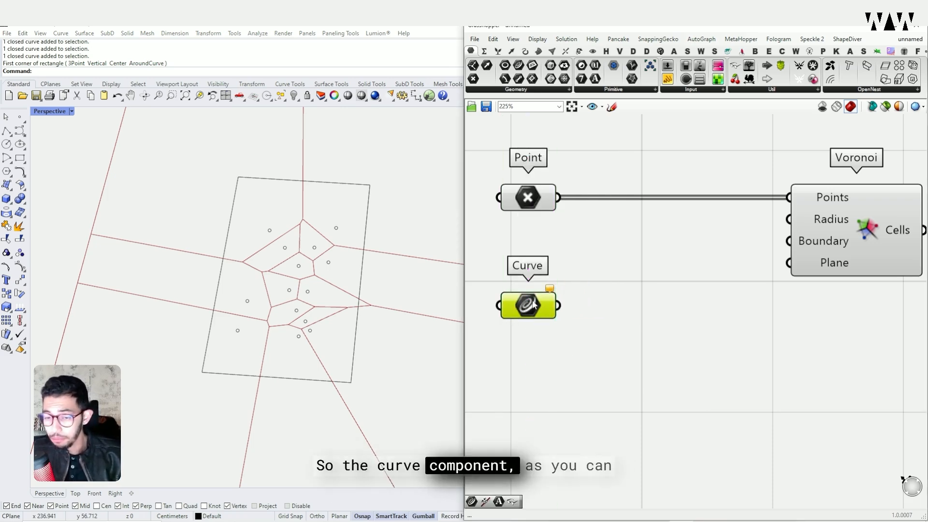
Select the drawn rectangle in the Perspective viewport and reference it in the Curve parameter with Set one Curve.
scroll(531, 306, up, 6)
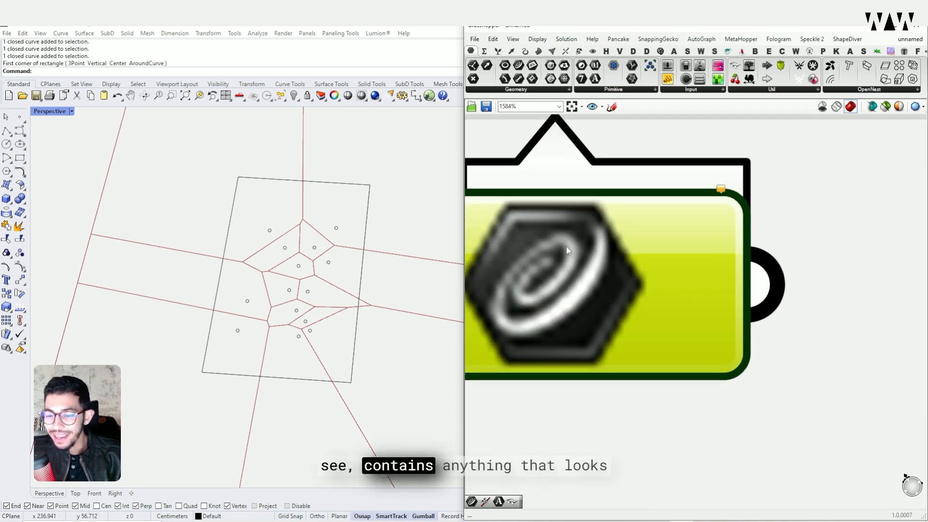
scroll(520, 248, down, 5)
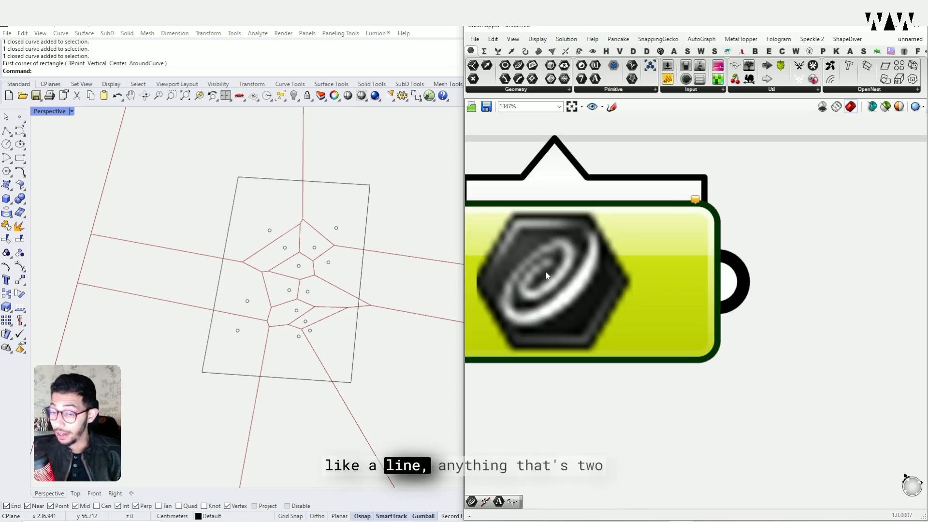
scroll(595, 328, down, 3)
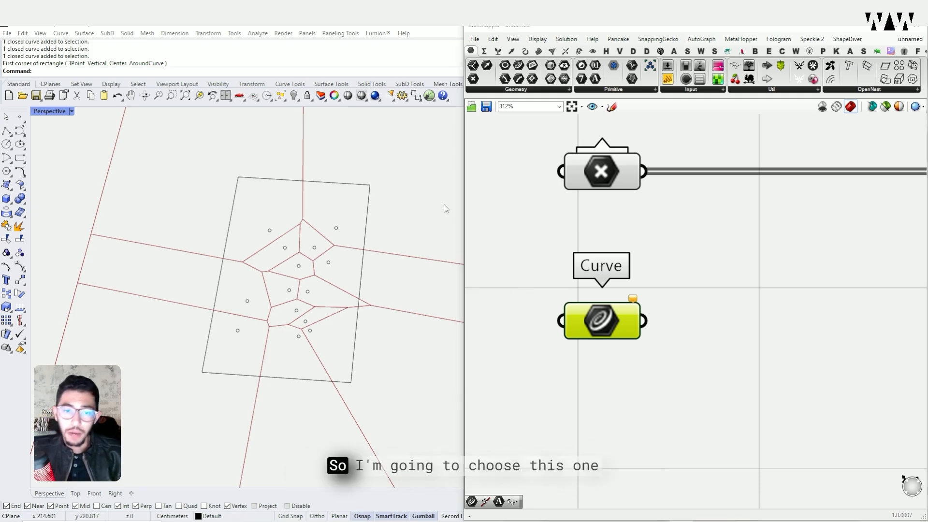
click(367, 212)
right_click(612, 325)
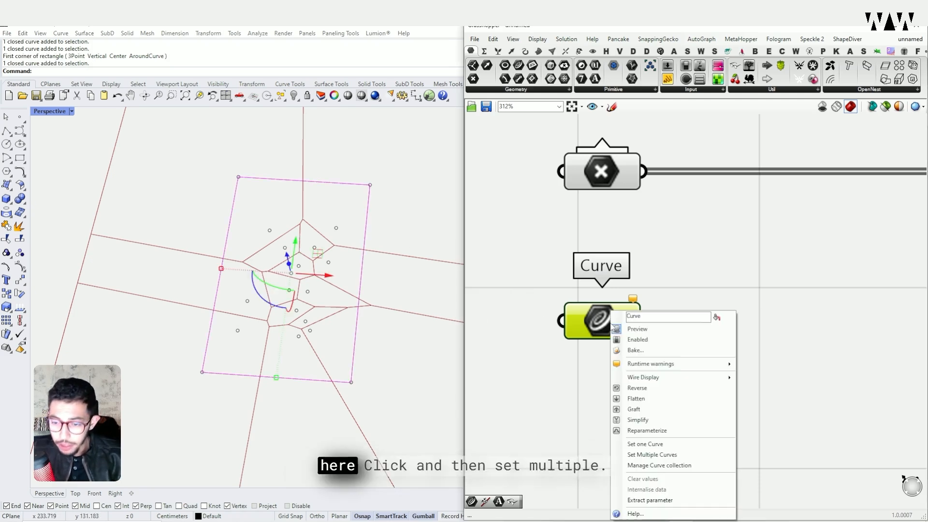
click(635, 455)
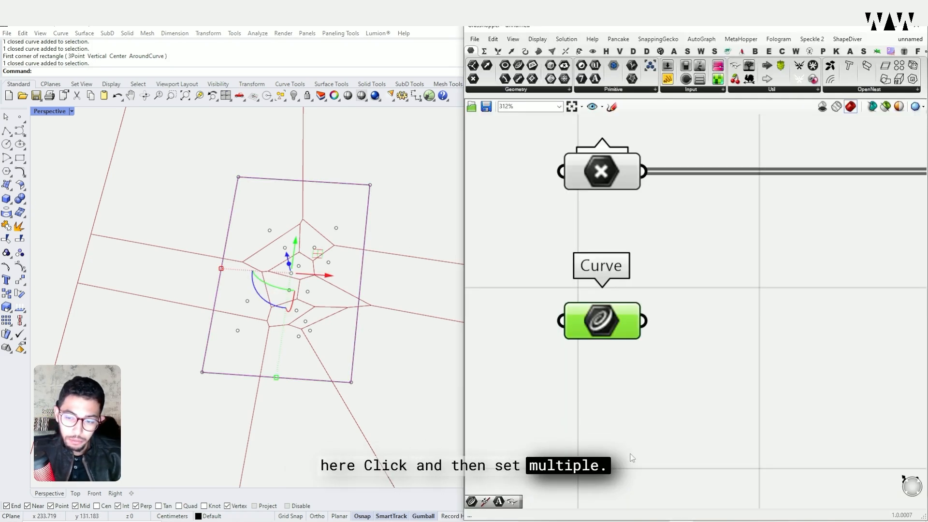
right_click(599, 334)
click(638, 452)
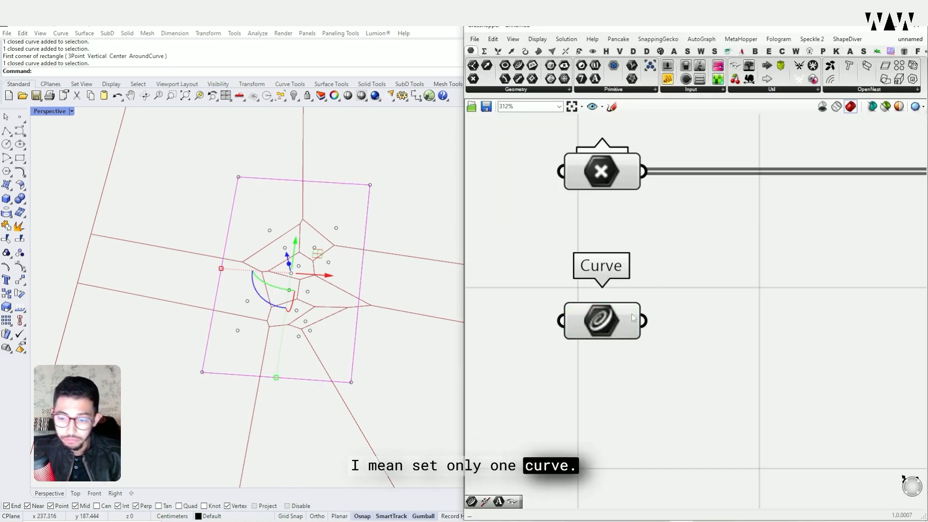
Connect the Curve parameter to the Voronoi component's Boundary input, and disconnect and reconnect the wire to compare the cells.
scroll(633, 318, down, 3)
drag(579, 325, 774, 271)
click(408, 303)
right_drag(316, 285, 282, 281)
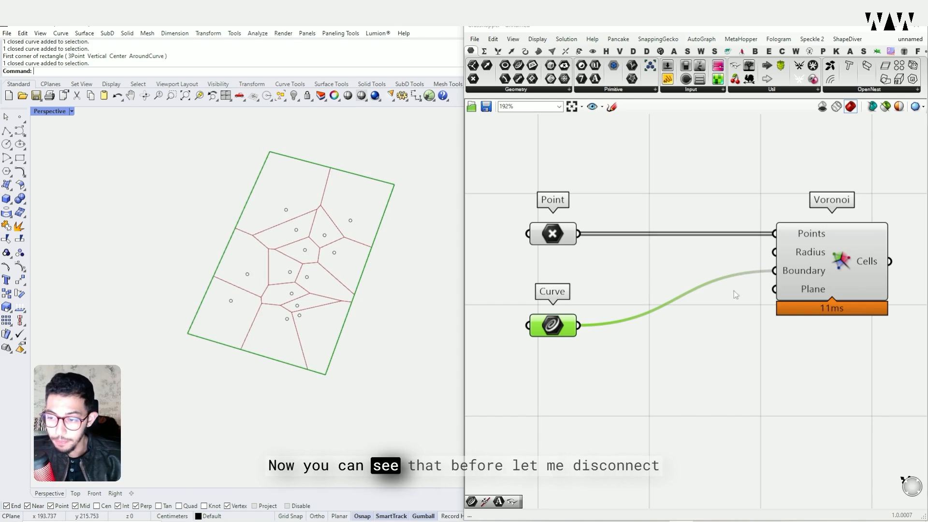
drag(532, 329, 533, 322)
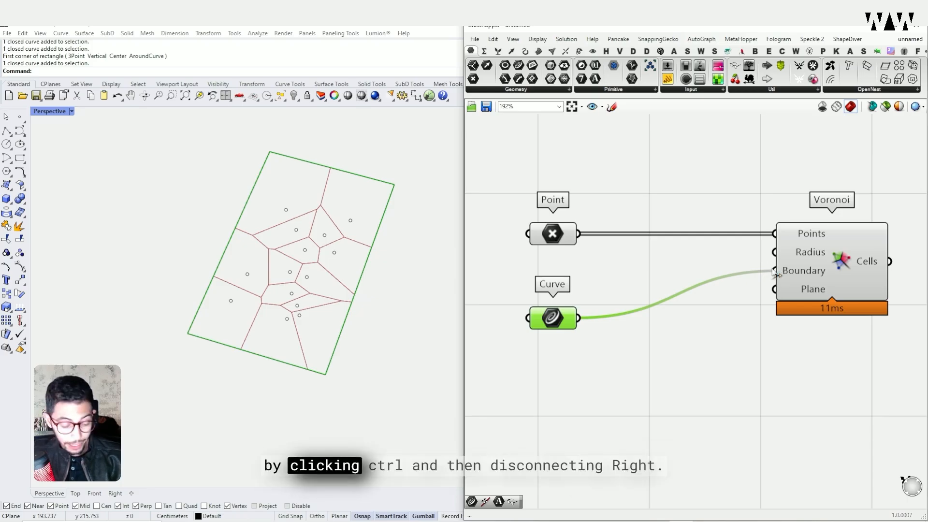
ctrl+drag(775, 270, 577, 318)
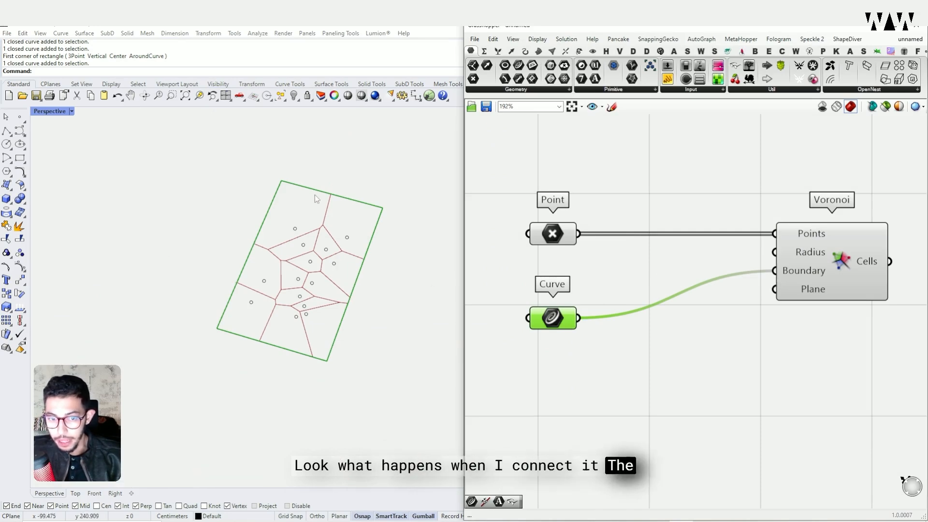
Narrow the boundary rectangle by scaling it with the gumball and move the uppermost point closer to its upper edge.
click(252, 261)
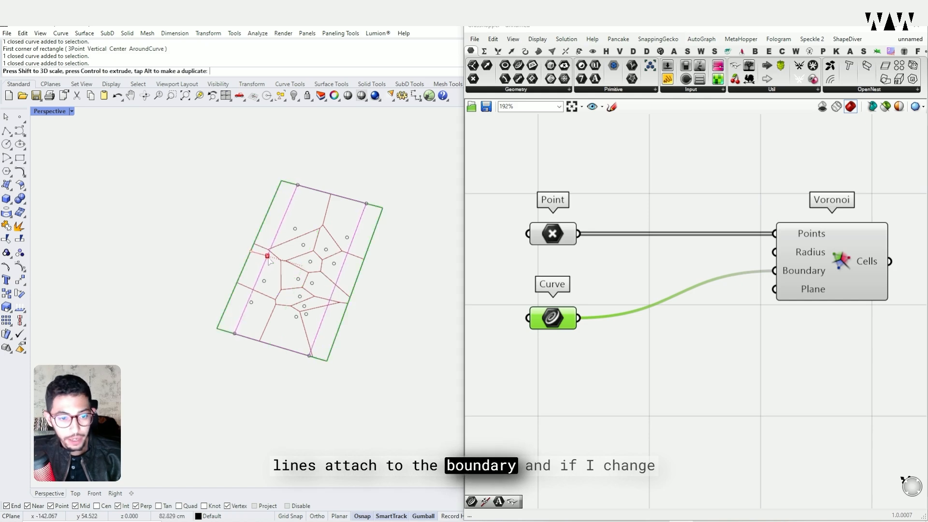
mouse_move(267, 256)
mouse_down()
mouse_move(275, 259)
mouse_move(250, 251)
mouse_move(262, 254)
mouse_up()
click(375, 205)
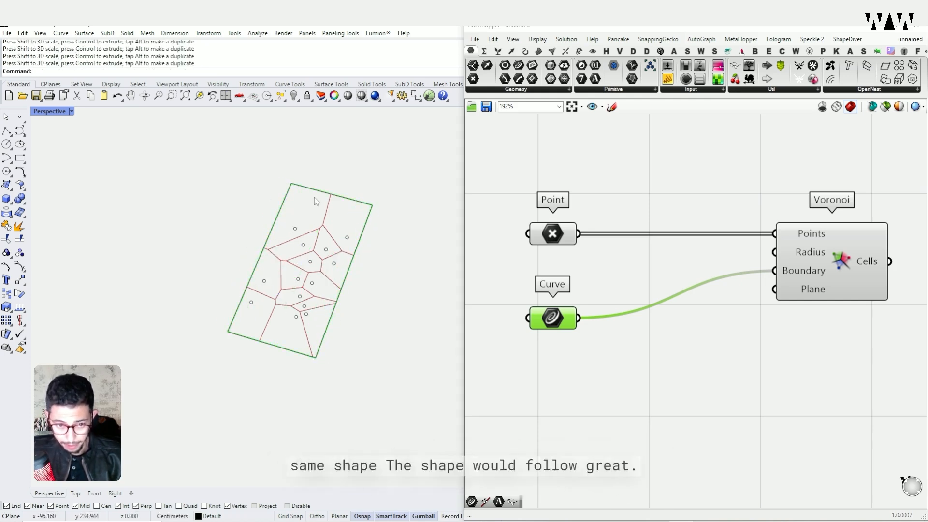
drag(300, 216, 289, 240)
drag(320, 213, 329, 194)
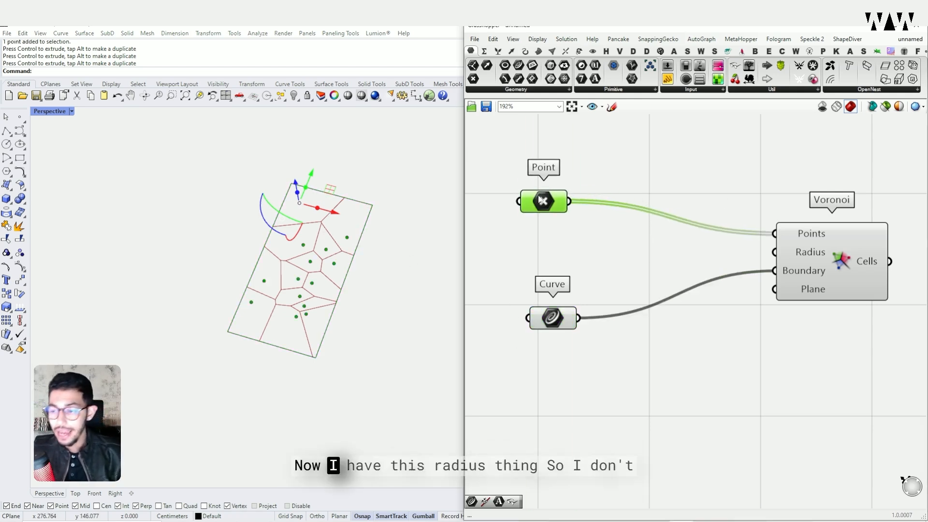
Examine the description of the Voronoi component's Radius input.
click(807, 255)
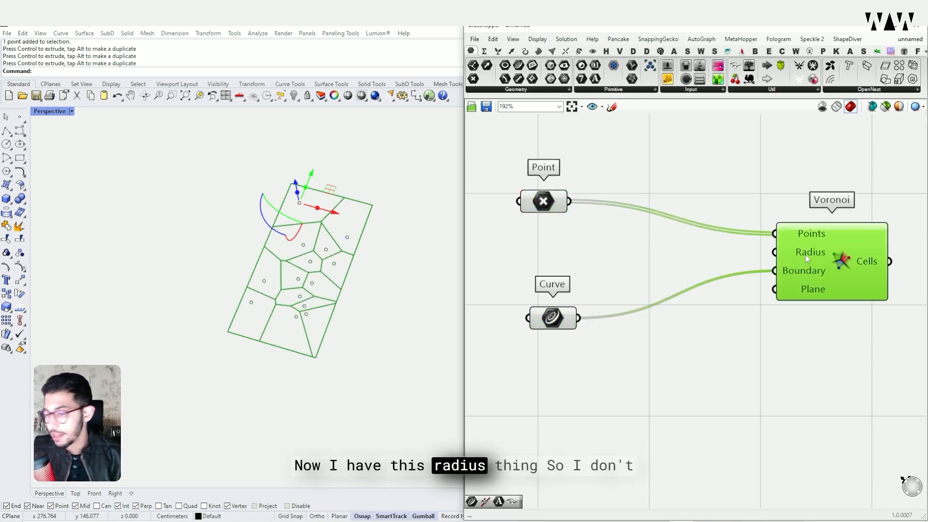
right_drag(650, 264, 648, 267)
click(575, 261)
click(407, 269)
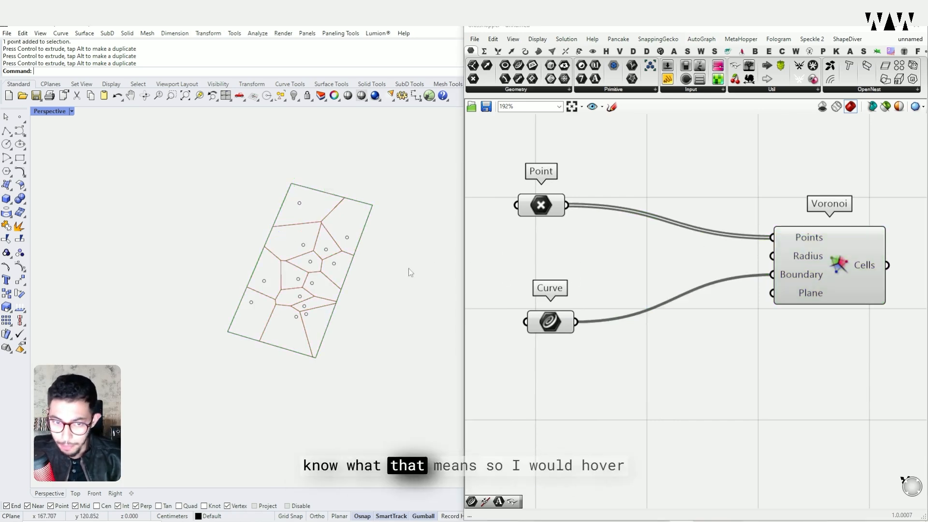
right_drag(736, 272, 680, 278)
mouse_move(732, 265)
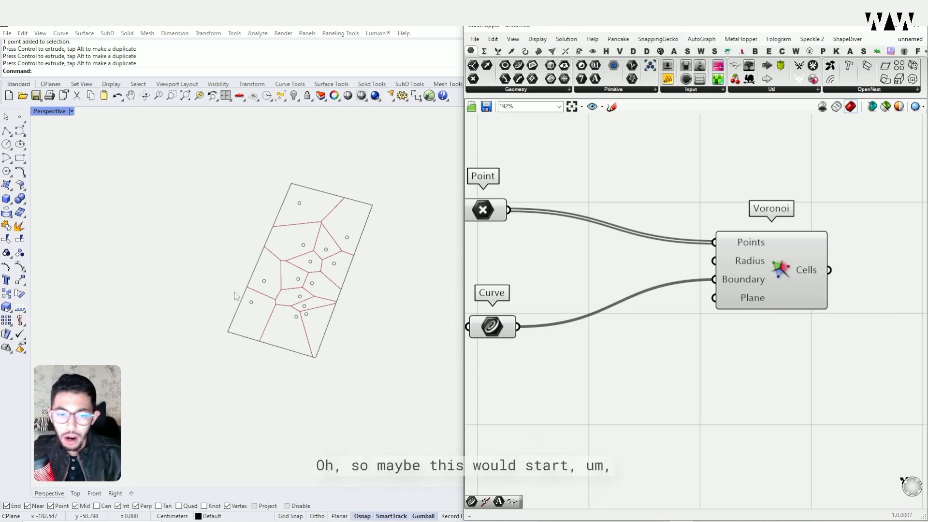
Open the Windows Snipping Tool and capture a close-up of the Voronoi cells in the Perspective viewport.
scroll(300, 289, up, 6)
scroll(300, 288, down, 6)
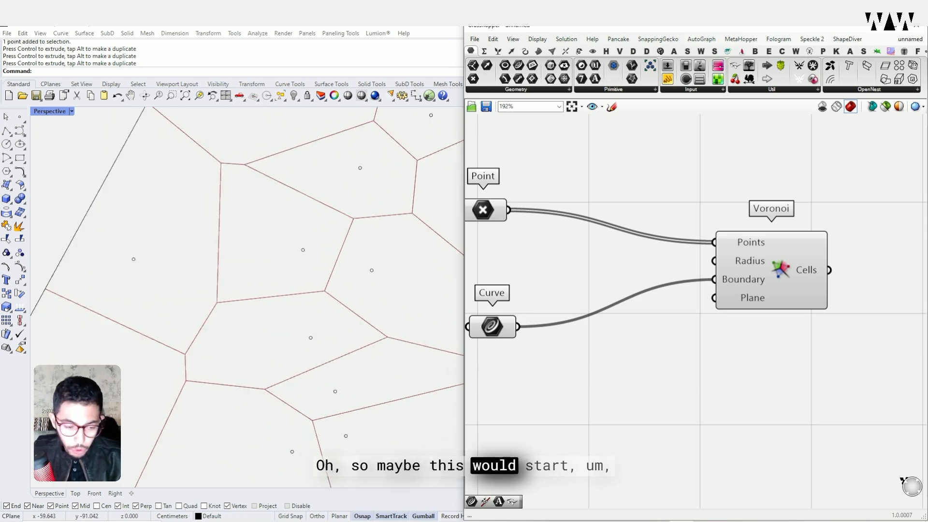
key(super)
text(ca)
click(92, 265)
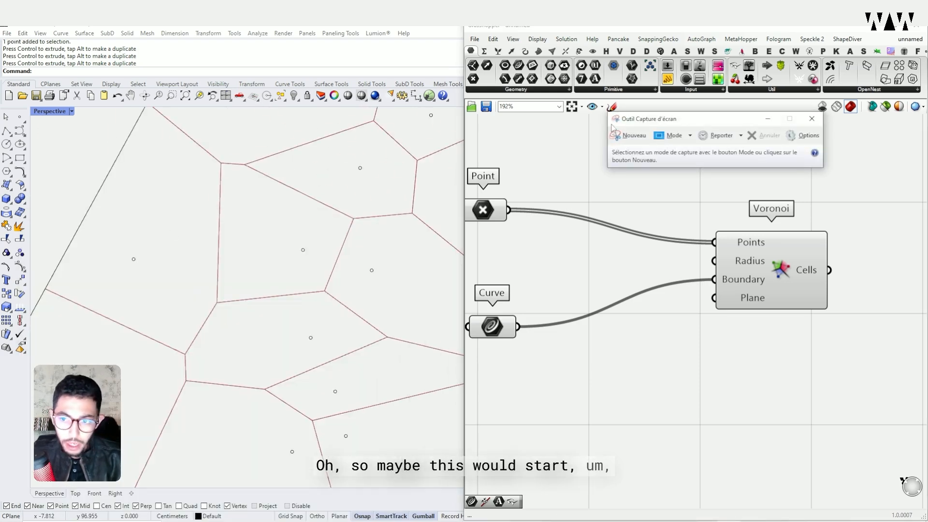
click(634, 136)
drag(141, 130, 524, 422)
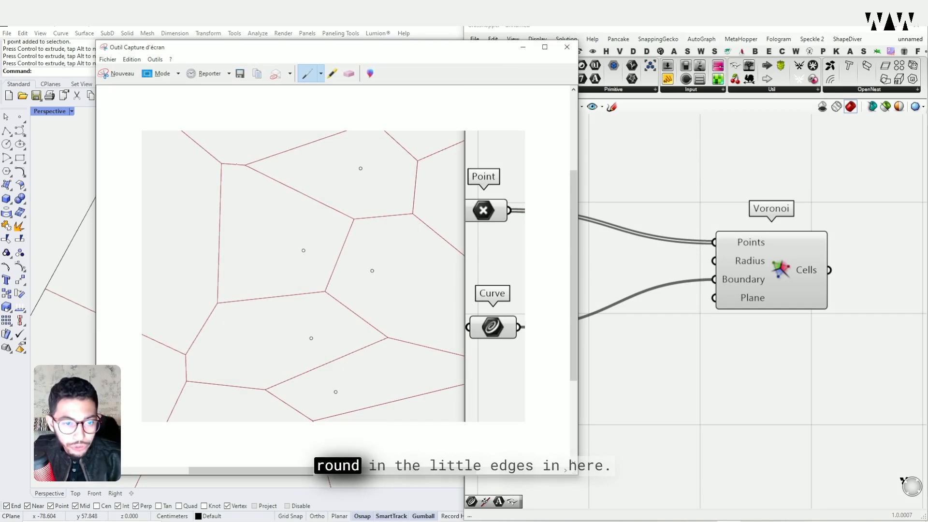
Trace one Voronoi cell on the screenshot with the red pen, rounding its corners, and minimize the Snipping Tool.
mouse_move(222, 164)
mouse_down()
mouse_move(218, 227)
mouse_move(240, 299)
mouse_move(216, 287)
mouse_move(236, 299)
mouse_up()
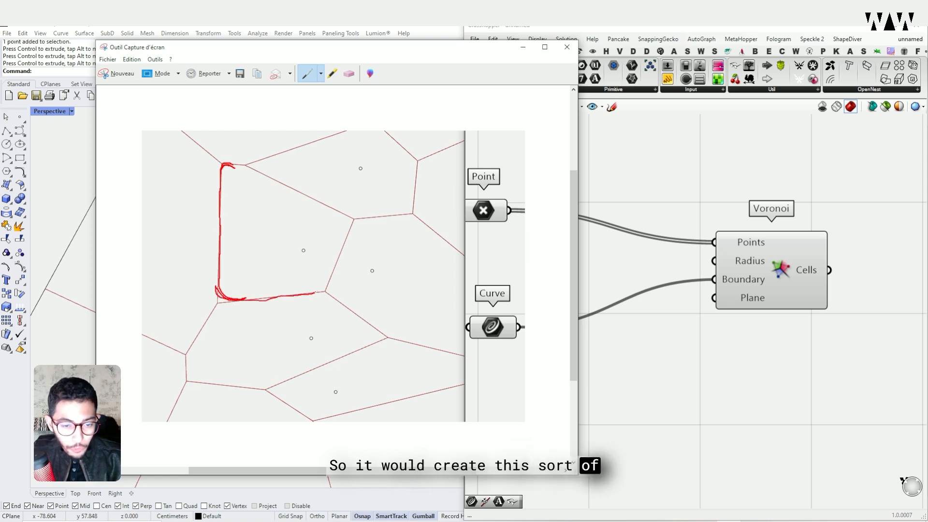
drag(315, 292, 332, 267)
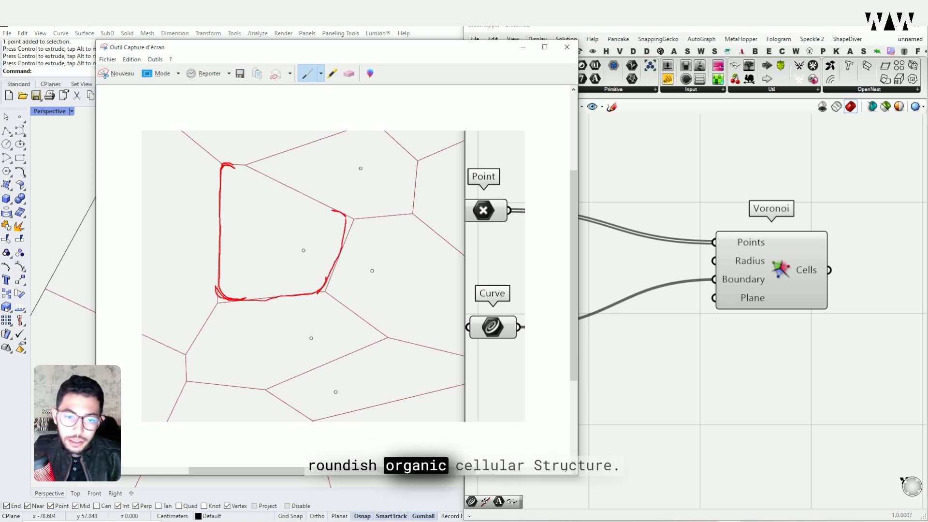
drag(345, 217, 342, 246)
drag(235, 168, 256, 171)
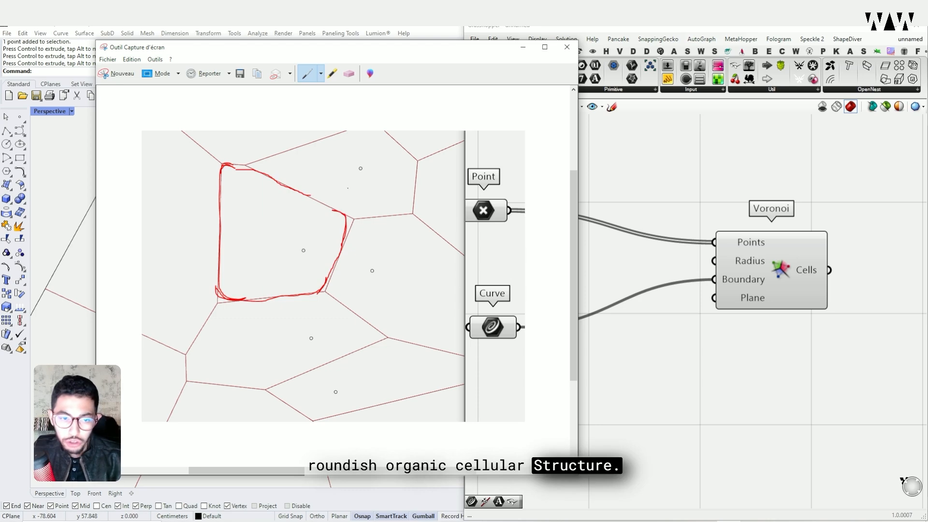
click(523, 47)
Create a Number Slider with the value 23 from the component search and place it above the Voronoi component.
double_click(598, 256)
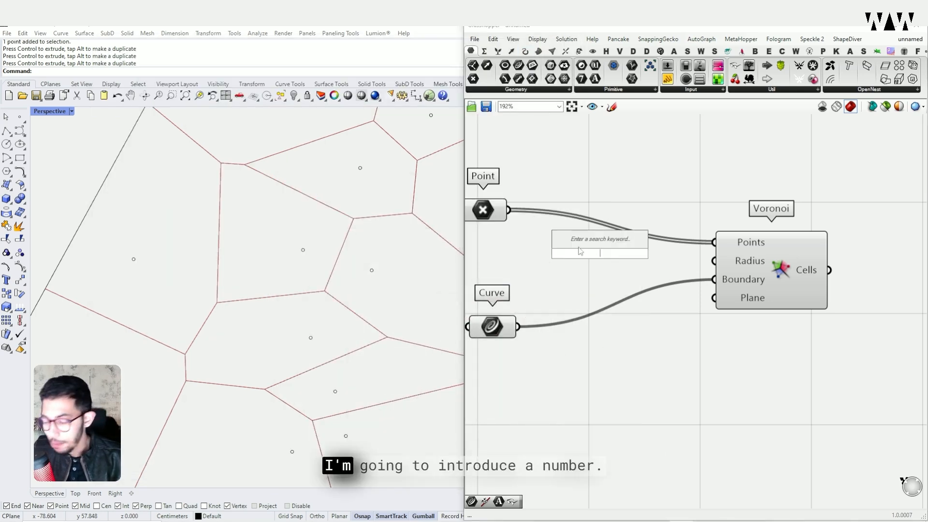
mouse_move(615, 342)
right_down()
mouse_move(615, 358)
mouse_move(616, 341)
right_up()
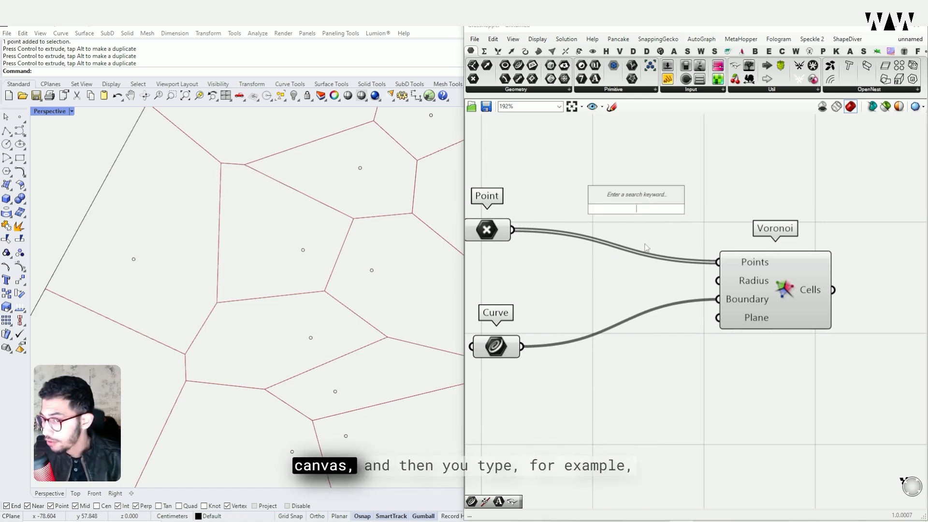
text(23)
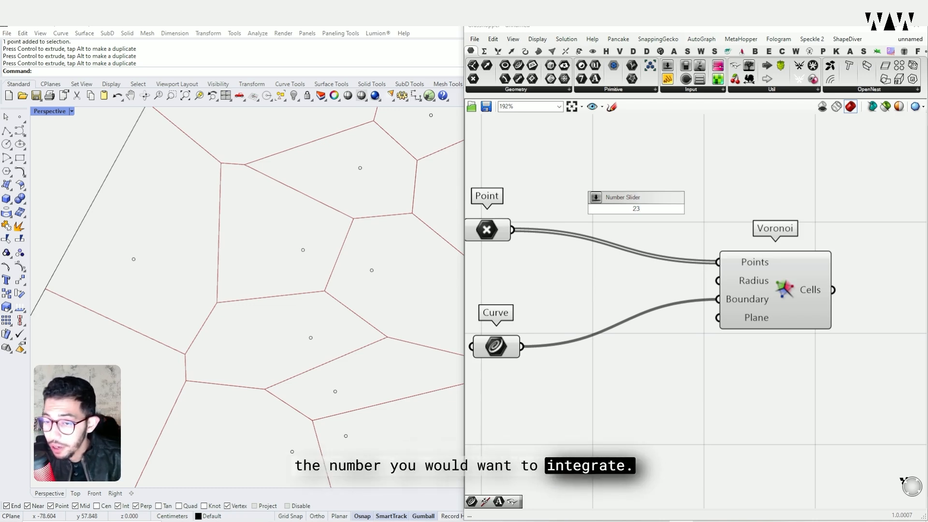
key(Return)
drag(579, 216, 634, 187)
Search the components for "number sli", place a second Number Slider beside the Voronoi inputs, and delete it.
double_click(599, 265)
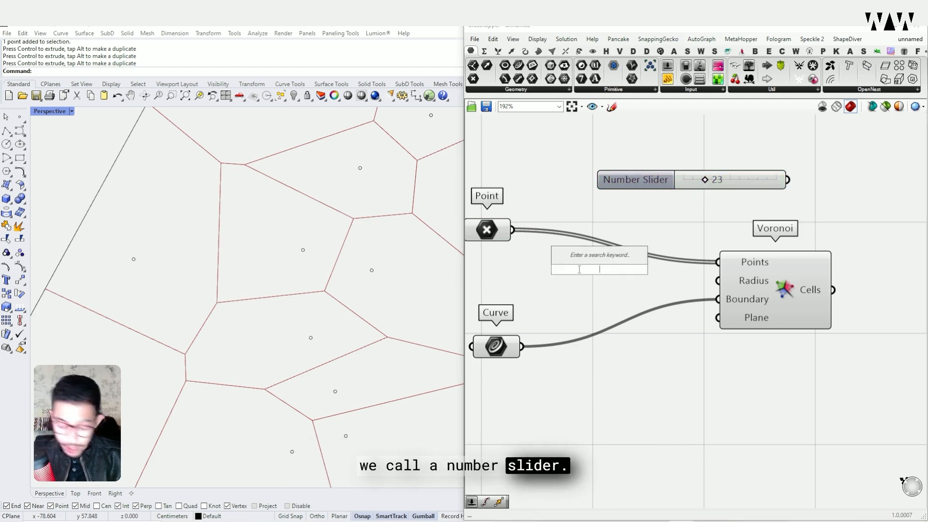
text(number)
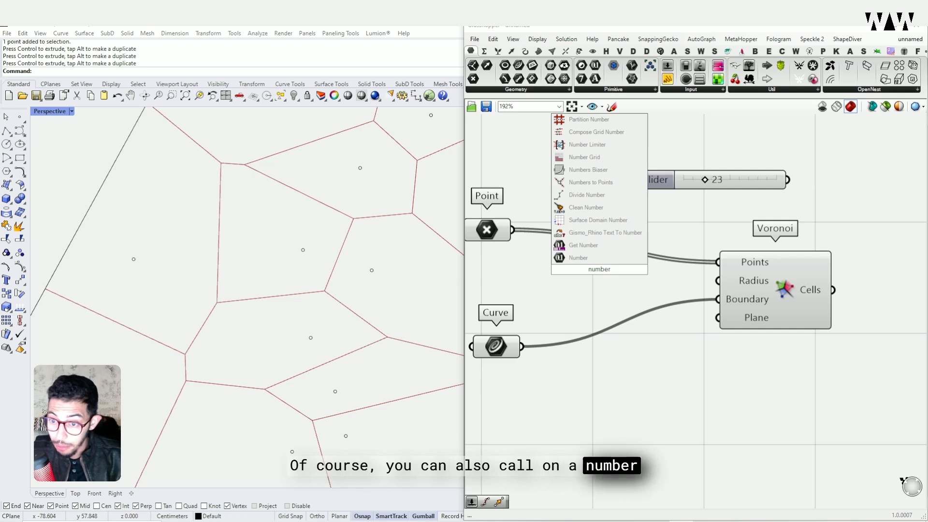
text( sli)
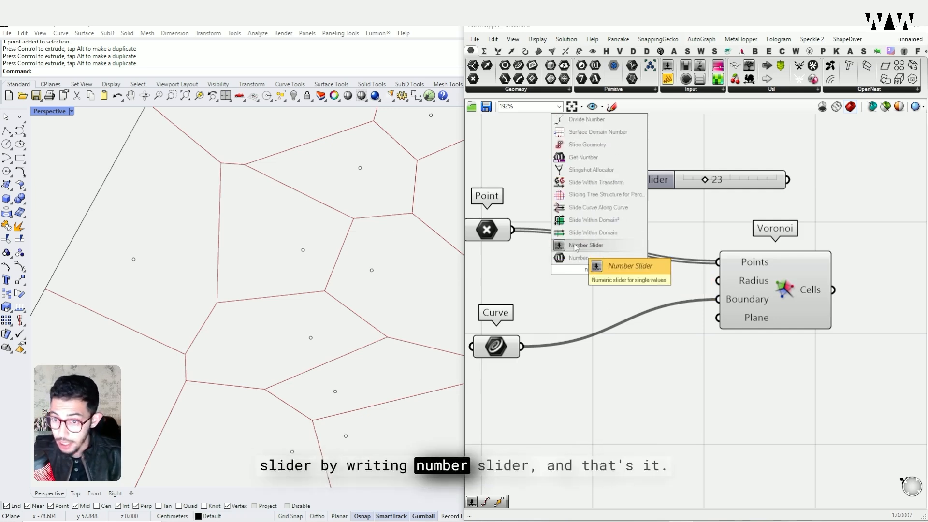
click(576, 246)
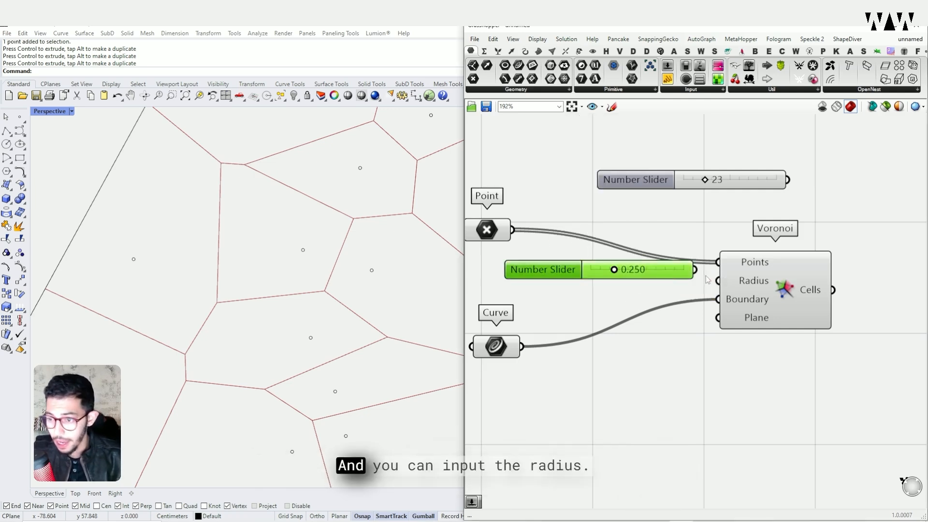
key(Delete)
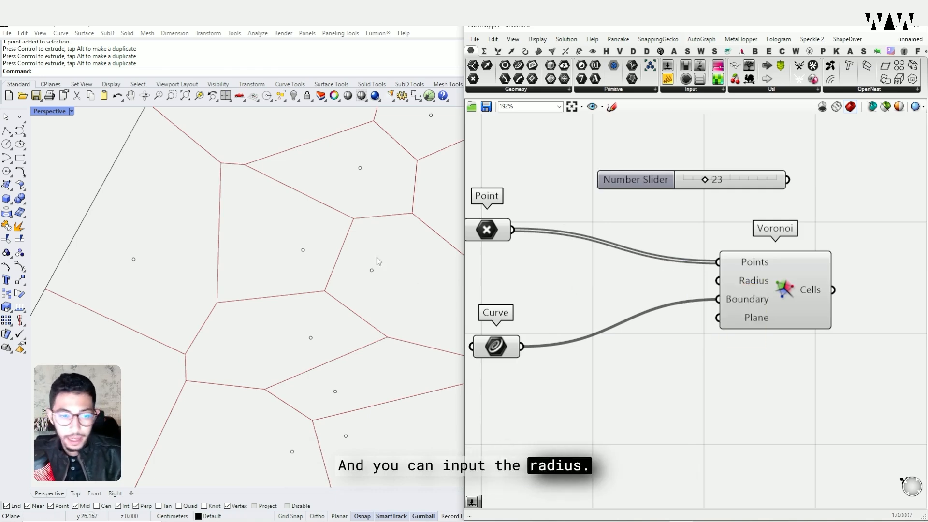
click(6, 130)
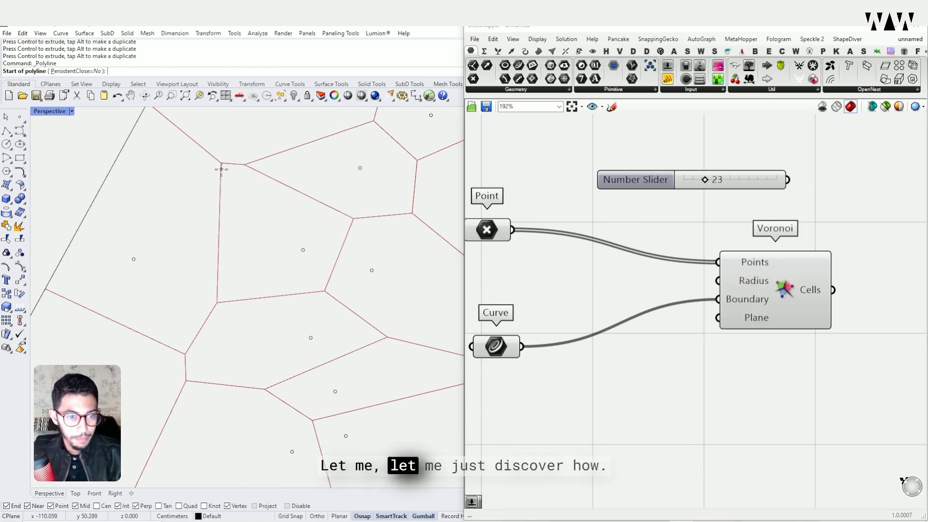
scroll(221, 170, up, 2)
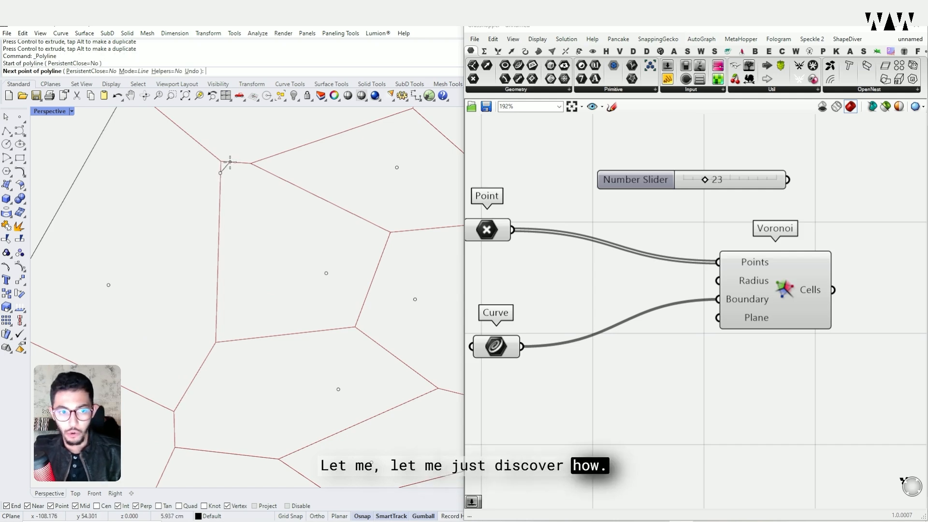
scroll(221, 162, up, 2)
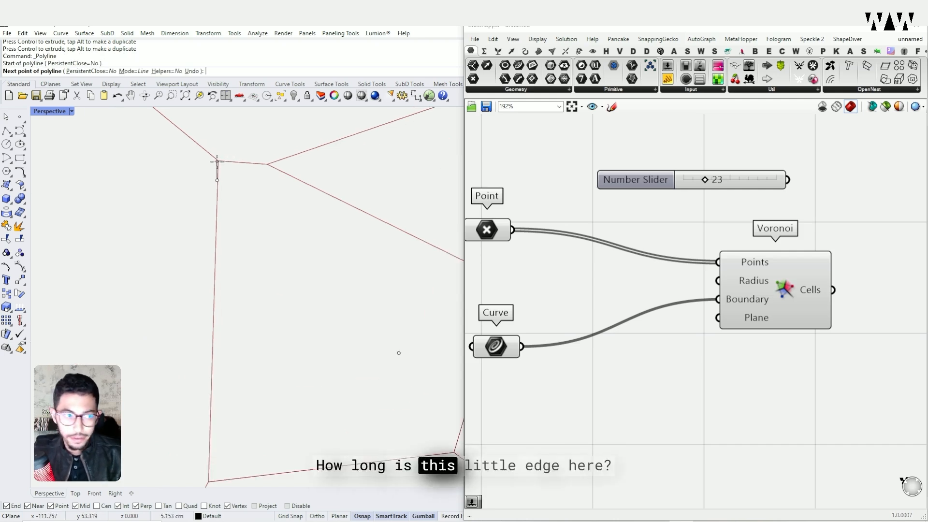
click(217, 162)
key(Escape)
Measure a short distance along the Voronoi cell's edge near its corner with the Distance command.
text(Distance)
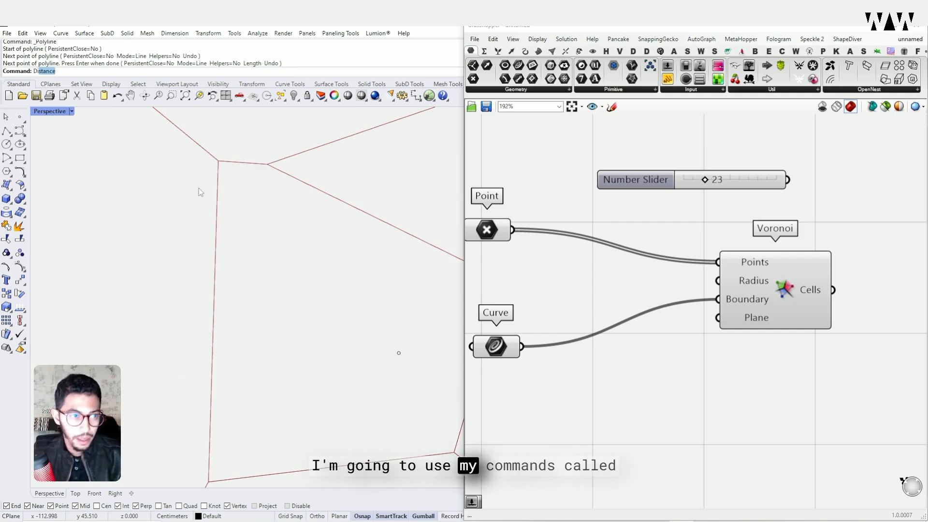
key(Return)
click(217, 190)
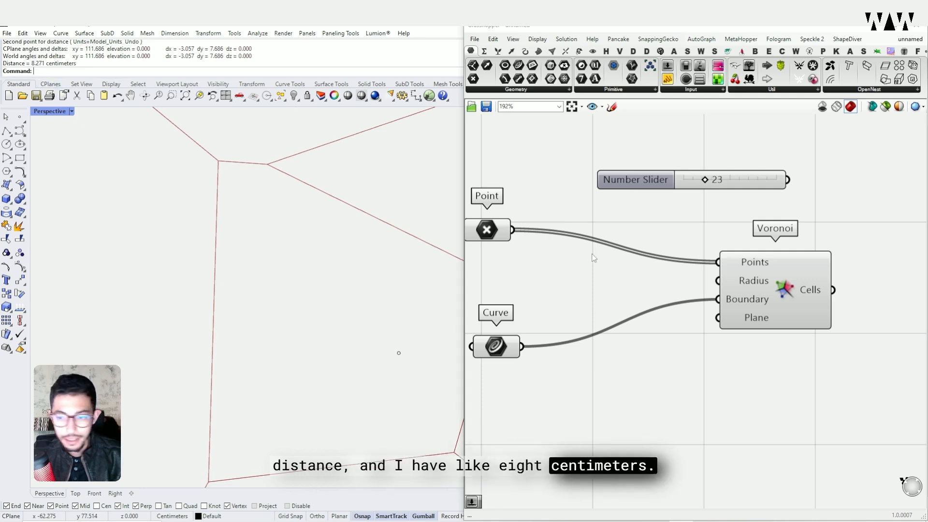
Create a Number Slider set to 8.00, connect it to the Voronoi Radius input, and delete the slider set to 23.
text(8.00)
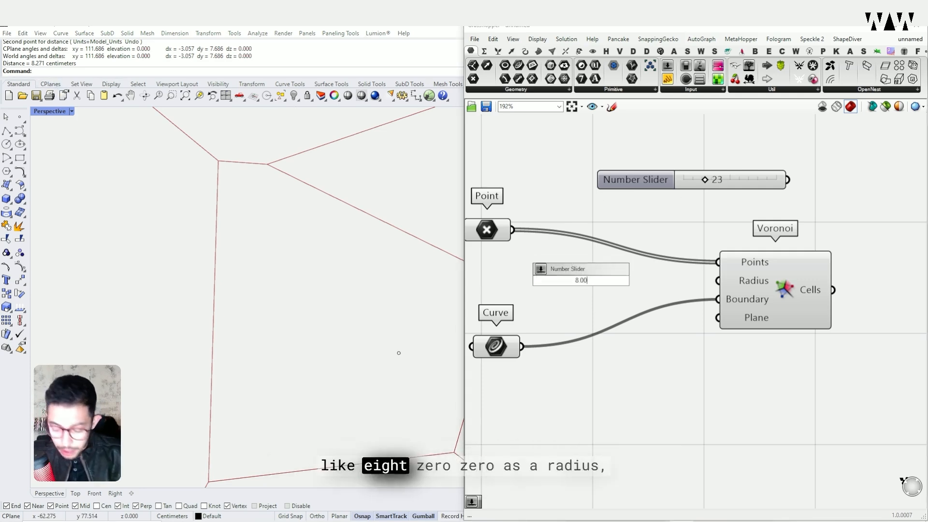
key(Return)
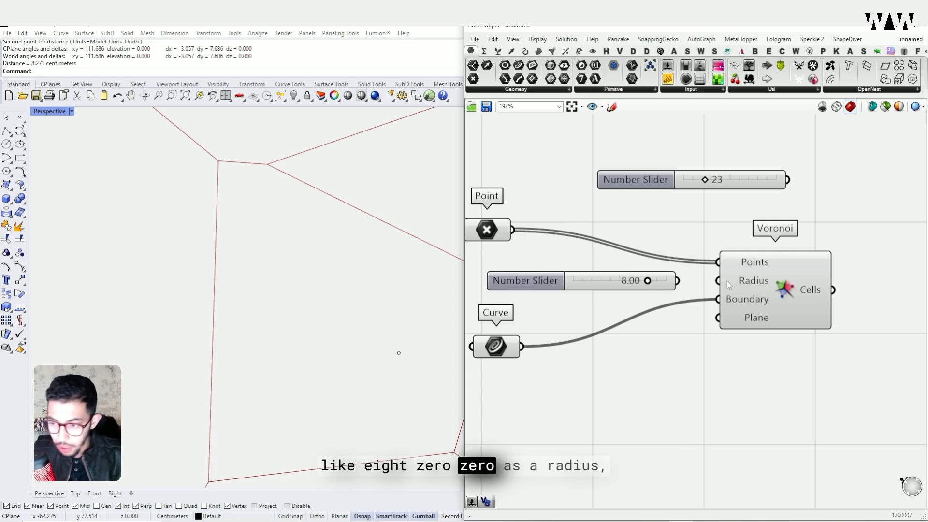
key(Delete)
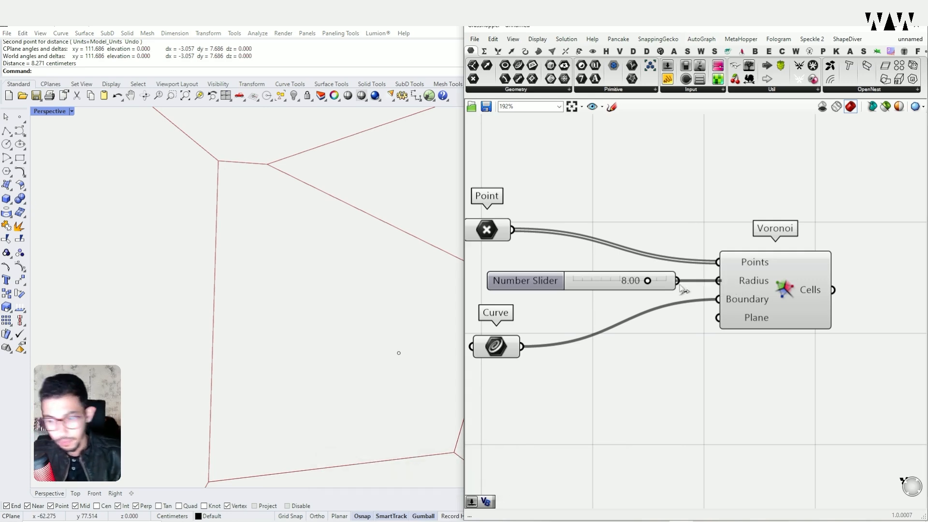
Vary the Radius slider between 3.52 and 10.00 with the whole point set framed in the Perspective viewport.
drag(679, 285, 605, 290)
scroll(356, 255, down, 15)
scroll(596, 282, up, 5)
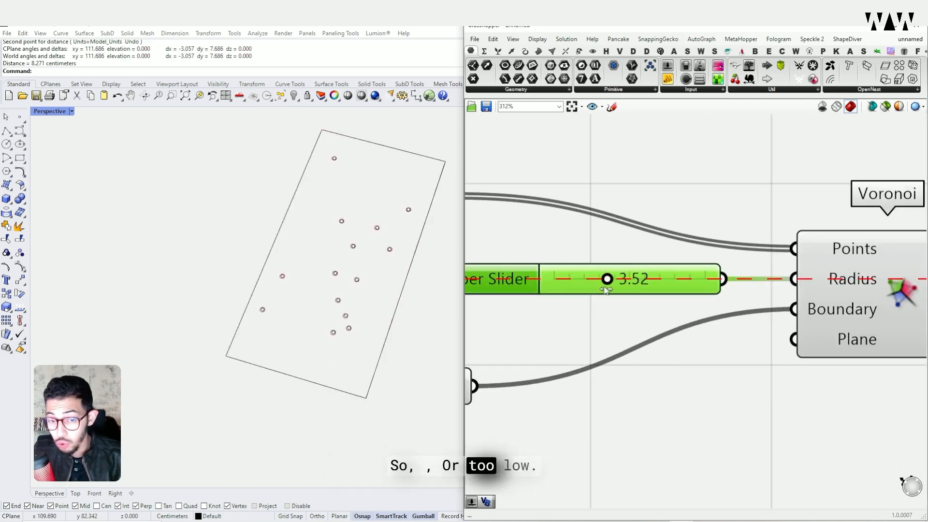
Create a second Number Slider set to 30 and connect it to the Voronoi Radius input in place of the first.
double_click(622, 311)
text(300)
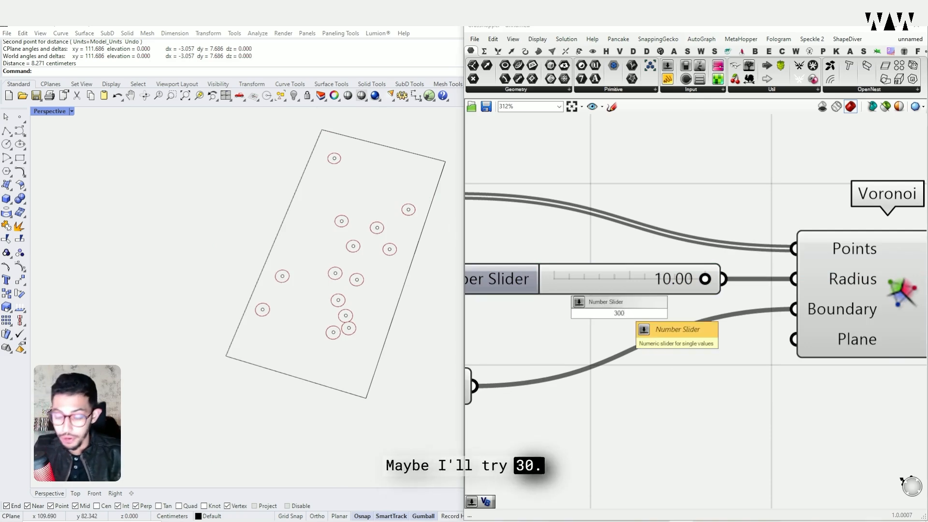
key(Return)
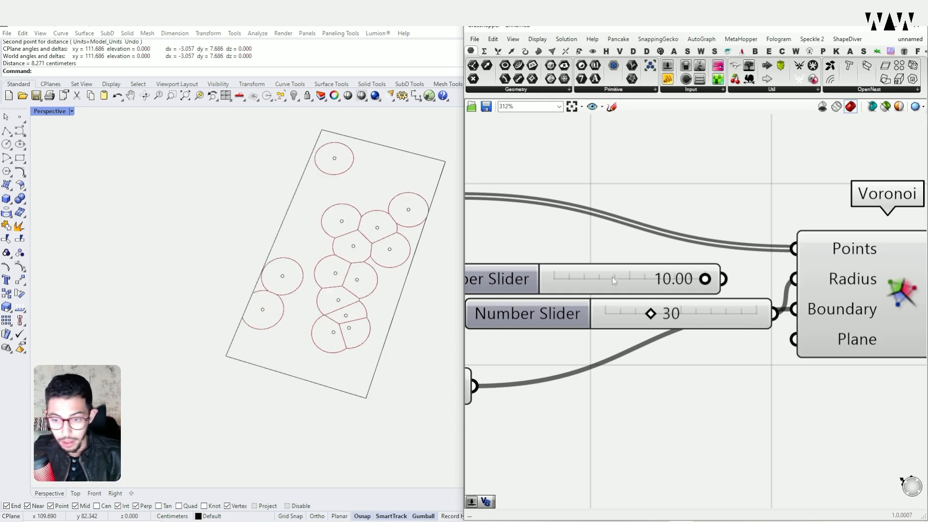
Delete both Number Sliders made for the Voronoi Radius, leaving that input unconnected.
click(612, 280)
key(Delete)
drag(629, 317, 685, 278)
key(Delete)
scroll(568, 290, down, 5)
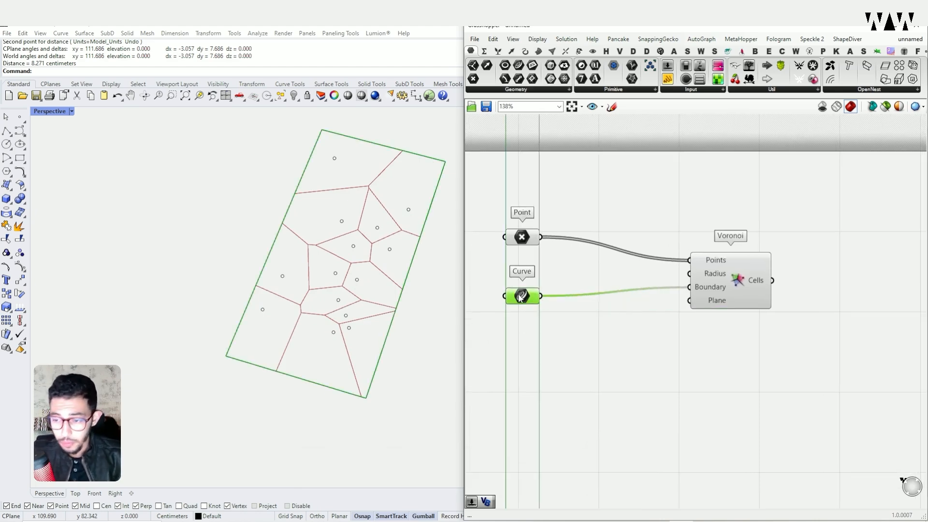
Align the Curve component with the Voronoi Boundary input and the Point component with the Points input.
drag(520, 297, 520, 289)
drag(522, 237, 527, 260)
right_click(529, 250)
click(640, 218)
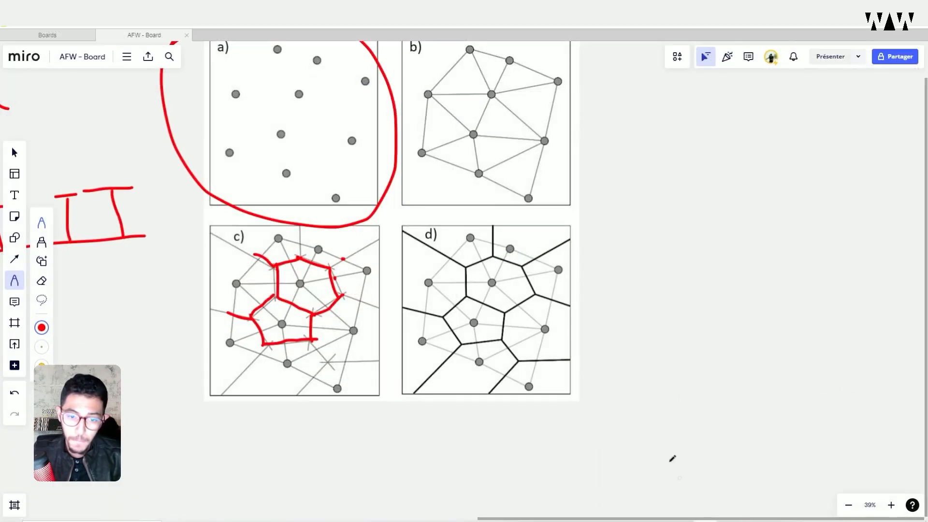
Switch to the Miro board and draw a large red frame beside the Voronoi diagrams with a small component box inside.
scroll(634, 290, down, 5)
right_drag(633, 290, 399, 285)
right_drag(397, 260, 404, 248)
scroll(457, 247, up, 1)
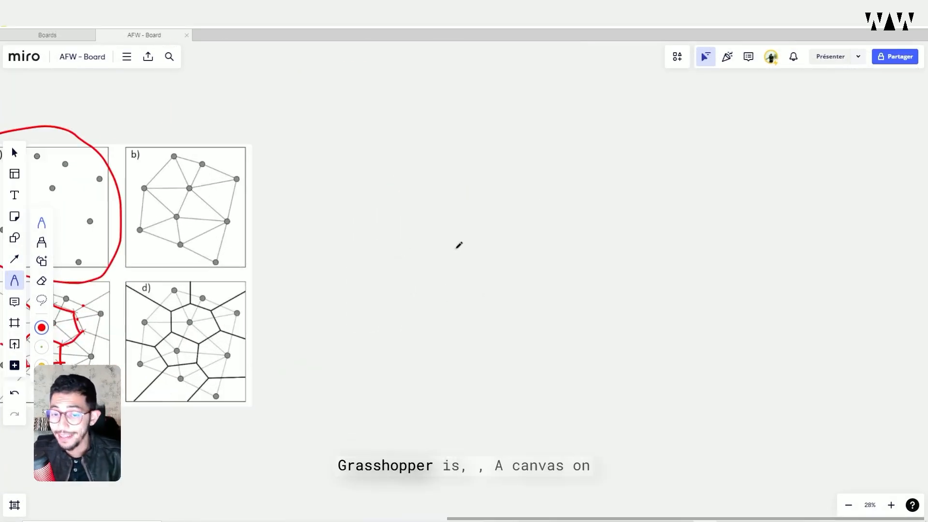
scroll(457, 245, down, 2)
drag(777, 190, 454, 380)
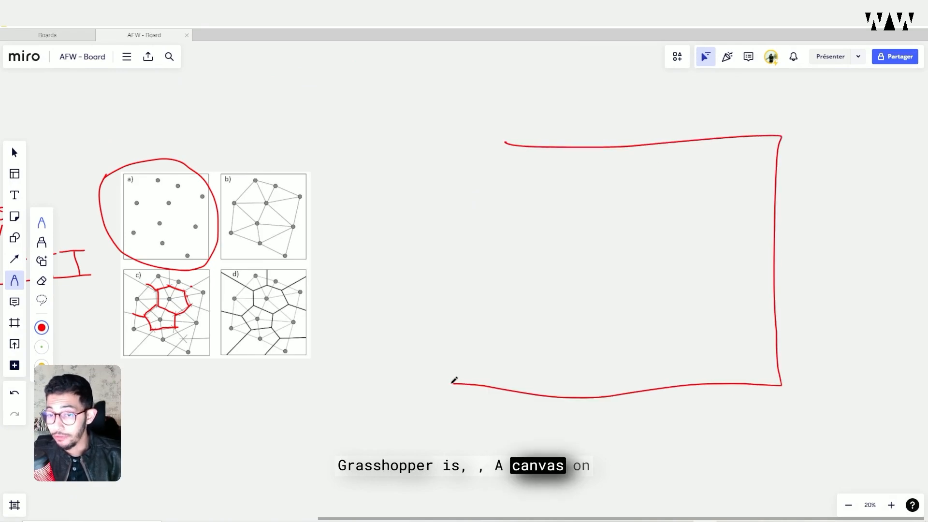
scroll(625, 198, up, 1)
drag(626, 199, 628, 196)
Draw a toolbar strip across the upper part of the frame and divide it into sections with vertical strokes.
drag(401, 155, 826, 150)
drag(766, 119, 765, 153)
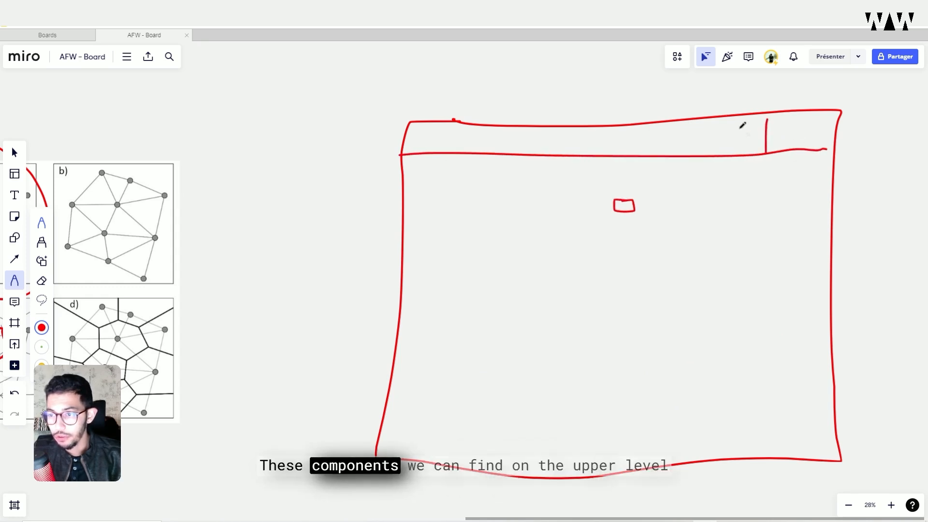
drag(703, 114, 702, 159)
drag(600, 125, 601, 133)
drag(471, 120, 460, 164)
Mark the strip's first sections with dots and sketch small tab boxes along its upper edge.
click(427, 139)
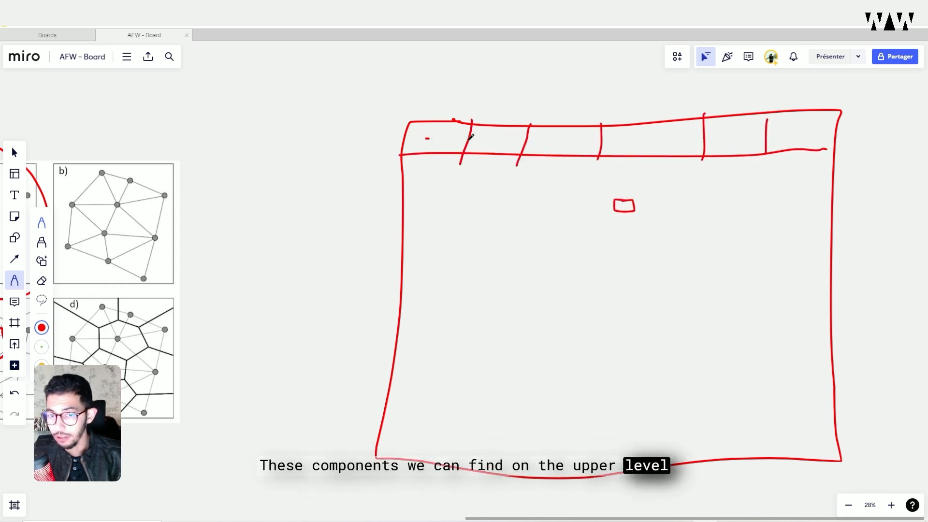
drag(542, 136, 568, 137)
mouse_move(415, 122)
mouse_down()
mouse_move(427, 131)
mouse_move(450, 123)
mouse_move(510, 130)
mouse_up()
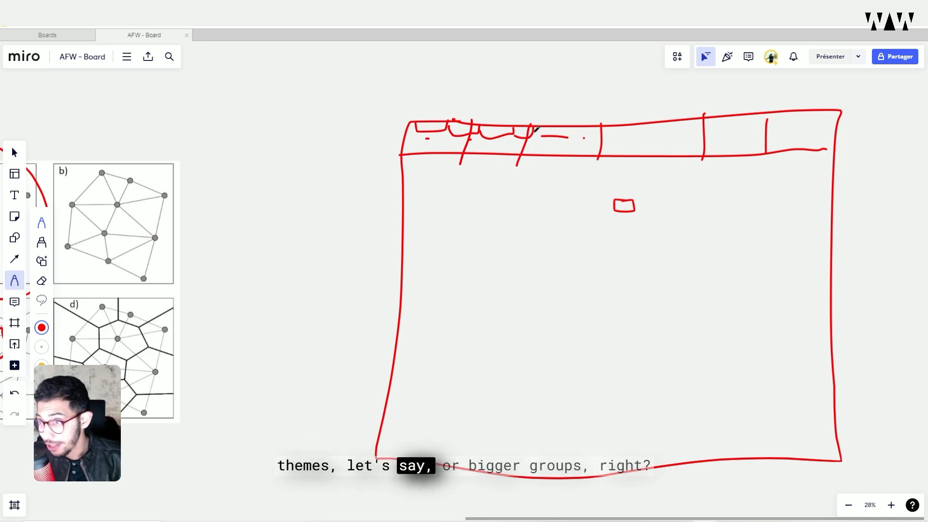
mouse_move(533, 137)
mouse_down()
mouse_move(535, 128)
mouse_move(555, 136)
mouse_up()
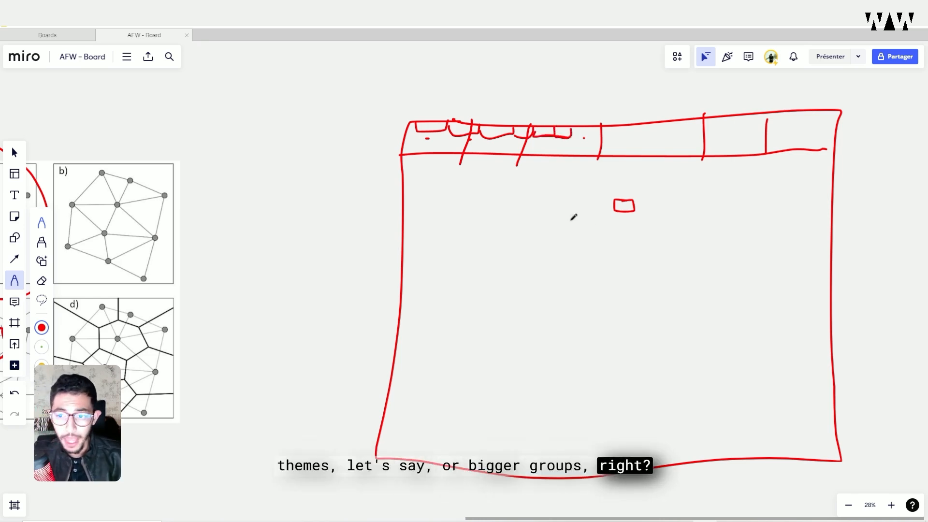
Add connector knots to both sides of the small component box and draw a wire leading out of it.
scroll(640, 203, up, 6)
drag(624, 196, 626, 204)
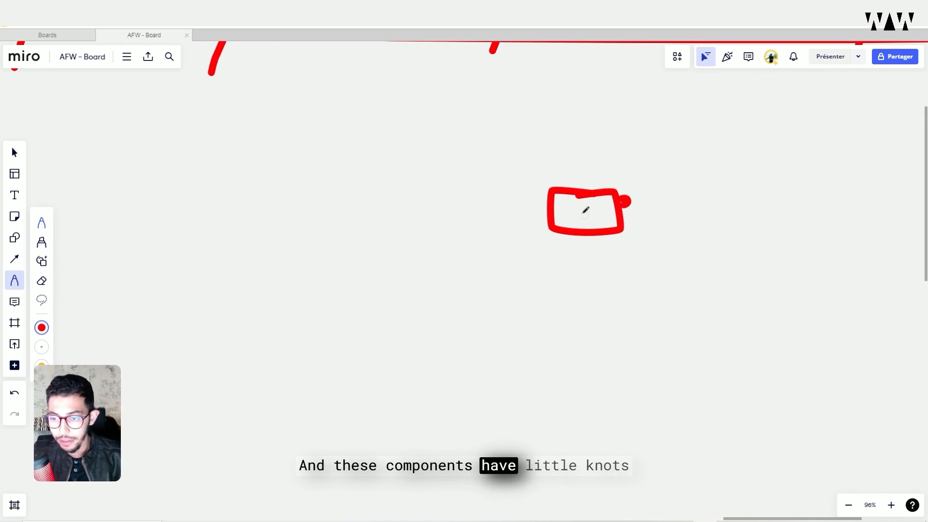
drag(540, 198, 547, 224)
mouse_move(627, 214)
mouse_down()
mouse_move(622, 228)
mouse_move(703, 179)
mouse_move(800, 186)
mouse_move(707, 161)
mouse_up()
Extend the component chain with a wire from the second box to a newly drawn third box.
scroll(632, 204, down, 2)
mouse_move(776, 188)
right_down()
mouse_move(733, 187)
mouse_move(561, 231)
right_up()
drag(579, 204, 660, 245)
mouse_move(664, 221)
mouse_down()
mouse_move(705, 220)
mouse_move(671, 250)
mouse_up()
Outline the chain of connected component boxes and handwrite the label "Script" below it.
mouse_move(268, 195)
mouse_down()
mouse_move(807, 180)
mouse_move(344, 302)
mouse_move(261, 204)
mouse_up()
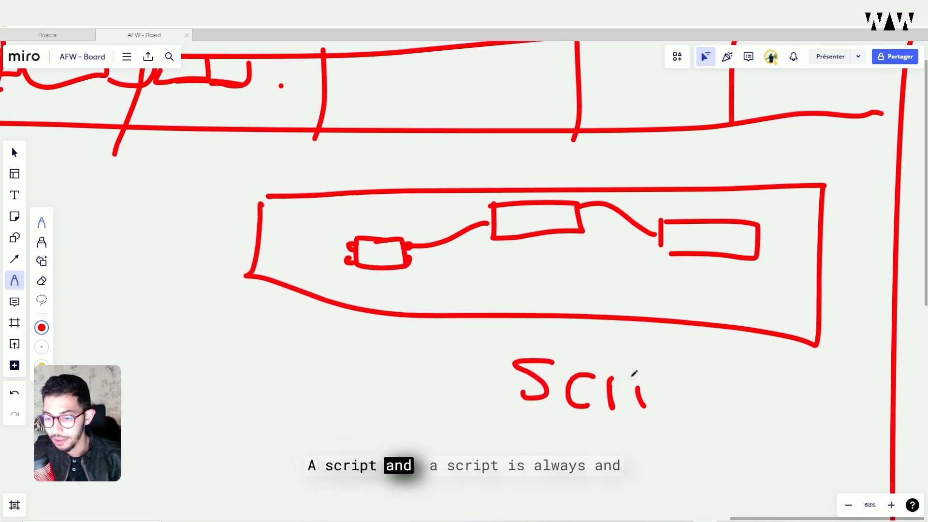
click(632, 378)
drag(650, 380, 664, 439)
drag(654, 387, 655, 400)
drag(662, 351, 694, 401)
drag(654, 374, 676, 372)
Insert two extra component boxes on the wires between the three boxes of the script sketch.
scroll(681, 368, down, 3)
right_drag(684, 368, 599, 327)
scroll(598, 326, up, 1)
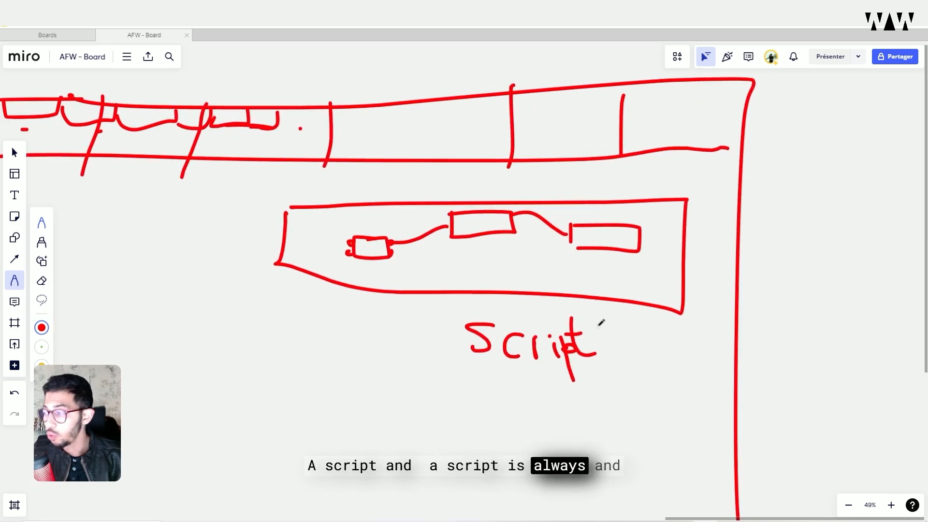
scroll(598, 326, up, 1)
scroll(597, 322, down, 2)
scroll(401, 266, up, 1)
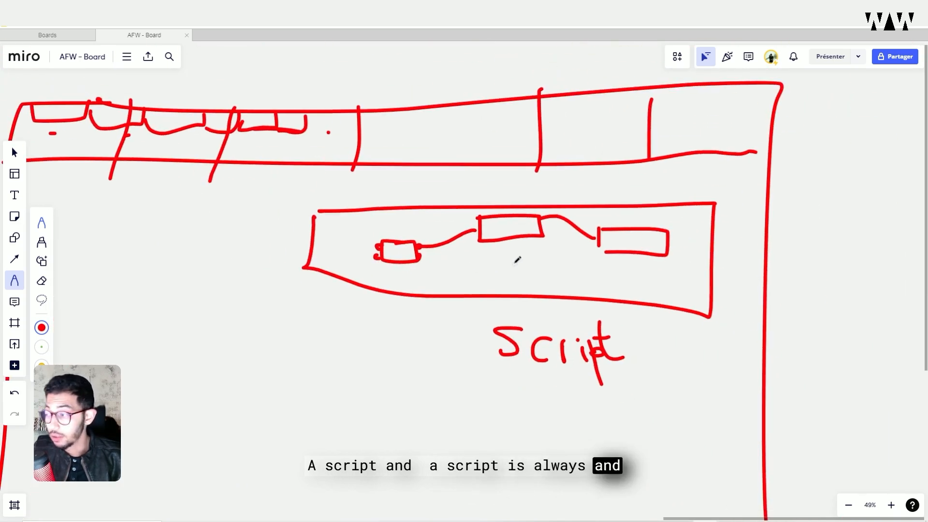
scroll(439, 261, up, 4)
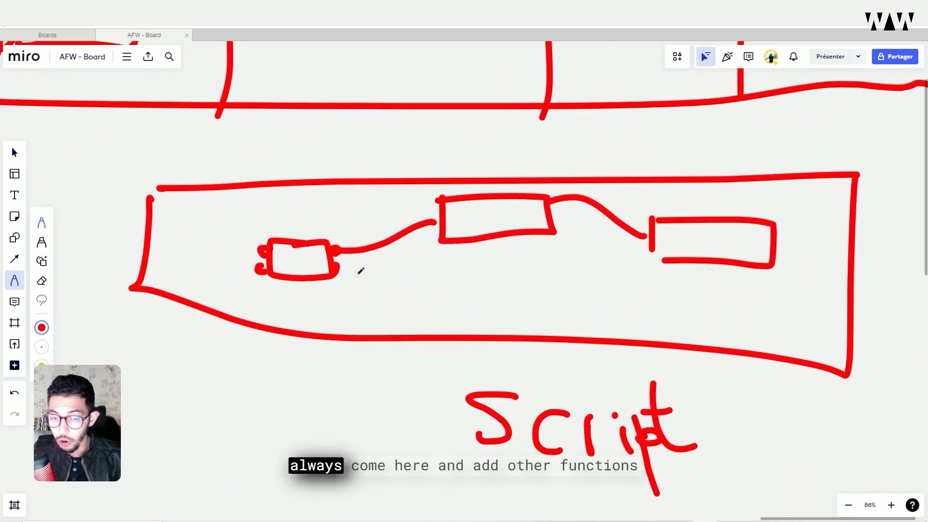
drag(397, 220, 366, 283)
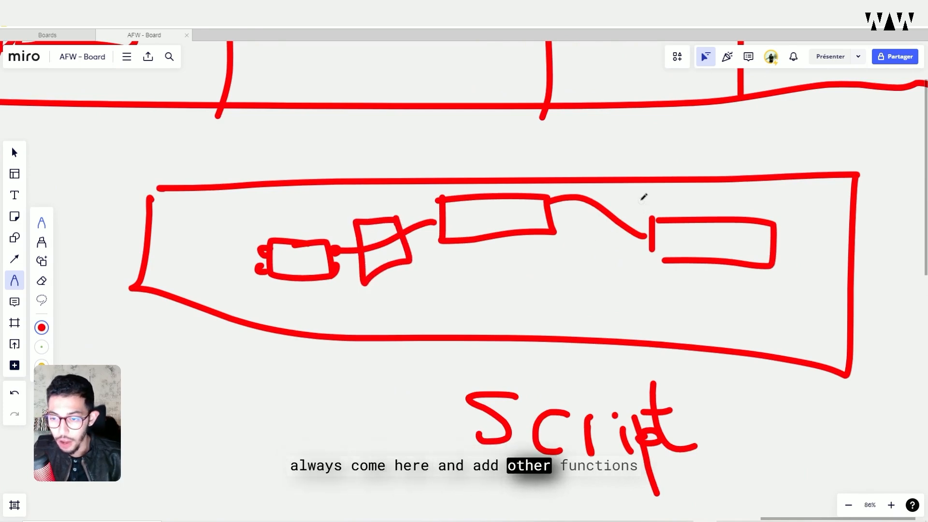
drag(641, 200, 624, 237)
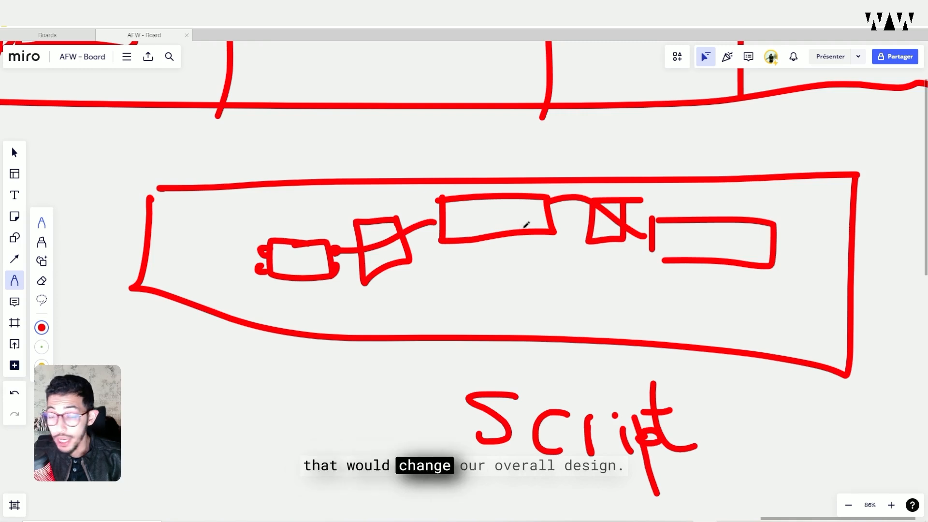
Delete the component chain, its outline and the "Script" label from inside the frame.
scroll(525, 220, down, 5)
key(v)
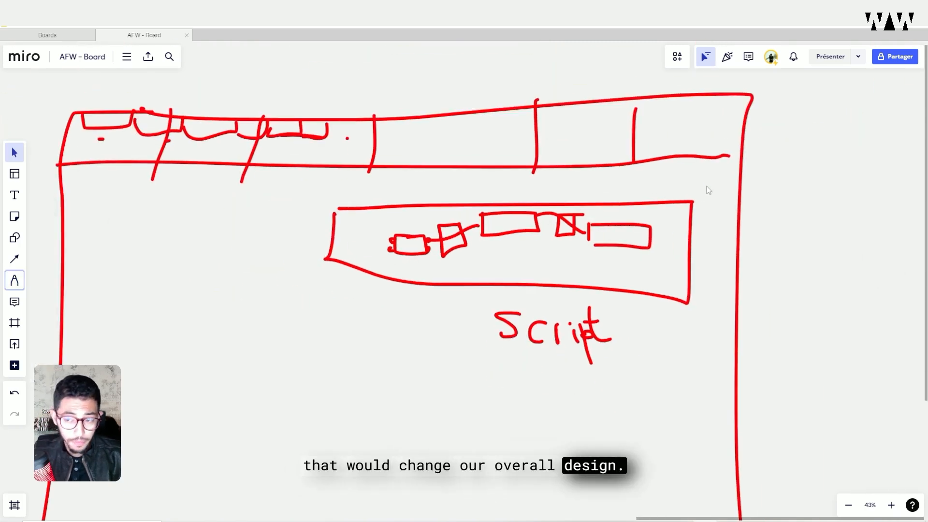
mouse_move(707, 189)
mouse_down()
mouse_move(311, 390)
mouse_move(339, 364)
mouse_up()
key(Delete)
Handwrite "1 formfinding" with the red pen as the first list item inside the empty frame.
mouse_move(344, 334)
right_down()
mouse_move(400, 310)
mouse_move(443, 319)
right_up()
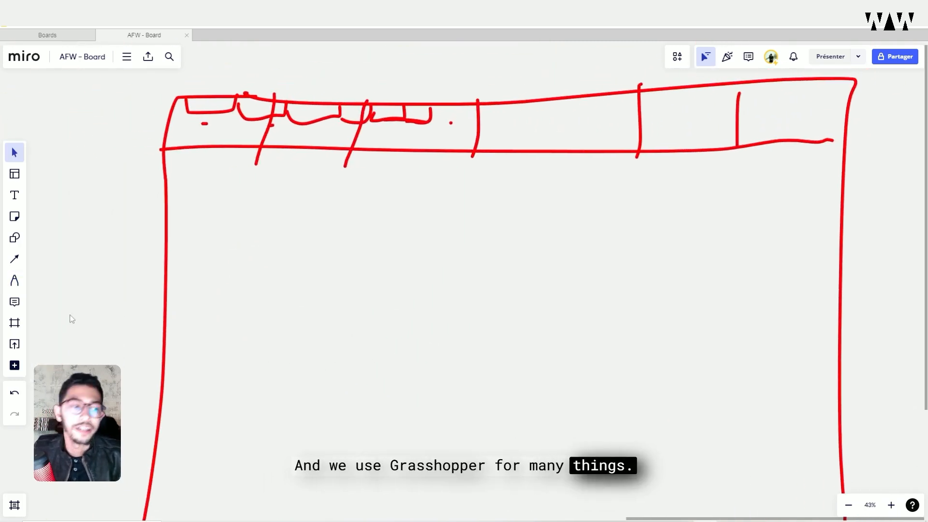
click(15, 281)
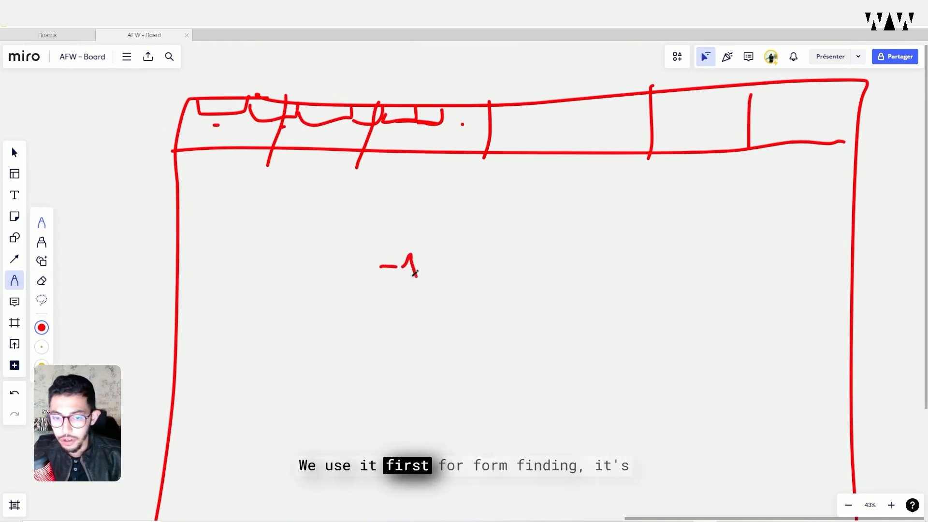
drag(414, 273, 430, 275)
mouse_move(512, 254)
mouse_down()
mouse_move(609, 256)
mouse_move(726, 232)
mouse_up()
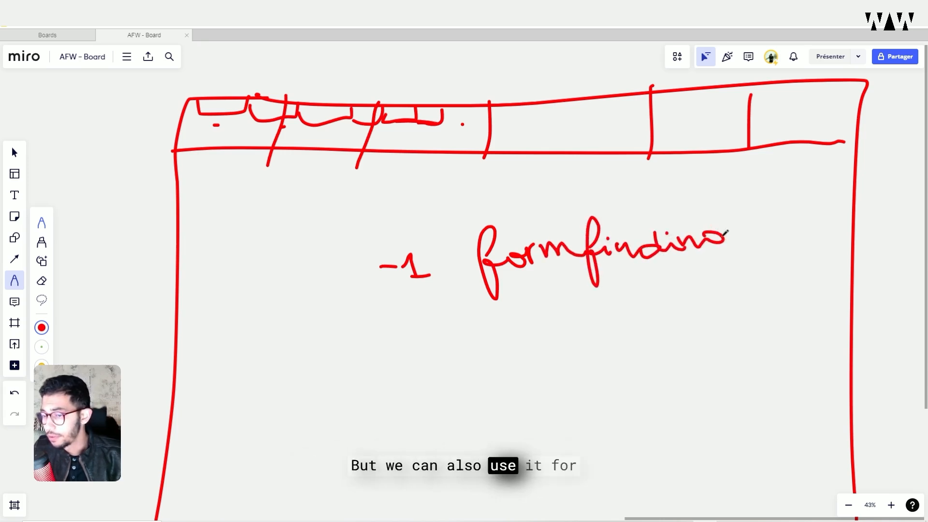
Handwrite the list items "2_Optimisation" and "3_Rationalization" below the first one.
drag(420, 346, 440, 348)
mouse_move(459, 345)
mouse_down()
mouse_move(492, 346)
mouse_move(512, 326)
mouse_up()
drag(541, 321, 548, 362)
mouse_move(580, 316)
mouse_down()
mouse_move(601, 324)
mouse_move(628, 308)
mouse_move(666, 319)
mouse_move(744, 317)
mouse_up()
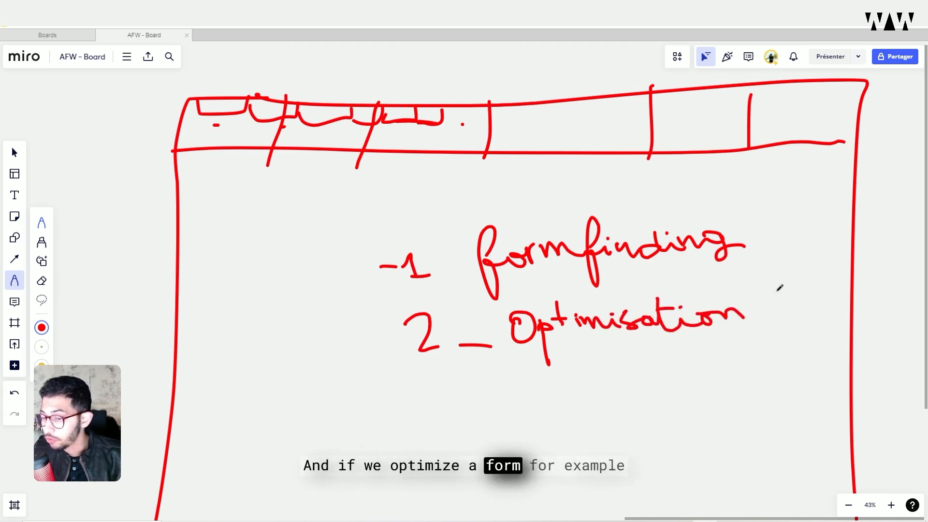
mouse_move(411, 386)
mouse_down()
mouse_move(442, 423)
mouse_move(489, 414)
mouse_move(516, 381)
mouse_move(586, 406)
mouse_up()
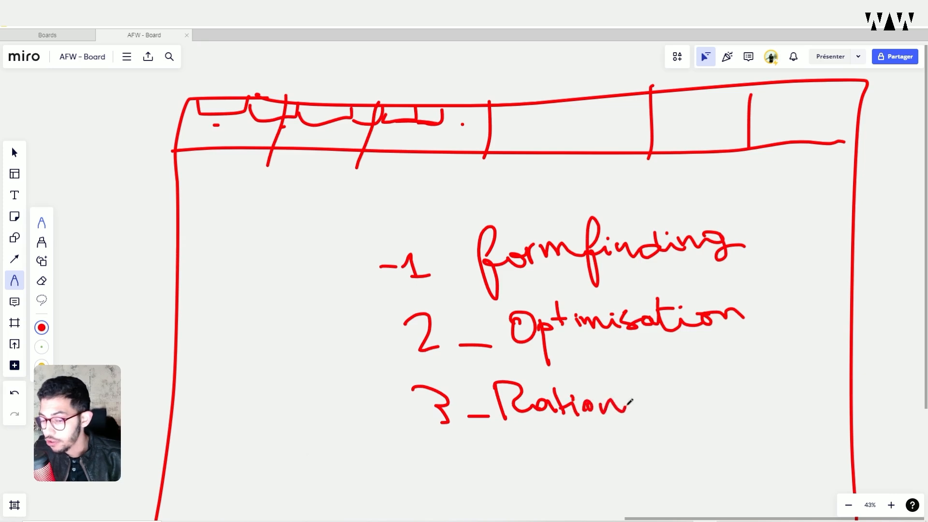
mouse_move(672, 399)
mouse_down()
mouse_move(742, 376)
mouse_move(780, 392)
mouse_up()
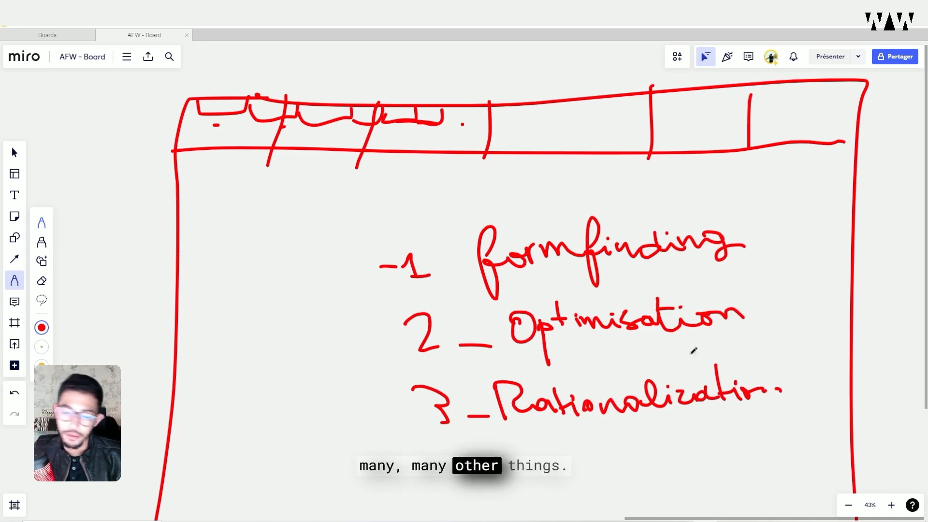
Delete the handwritten three-item list from the Miro board, including the strokes left over.
key(v)
mouse_move(766, 217)
mouse_down()
mouse_move(705, 285)
mouse_move(393, 451)
mouse_up()
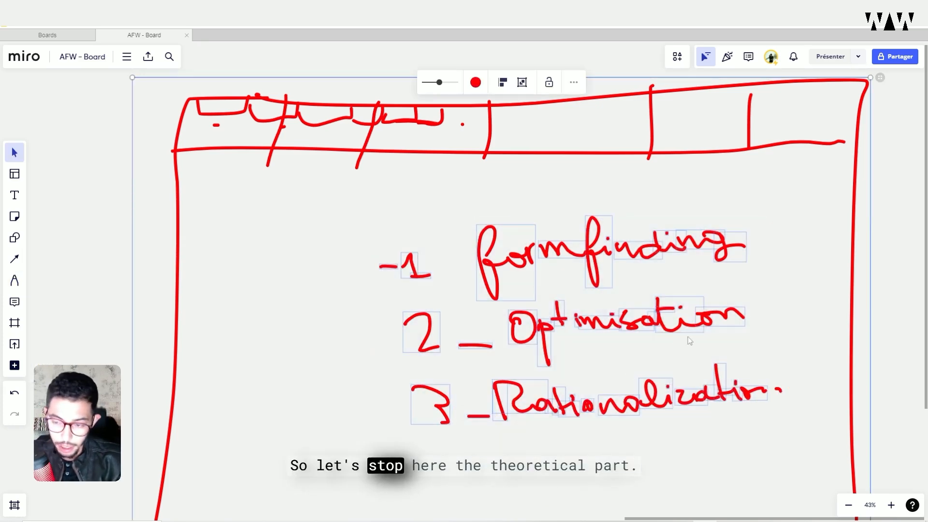
key(Delete)
drag(783, 229, 698, 482)
key(Delete)
scroll(506, 308, up, 1)
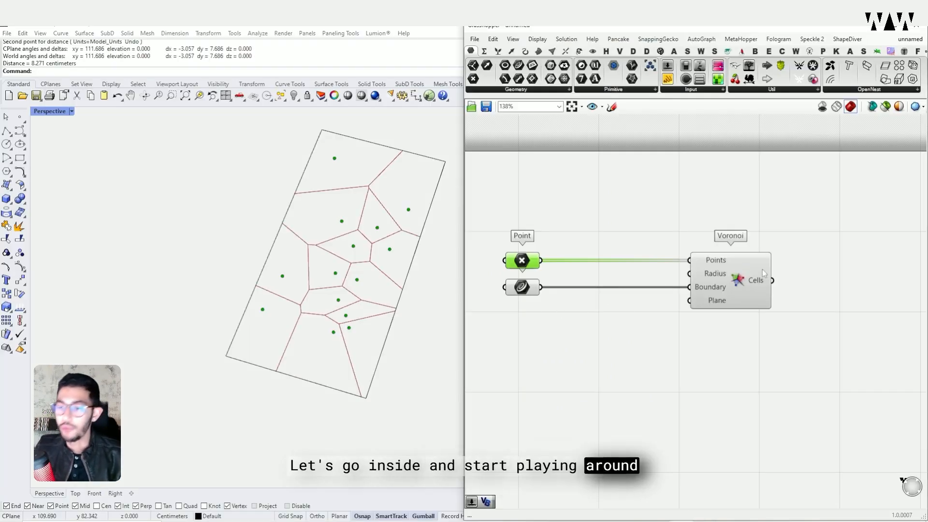
Highlight the Voronoi cells by selecting their component, and look at the red line sketch on the Miro board.
click(747, 276)
drag(746, 276, 744, 289)
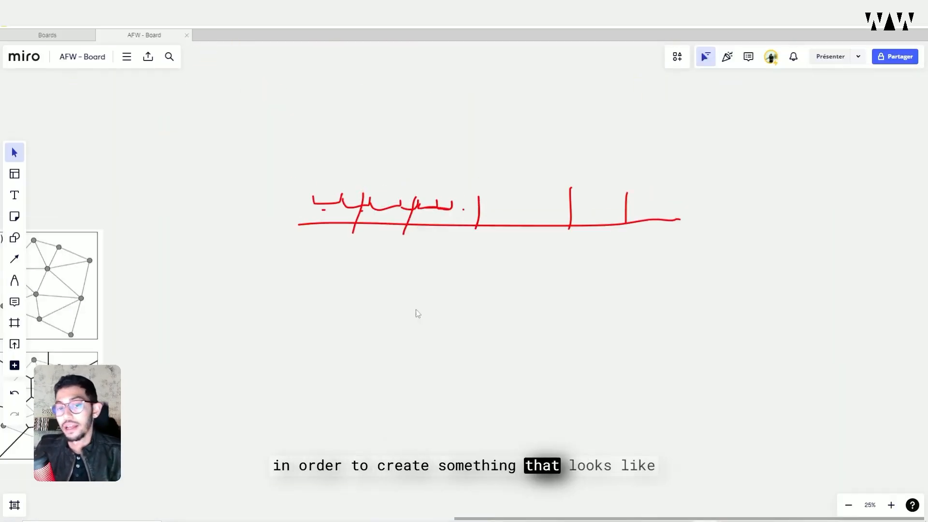
scroll(237, 338, up, 6)
right_drag(248, 317, 377, 297)
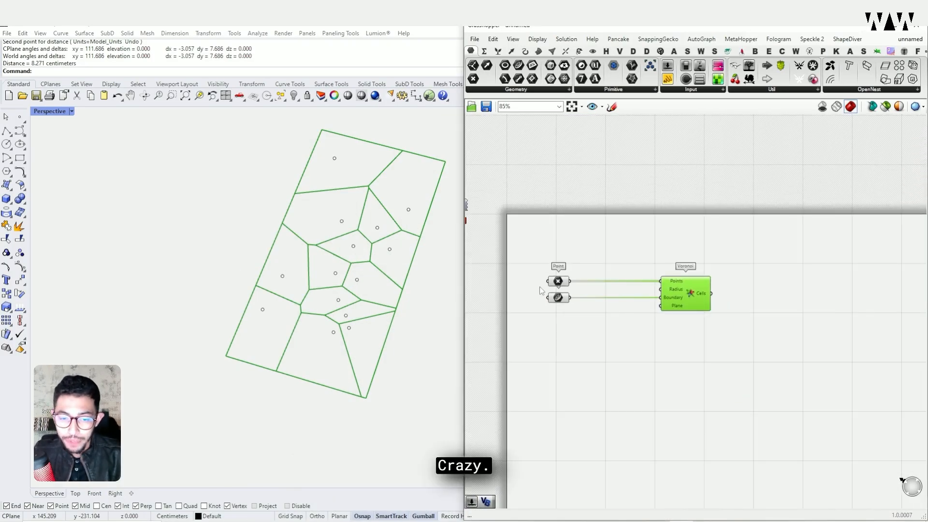
Move the two lowest points inside the Rhino boundary apart to reshape the Voronoi cells around them.
click(348, 327)
drag(385, 312, 315, 340)
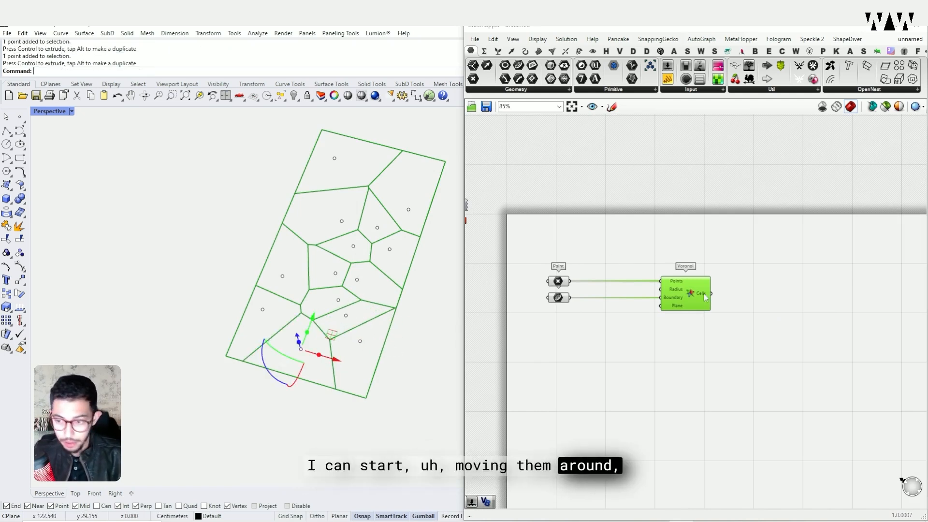
drag(704, 298, 707, 297)
right_drag(275, 290, 240, 337)
click(386, 295)
right_drag(386, 295, 311, 334)
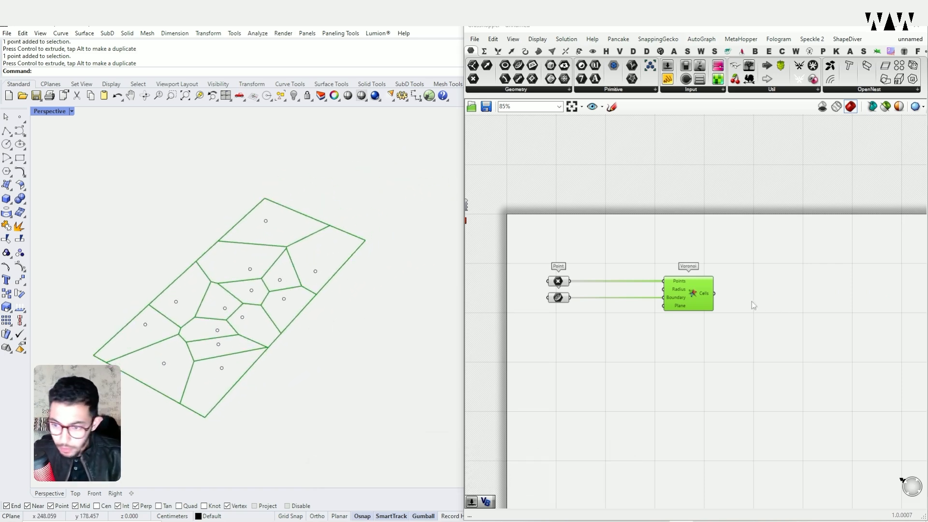
Place the Voronoi component farther from its Point and Curve inputs, and capture a screenshot of the component for annotation.
drag(705, 296, 738, 296)
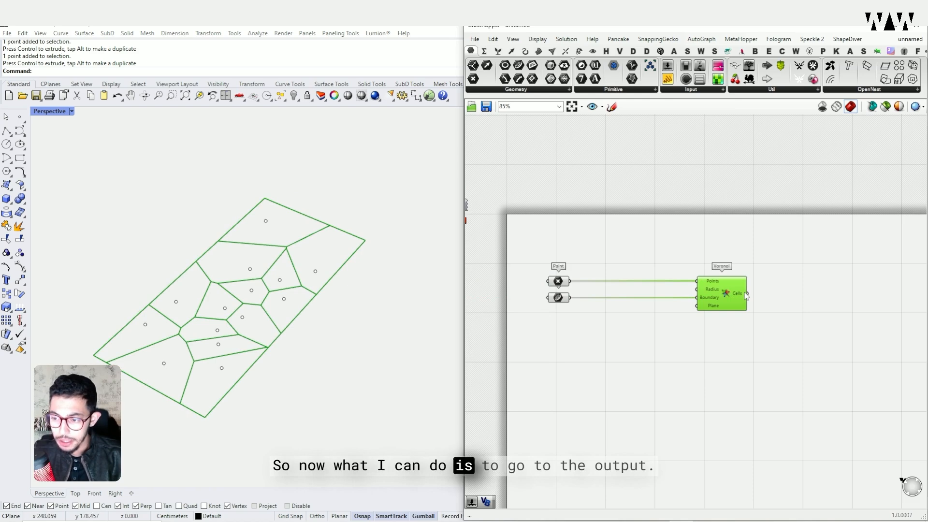
scroll(746, 296, up, 3)
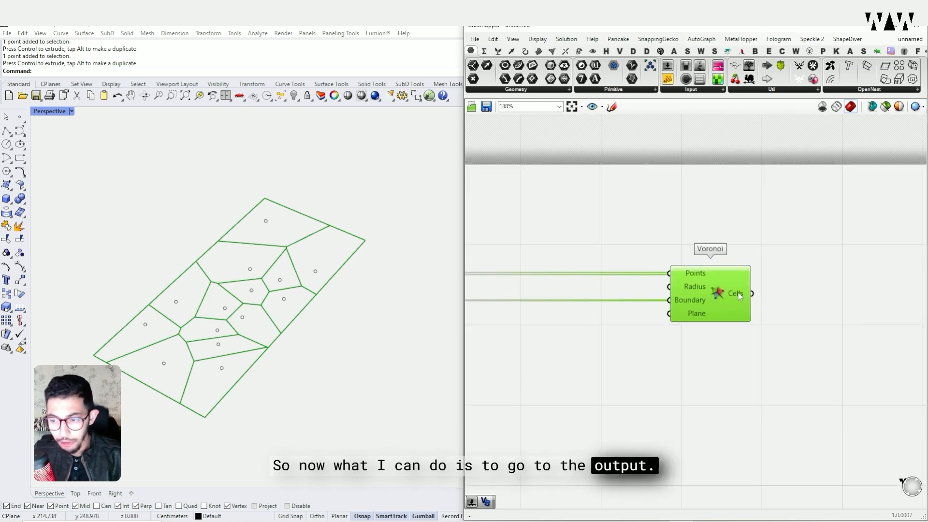
right_drag(744, 354, 662, 314)
scroll(661, 399, up, 2)
scroll(730, 502, down, 1)
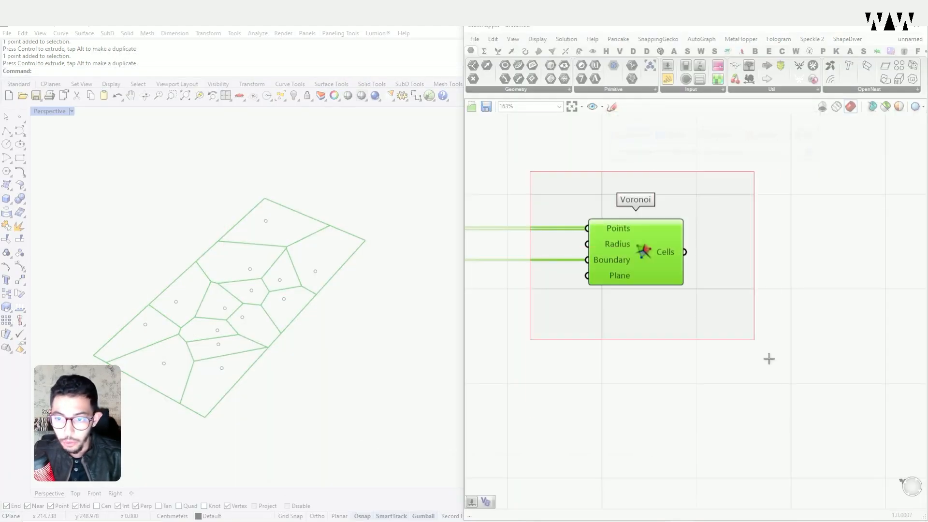
drag(769, 359, 776, 429)
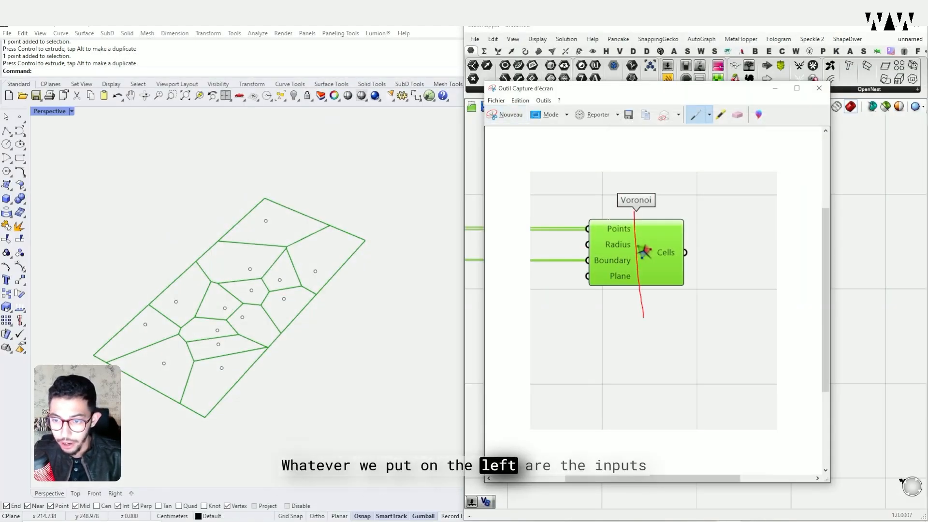
Label the captured component in red handwriting, marking the "Inp" side and the "output" side with arrows.
drag(568, 180, 567, 192)
drag(554, 189, 602, 202)
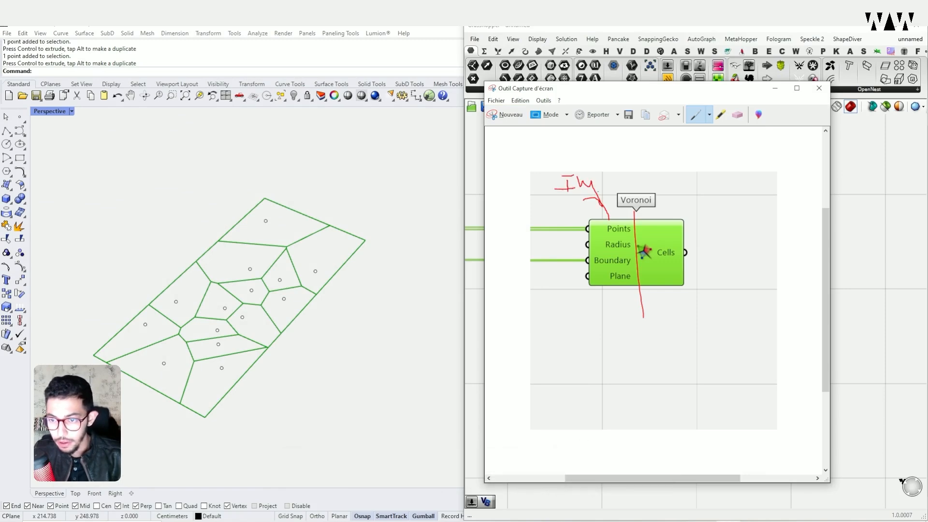
drag(673, 236, 711, 206)
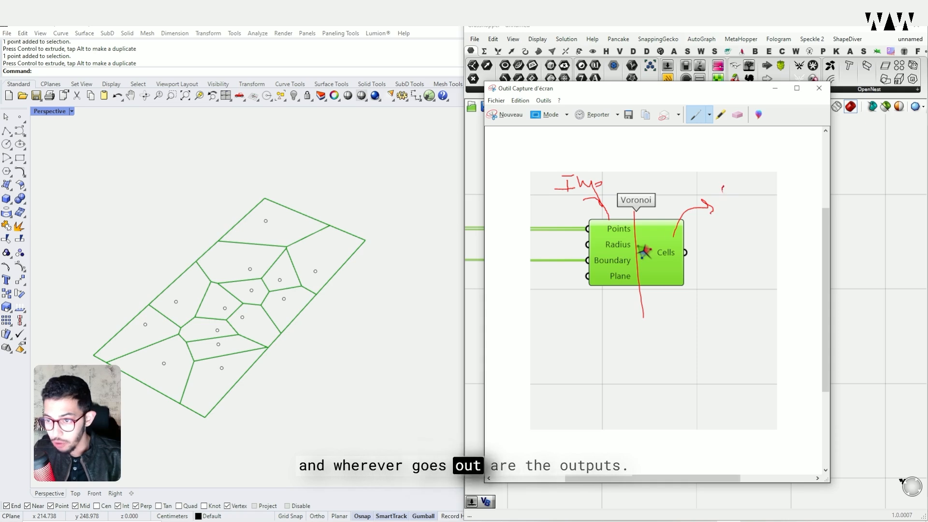
drag(737, 177, 737, 191)
drag(733, 184, 758, 182)
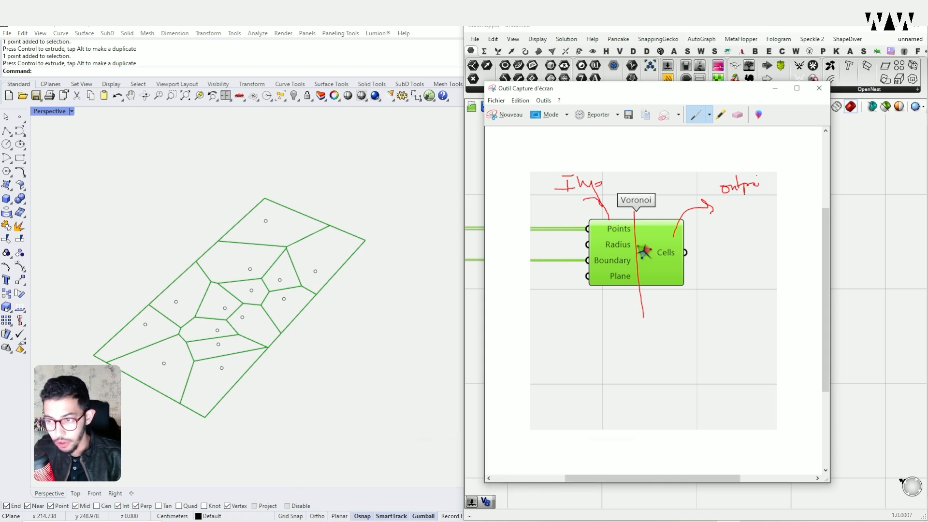
Circle the Cells output and the group of inputs in red, underline Points, and minimise the capture window.
mouse_move(674, 239)
mouse_down()
mouse_move(650, 256)
mouse_move(669, 237)
mouse_up()
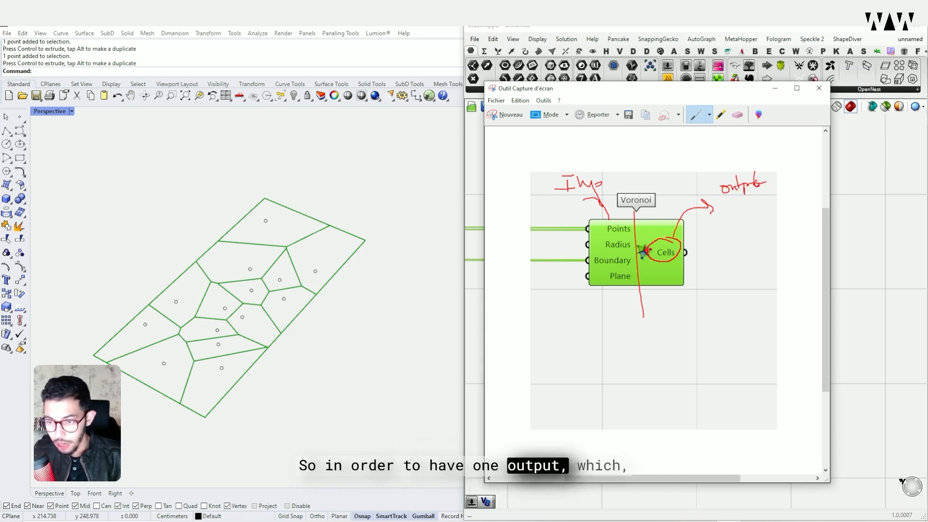
drag(628, 213, 582, 296)
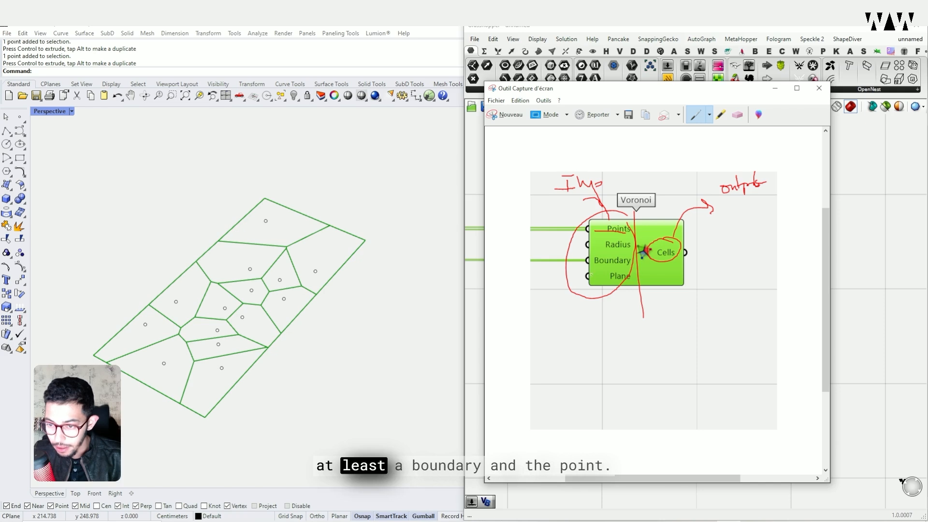
click(775, 88)
Read the description of the Voronoi component's Cells output in Grasshopper.
right_drag(666, 251, 609, 260)
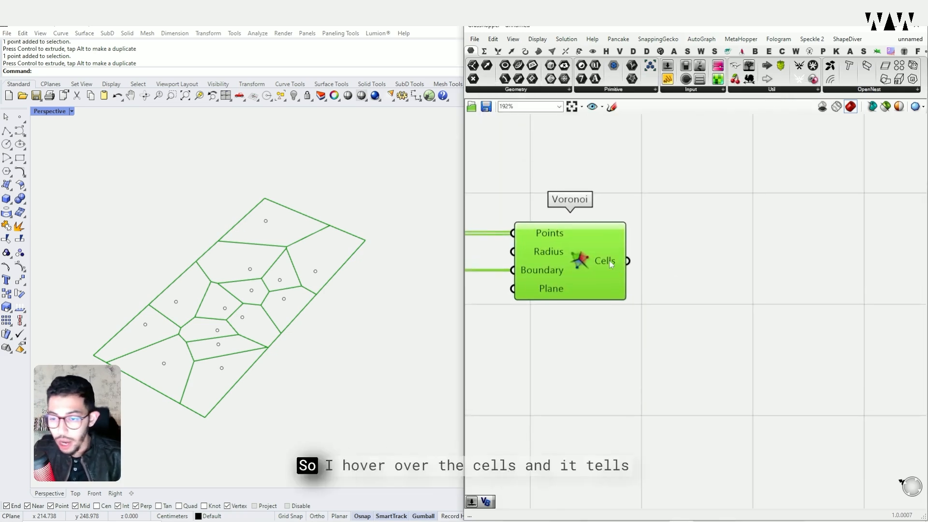
mouse_move(609, 261)
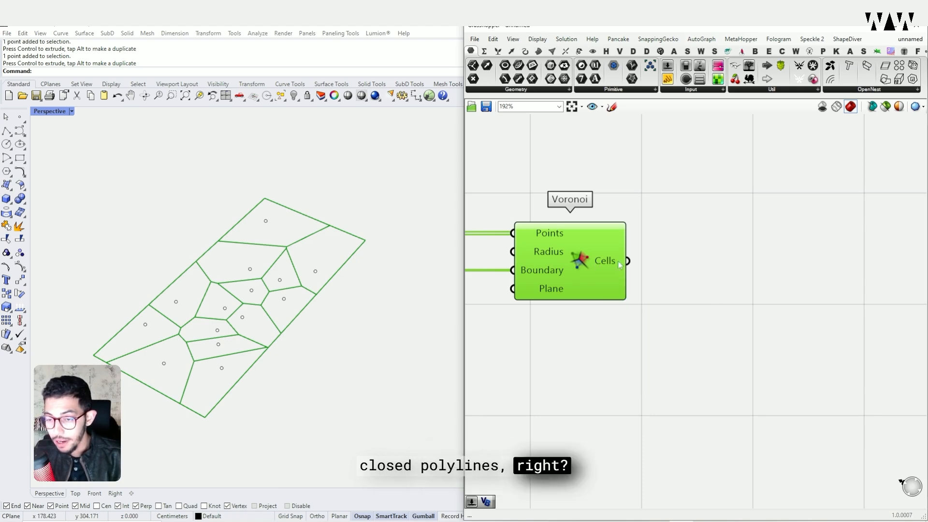
double_click(638, 252)
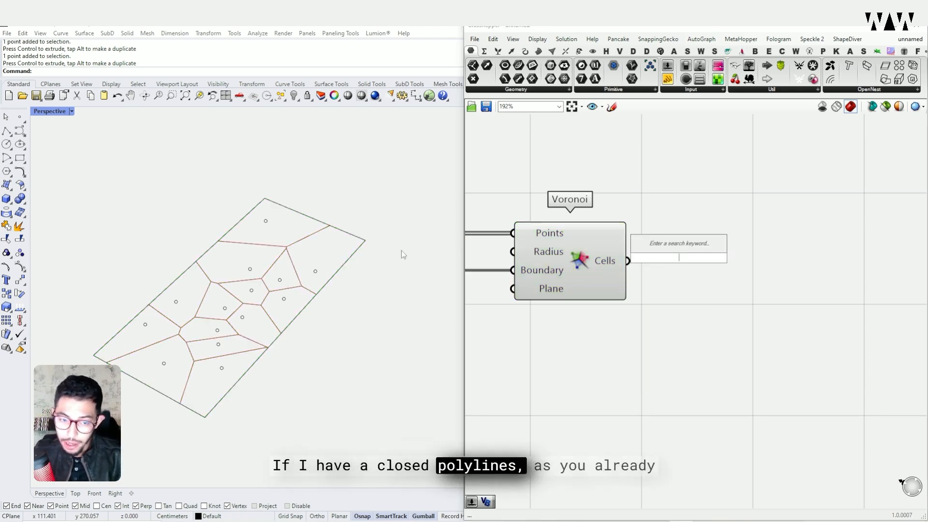
Draw a closed four-sided polyline in Rhino beside the Voronoi diagram.
click(7, 131)
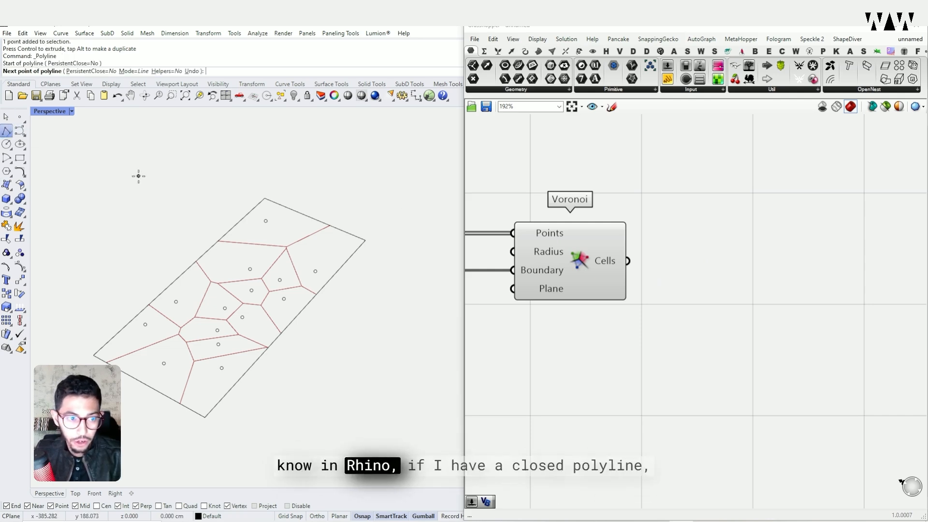
click(139, 176)
click(97, 196)
click(131, 228)
click(178, 210)
click(139, 176)
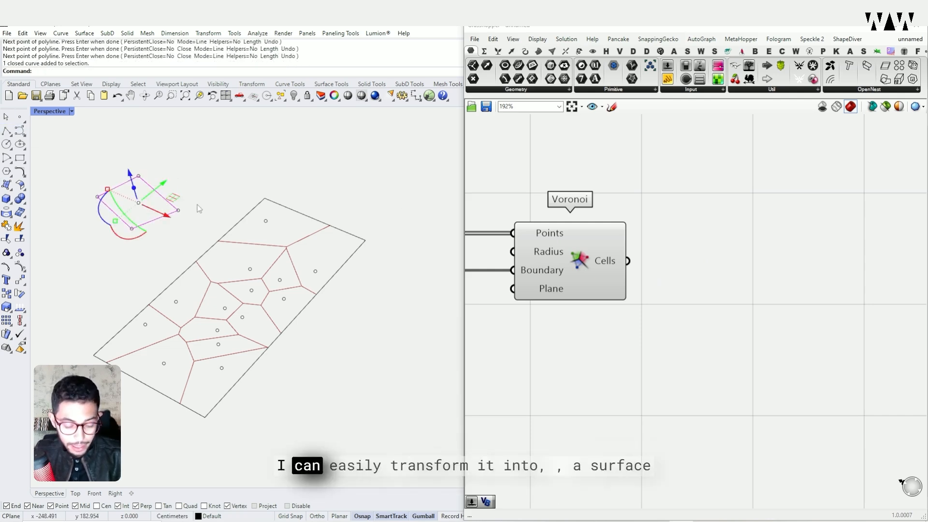
Fill the closed four-sided polyline using PlanarSrf, and delete the surface together with its outline.
text(Planasrf)
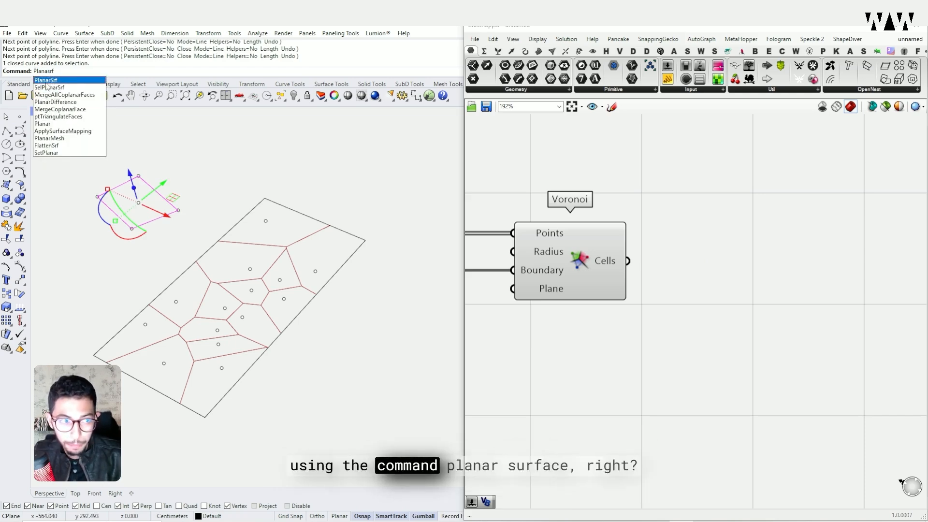
key(Return)
right_drag(175, 207, 147, 215)
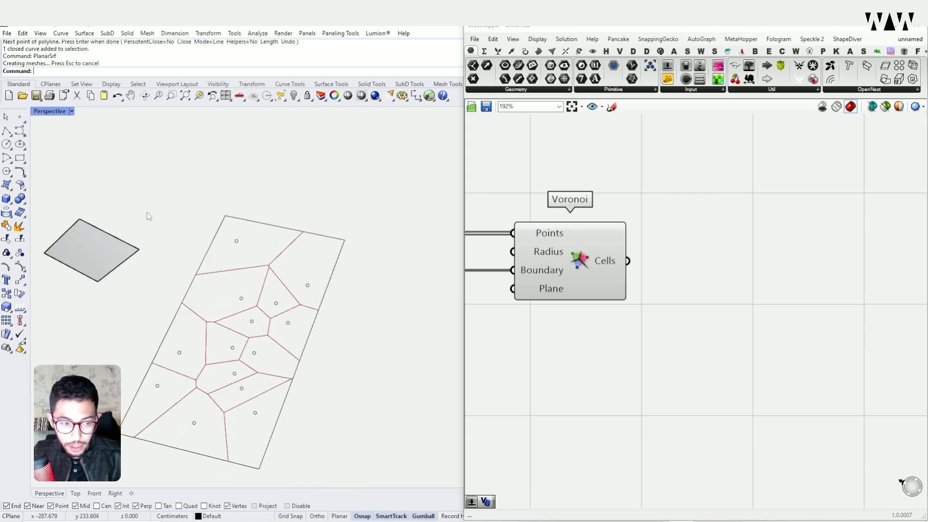
drag(147, 216, 99, 256)
key(Delete)
Search for "srf" components and add Boundary Surfaces beside the Voronoi component's Cells output.
click(595, 256)
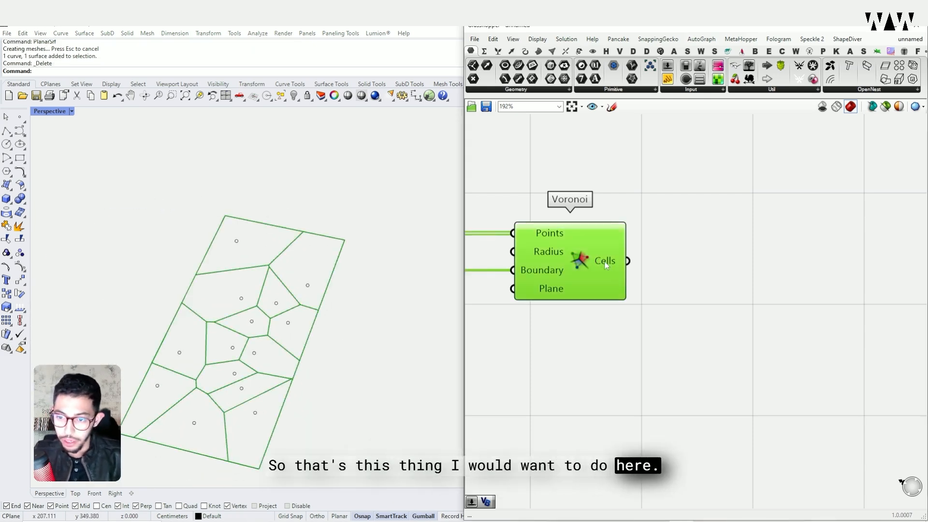
click(684, 257)
double_click(682, 254)
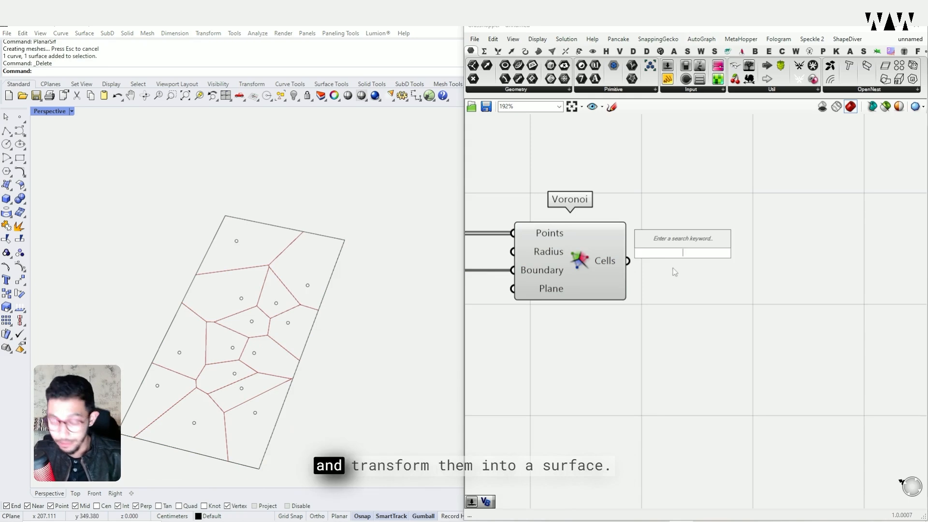
text(srf)
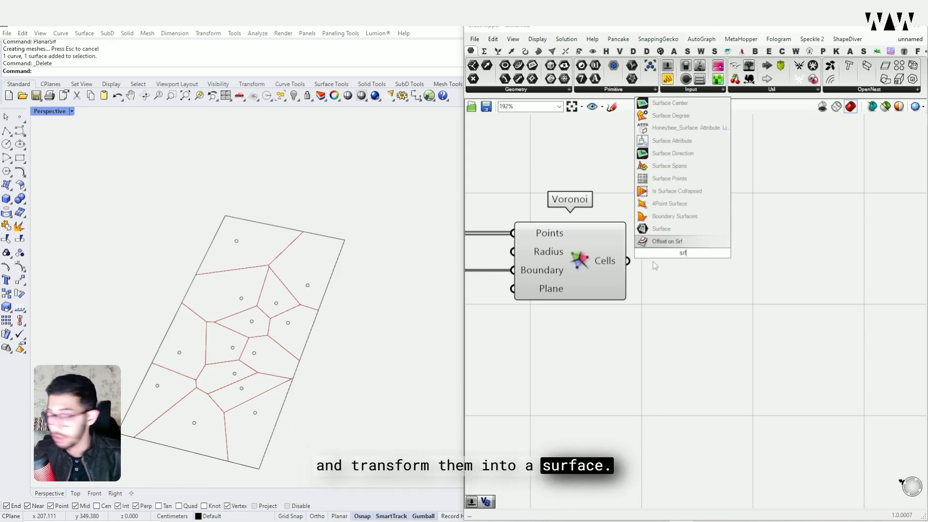
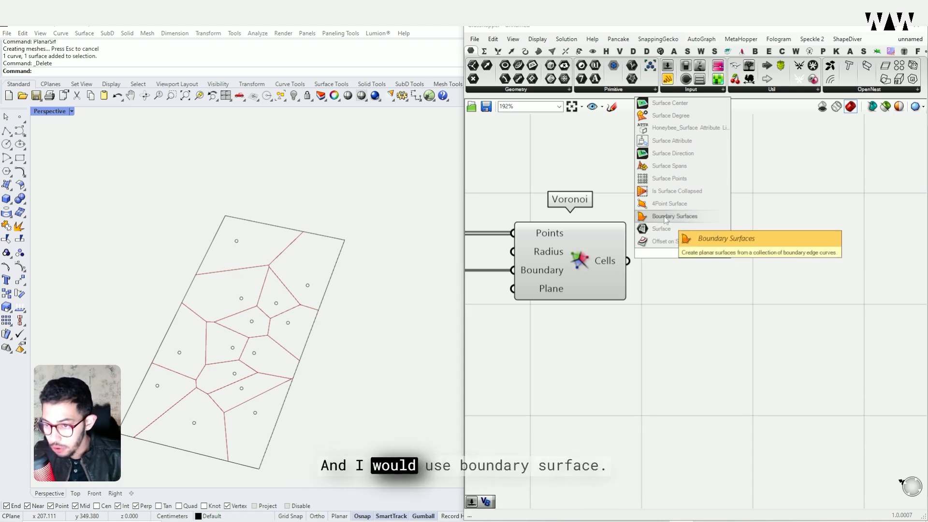
click(662, 217)
scroll(650, 247, up, 4)
scroll(650, 247, up, 3)
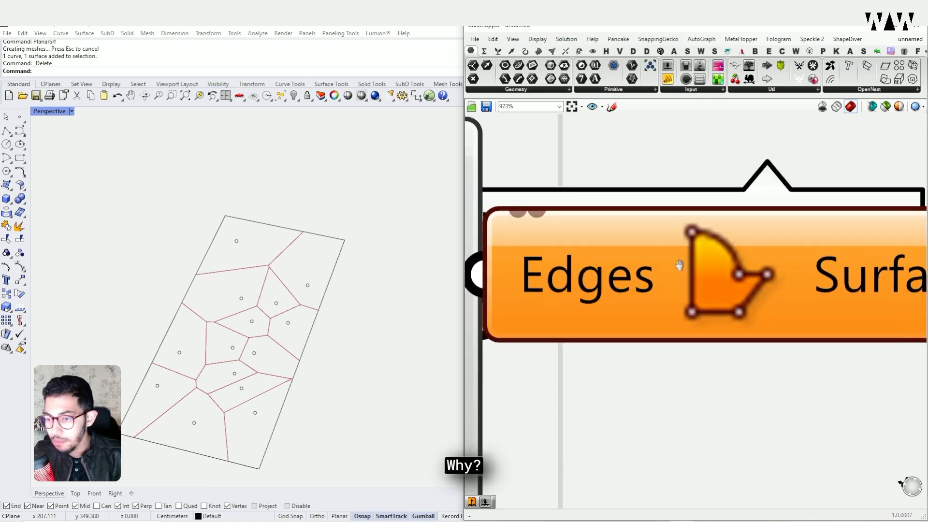
scroll(698, 231, down, 5)
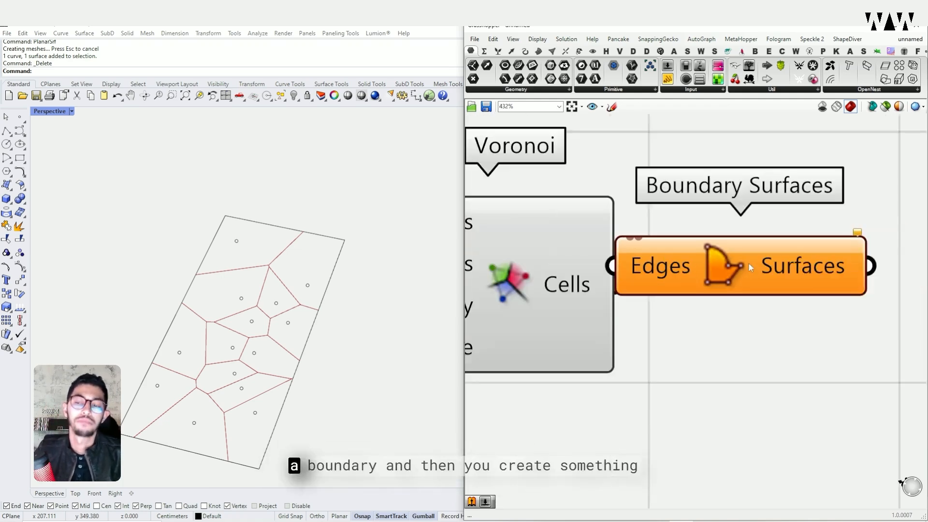
scroll(660, 271, up, 8)
scroll(662, 265, down, 6)
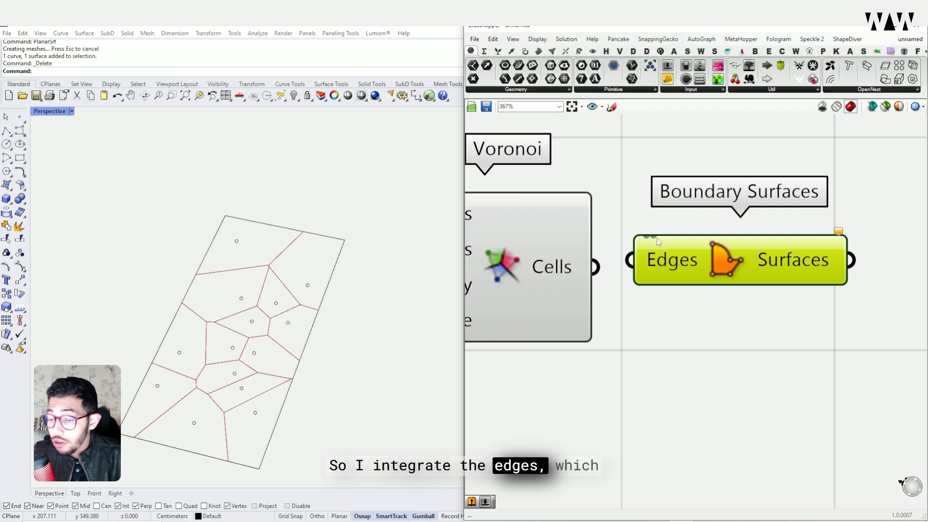
Connect the Voronoi Cells output to the Edges input of Boundary Surfaces, and space that component farther from Voronoi.
drag(629, 262, 596, 267)
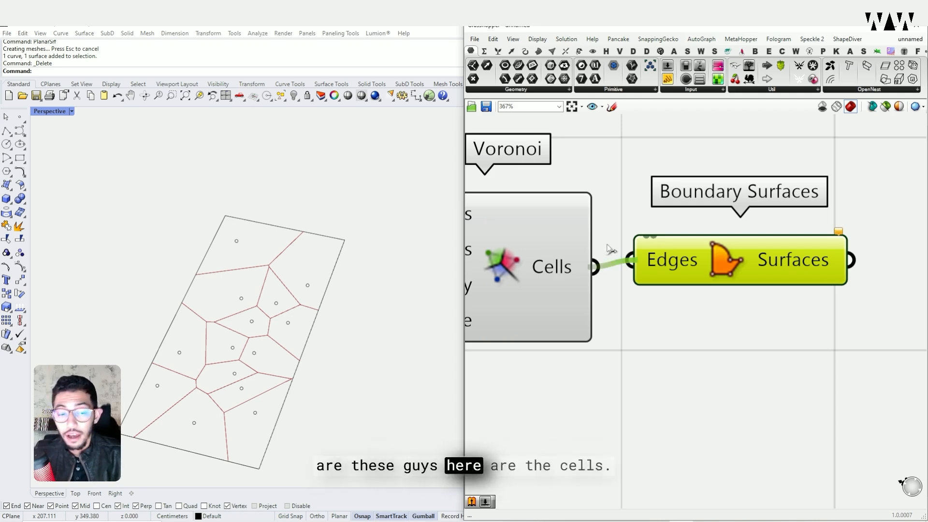
right_drag(395, 286, 284, 251)
scroll(500, 260, down, 4)
click(545, 269)
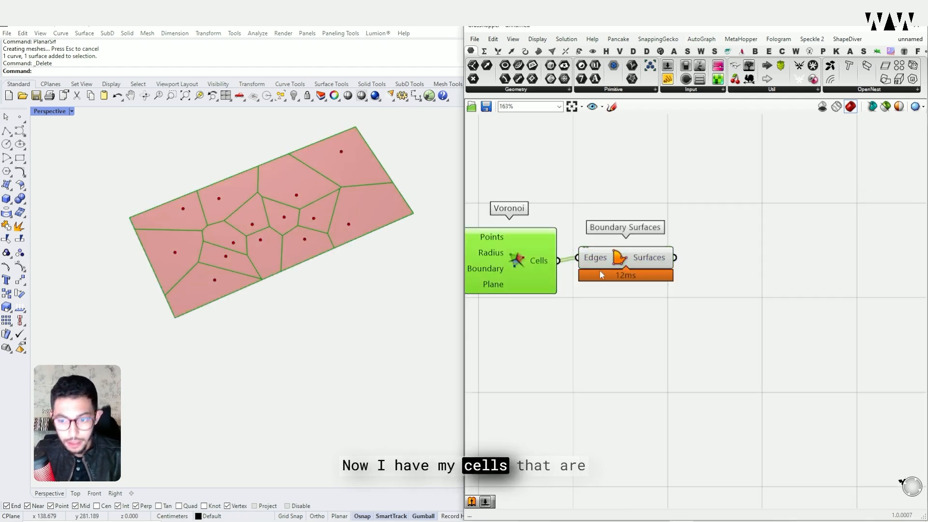
drag(599, 271, 624, 275)
right_drag(675, 263, 679, 240)
scroll(702, 218, down, 3)
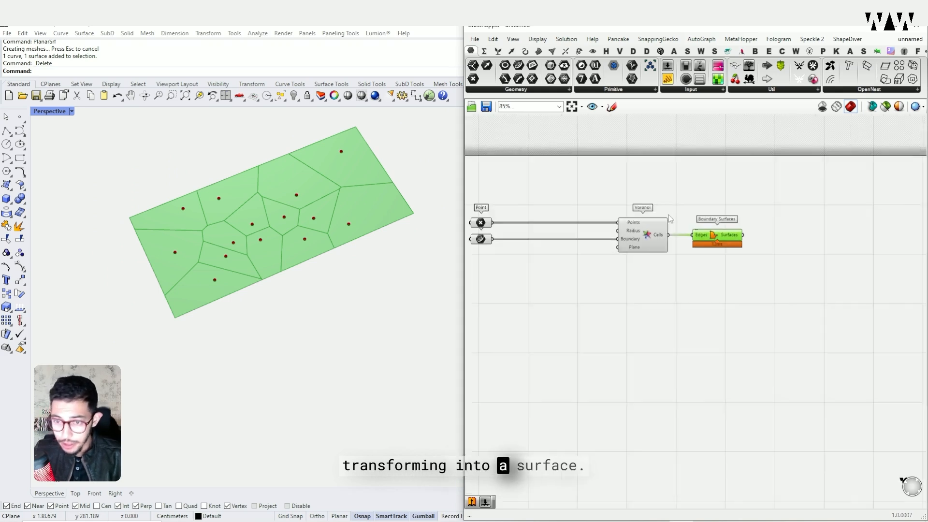
Add a Move component after Boundary Surfaces and feed the Surfaces output into its Geometry input.
click(695, 255)
double_click(696, 254)
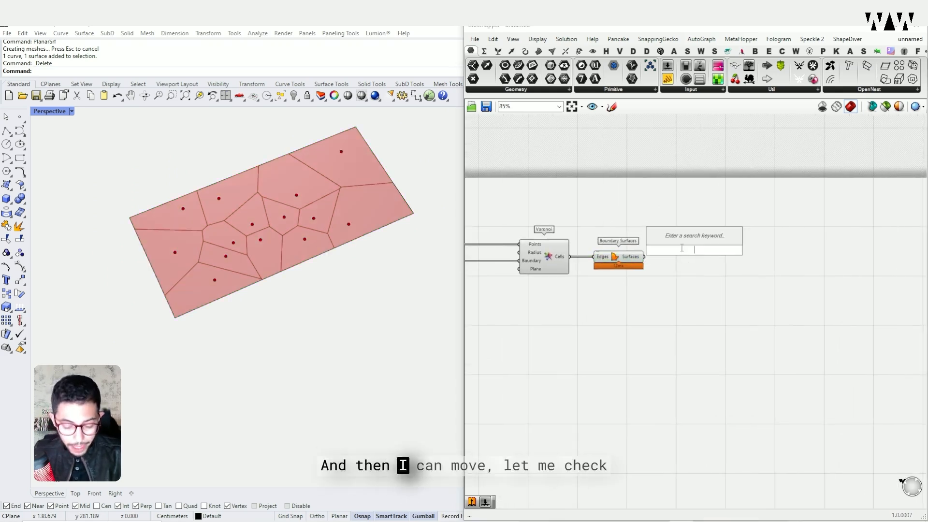
text(move)
click(708, 241)
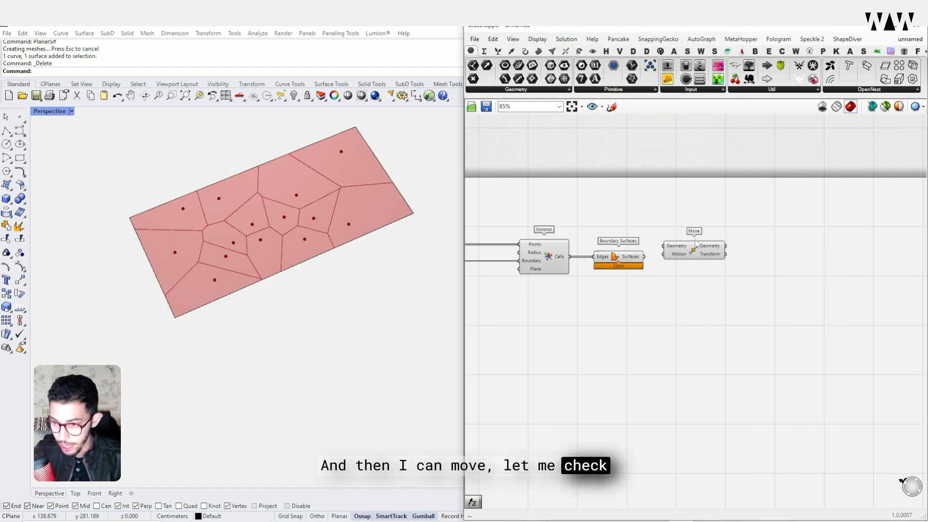
scroll(685, 256, up, 5)
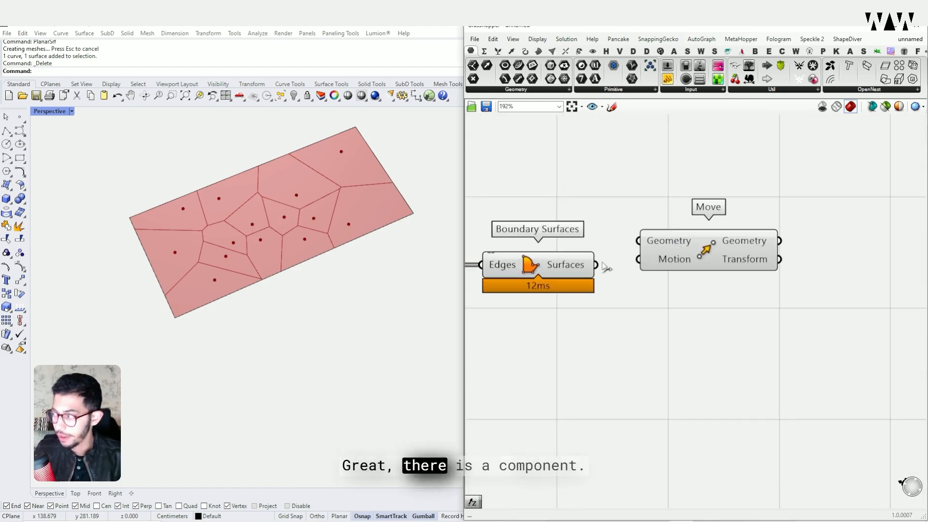
drag(596, 264, 675, 313)
Add a Unit Z vector below Boundary Surfaces and connect it to the Move component's Motion input.
double_click(611, 312)
text(z)
click(621, 303)
drag(637, 306, 654, 343)
click(586, 329)
double_click(588, 332)
text(z)
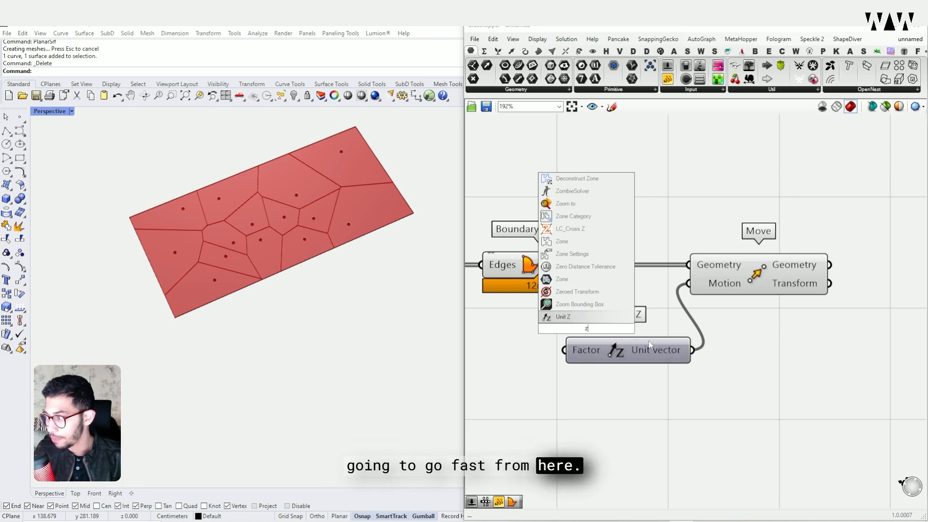
click(623, 349)
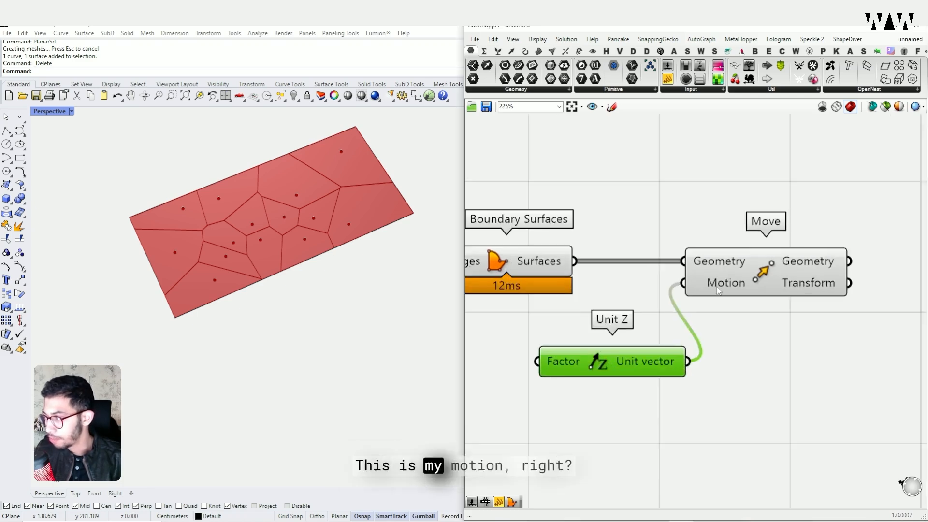
Add a Number Slider with a value of 400 beside the Unit Z component's Factor input.
scroll(711, 303, up, 3)
scroll(711, 304, down, 3)
scroll(694, 360, up, 2)
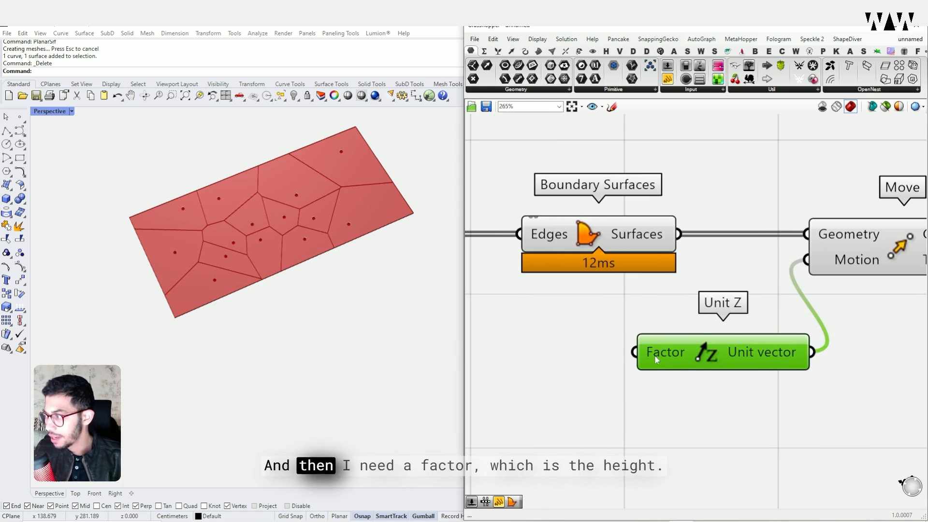
click(544, 363)
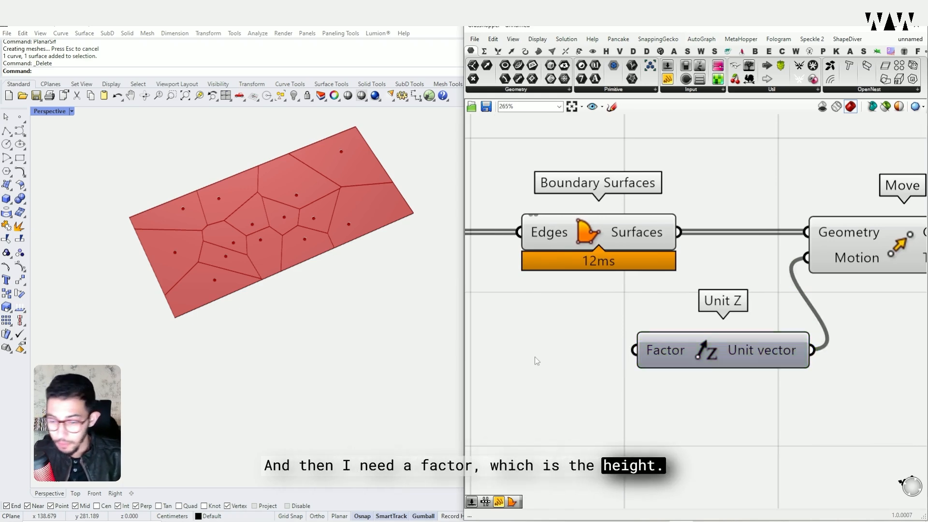
double_click(537, 361)
text(1)
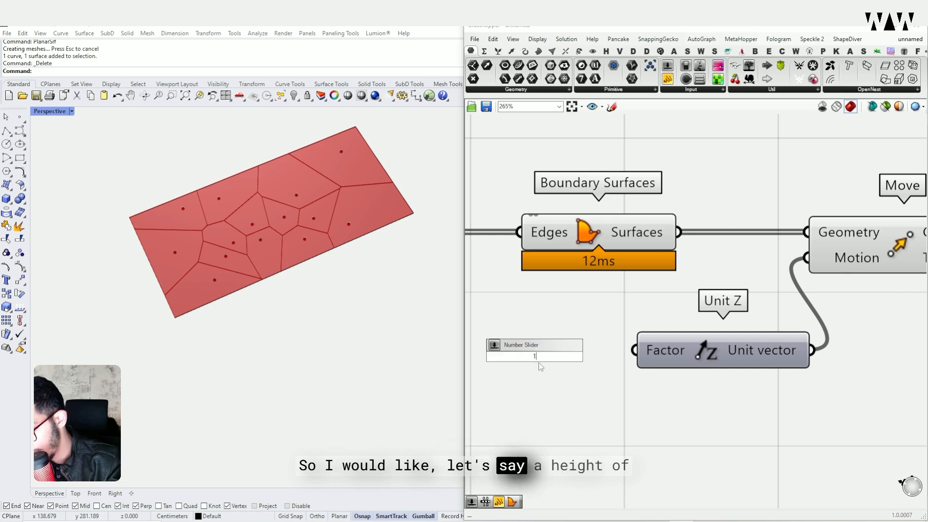
key(BackSpace)
text(400)
key(Return)
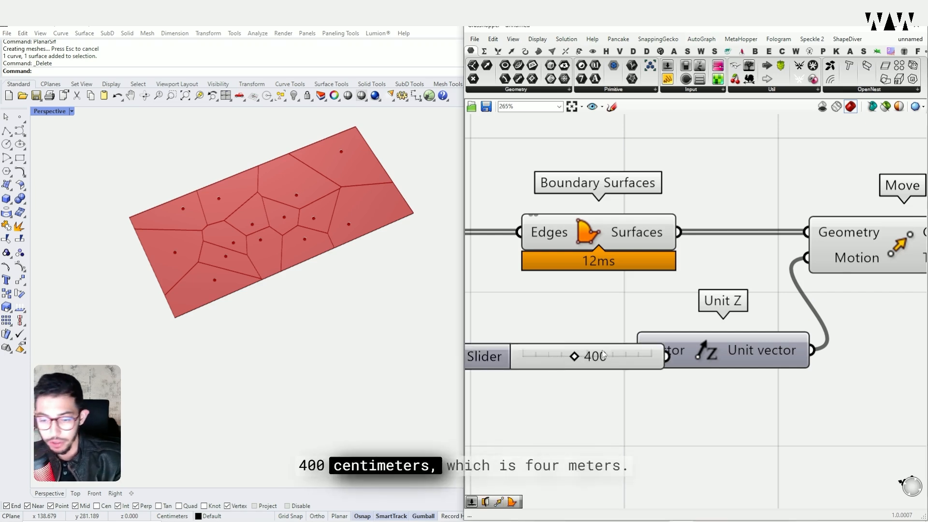
Move the slider clear of Unit Z and connect it to the Factor input to raise the moved surfaces.
drag(554, 362, 508, 375)
drag(623, 369, 634, 351)
scroll(374, 292, down, 10)
right_drag(374, 291, 366, 214)
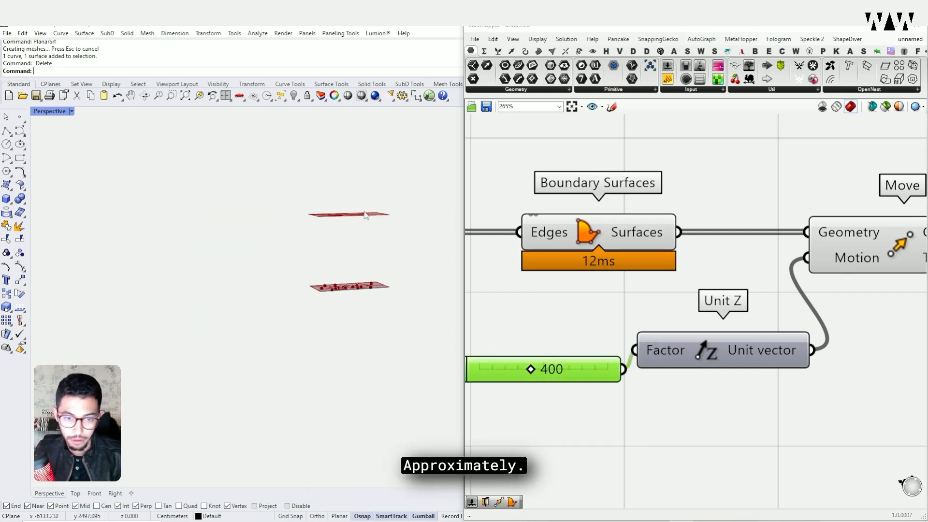
Set the height slider to 215 and select the Move component to highlight the raised surfaces.
right_drag(552, 347, 634, 321)
drag(613, 343, 589, 343)
mouse_move(373, 280)
right_down()
mouse_move(375, 310)
mouse_move(370, 285)
right_up()
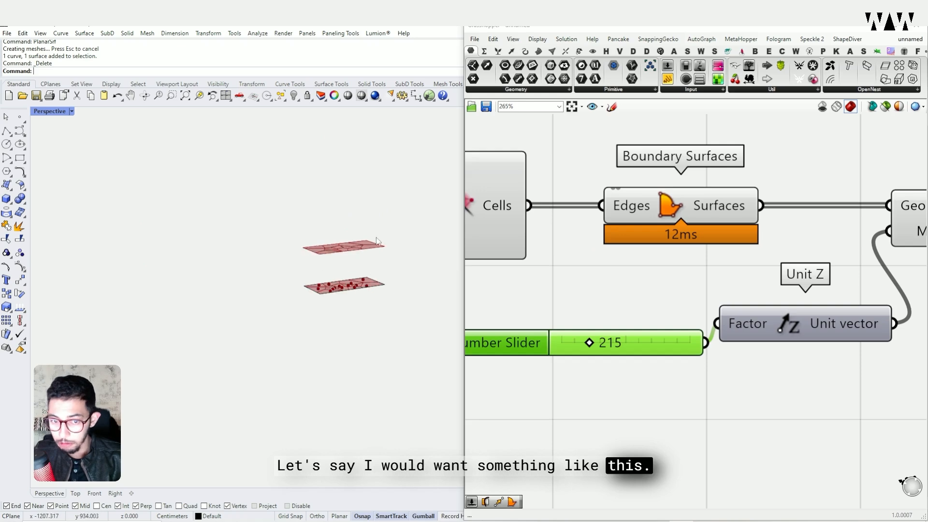
scroll(718, 250, down, 3)
right_drag(785, 246, 682, 261)
click(682, 261)
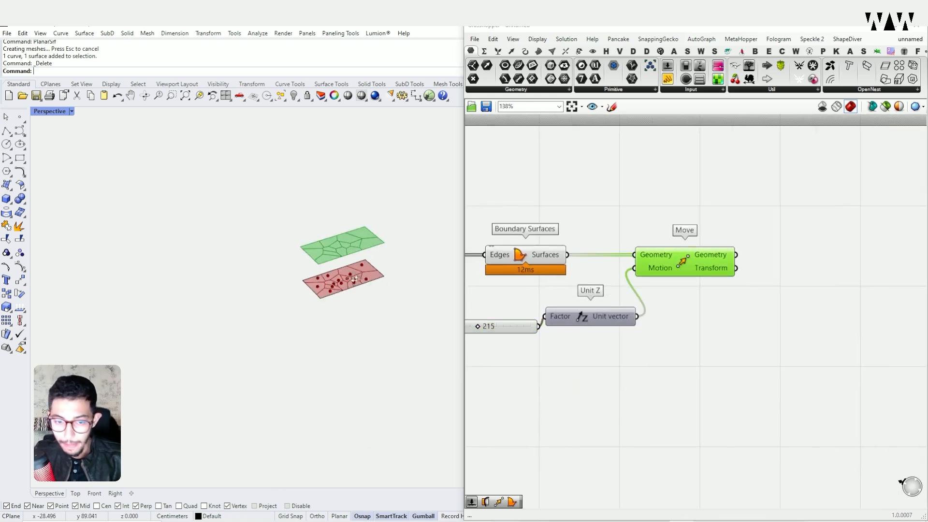
Frame both surface layers in the Perspective viewport and capture that area with the Snipping Tool.
scroll(353, 276, up, 6)
right_drag(375, 290, 372, 275)
right_drag(652, 266, 747, 279)
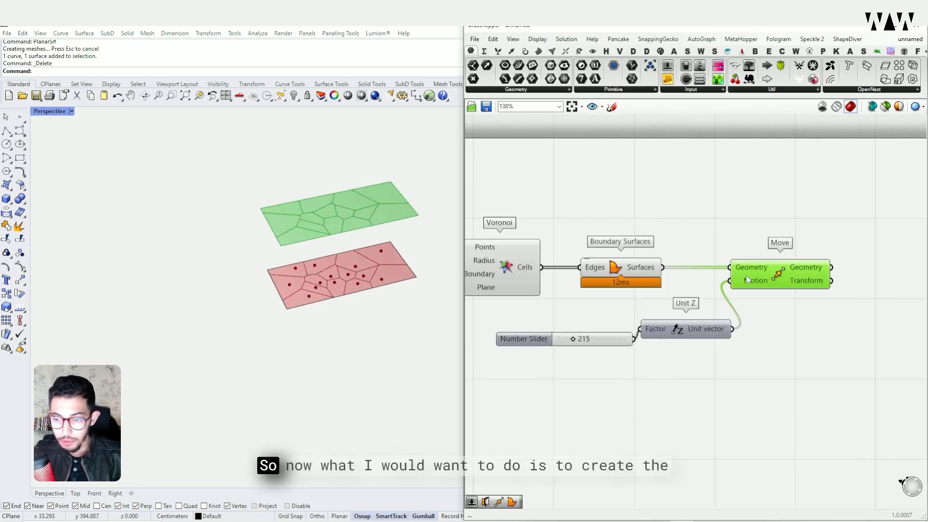
right_drag(386, 271, 414, 245)
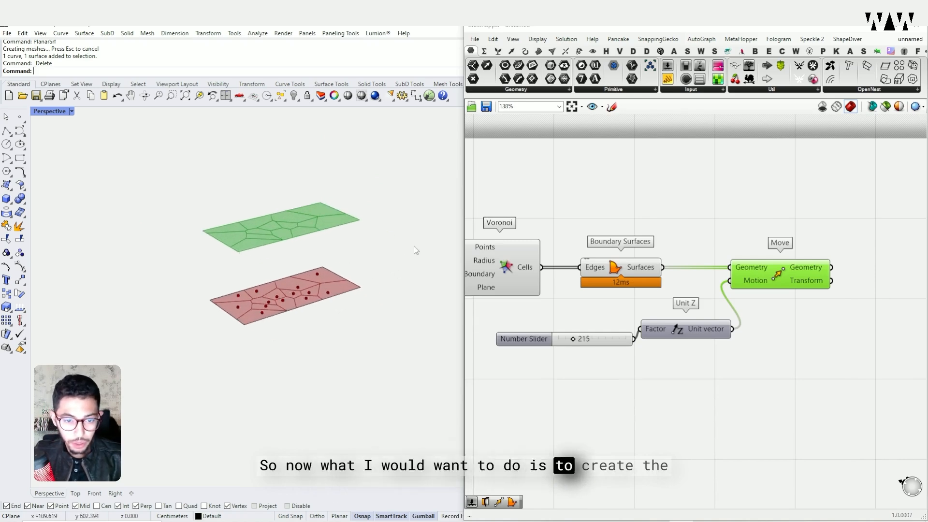
key(alt+Tab)
click(513, 117)
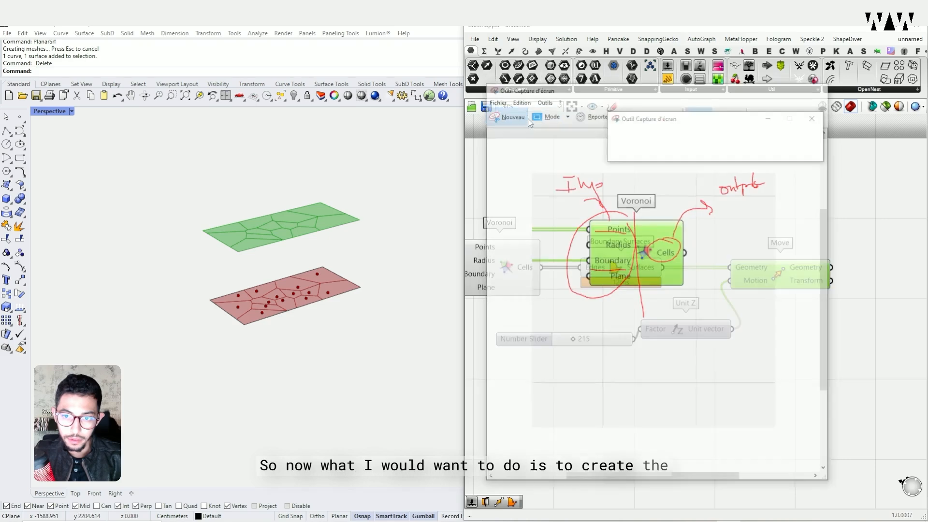
drag(158, 149, 459, 380)
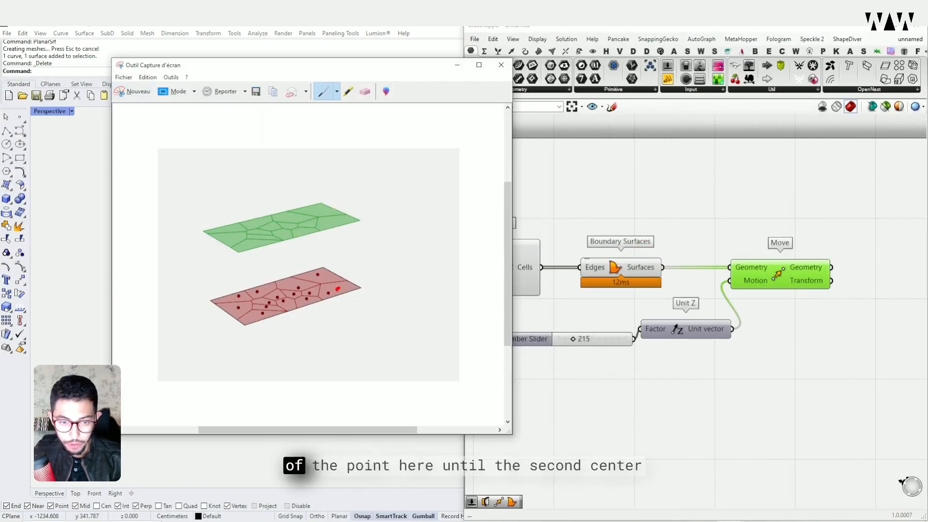
Draw vertical strokes joining the lower cell points to the upper surfaces, and label them "line" with an arrow.
click(338, 289)
drag(333, 222, 337, 288)
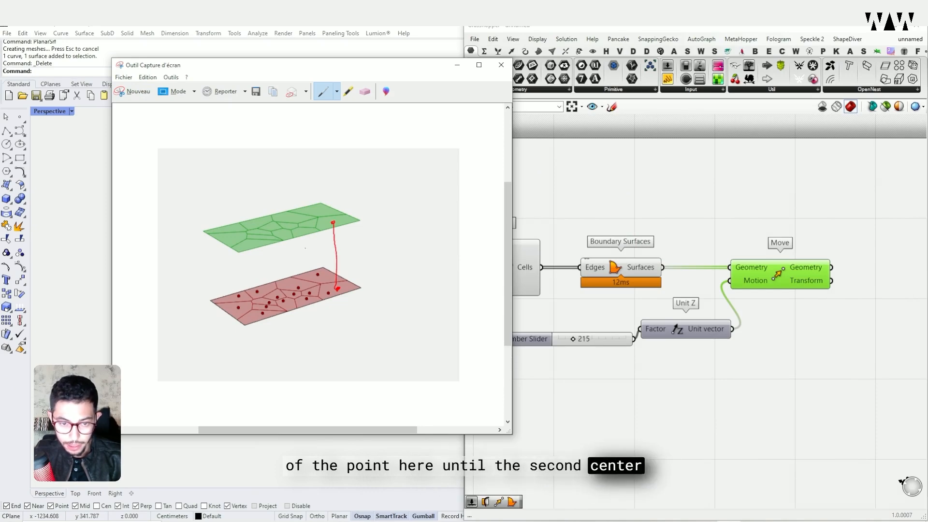
drag(302, 232, 309, 293)
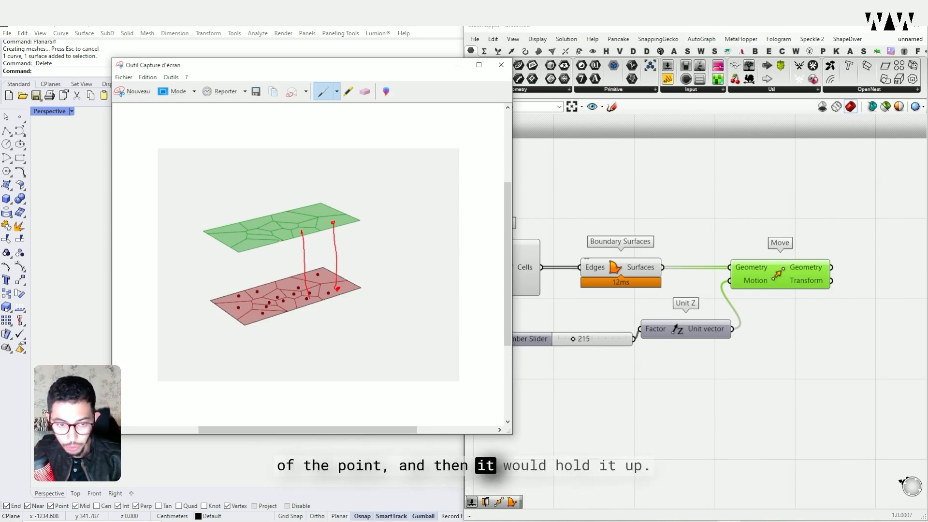
drag(251, 243, 262, 308)
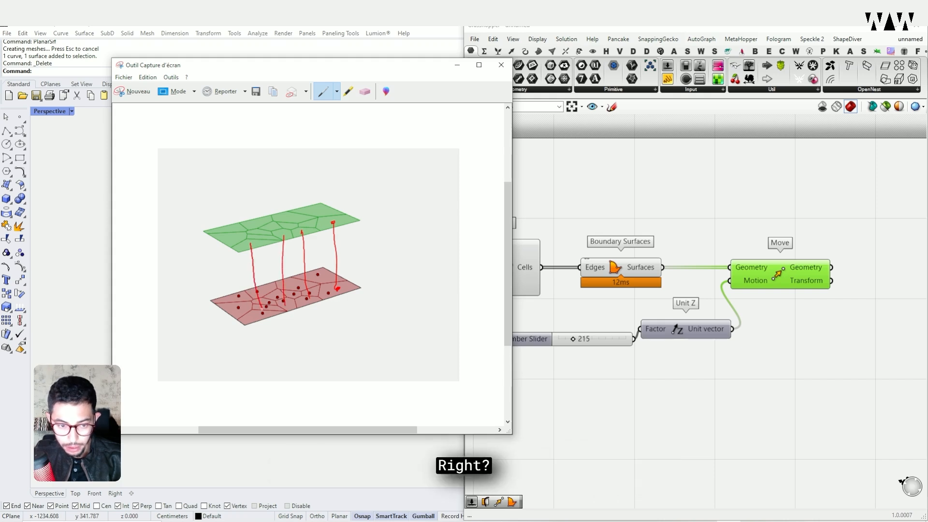
drag(373, 194, 342, 238)
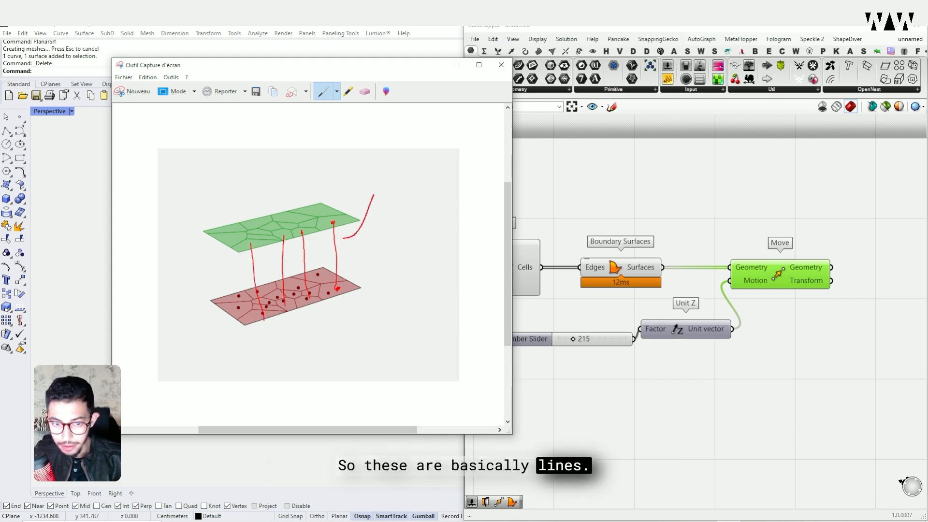
drag(392, 176, 400, 192)
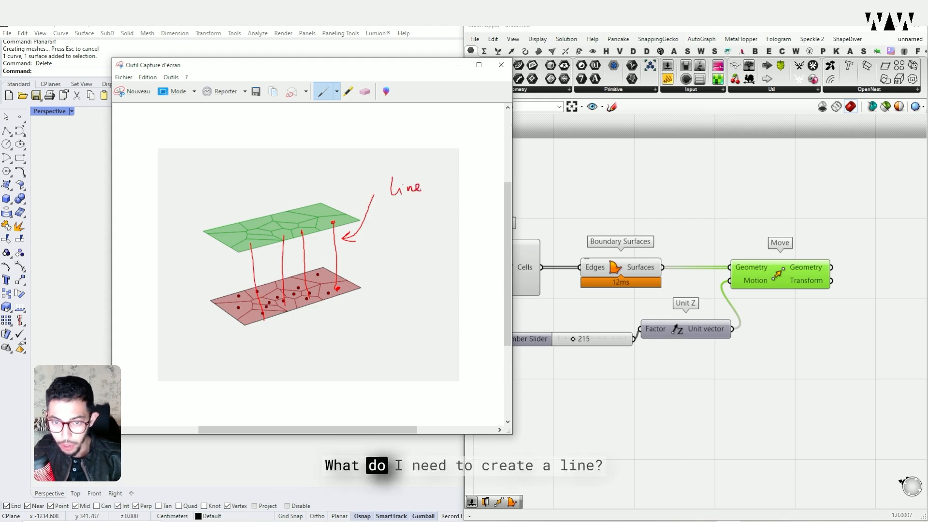
Sketch a start point S and an end point E joined by a line, and minimize the capture window.
click(393, 233)
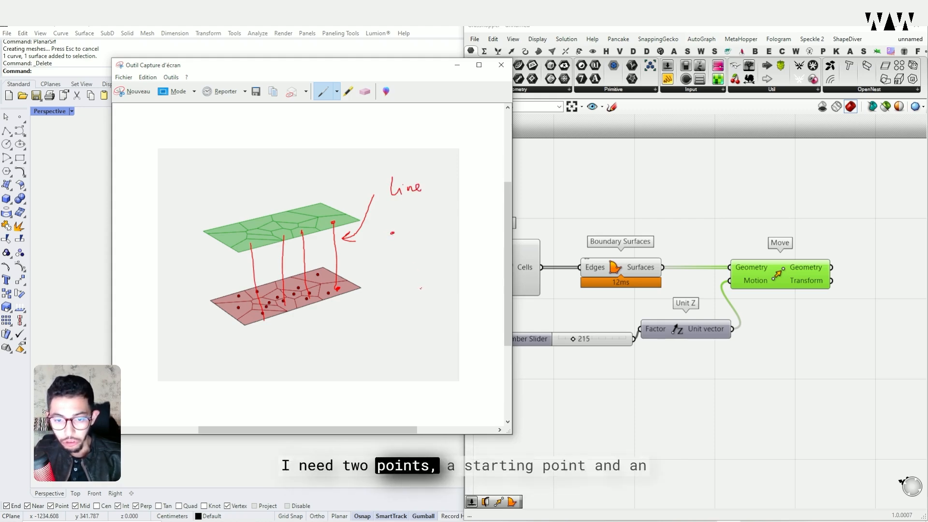
drag(404, 221, 392, 233)
mouse_move(430, 279)
mouse_down()
mouse_move(429, 290)
mouse_move(444, 291)
mouse_up()
drag(391, 234, 421, 289)
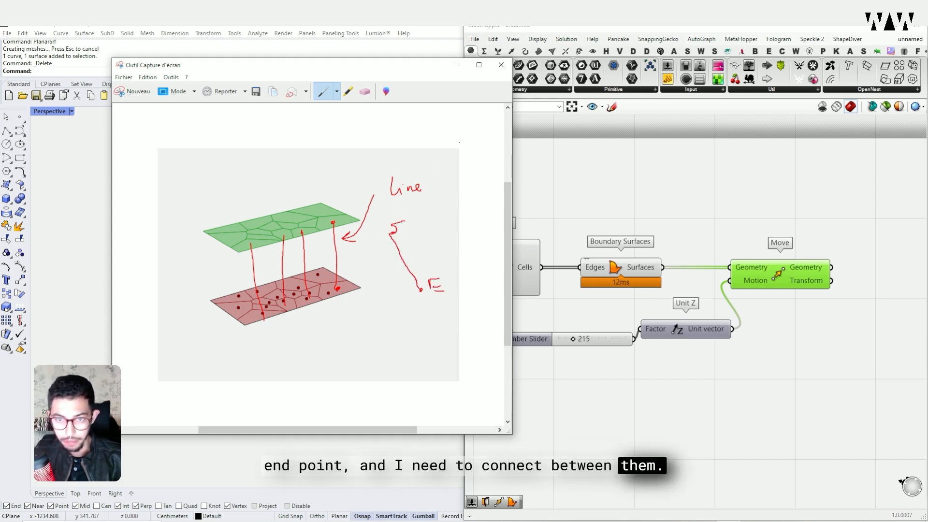
click(461, 67)
right_drag(785, 320, 712, 312)
click(712, 312)
click(691, 268)
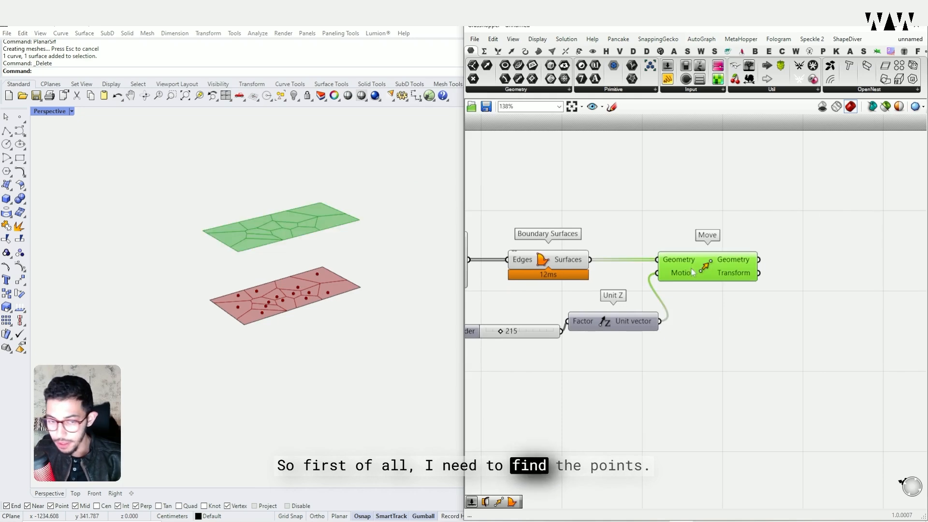
click(537, 371)
scroll(765, 408, down, 3)
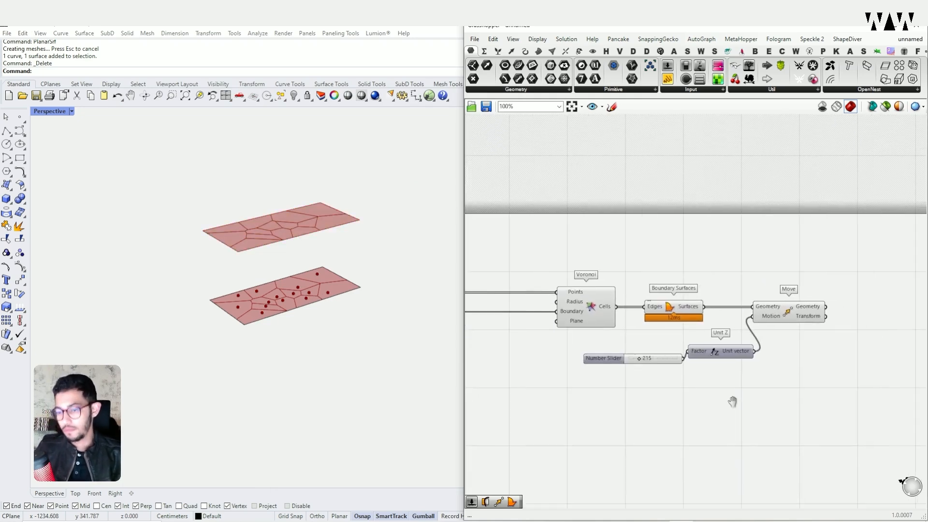
key(ctrl+a)
middle_click(665, 252)
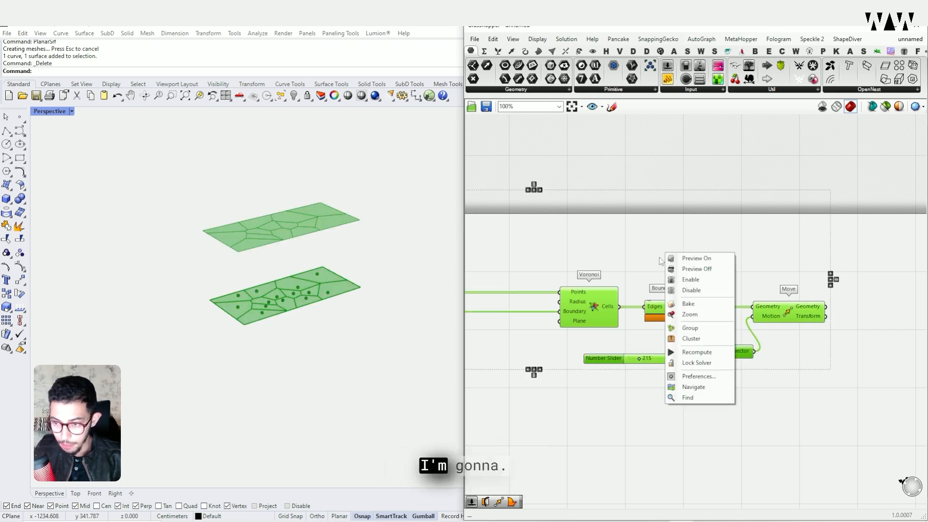
click(604, 260)
scroll(600, 266, down, 4)
right_drag(600, 266, 651, 251)
drag(786, 230, 531, 430)
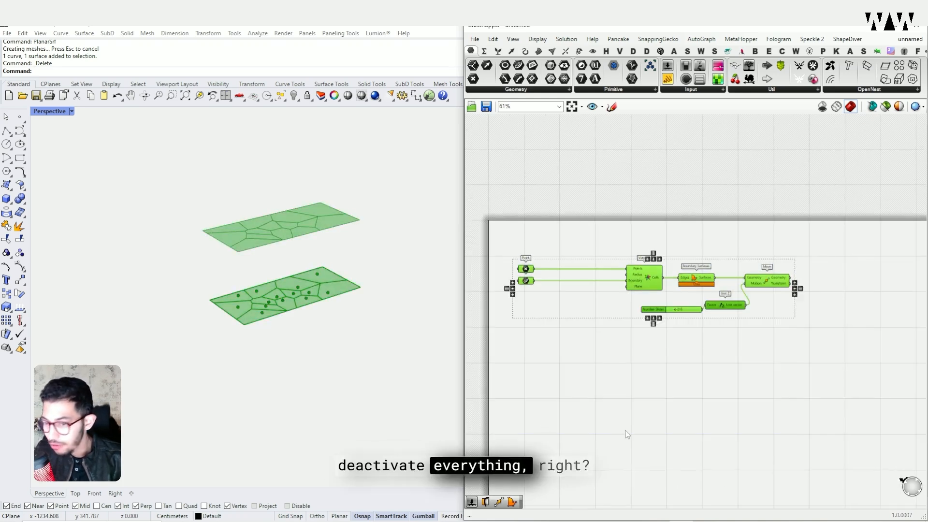
click(739, 325)
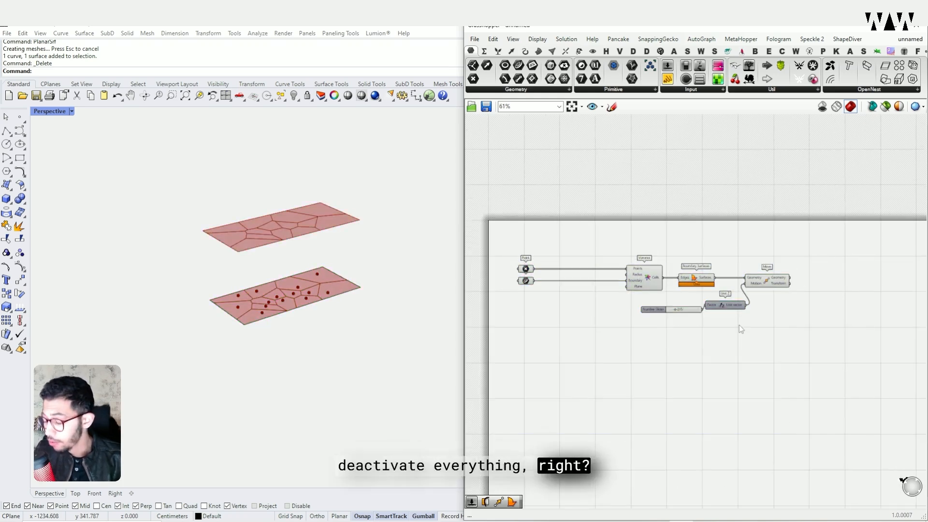
Turn off the preview of the Move component and of the Boundary Surfaces component.
right_click(770, 289)
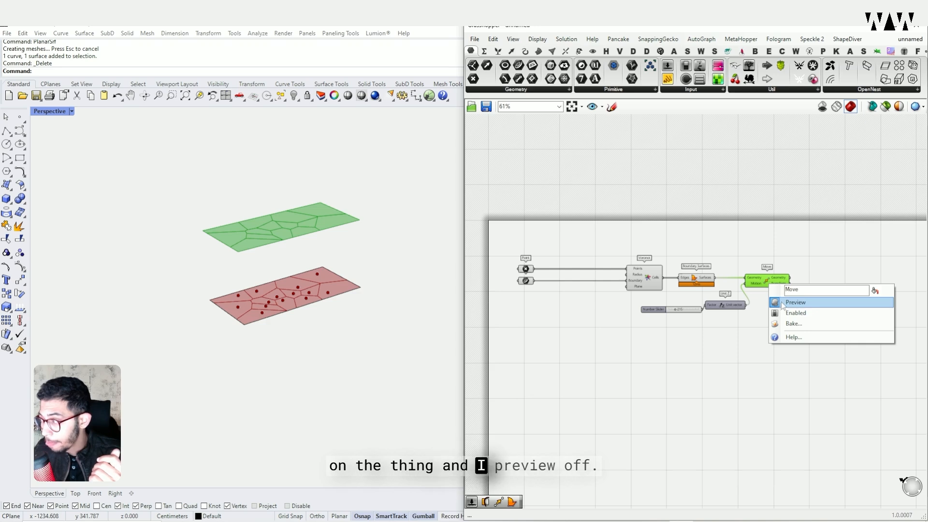
click(781, 303)
scroll(778, 299, up, 3)
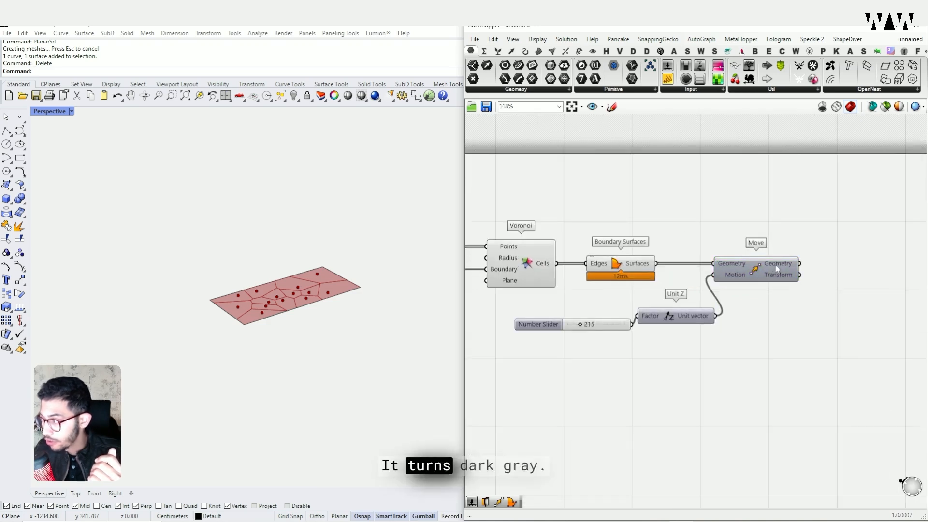
click(642, 269)
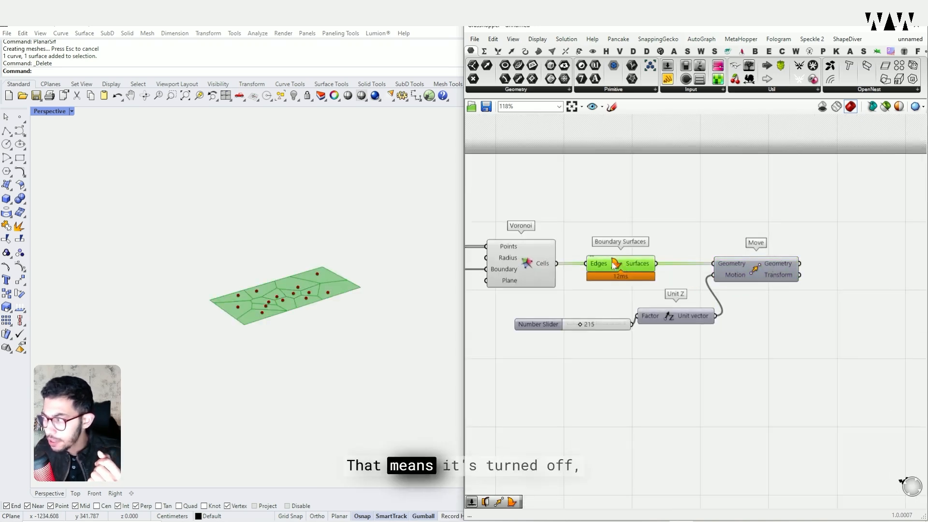
right_click(610, 263)
click(633, 279)
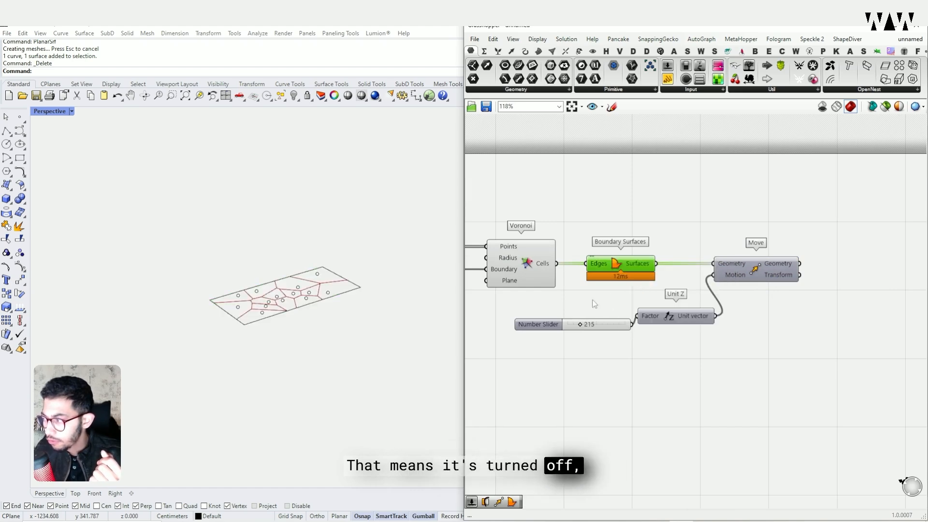
Turn off the preview of the Voronoi component.
click(531, 279)
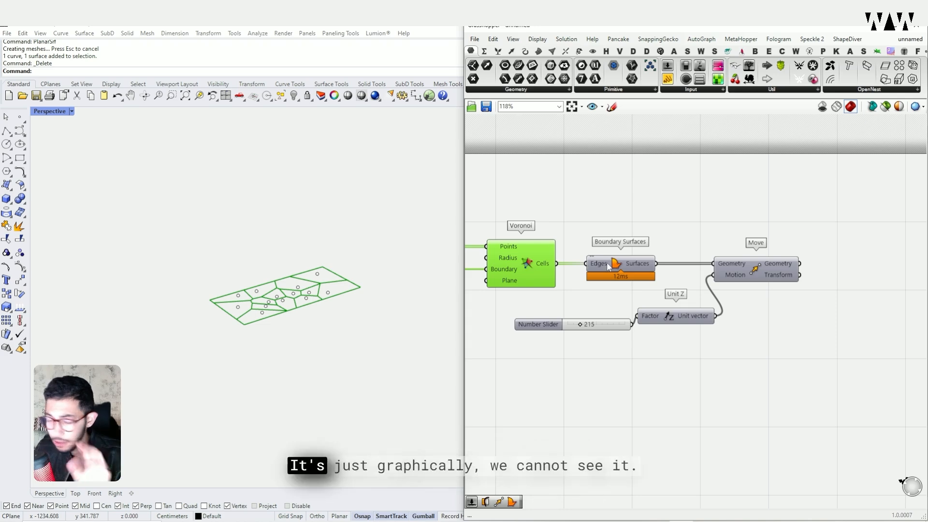
mouse_move(608, 269)
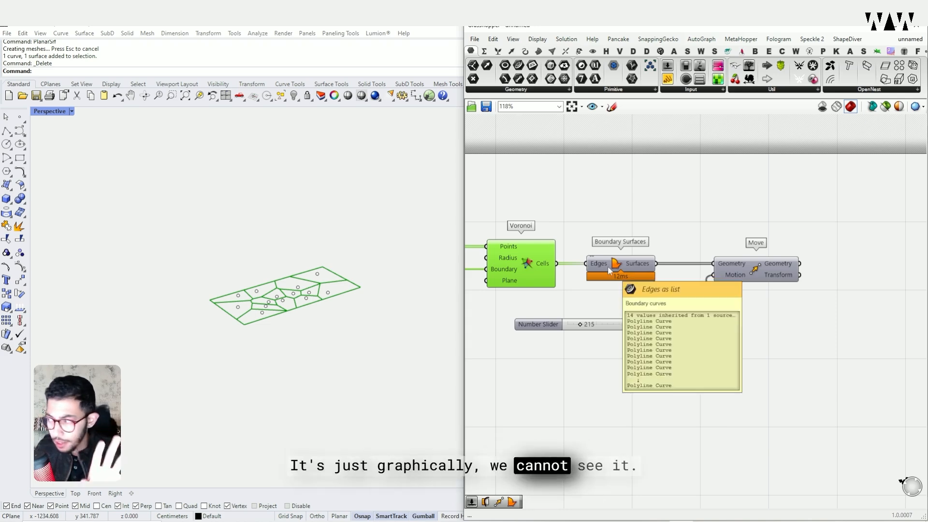
right_click(531, 261)
click(567, 283)
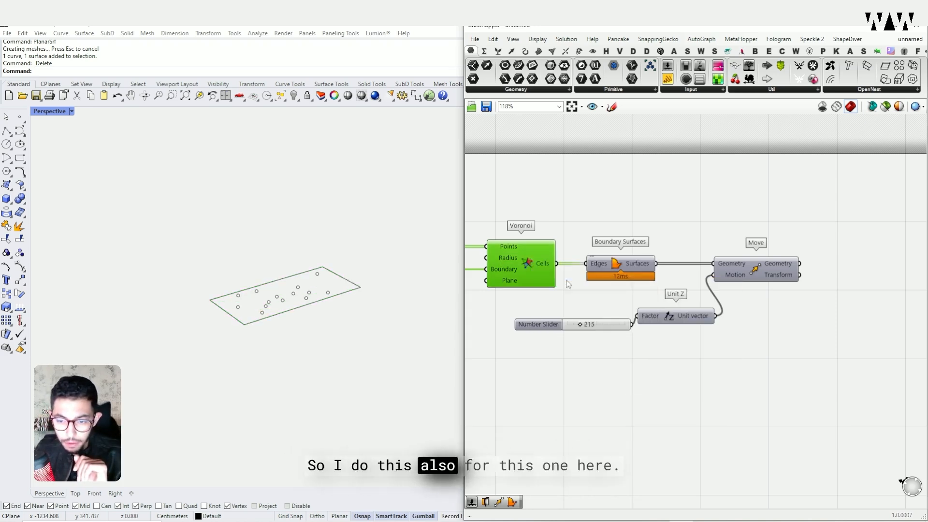
Select every component on the canvas, turn their previews off together, and clear the selection.
right_drag(576, 236, 716, 239)
click(716, 239)
scroll(779, 232, down, 3)
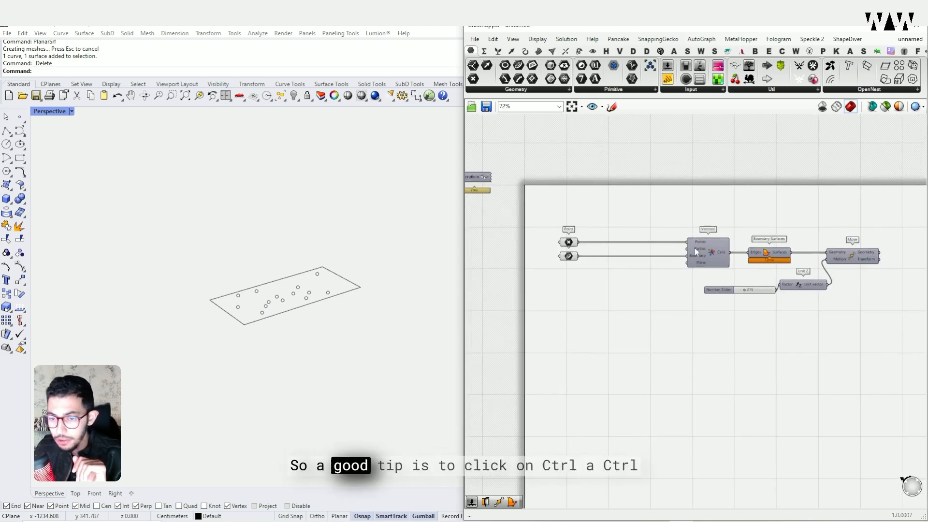
right_click(621, 191)
click(642, 207)
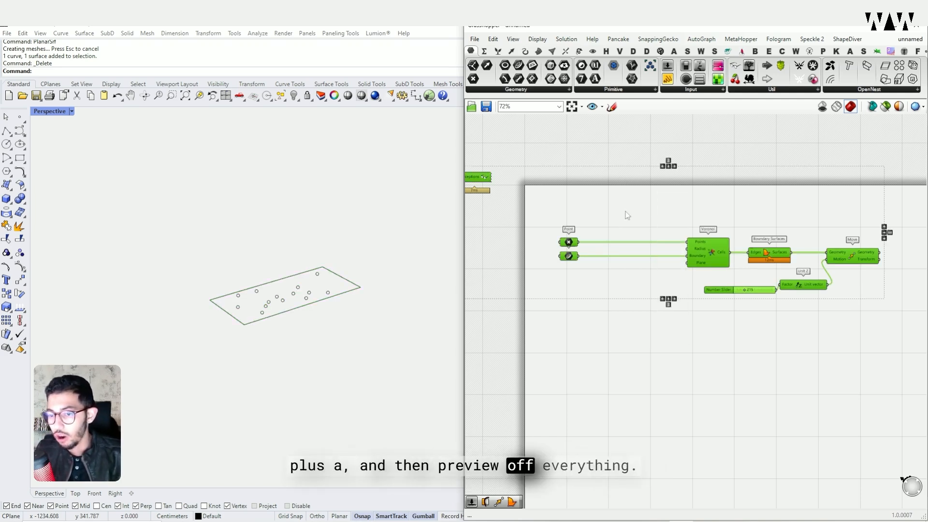
click(638, 213)
right_drag(675, 223, 588, 251)
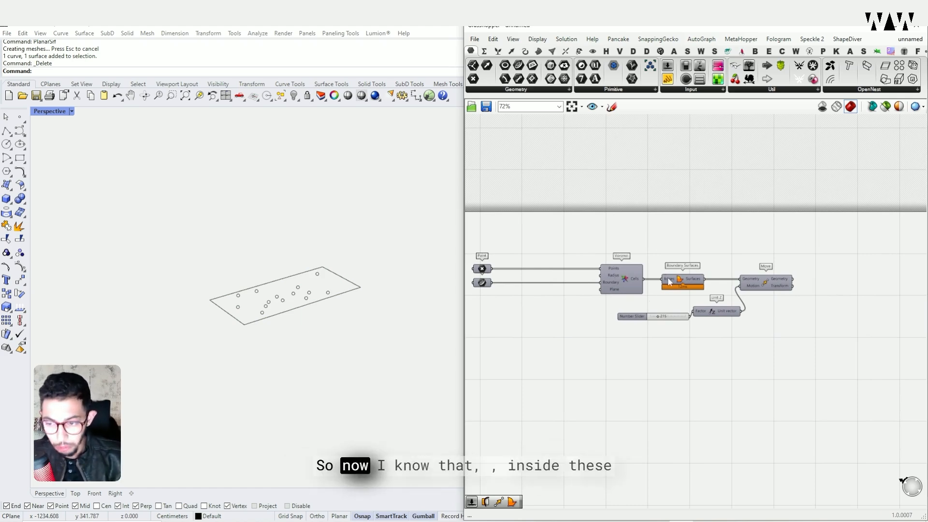
click(618, 273)
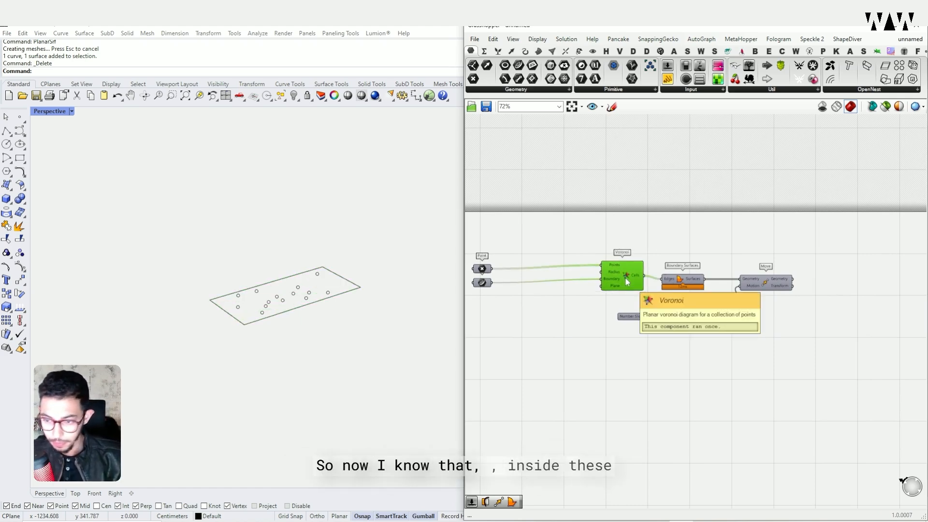
mouse_move(617, 272)
mouse_down()
mouse_move(616, 280)
mouse_move(618, 271)
mouse_up()
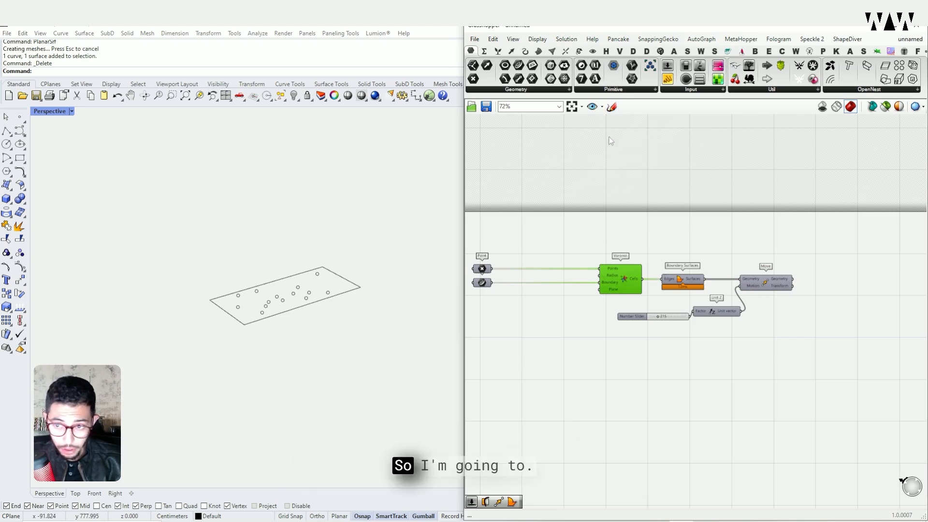
Sketch the note "Ctrl+Q" on the canvas with an arrow pointing down to the Voronoi component.
click(611, 107)
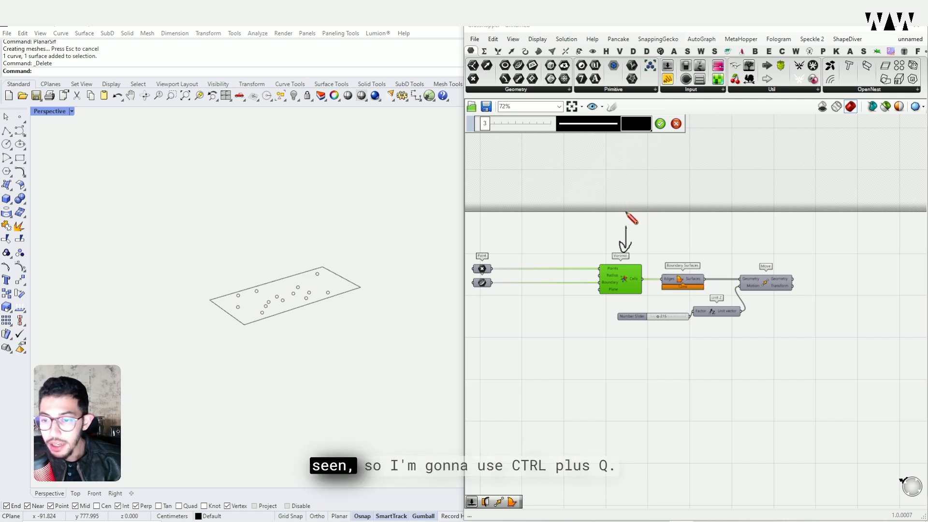
drag(611, 216, 612, 225)
drag(612, 214, 613, 227)
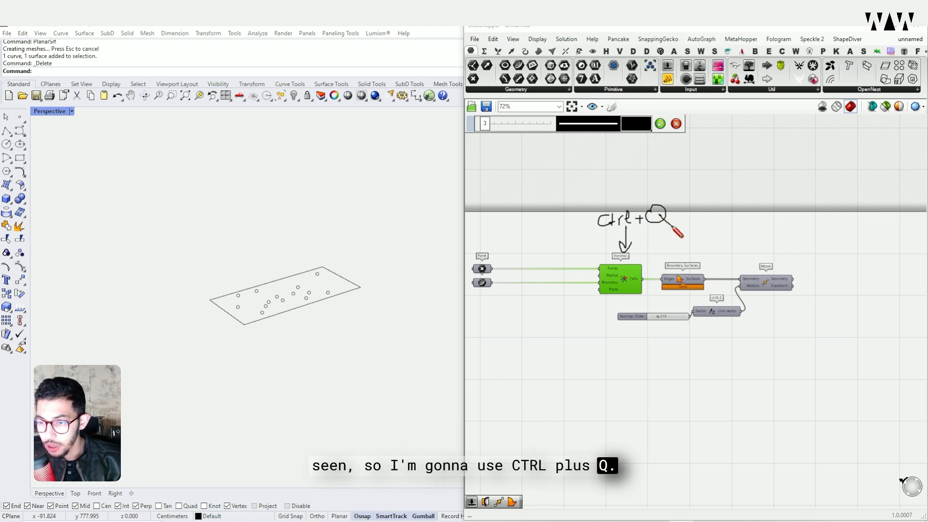
click(660, 124)
Toggle the Voronoi component's preview on and off to demonstrate switching it quickly.
key(ctrl+q)
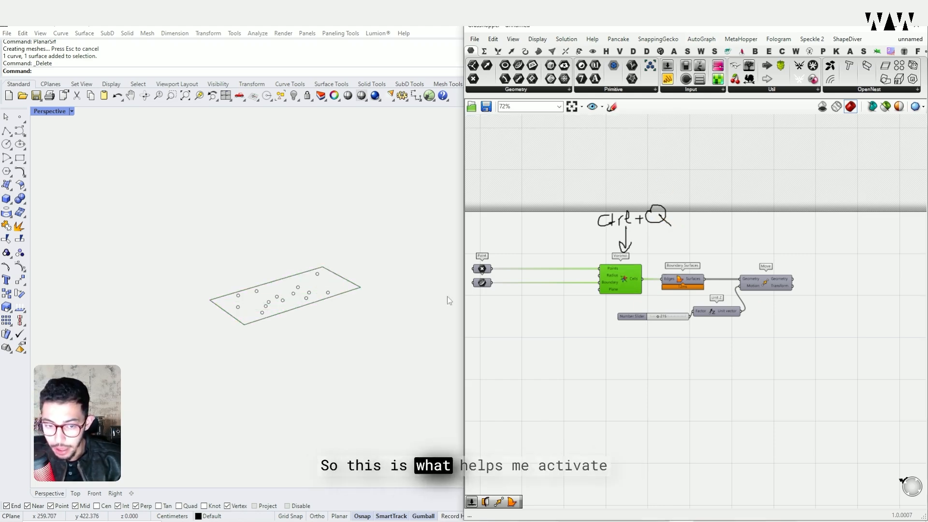
scroll(569, 272, up, 1)
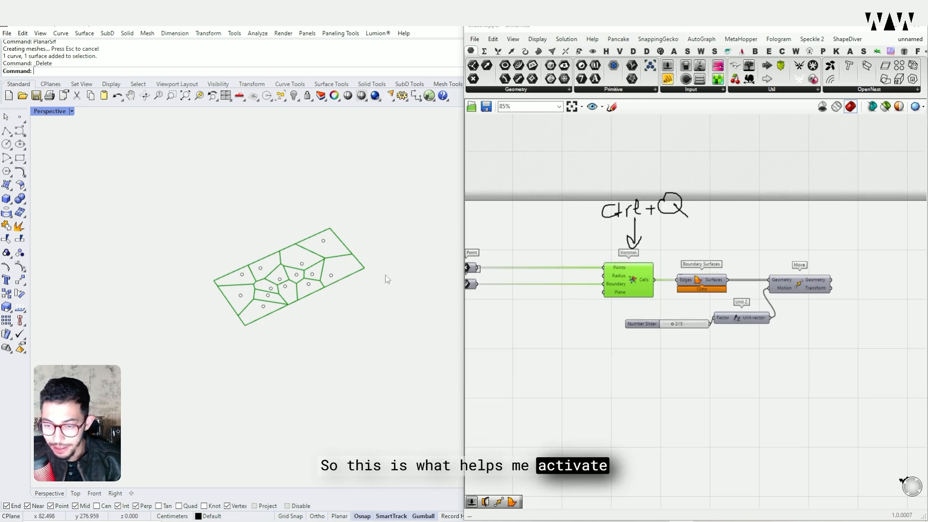
key(ctrl+q)
click(509, 294)
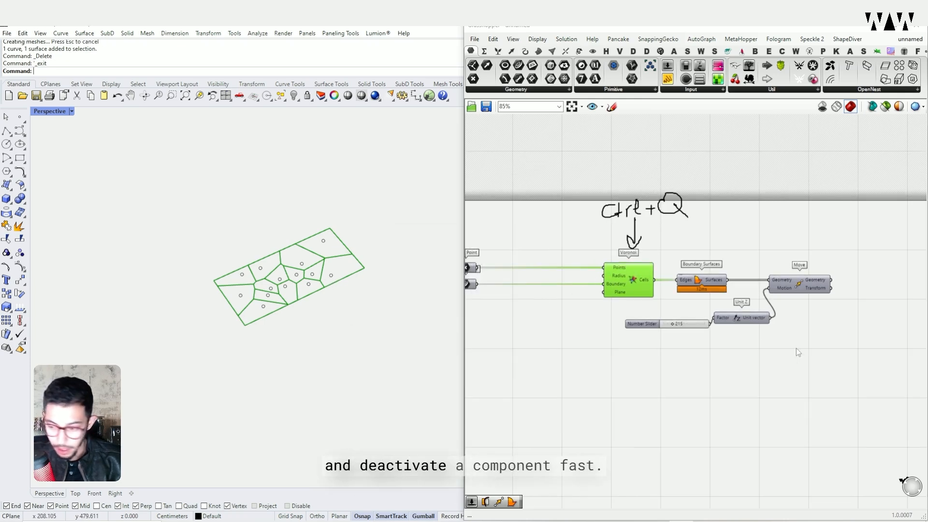
click(652, 332)
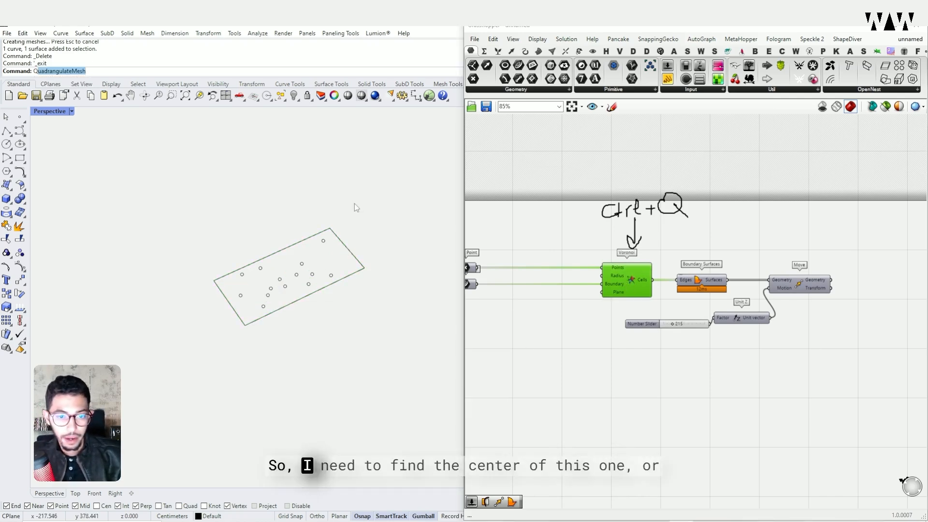
key(ctrl+q)
right_drag(662, 286, 619, 273)
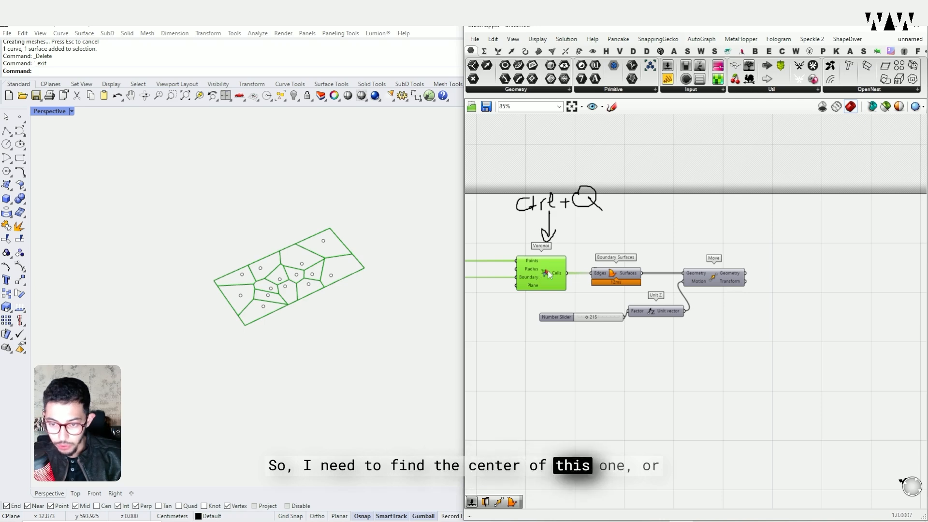
Toggle the preview of the Boundary Surfaces component on and back off.
click(615, 274)
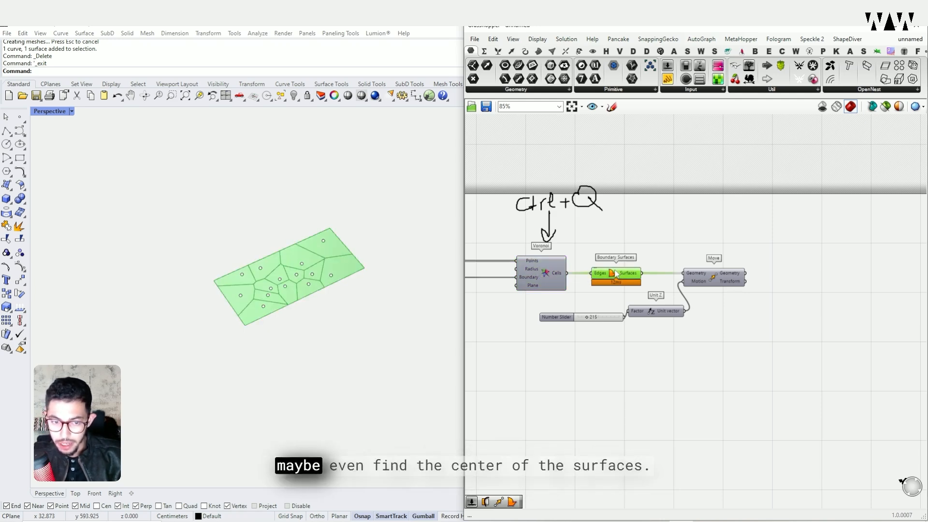
key(ctrl+q)
key(ctrl+q)
key(ctrl+q)
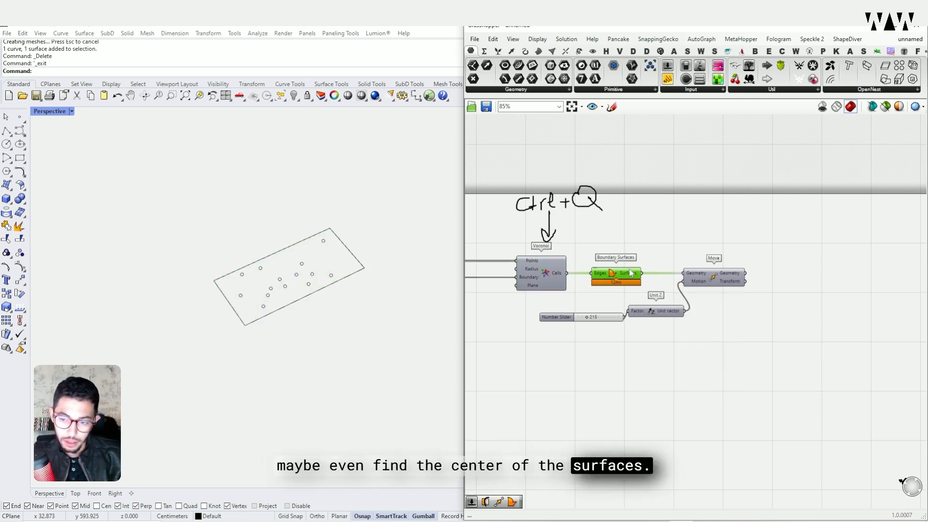
Turn on the Move component's preview and arrange it with Unit Z and the number slider in a lower row.
drag(700, 281, 725, 366)
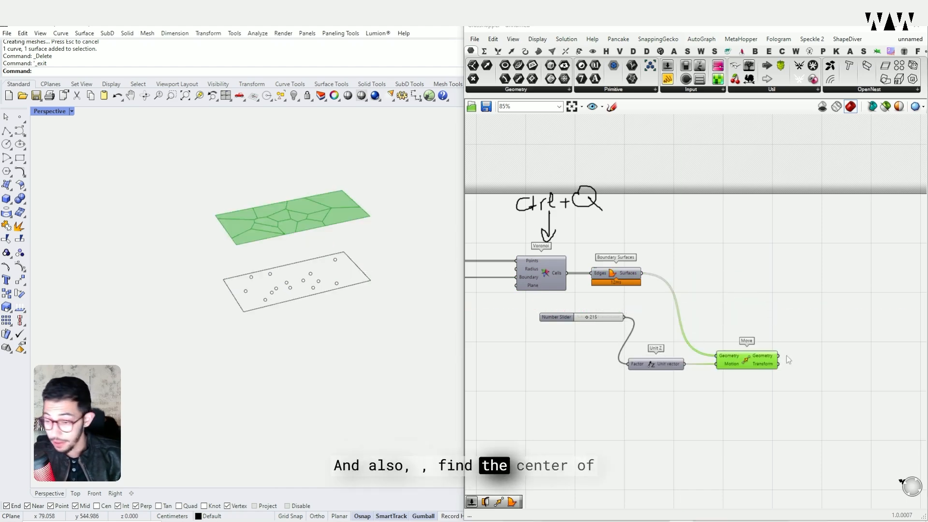
drag(556, 316, 542, 363)
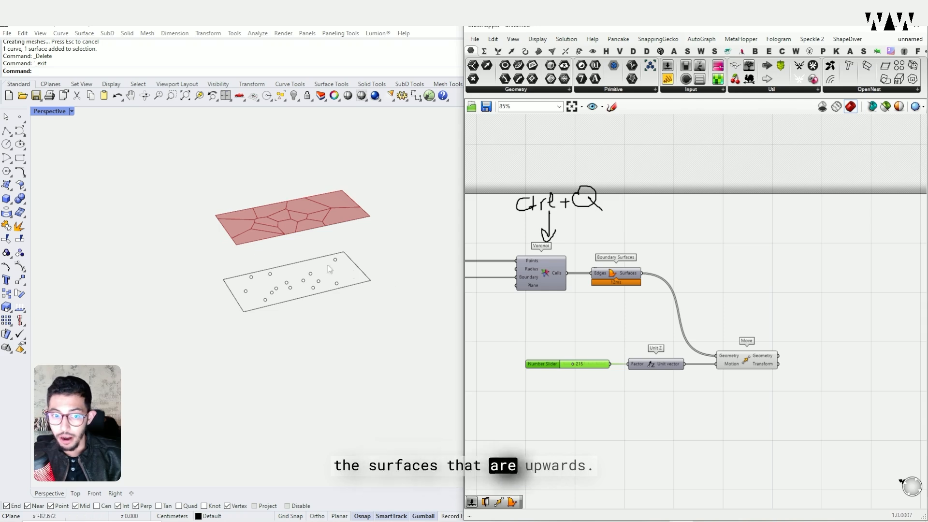
Add an Area component to the canvas between Boundary Surfaces and Move for finding centroids.
right_drag(649, 294, 573, 312)
double_click(644, 279)
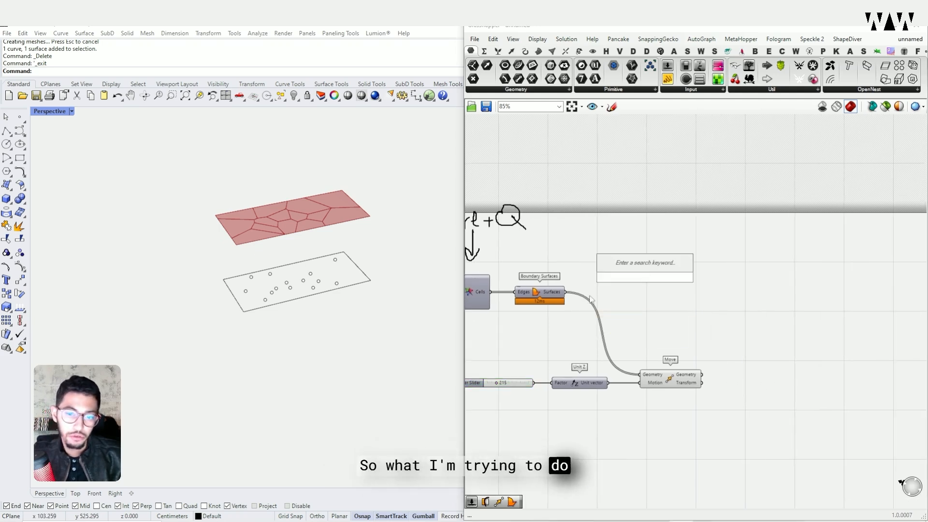
text(area)
key(Return)
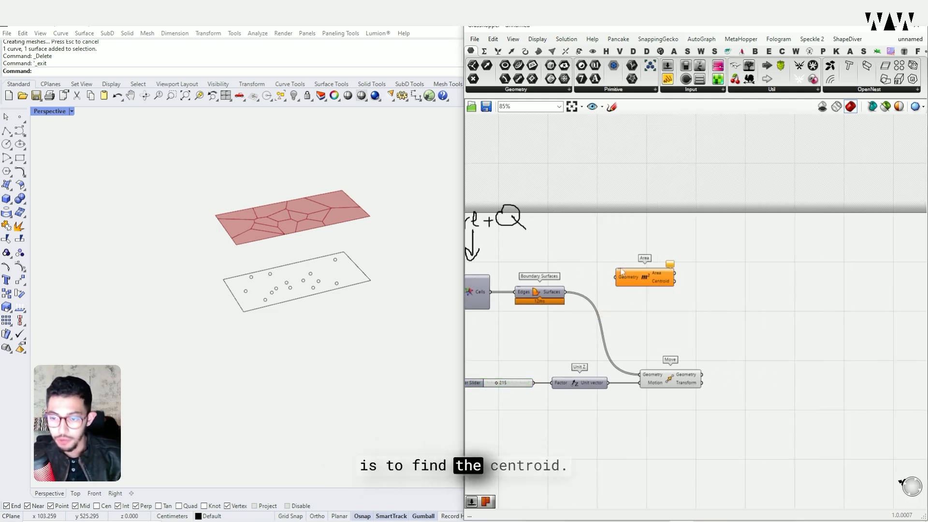
scroll(650, 271, up, 5)
scroll(469, 248, up, 1)
right_drag(469, 249, 526, 245)
scroll(571, 264, down, 2)
scroll(671, 277, up, 2)
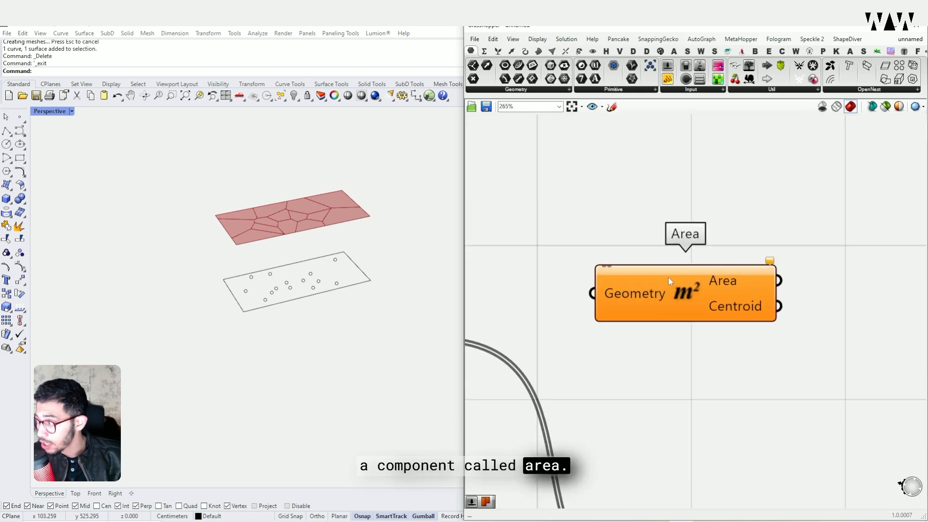
Turn on the Boundary Surfaces preview and connect its Surfaces output to the Area component's Geometry input.
scroll(650, 279, down, 3)
drag(520, 316, 598, 294)
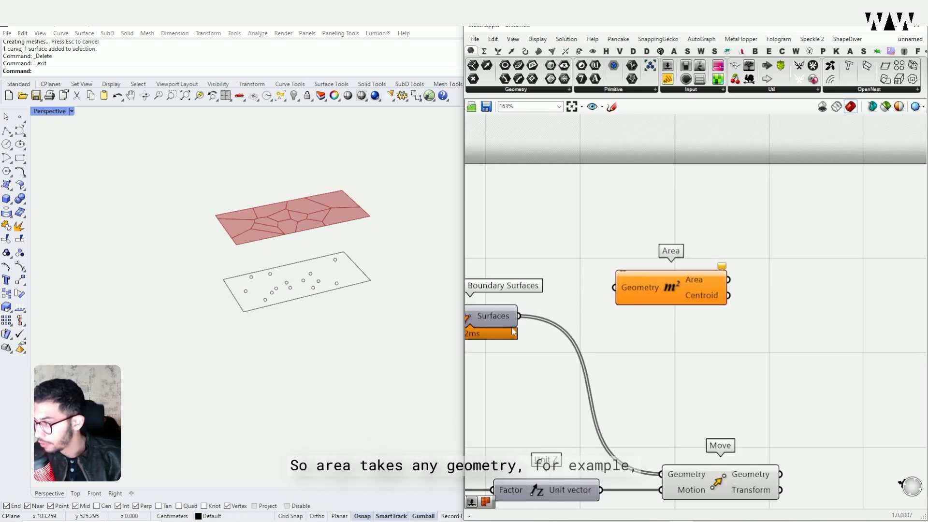
key(ctrl+q)
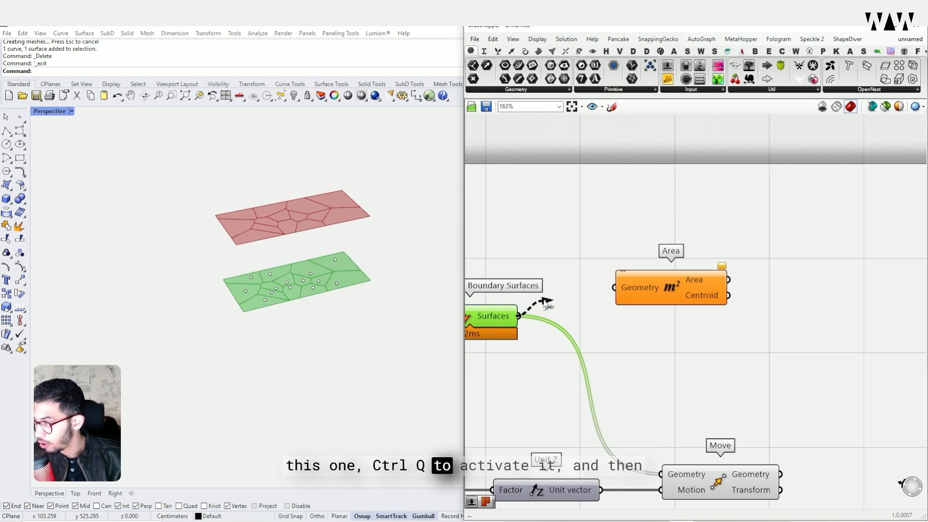
drag(545, 303, 613, 287)
right_drag(629, 348, 621, 368)
scroll(338, 293, up, 3)
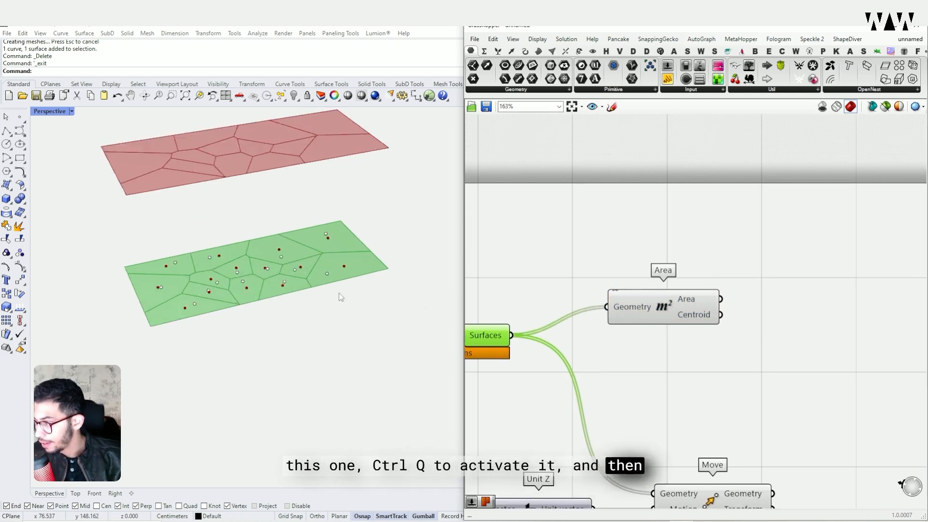
scroll(339, 293, up, 4)
scroll(653, 319, up, 2)
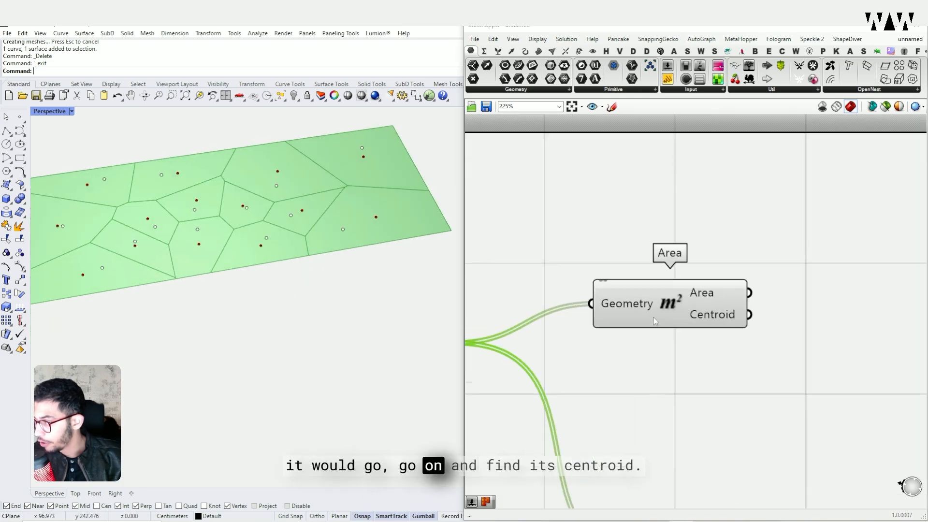
Duplicate the Area component beside Move and connect Move's Geometry output to the copy's Geometry input.
scroll(720, 320, down, 5)
right_drag(718, 322, 705, 292)
scroll(379, 254, down, 5)
alt+drag(669, 281, 804, 373)
drag(735, 395, 768, 373)
shift+right_drag(354, 256, 373, 292)
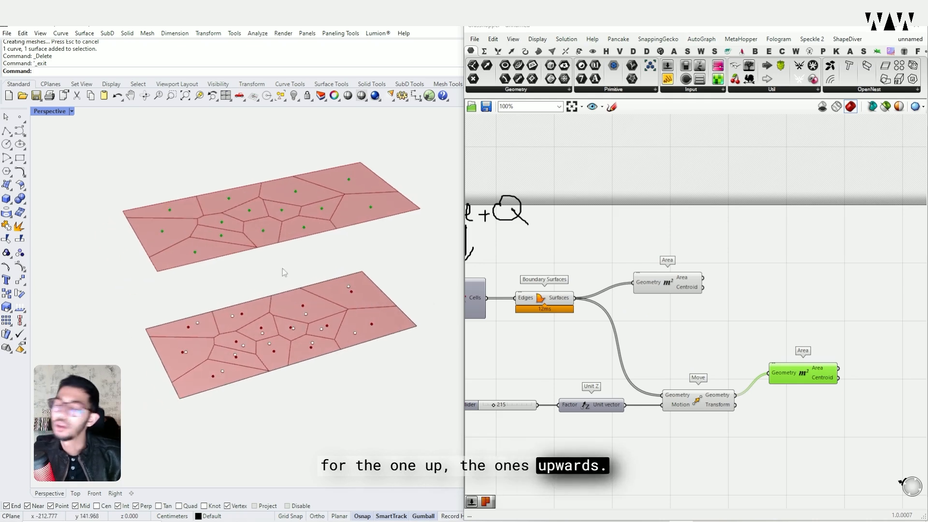
right_drag(341, 259, 431, 298)
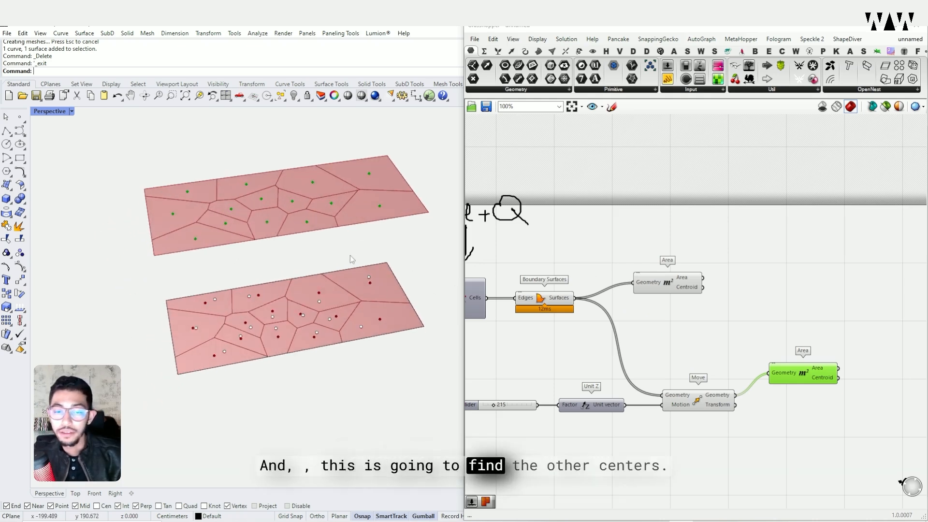
Select the original Rhino points and boundary curve around the lower surfaces and hide them.
drag(420, 257, 164, 361)
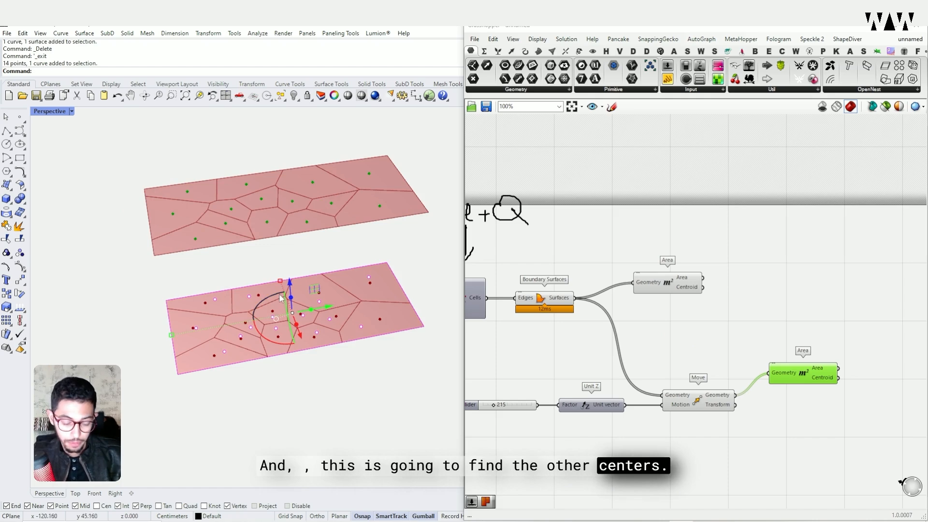
key(ctrl+h)
right_drag(281, 298, 241, 331)
Shift the upper Area component further along the canvas and align the second Area component with Move.
drag(646, 285, 752, 283)
right_drag(753, 283, 632, 259)
drag(682, 354, 668, 376)
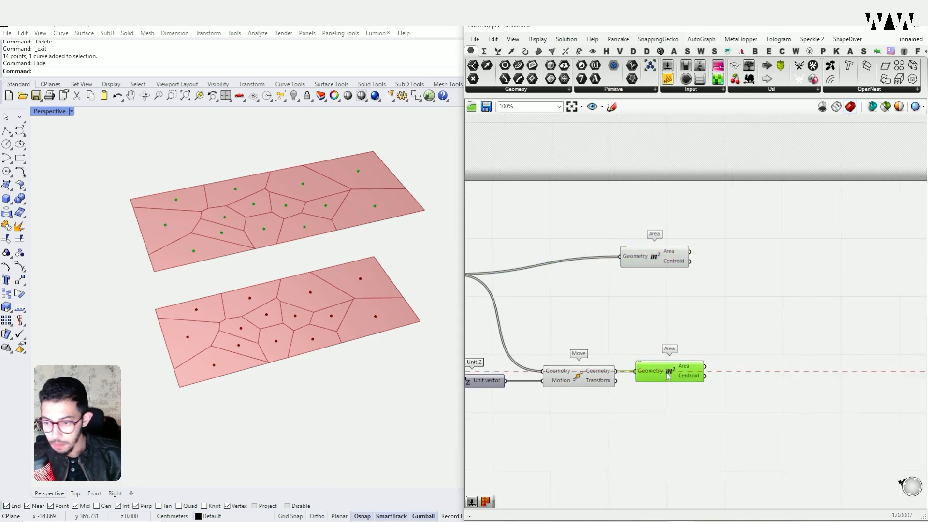
Add a Line component, connecting the lower surfaces' centroids to Start Point and the moved surfaces' centroids to End Point.
text(line)
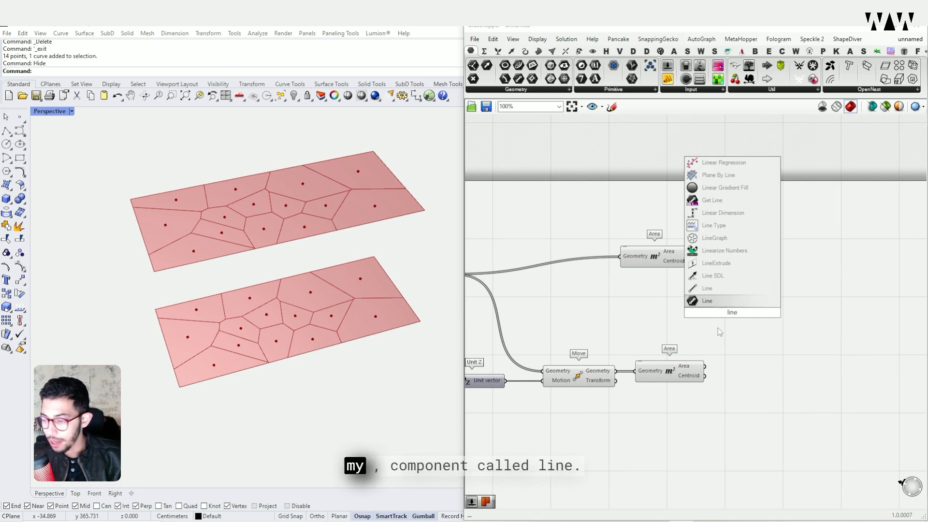
click(707, 301)
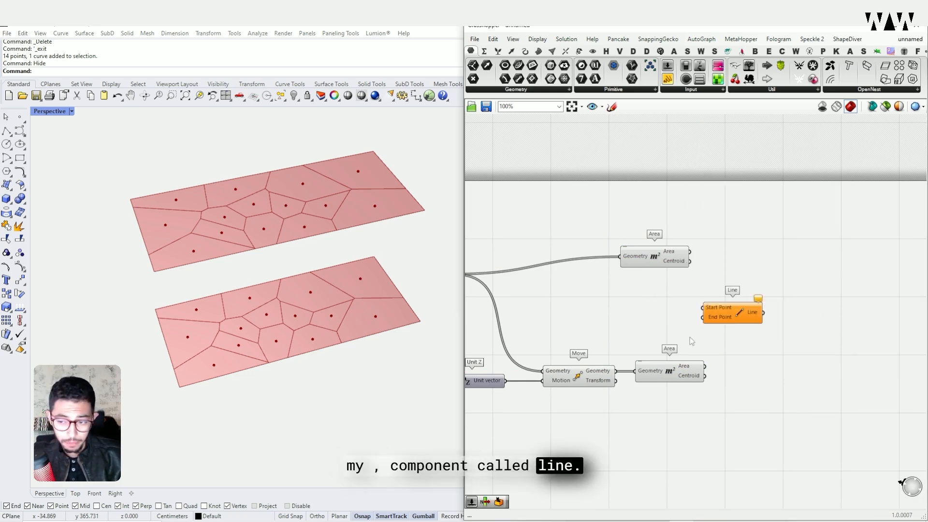
click(684, 263)
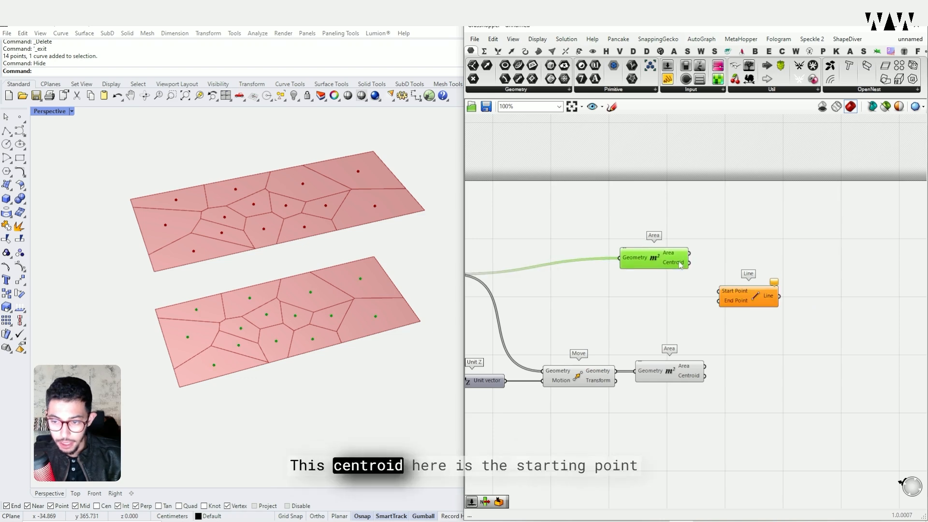
drag(689, 263, 705, 378)
right_drag(387, 288, 467, 240)
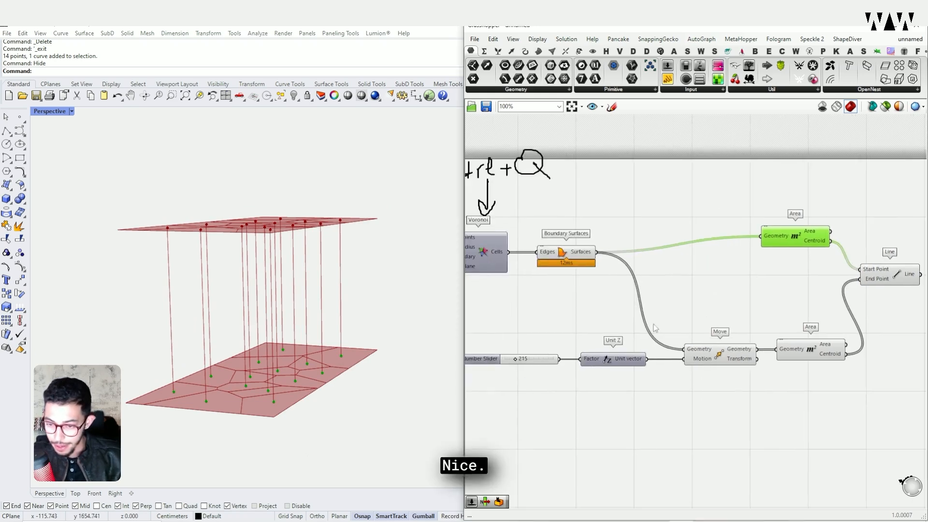
Lower the number slider feeding Unit Z to reduce the height of the raised surfaces and lines.
scroll(609, 346, up, 5)
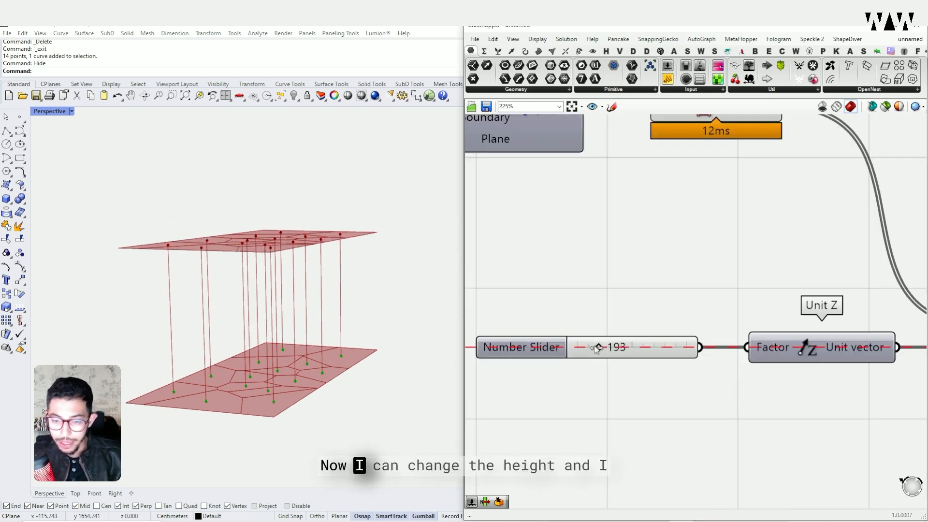
mouse_move(599, 346)
mouse_down()
mouse_move(614, 345)
mouse_move(596, 347)
mouse_up()
right_drag(405, 348, 338, 356)
Tidy the layout by aligning the upper Area component with Boundary Surfaces and placing Line beyond both Area components.
scroll(640, 316, down, 5)
right_drag(840, 261, 628, 304)
drag(691, 255, 684, 268)
scroll(703, 269, down, 2)
drag(765, 291, 789, 298)
drag(694, 261, 687, 266)
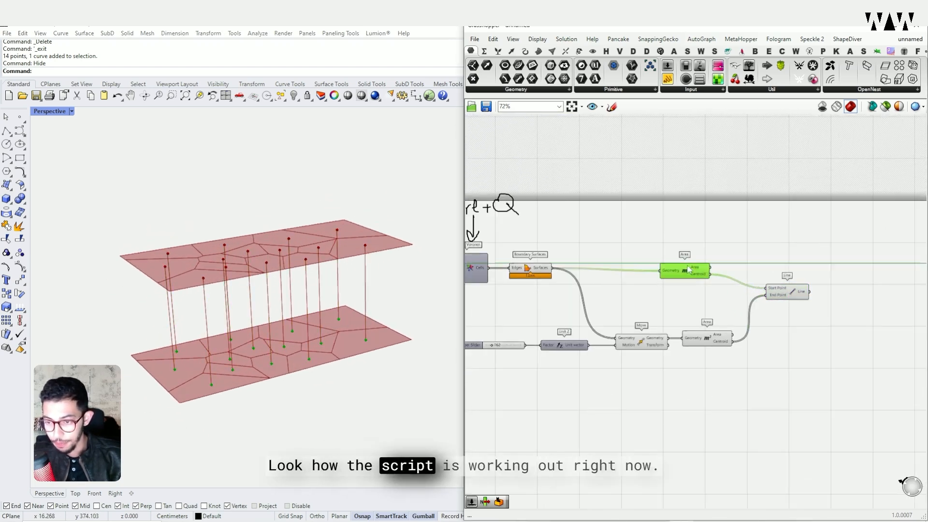
Turn off the previews of both Area components and the Move component.
scroll(646, 264, down, 5)
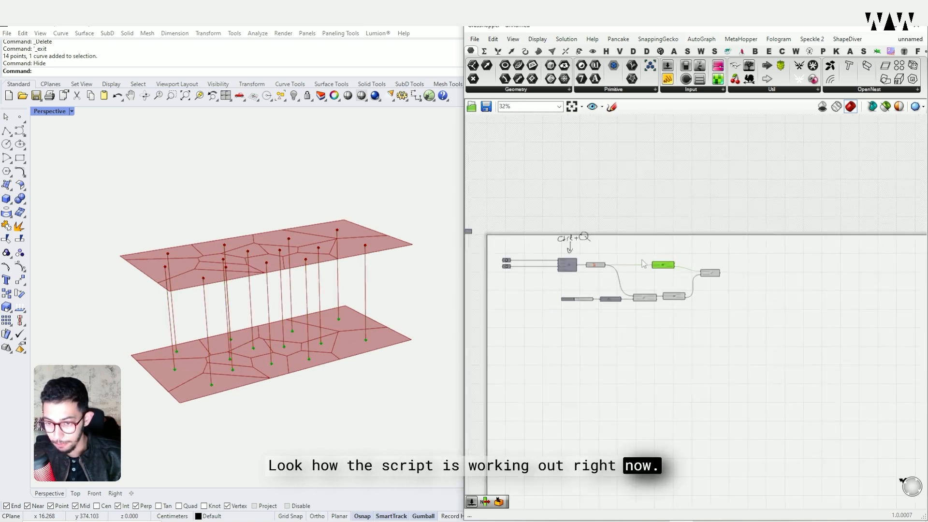
mouse_move(640, 262)
right_down()
mouse_move(736, 269)
mouse_move(696, 285)
mouse_move(650, 270)
right_up()
scroll(773, 279, up, 5)
click(669, 336)
key(ctrl+q)
click(608, 338)
key(ctrl+q)
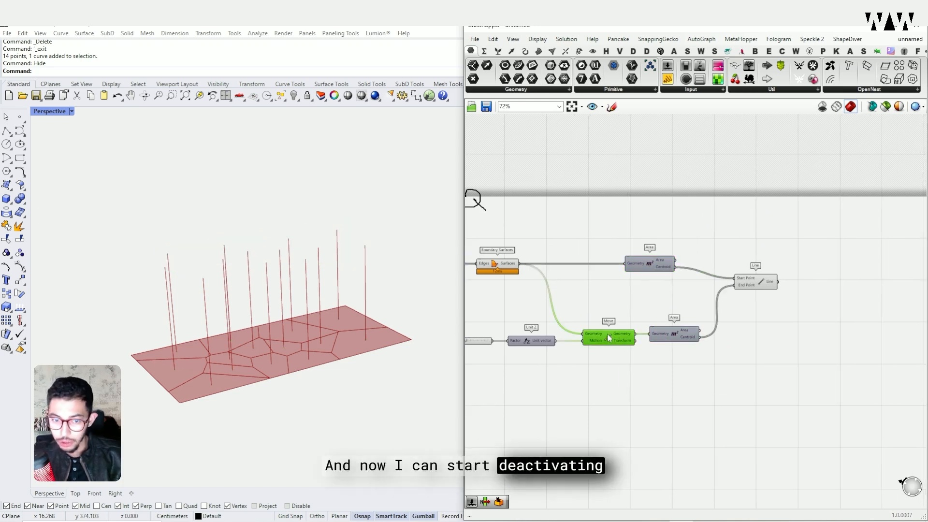
Turn the Move component's preview back on and toggle the Boundary Surfaces preview off and on again.
key(ctrl+q)
right_drag(755, 294, 652, 302)
right_drag(485, 333, 680, 332)
click(584, 275)
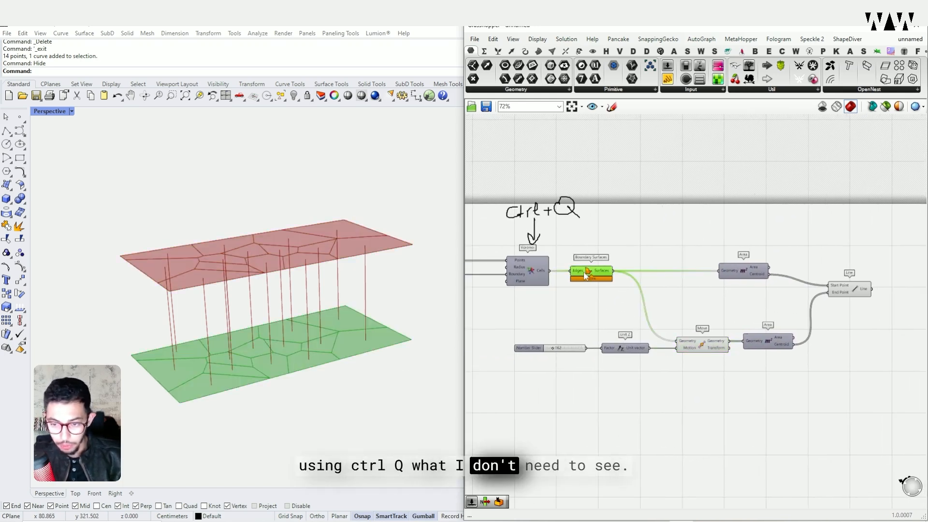
key(ctrl+q)
key(ctrl+q)
right_drag(706, 302, 614, 342)
scroll(337, 348, up, 2)
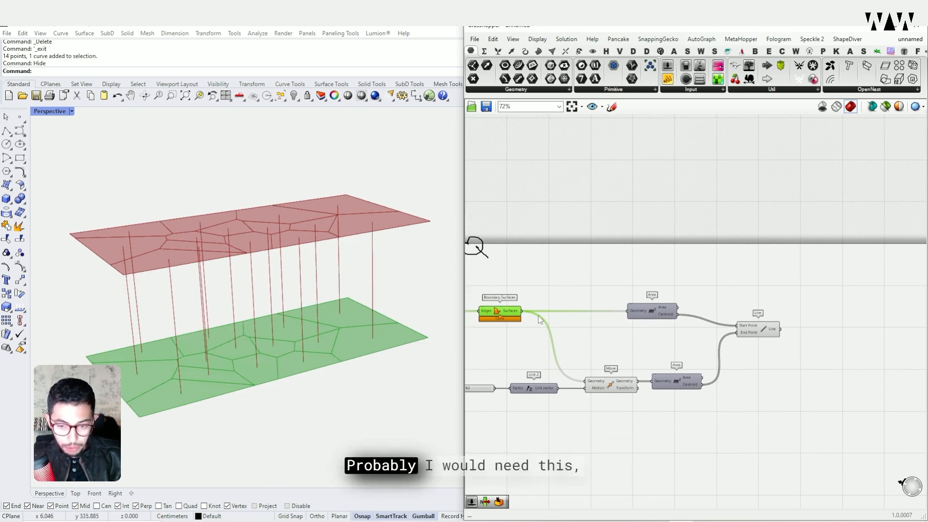
Add a Pipe component beside the Line component and connect the Line output to its Curve input.
right_drag(539, 320, 417, 311)
click(636, 320)
double_click(728, 308)
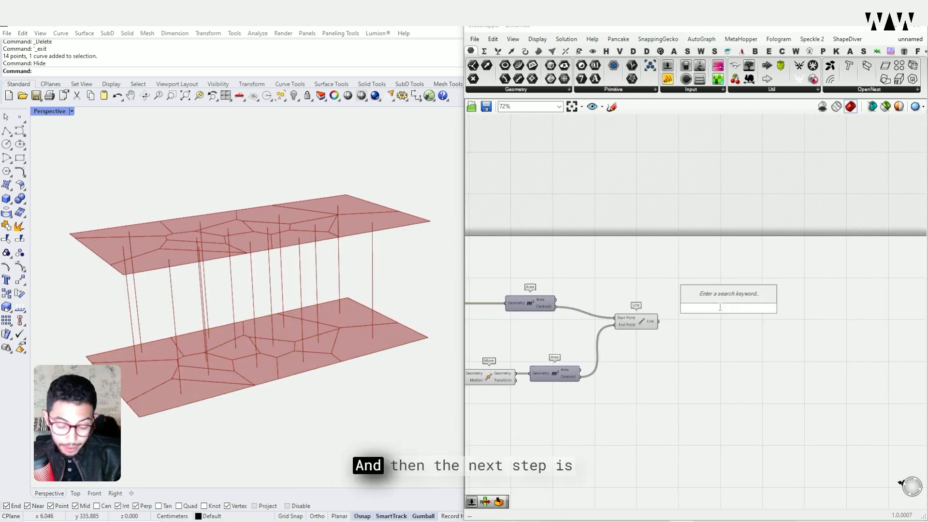
text(pipe)
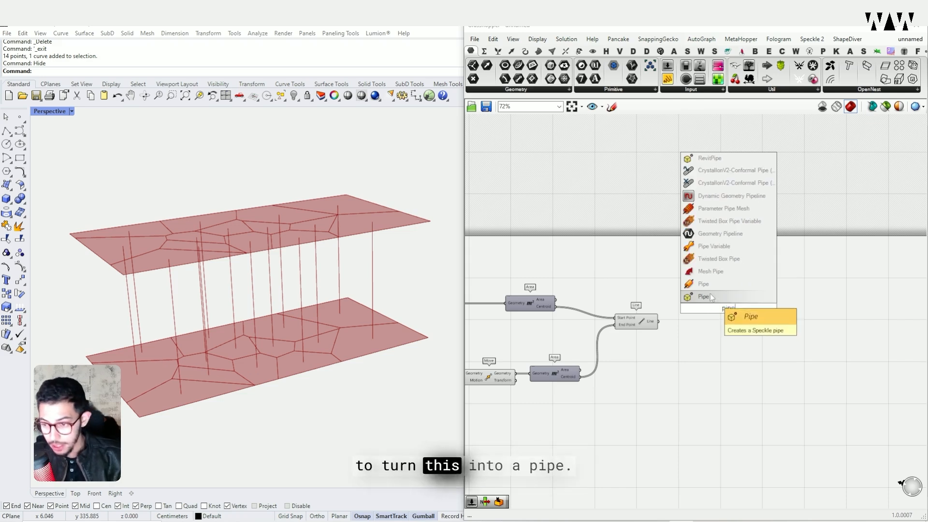
click(709, 284)
scroll(711, 301, up, 3)
drag(708, 301, 685, 330)
drag(610, 339, 747, 352)
click(620, 394)
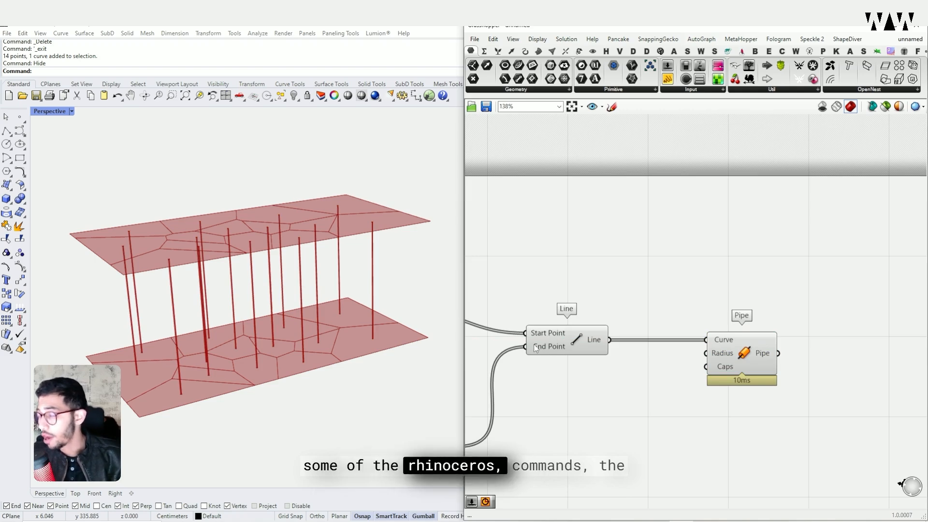
click(751, 349)
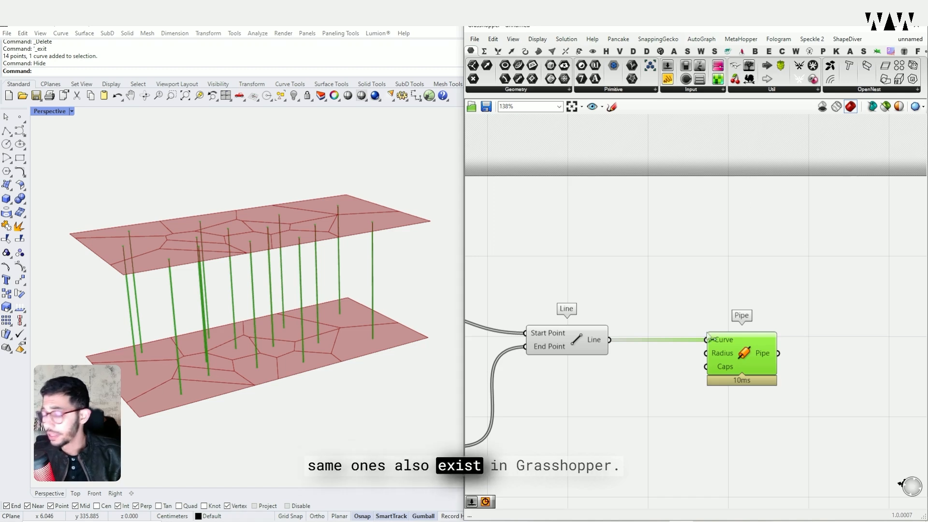
Create a number slider set to 2.22 and connect it to the Pipe's Radius input.
right_drag(711, 337, 689, 238)
click(594, 322)
text(2.22)
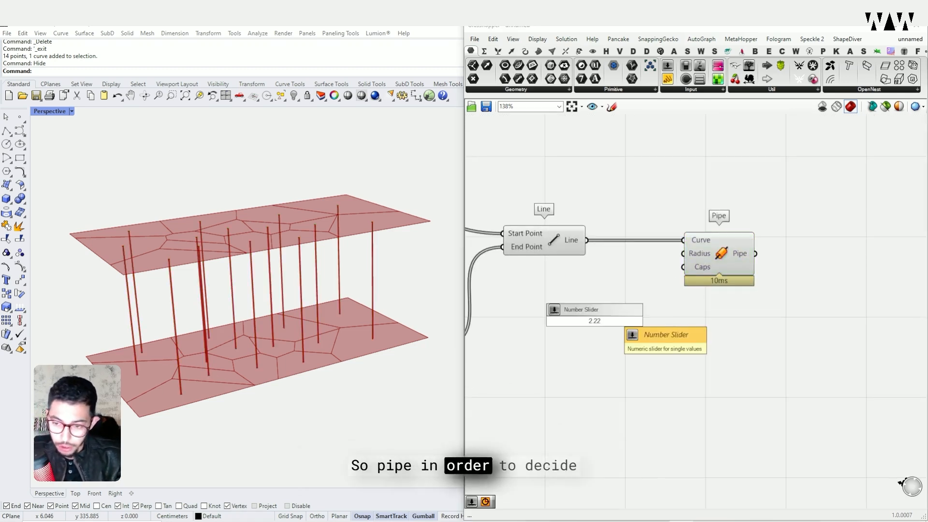
key(Return)
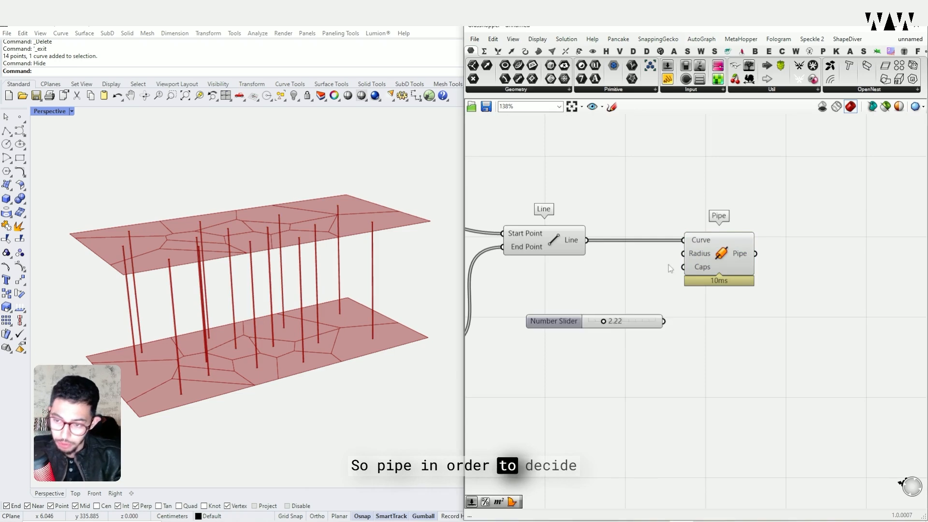
drag(683, 253, 664, 321)
Show the hidden source points and boundary rectangle in the Rhino viewport.
right_drag(285, 309, 281, 272)
right_drag(318, 333, 305, 357)
scroll(328, 366, down, 5)
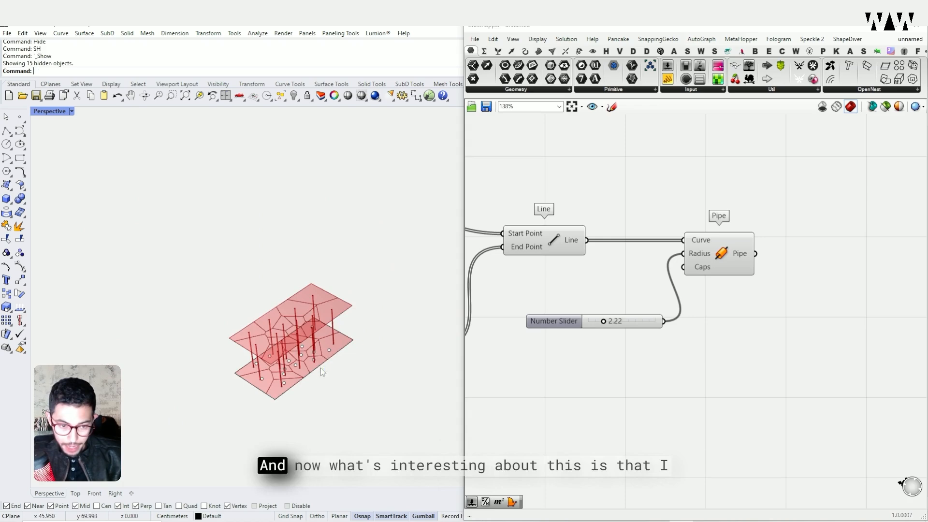
text(H)
key(Return)
Select the boundary rectangle, scale it up around the points, and deselect it.
drag(275, 346, 213, 310)
right_drag(283, 346, 335, 381)
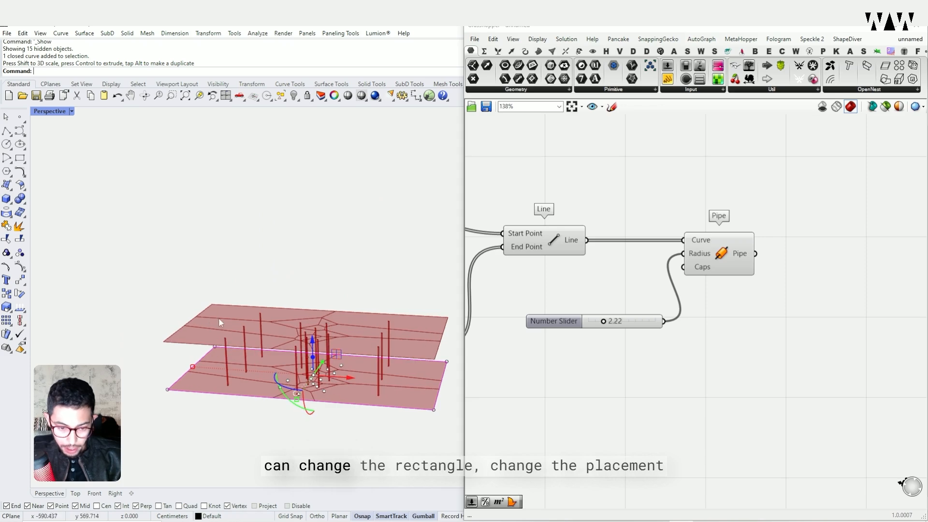
right_drag(219, 321, 310, 359)
key(Escape)
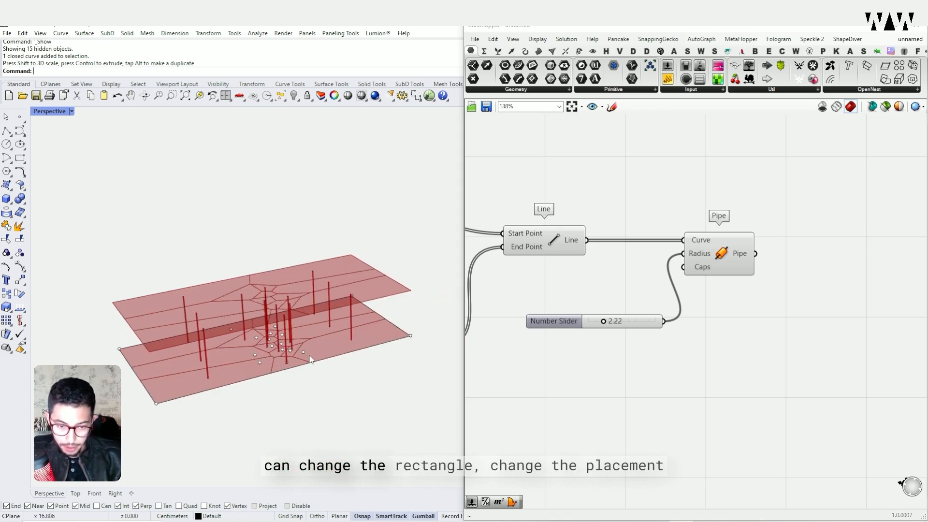
Move three of the clustered Voronoi points outward to new positions within the boundary rectangle.
click(303, 353)
drag(323, 326, 364, 318)
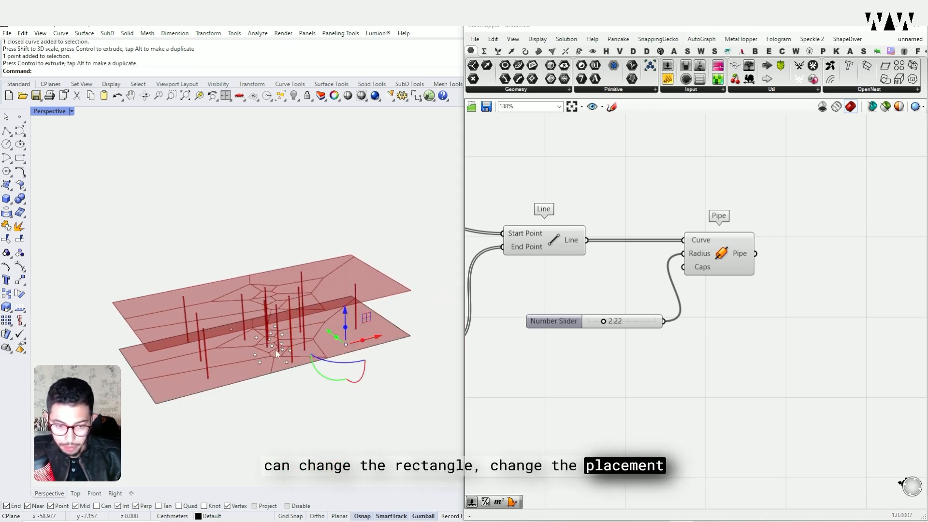
right_drag(276, 352, 290, 406)
click(294, 380)
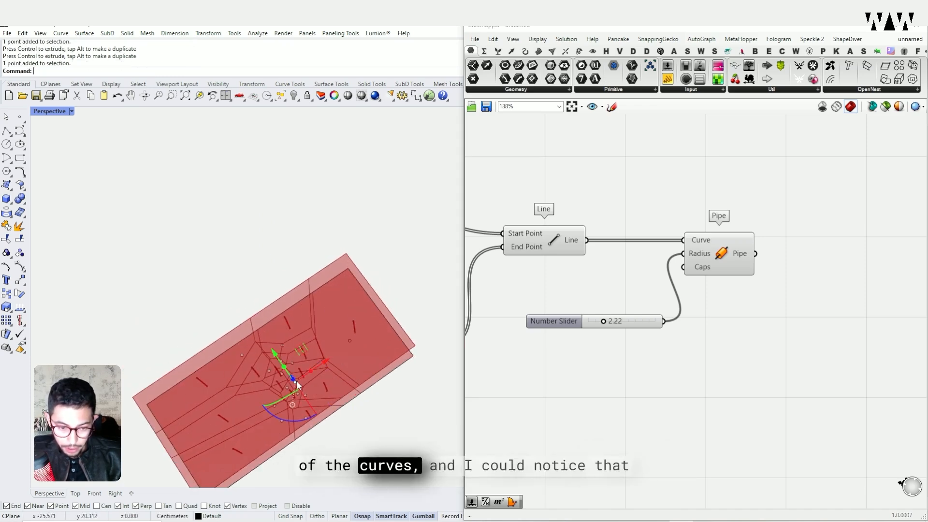
drag(304, 350, 387, 333)
right_drag(240, 410, 259, 343)
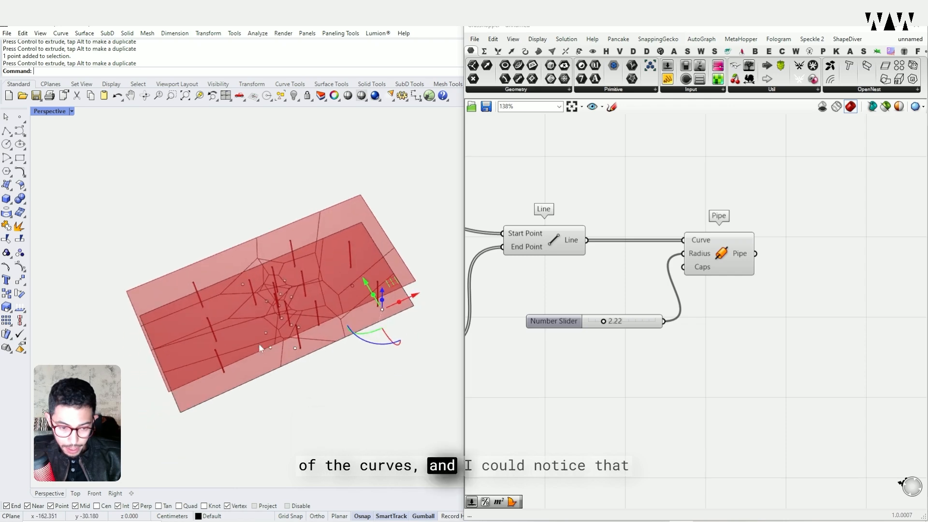
drag(279, 306, 231, 317)
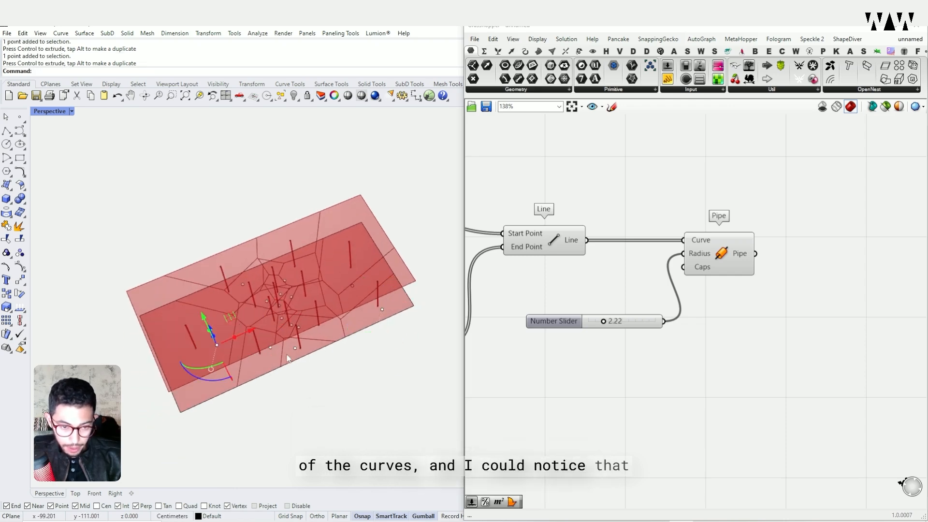
right_drag(287, 357, 300, 266)
click(317, 264)
Turn off the previews of the Line and Pipe components.
click(737, 256)
right_drag(578, 239, 578, 260)
click(555, 262)
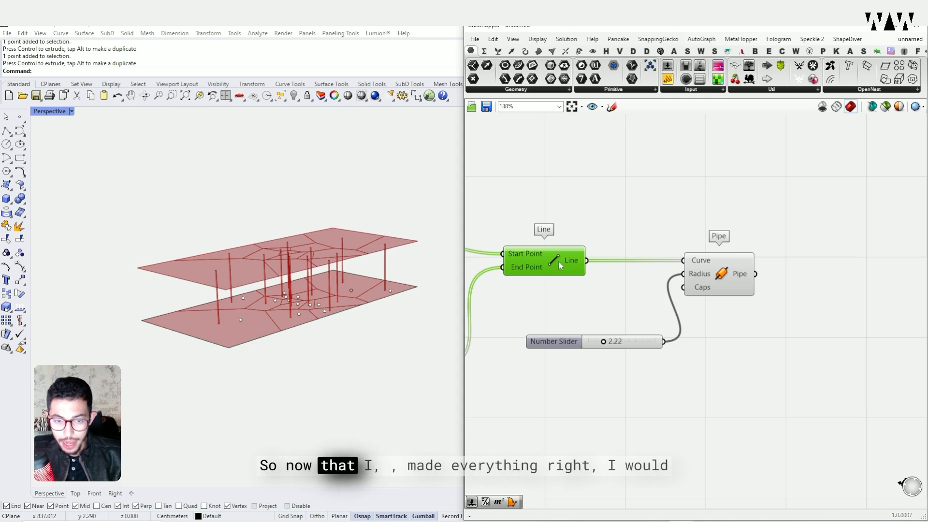
click(713, 270)
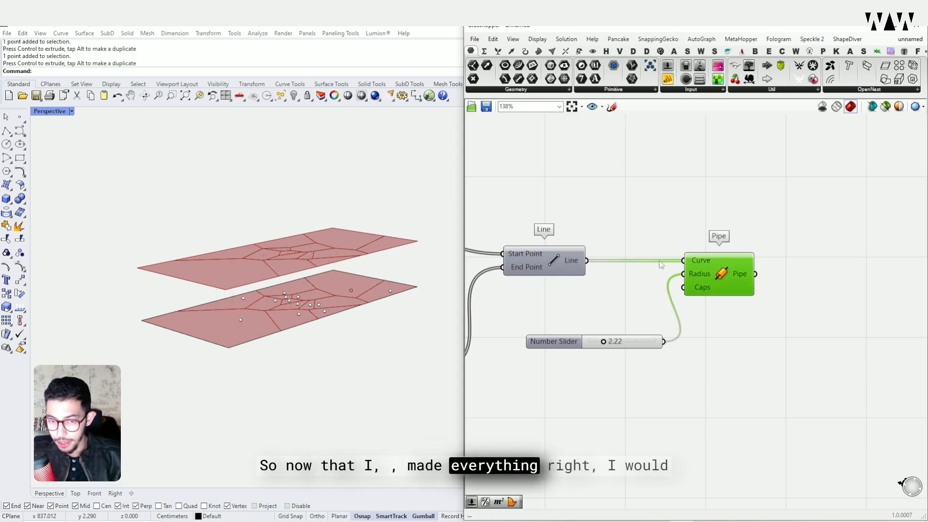
Examine the crown-shyness reference photo on the Miro board and compare its gaps with the Voronoi surfaces in Rhino.
right_drag(598, 257, 749, 257)
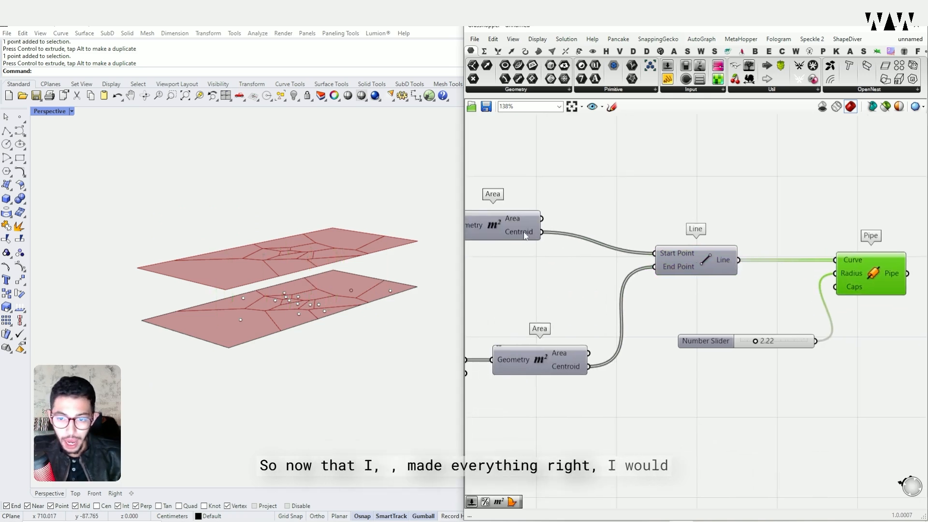
right_drag(525, 235, 598, 289)
scroll(360, 263, up, 5)
right_drag(336, 259, 381, 289)
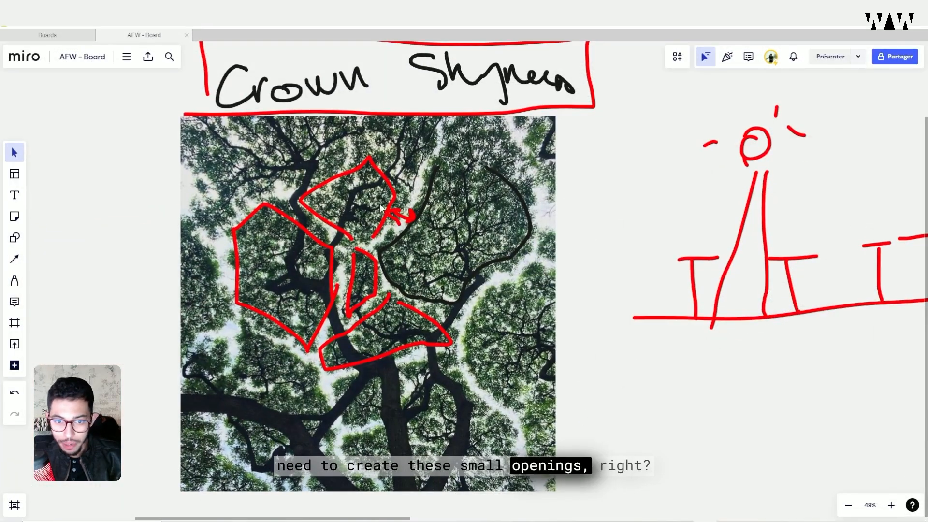
scroll(396, 196, up, 6)
scroll(381, 240, down, 6)
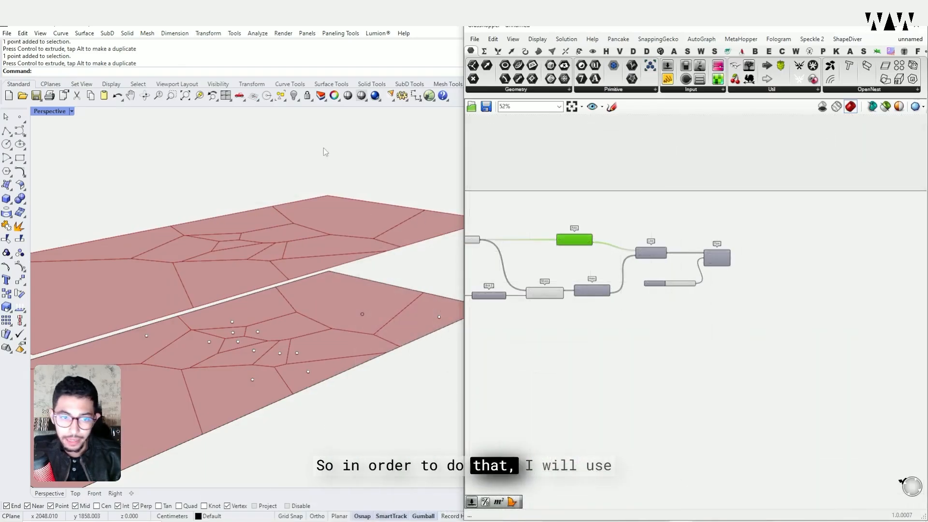
right_drag(323, 148, 345, 176)
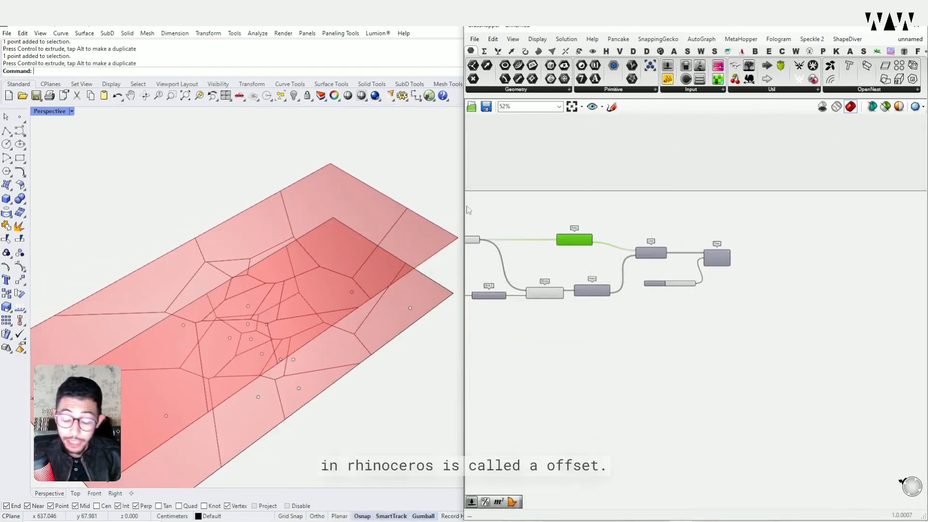
Add an Offset Curve component and place it above the Pipe component.
right_drag(680, 228, 578, 222)
double_click(577, 222)
text(offs)
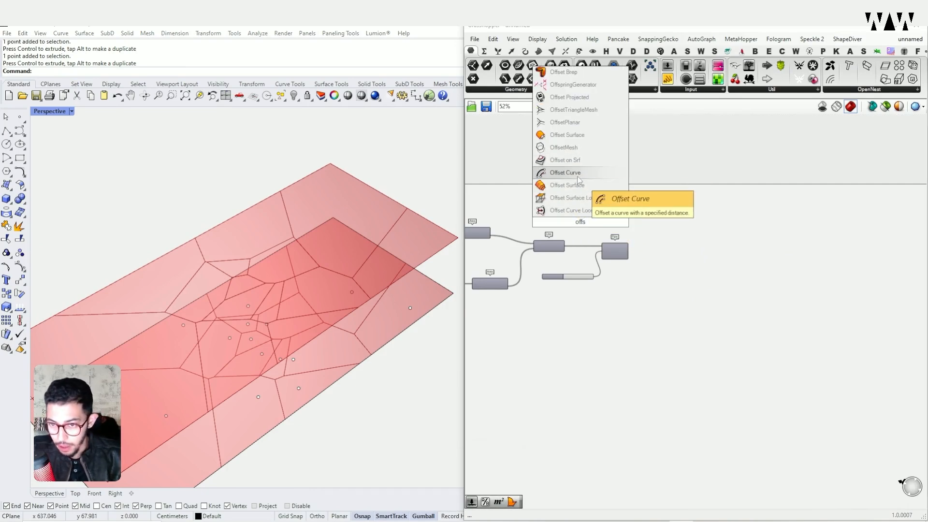
click(579, 179)
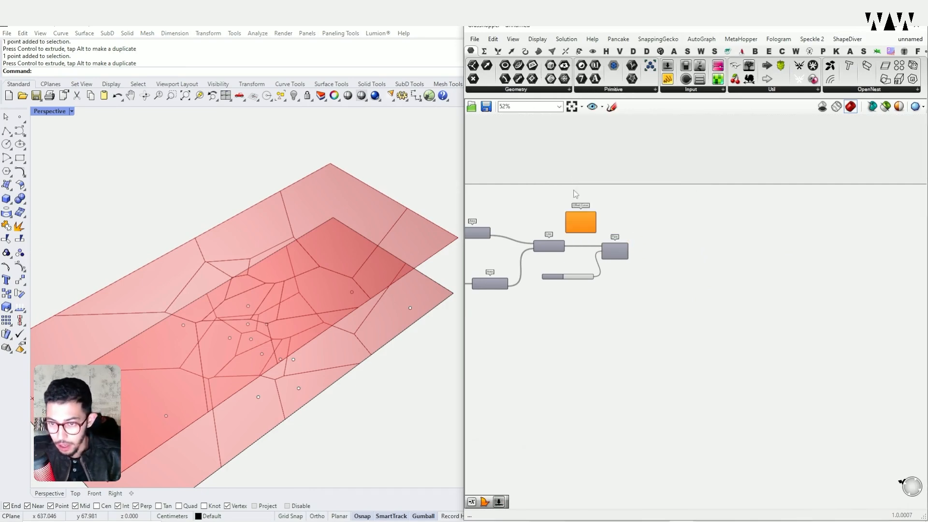
scroll(579, 217, up, 5)
drag(579, 217, 680, 199)
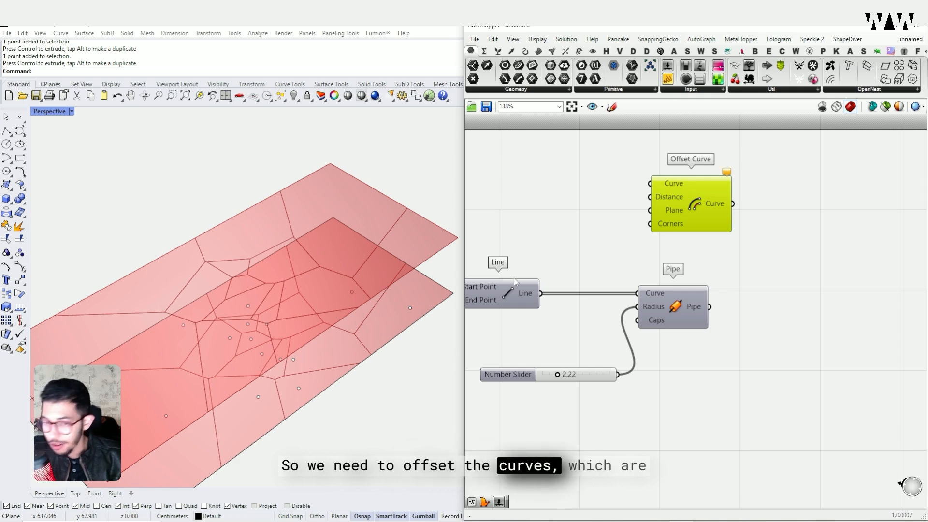
Reposition the Offset Curve component below the Area component that follows Move.
right_drag(514, 279, 621, 283)
click(621, 285)
right_drag(683, 269, 777, 245)
scroll(778, 245, down, 3)
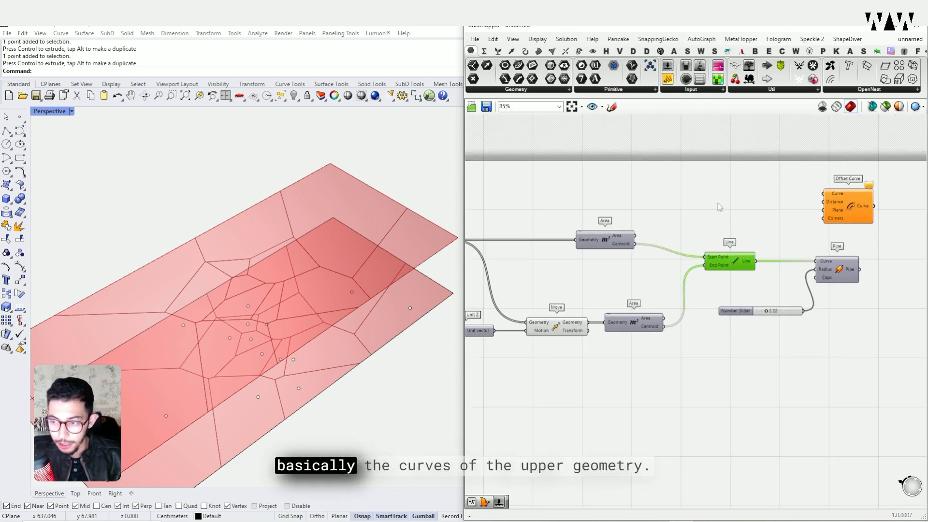
right_drag(563, 230, 660, 236)
click(562, 251)
right_drag(608, 292, 582, 247)
drag(697, 148, 715, 323)
click(667, 295)
right_drag(657, 319, 646, 277)
right_drag(251, 382, 328, 284)
click(708, 289)
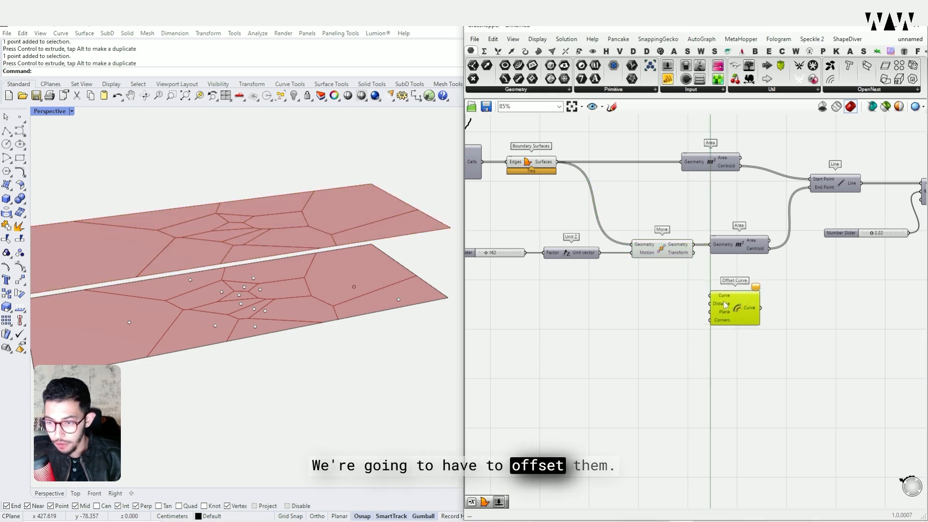
Add a Curve parameter fed by Move's Geometry output and connect it to Offset Curve's Curve input.
click(689, 249)
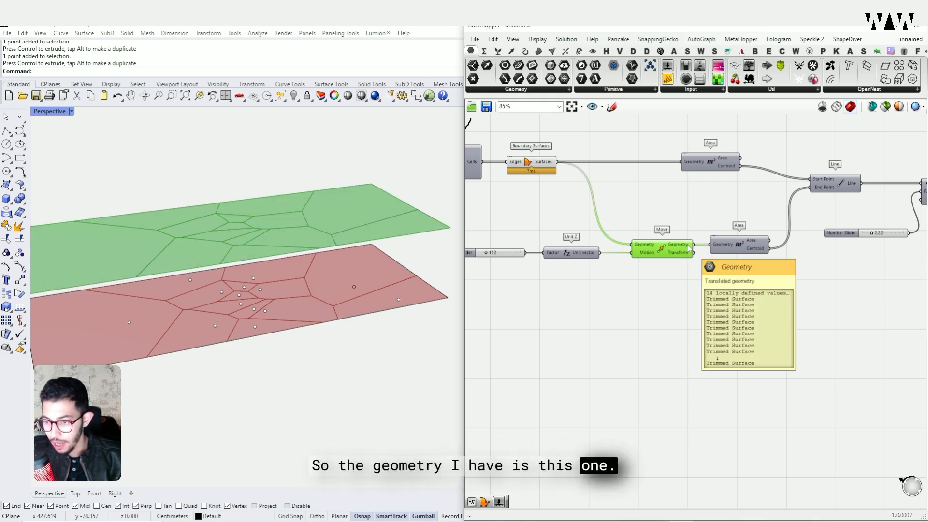
scroll(689, 249, up, 4)
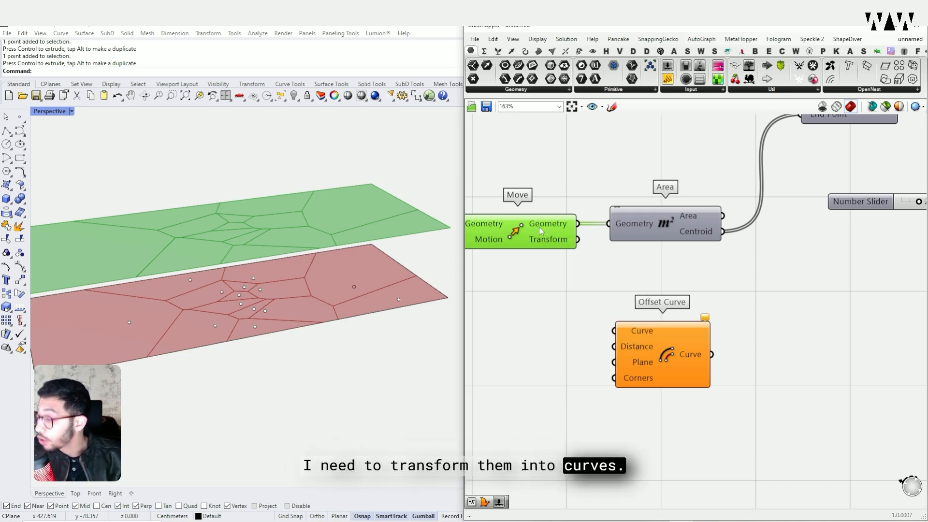
click(561, 289)
double_click(555, 312)
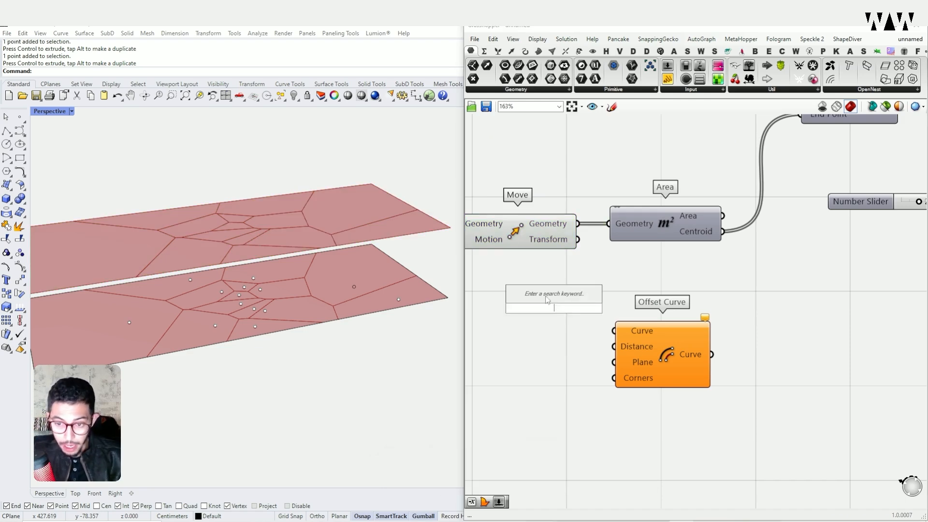
text(curve)
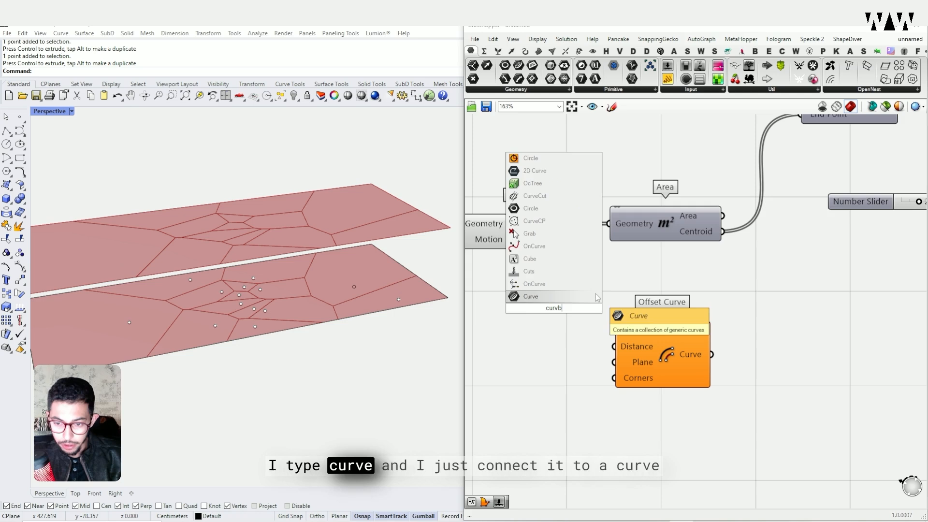
click(532, 296)
drag(533, 308, 535, 308)
drag(555, 306, 622, 277)
mouse_move(623, 277)
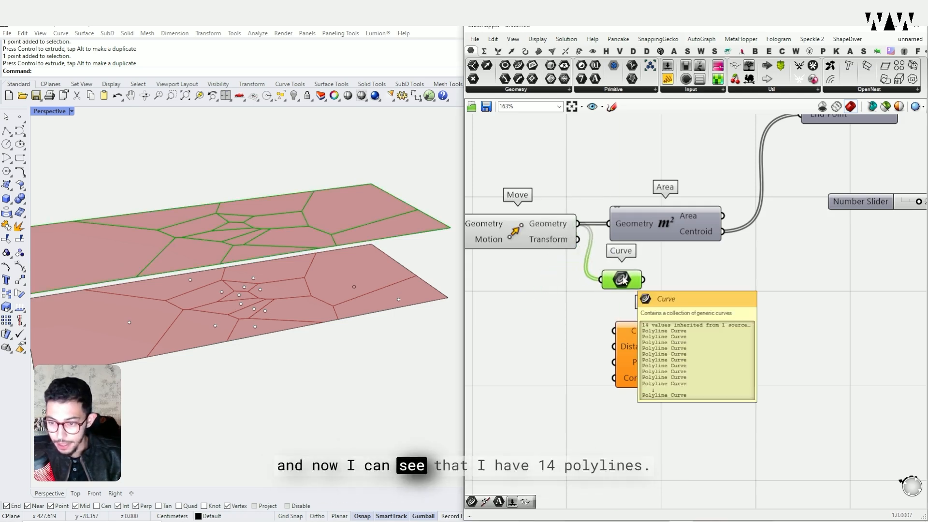
right_drag(655, 281, 611, 256)
drag(599, 254, 577, 304)
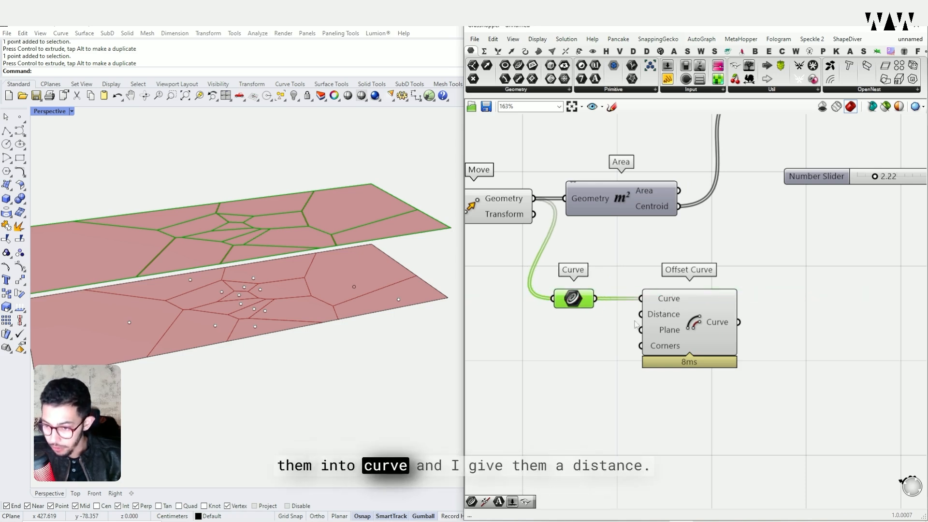
Create a number slider set to 13 and connect it to Offset Curve's Distance input.
double_click(508, 326)
text(13)
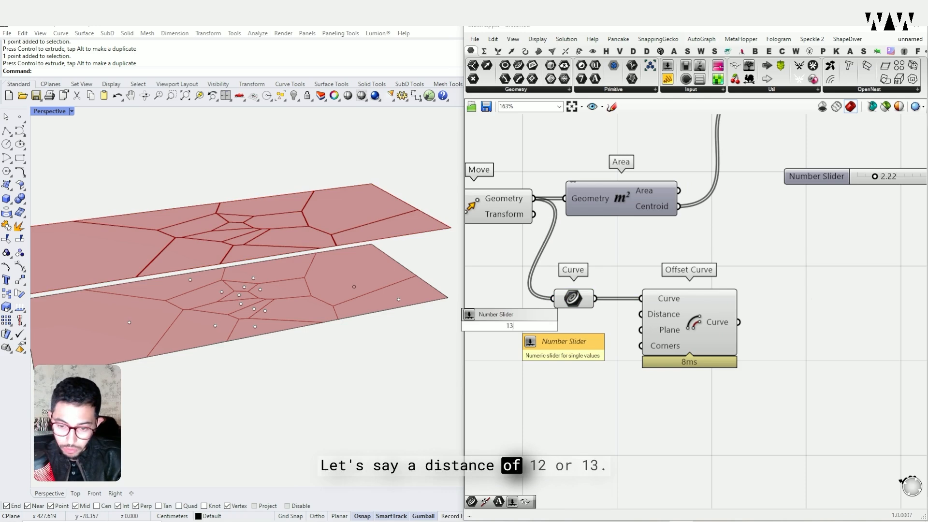
key(Return)
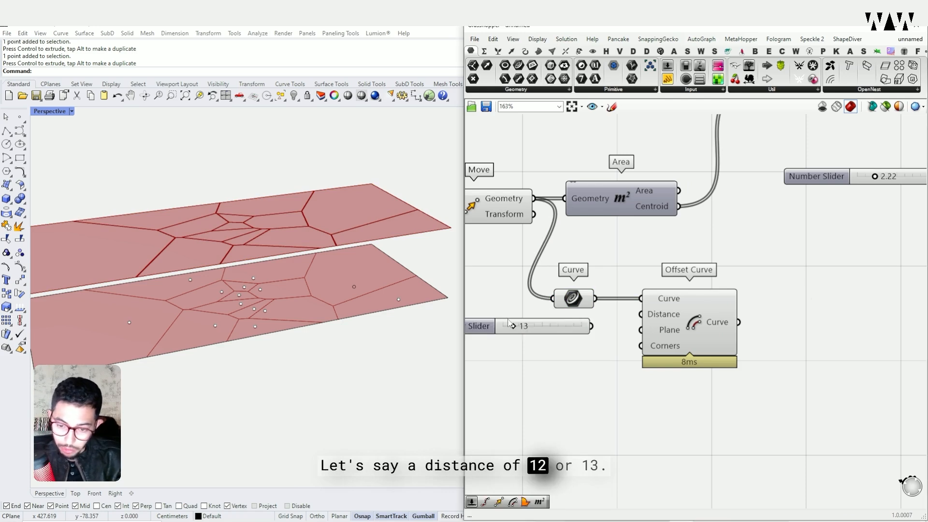
drag(593, 330, 591, 326)
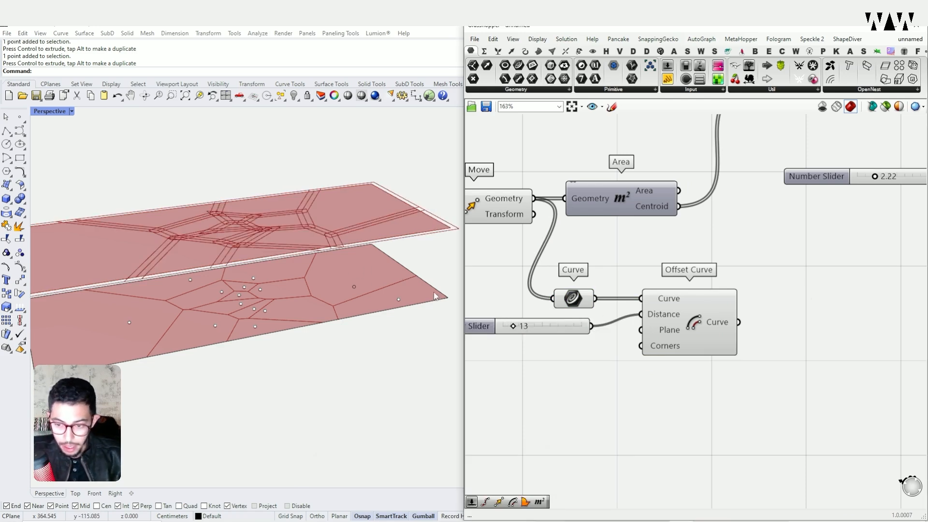
Insert a Negative component between the 13 slider and Offset Curve's Distance input, making room for it beside Offset Curve.
right_drag(353, 285, 321, 257)
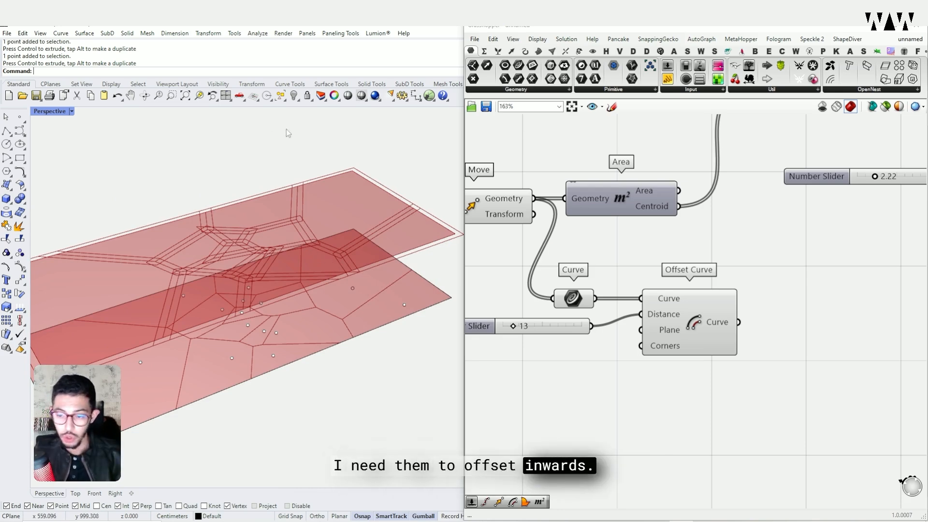
drag(691, 338, 761, 338)
double_click(624, 345)
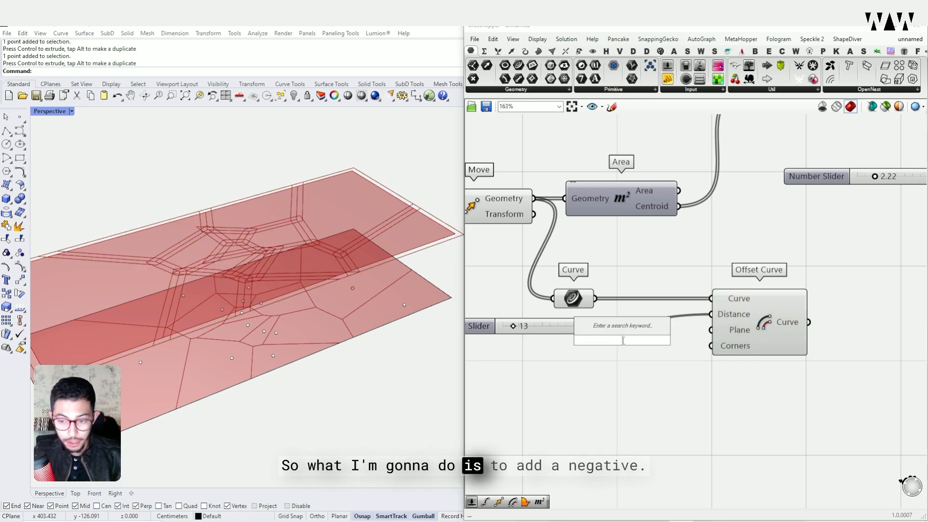
text(eg)
click(609, 329)
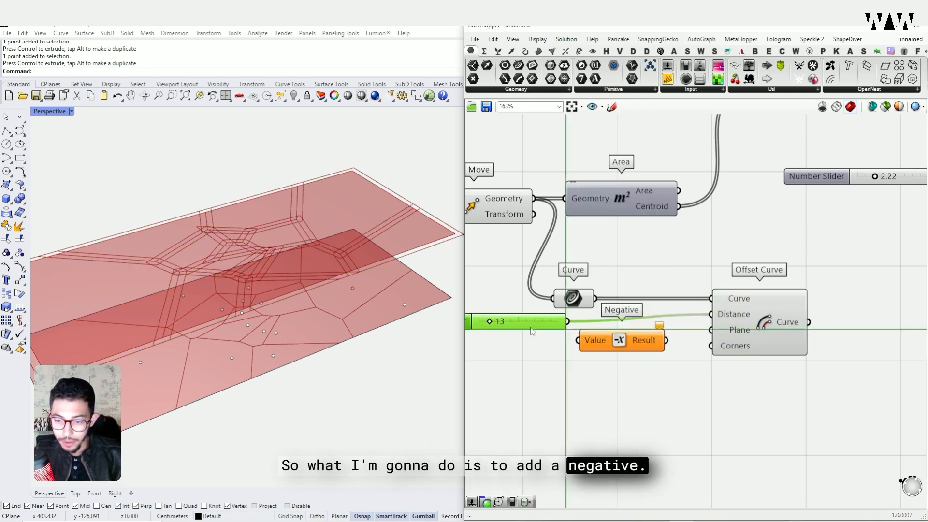
drag(610, 344, 590, 357)
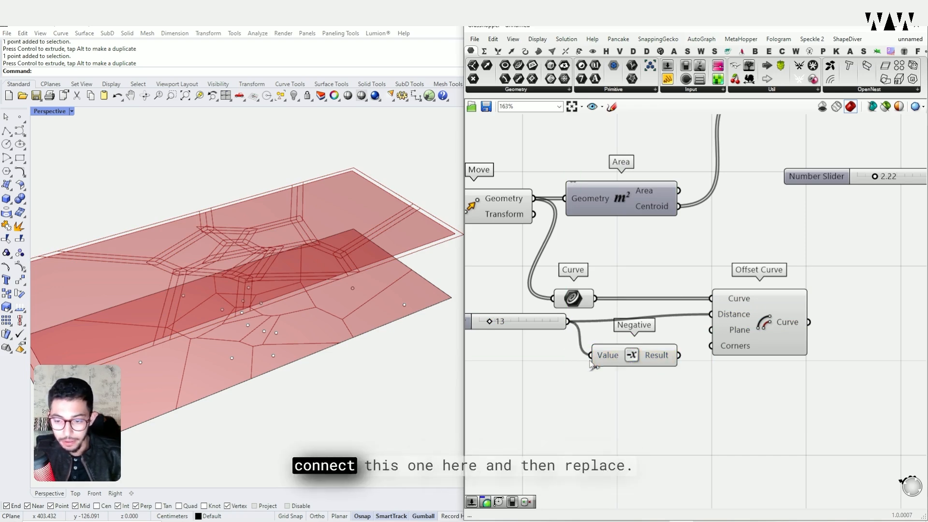
drag(678, 355, 711, 314)
right_drag(382, 306, 366, 300)
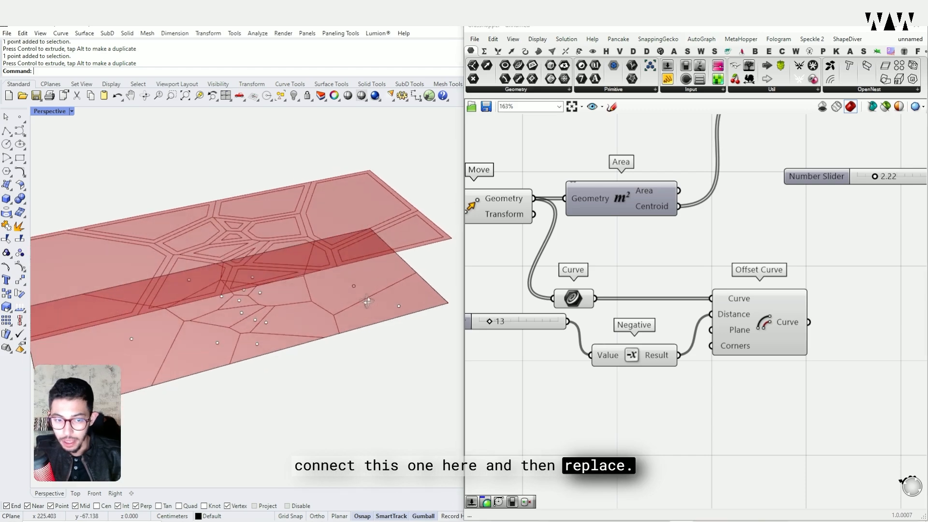
Hide the preview of the Move component that generates the upper surfaces.
scroll(636, 293, down, 2)
right_drag(635, 292, 706, 287)
click(611, 229)
key(ctrl+q)
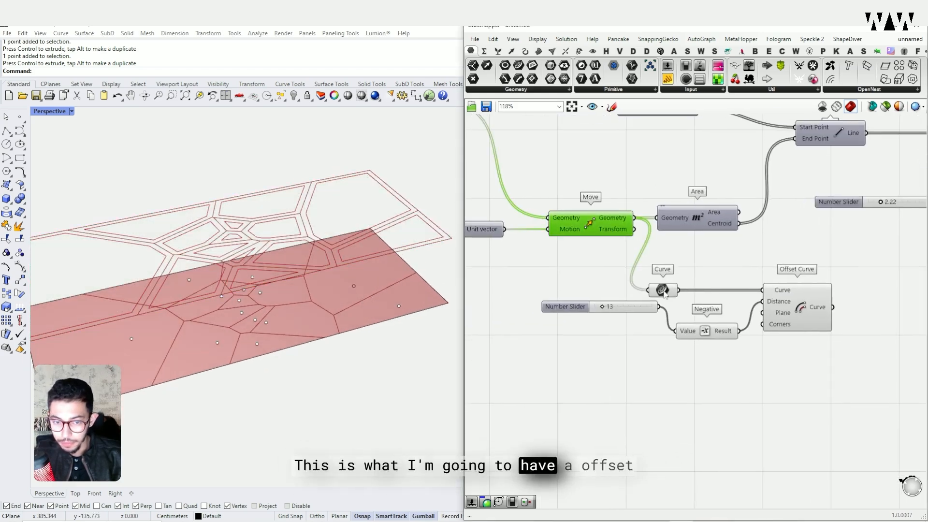
Add a Boundary Surfaces component after Offset Curve and connect the offset curves to its Edges input.
click(792, 293)
right_drag(792, 293, 665, 298)
double_click(760, 308)
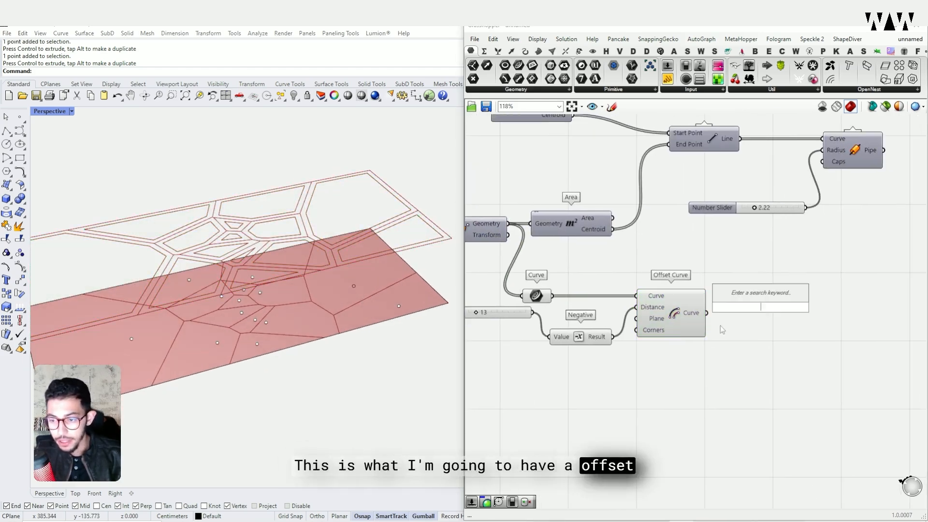
text(sur)
click(739, 276)
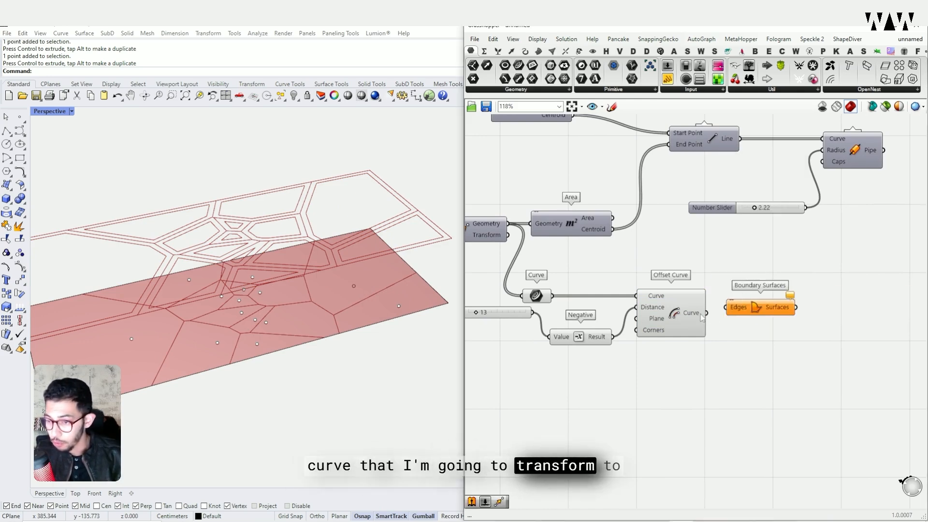
drag(706, 313, 766, 314)
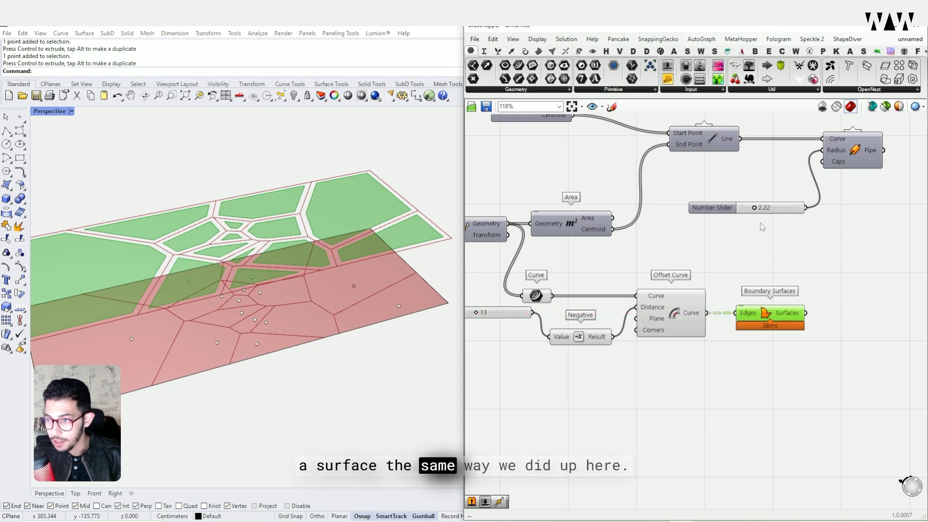
scroll(744, 246, down, 3)
right_drag(646, 242, 799, 264)
scroll(601, 183, up, 7)
scroll(645, 217, down, 4)
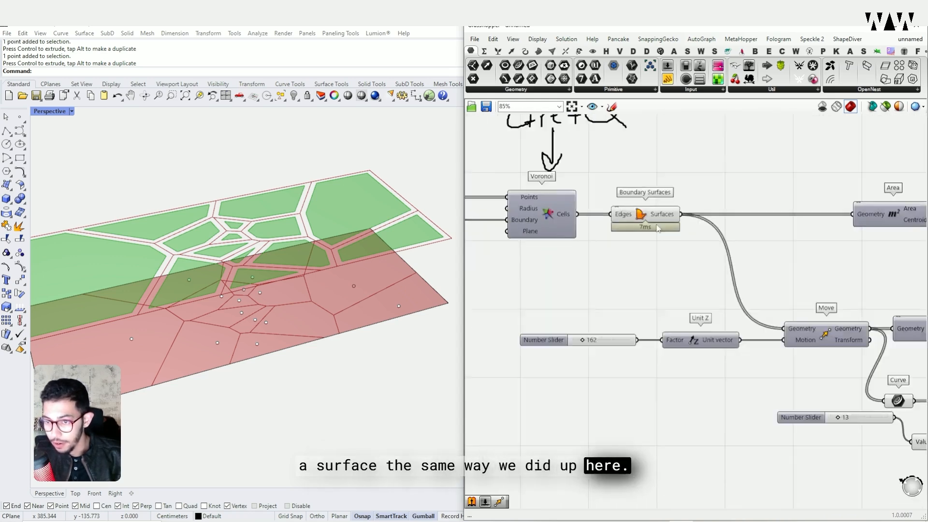
scroll(656, 226, down, 4)
right_drag(850, 307, 699, 265)
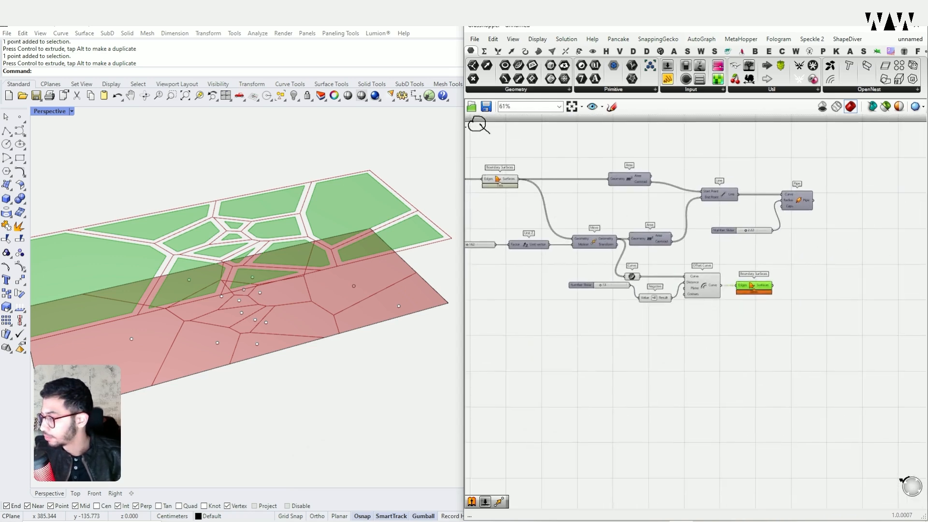
key(Escape)
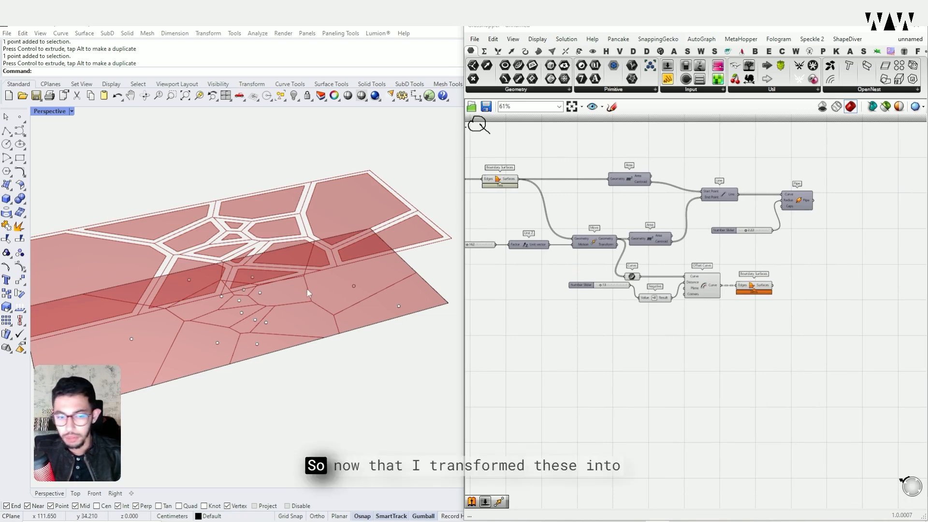
Turn on the Pipe component's preview and shift the component slightly further from the Line component.
right_drag(307, 288, 329, 290)
scroll(753, 309, up, 1)
right_drag(753, 309, 655, 344)
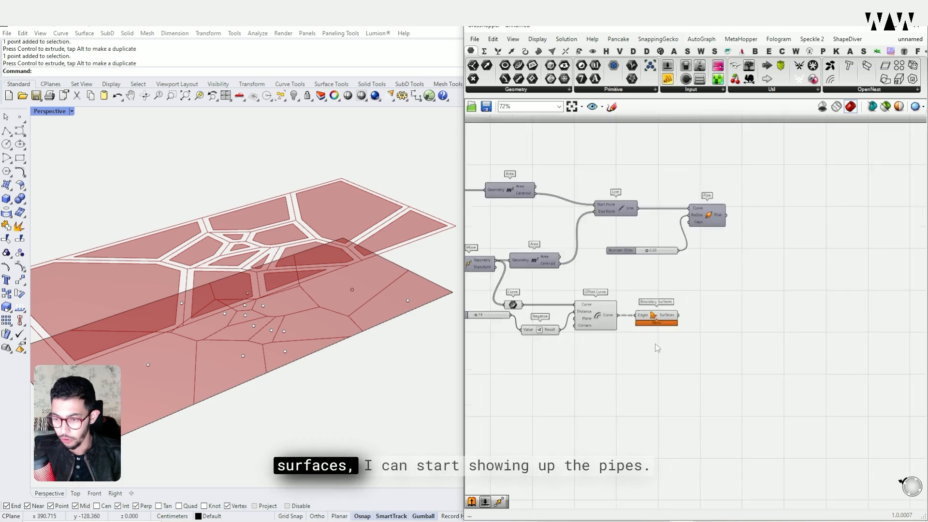
scroll(708, 252, up, 3)
click(708, 193)
right_drag(427, 341, 386, 316)
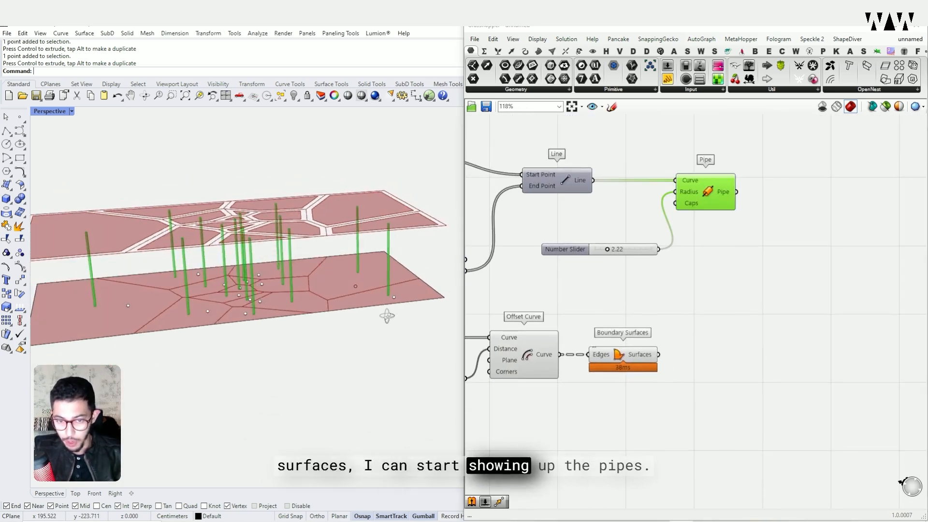
click(786, 296)
drag(708, 193, 720, 193)
Hide the previews of the Offset Curve component and the Curve parameter feeding it.
click(631, 356)
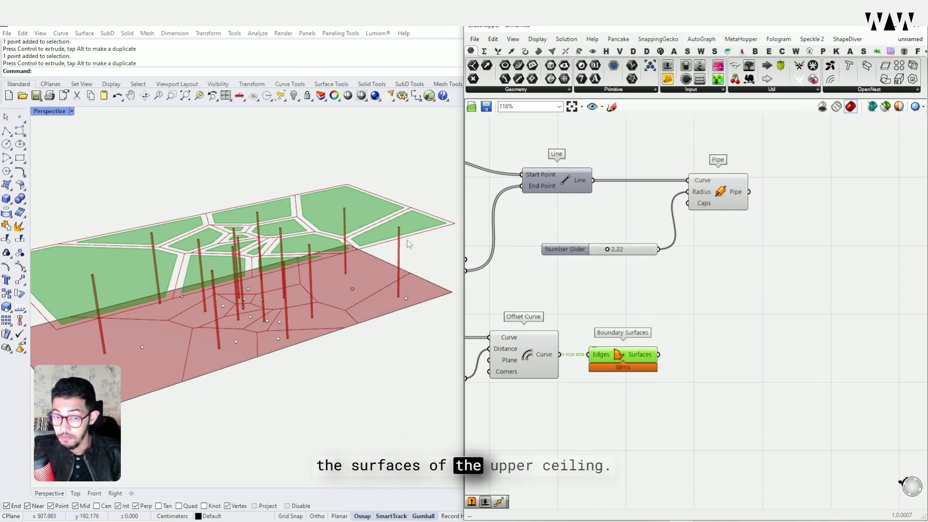
right_drag(445, 243, 414, 227)
scroll(570, 309, down, 3)
scroll(642, 332, up, 3)
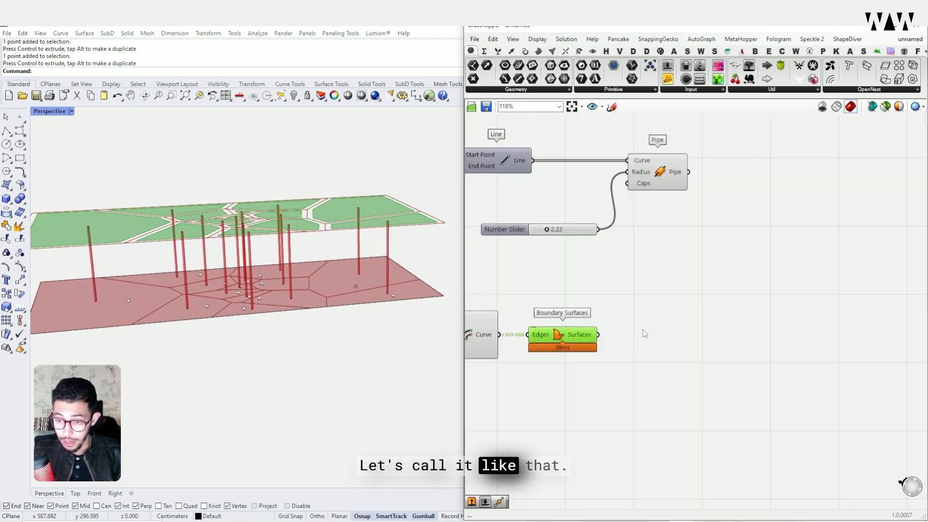
click(485, 334)
right_drag(485, 334, 762, 334)
click(595, 316)
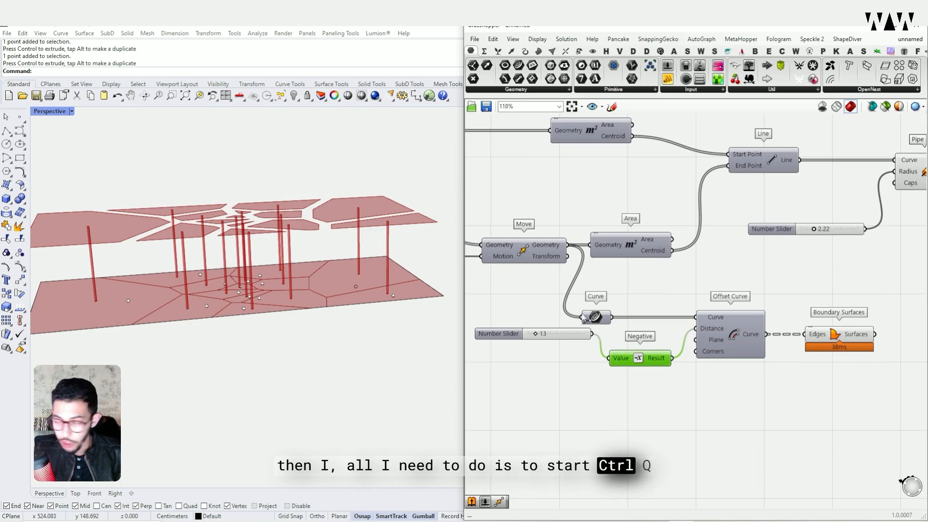
Move several Voronoi input points in the Rhino viewport to rearrange the canopy cells.
right_drag(534, 289, 468, 283)
right_drag(372, 256, 331, 300)
click(243, 293)
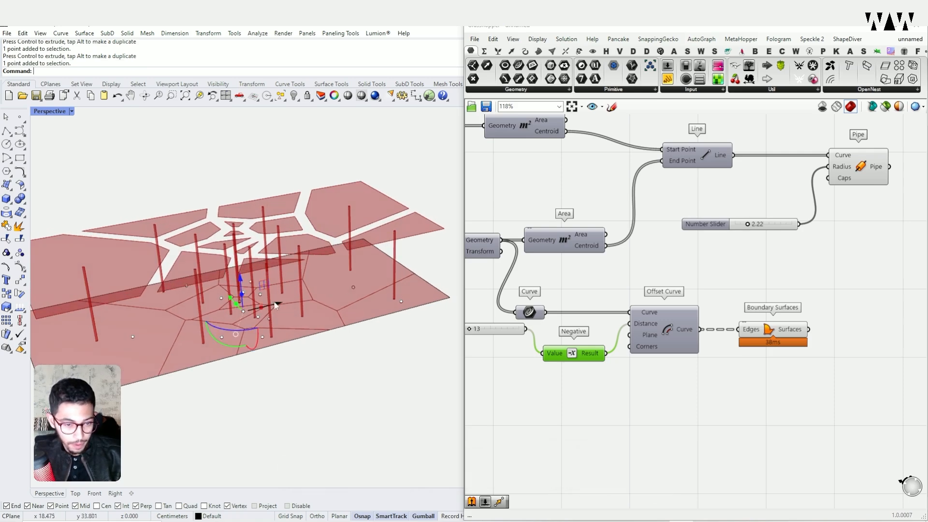
drag(179, 330, 97, 355)
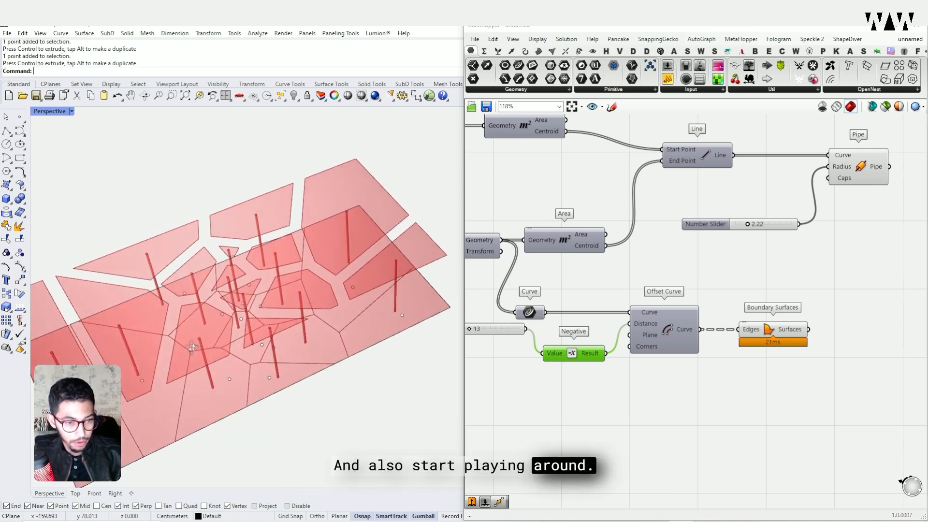
click(253, 296)
drag(270, 293, 132, 332)
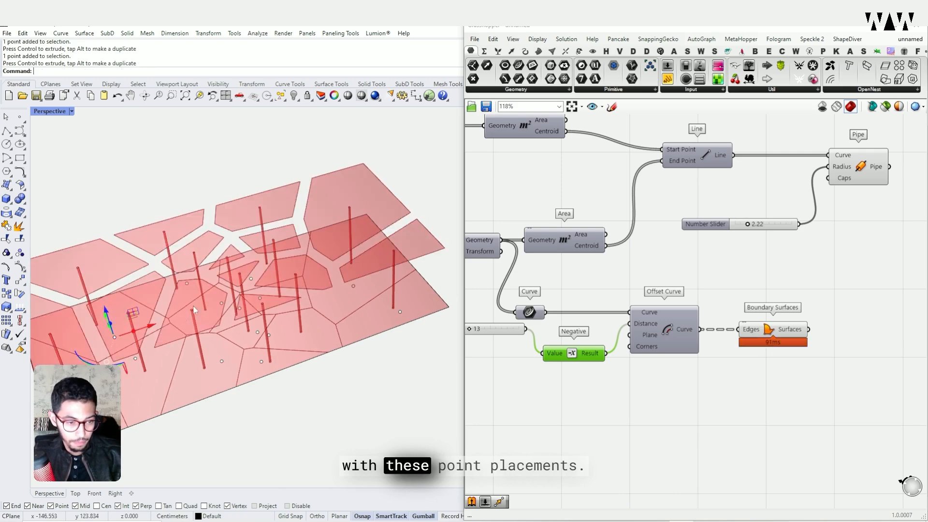
key(Escape)
right_drag(222, 285, 245, 285)
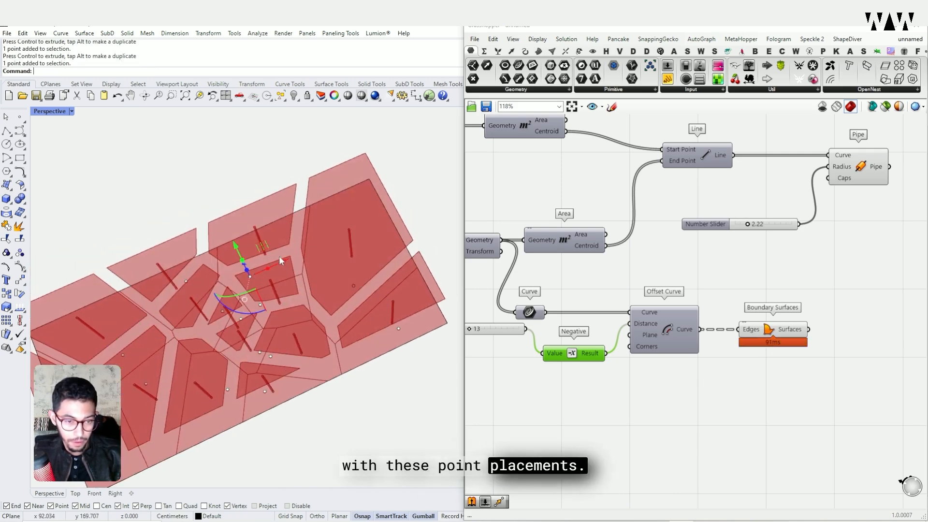
drag(263, 247, 287, 220)
right_drag(308, 261, 242, 246)
Move the Boundary Surfaces component of the offset cells further away from Offset Curve.
right_drag(701, 350, 561, 354)
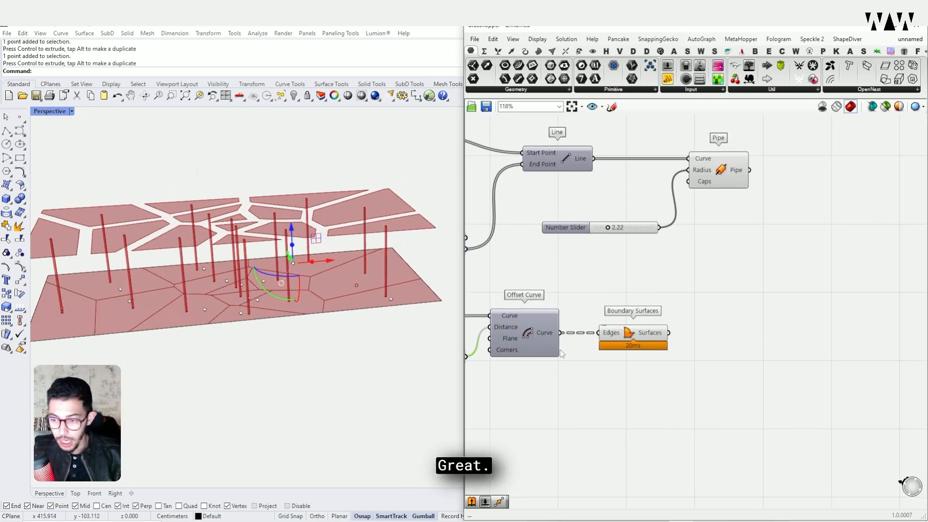
click(628, 334)
scroll(639, 365, up, 2)
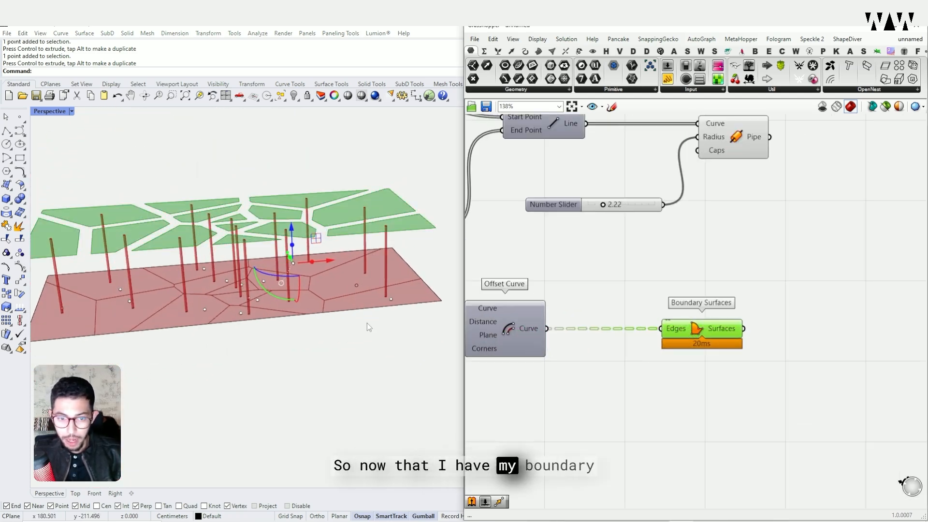
right_drag(367, 323, 430, 337)
right_drag(785, 329, 688, 329)
Add an Extrude component after Boundary Surfaces, space it out, and connect Surfaces to its Base input.
double_click(686, 328)
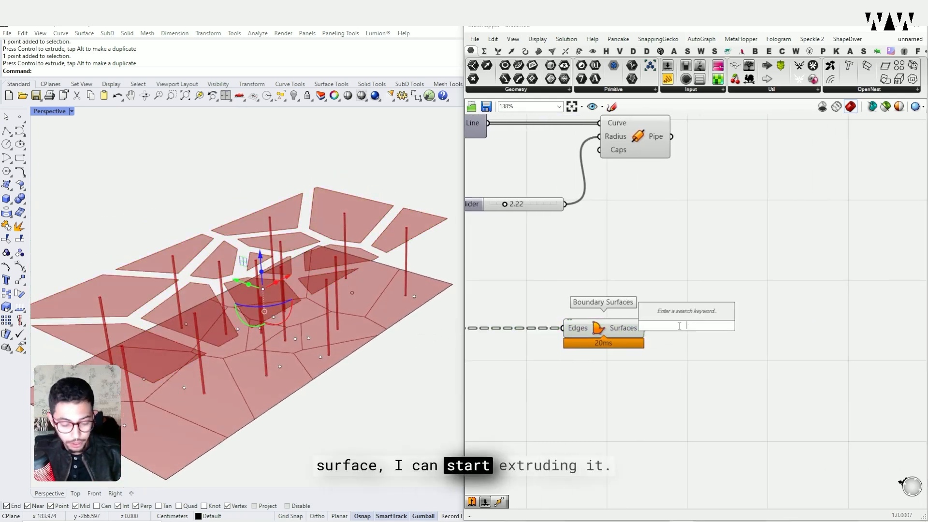
text(extrude)
key(Return)
scroll(678, 327, up, 3)
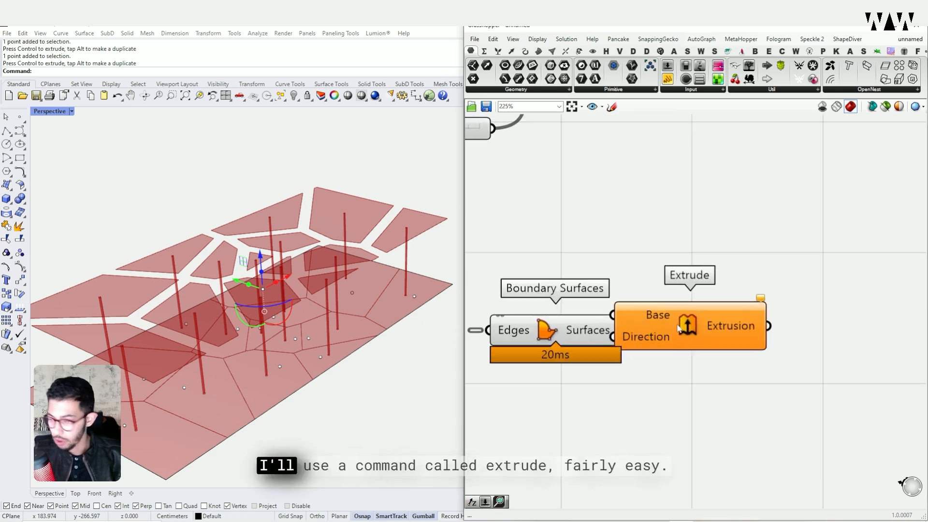
drag(677, 328, 711, 332)
drag(624, 331, 647, 319)
drag(704, 324, 787, 334)
scroll(765, 364, up, 3)
scroll(765, 357, down, 5)
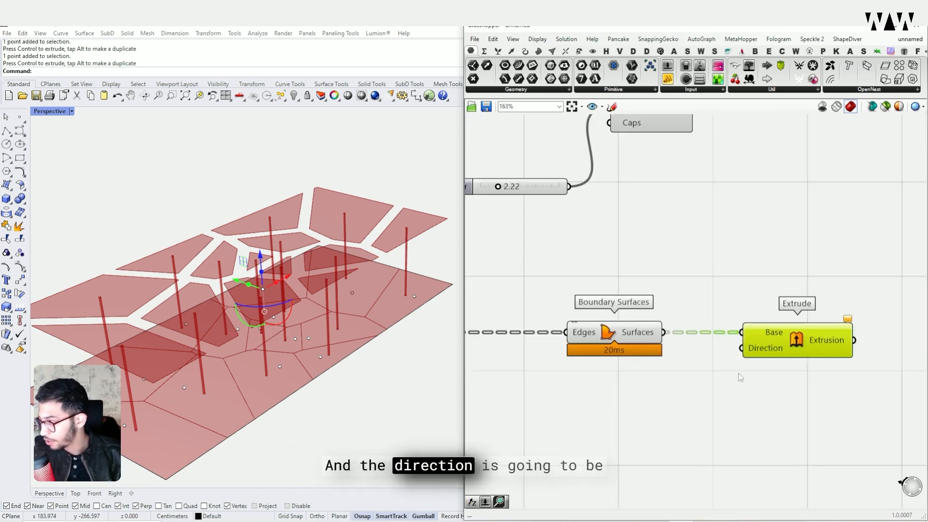
Add a Unit Z component and connect its Unit vector output to Extrude's Direction input.
double_click(705, 370)
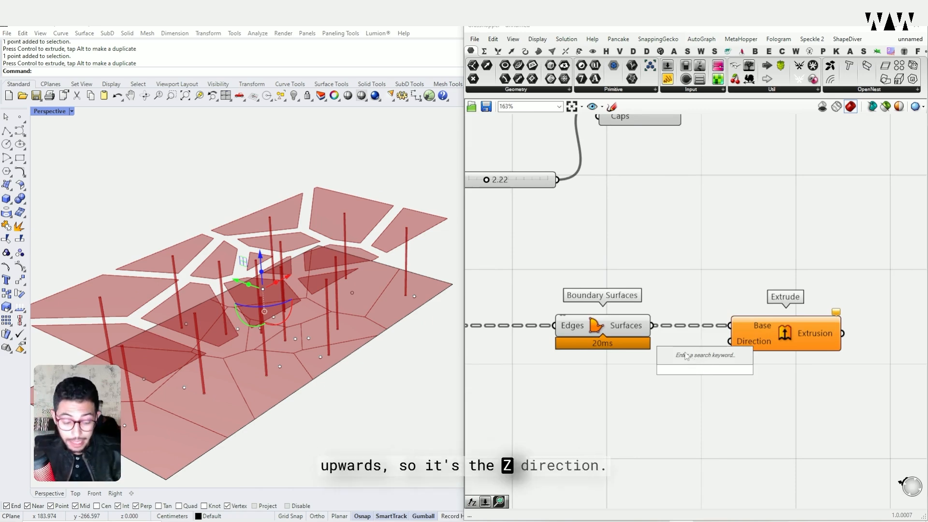
text(z)
click(684, 358)
drag(741, 343, 743, 390)
Create a number slider set to 10 and connect it to the Factor input of Extrude's Unit Z.
double_click(609, 377)
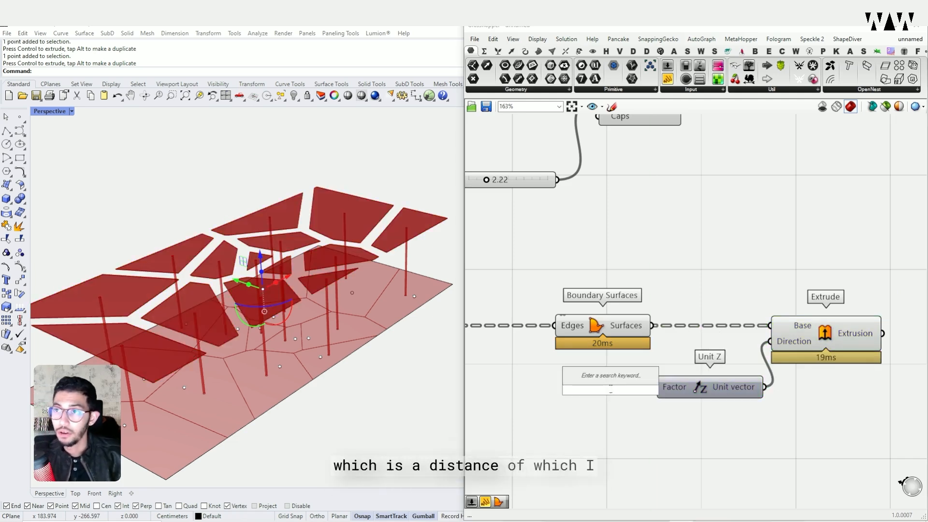
text(1)
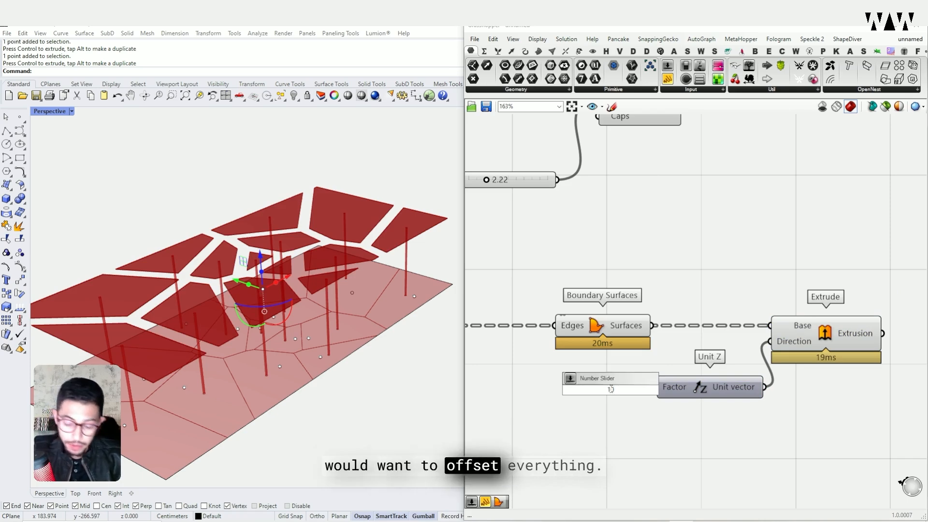
text(0)
key(Return)
mouse_move(646, 395)
mouse_down()
mouse_move(606, 411)
mouse_move(651, 405)
mouse_up()
Set the extrusion thickness slider to 8 while checking the canopy from a low viewpoint.
right_drag(375, 382, 330, 328)
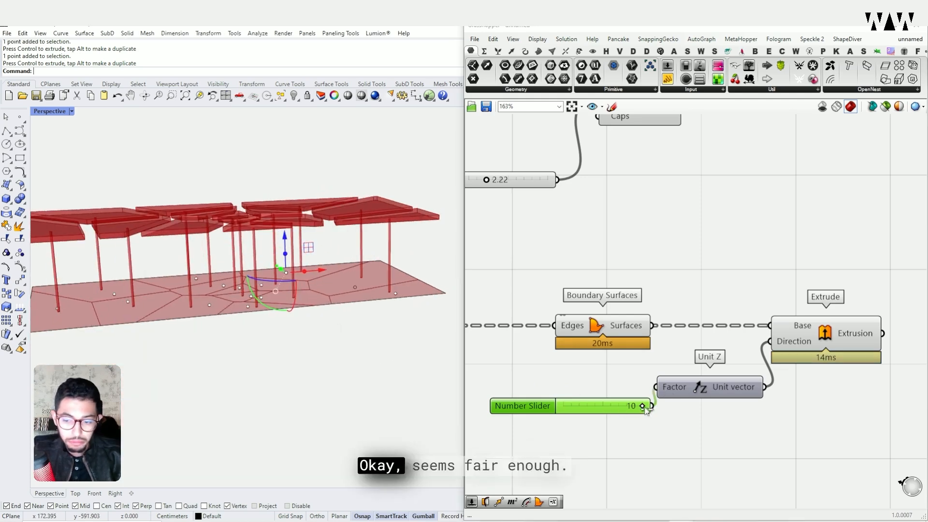
drag(644, 406, 625, 405)
right_drag(309, 271, 251, 290)
Rename the offset distance slider as Level of Occlusion and set its value to 5.
scroll(735, 321, down, 4)
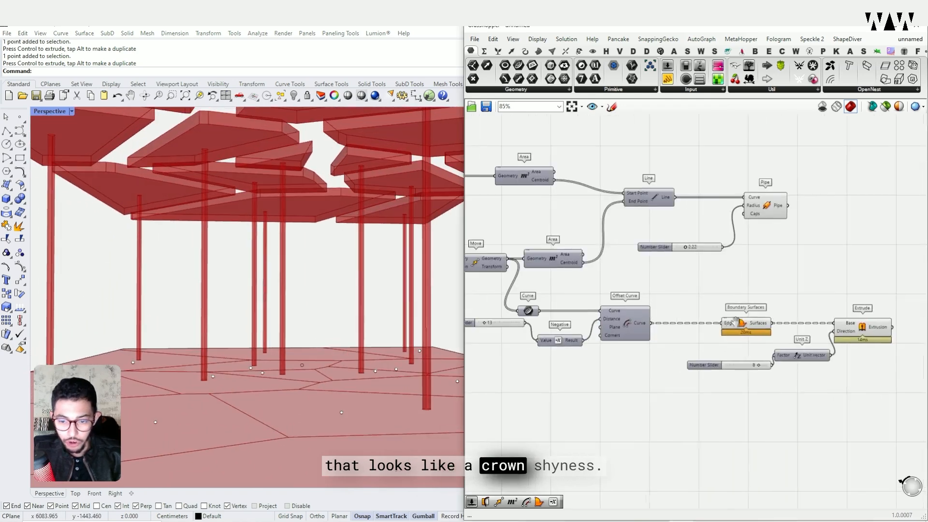
right_drag(735, 322, 792, 323)
scroll(559, 327, up, 4)
drag(559, 325, 559, 352)
right_drag(559, 340, 662, 319)
scroll(579, 341, down, 3)
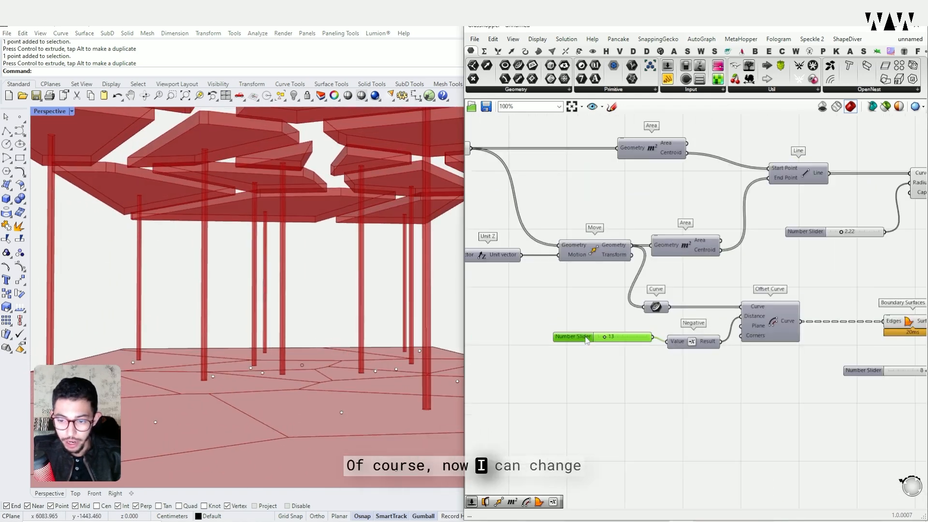
right_drag(586, 340, 561, 351)
right_click(550, 350)
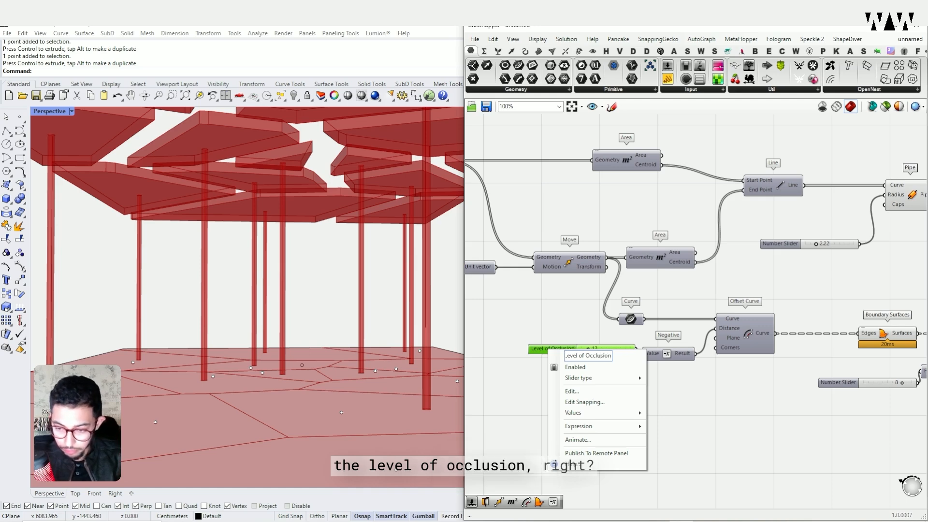
click(549, 321)
scroll(587, 348, up, 3)
mouse_move(586, 348)
mouse_down()
mouse_move(610, 352)
mouse_move(582, 351)
mouse_up()
Rename the slider that drives the Unit Z factor of the Move component as Height of the structure.
scroll(581, 322, down, 4)
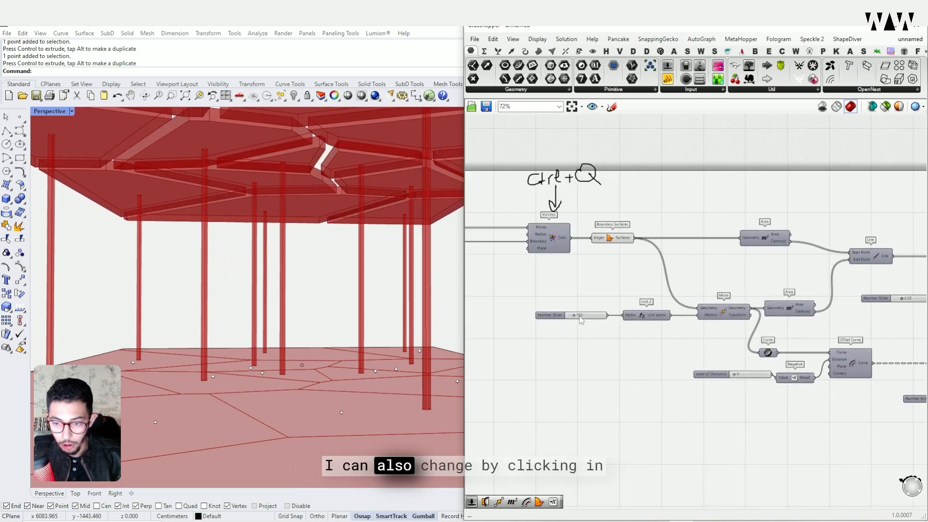
scroll(581, 320, up, 3)
right_click(514, 313)
click(521, 309)
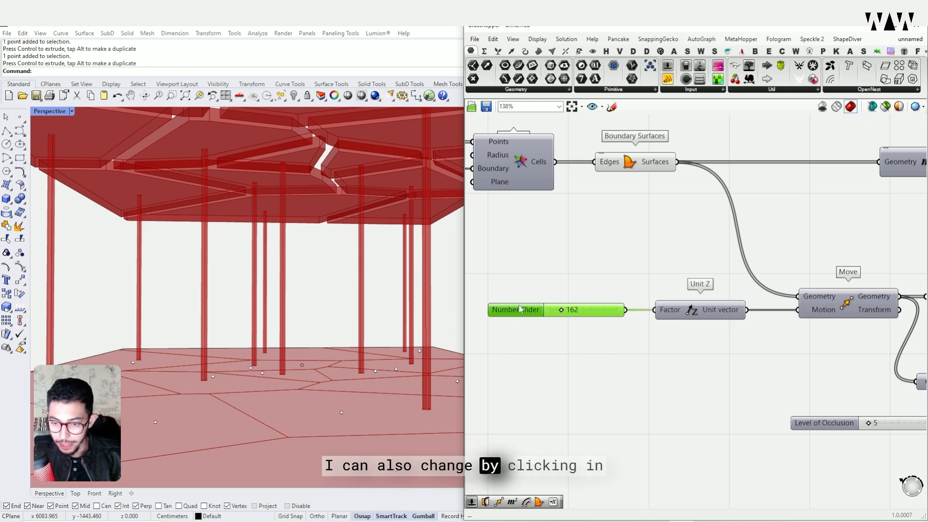
right_click(518, 307)
click(544, 289)
right_click(520, 312)
drag(573, 318, 500, 304)
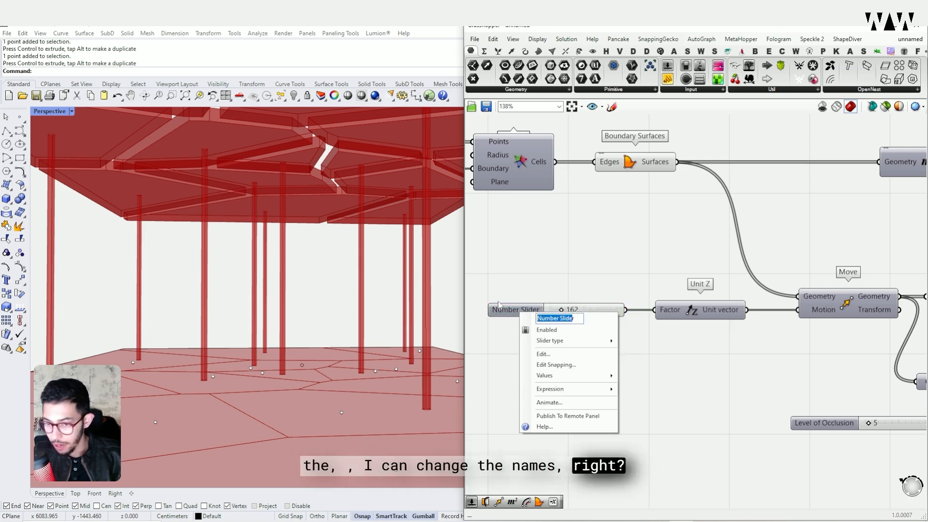
right_click(504, 307)
drag(561, 314, 454, 307)
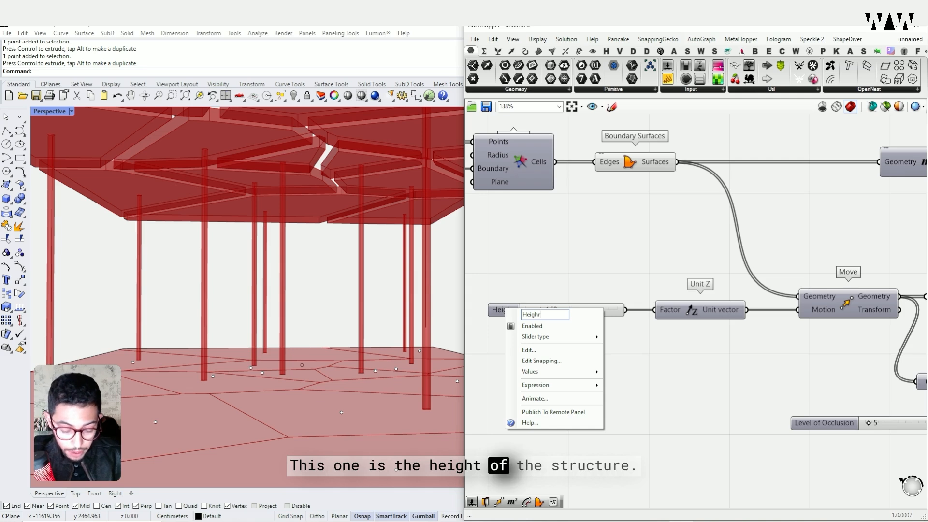
text(t of the stru)
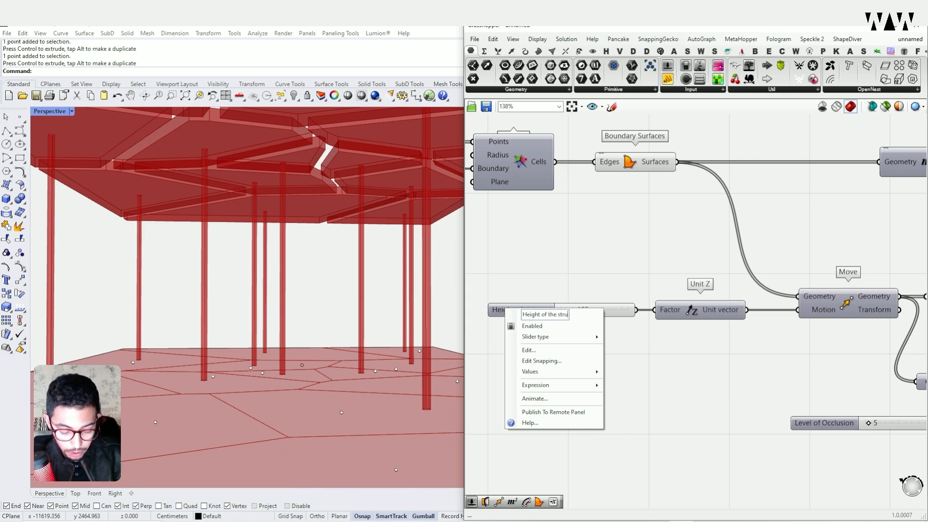
text(cture)
key(Return)
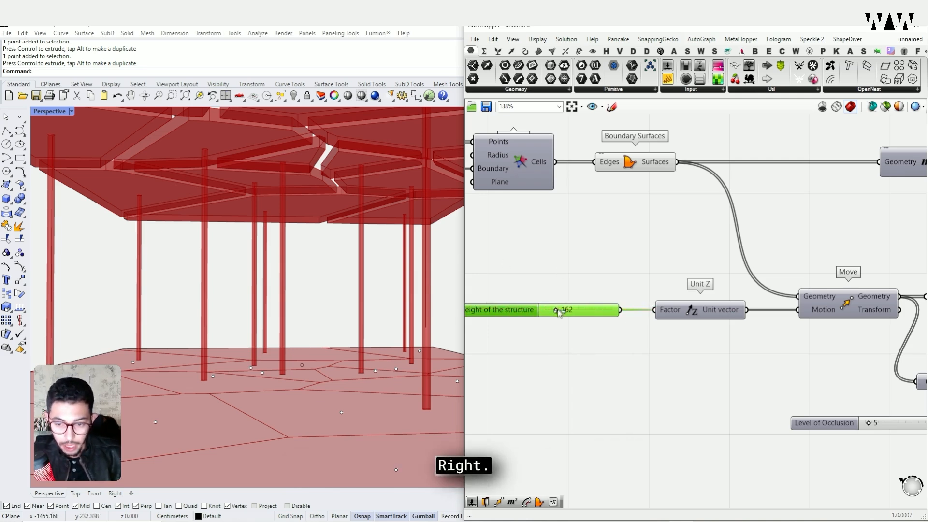
Set the Height of the structure slider to 198.
mouse_move(556, 311)
mouse_down()
mouse_move(568, 311)
mouse_move(558, 310)
mouse_up()
scroll(322, 405, down, 5)
right_drag(552, 285, 710, 291)
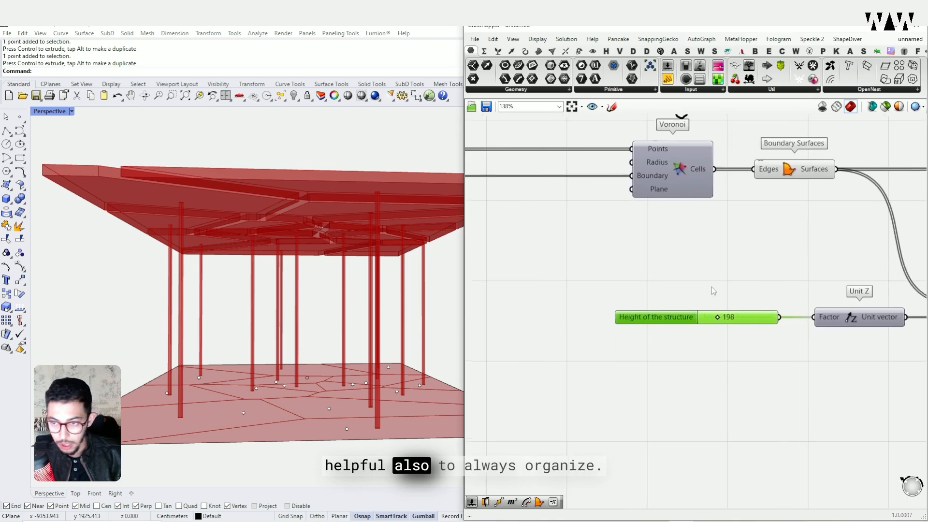
Rename the Point parameter feeding Voronoi as Voronoi Points and set it to always draw its name.
scroll(698, 294, down, 3)
scroll(549, 213, up, 4)
drag(558, 242, 553, 196)
right_click(553, 196)
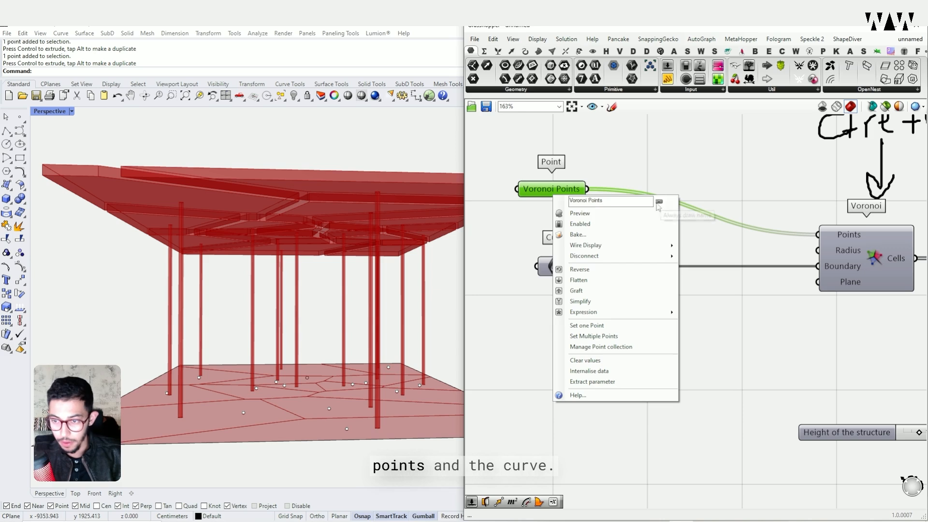
click(658, 202)
Rename the Curve parameter as Boundary Curve with its name always drawn, and place Voronoi Points close above it.
click(558, 270)
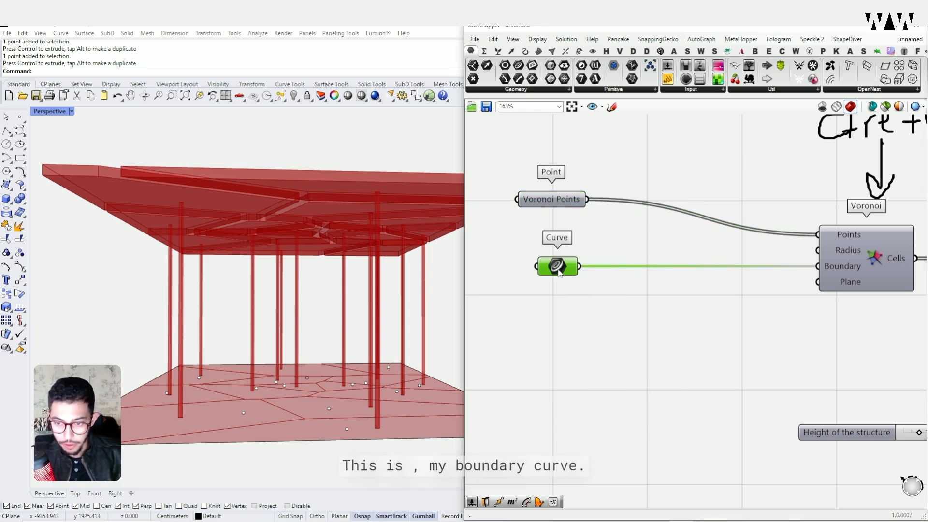
right_click(558, 270)
text(Bound)
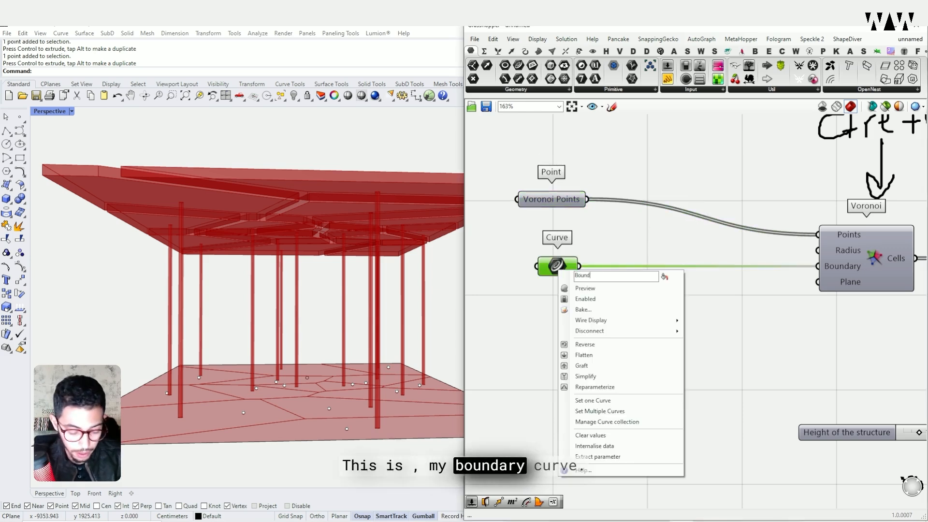
text(ary Curv)
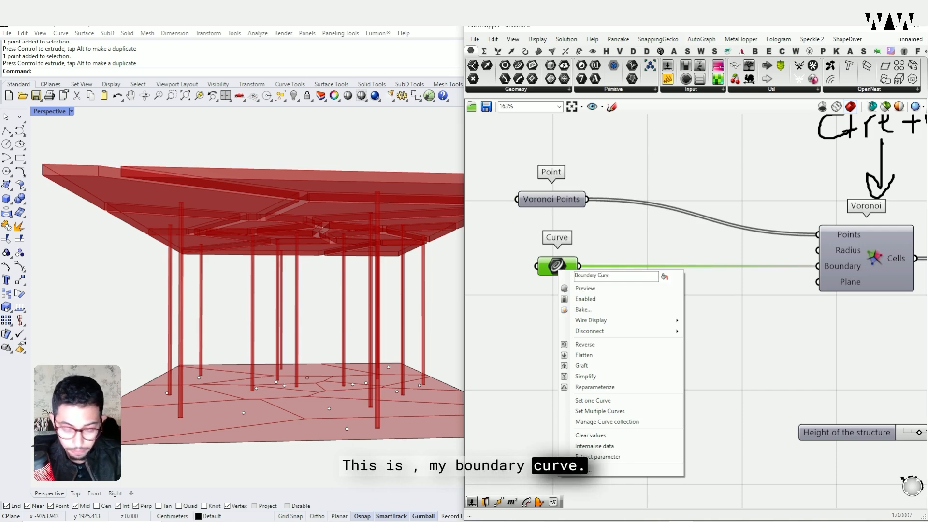
text(e)
right_click(585, 248)
right_click(555, 263)
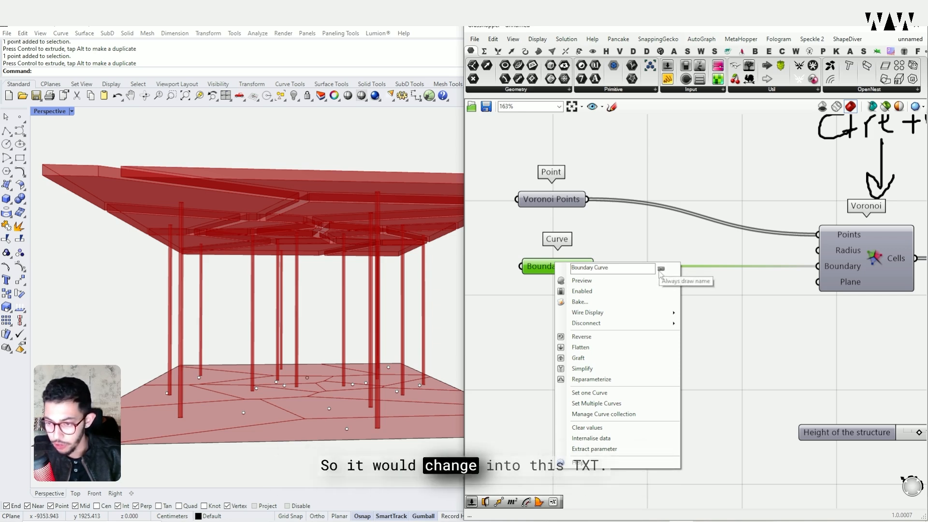
click(539, 277)
drag(557, 201, 561, 236)
Move the Pipe component farther from Line and place its radius slider in the gap between them.
scroll(684, 265, down, 3)
right_drag(684, 265, 527, 251)
scroll(527, 251, down, 4)
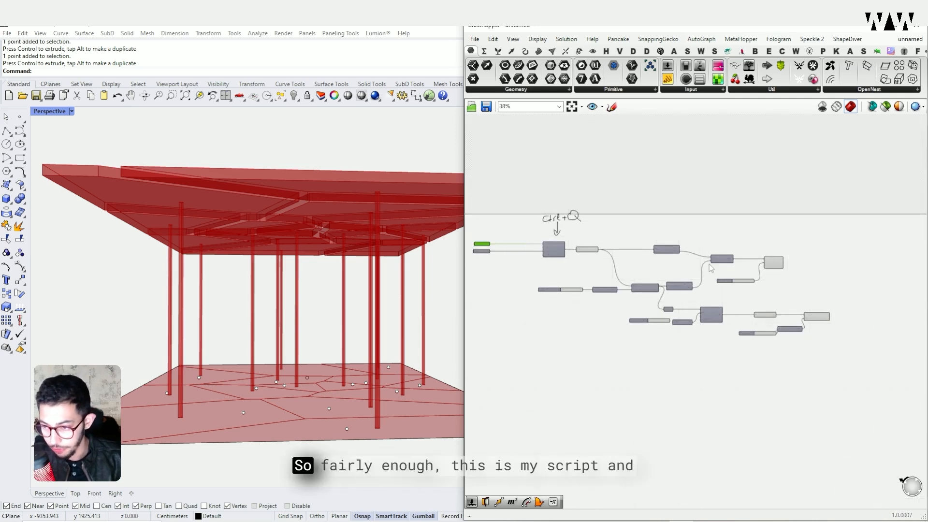
scroll(709, 264, up, 1)
drag(720, 259, 805, 257)
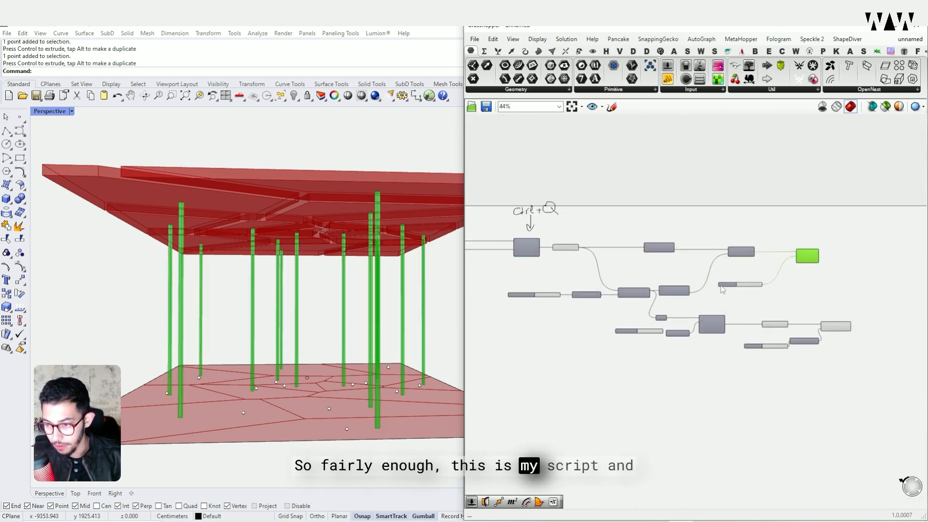
drag(720, 286, 749, 260)
drag(806, 256, 864, 256)
scroll(768, 259, up, 4)
drag(745, 256, 837, 251)
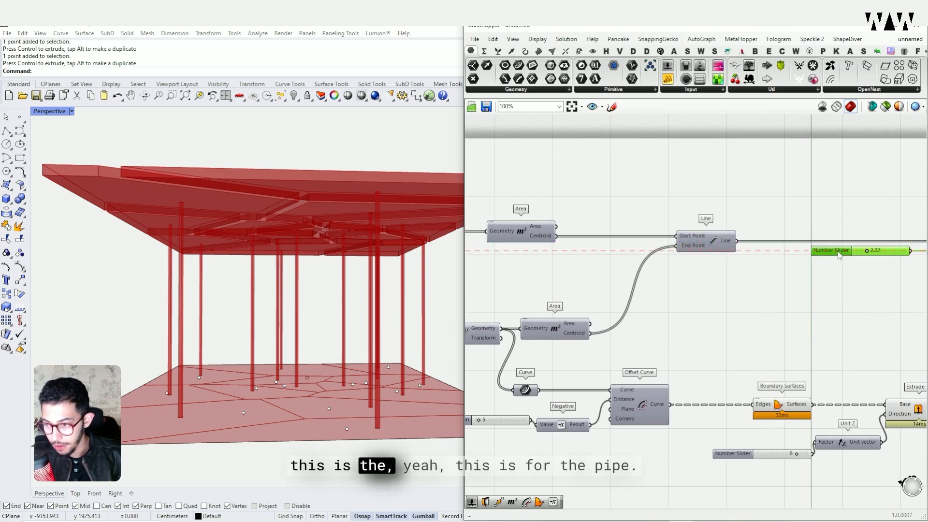
Rename the slider connected to Pipe's Radius input as Radius of the Structural Pipes.
right_drag(837, 252, 644, 300)
click(787, 295)
scroll(787, 293, up, 3)
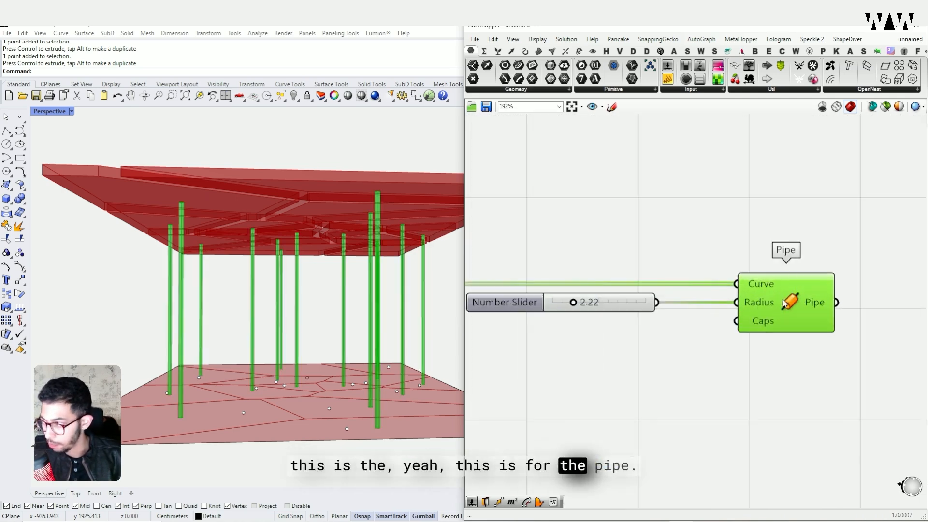
right_click(545, 313)
text(Rad)
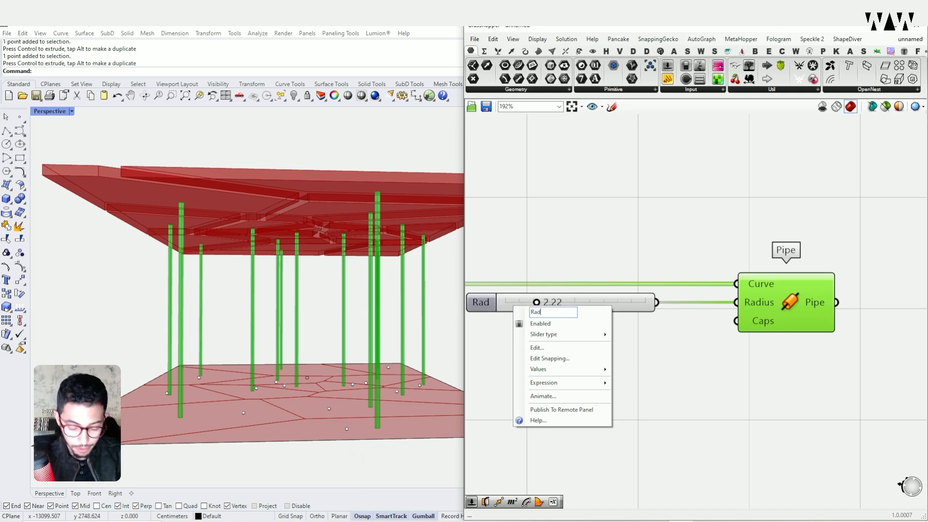
text(ius of the Pi)
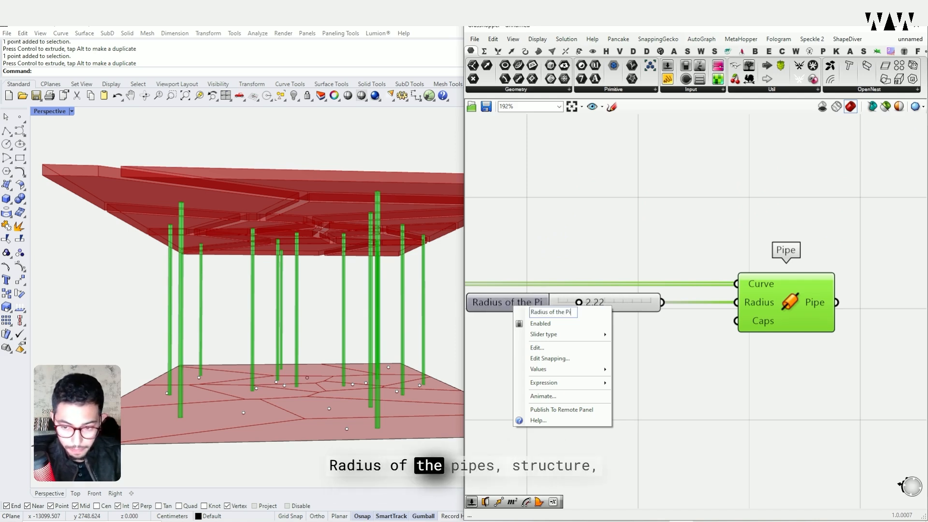
text(pes)
click(563, 312)
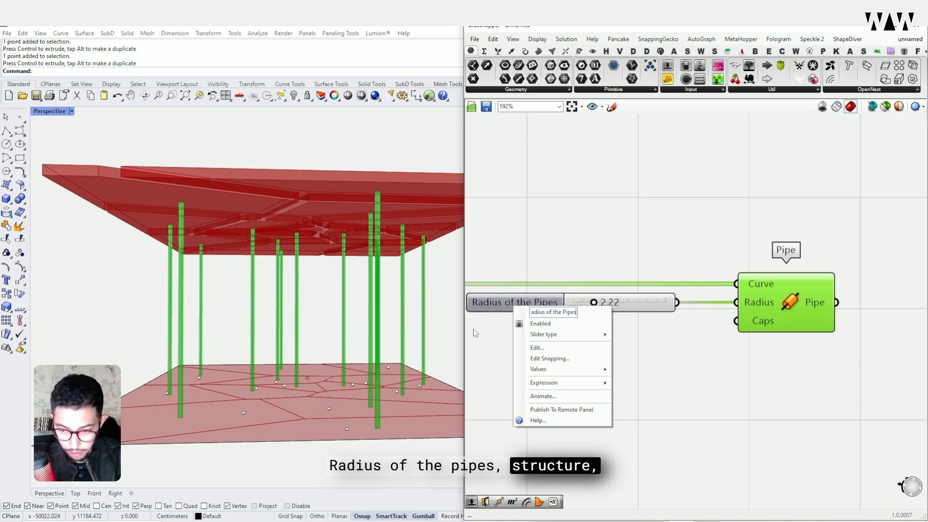
key(BackSpace)
key(BackSpace)
key(BackSpace)
key(BackSpace)
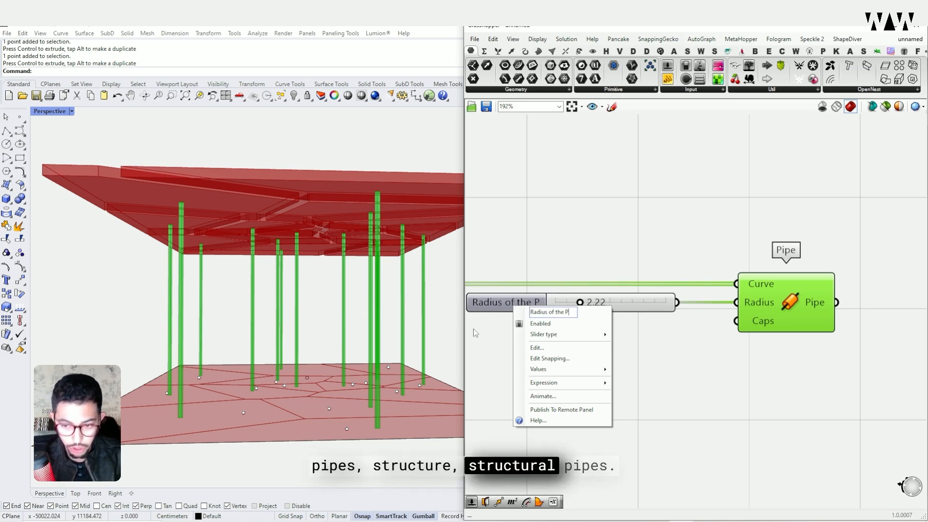
text(Structural Pipes)
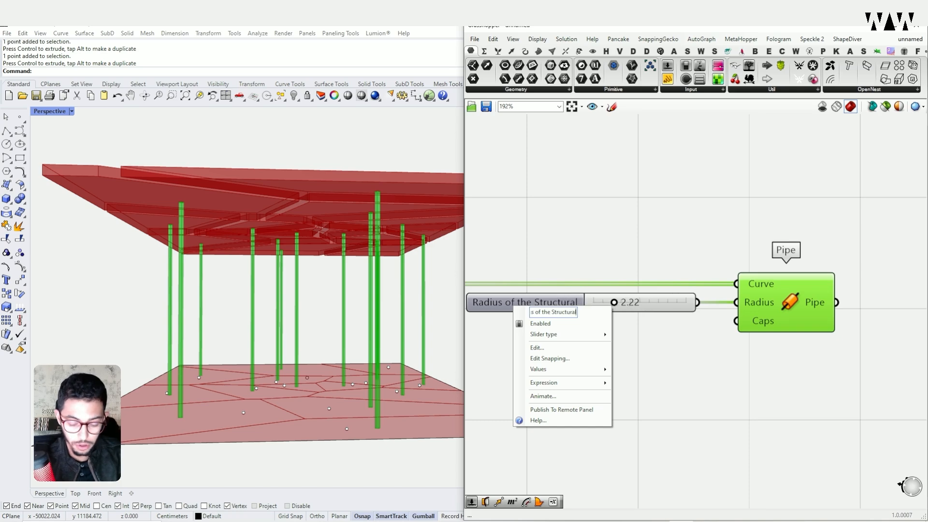
click(583, 263)
Move the Level of Occlusion, Offset Curve and extrusion components together, away from the column components.
scroll(590, 265, down, 3)
right_drag(323, 295, 322, 352)
shift+right_drag(323, 352, 331, 333)
scroll(607, 308, down, 5)
right_drag(606, 308, 706, 293)
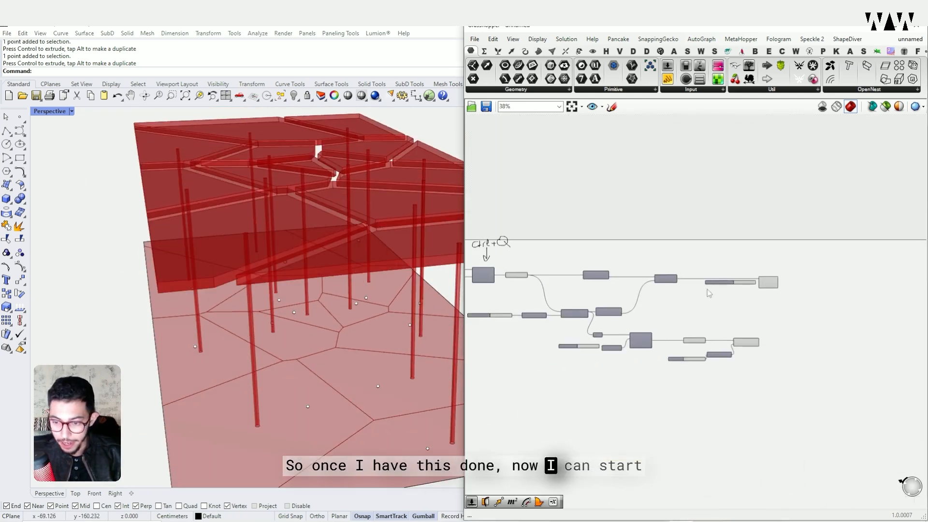
scroll(629, 334, up, 4)
drag(887, 334, 493, 424)
right_drag(613, 409, 581, 369)
drag(614, 310, 740, 360)
click(740, 286)
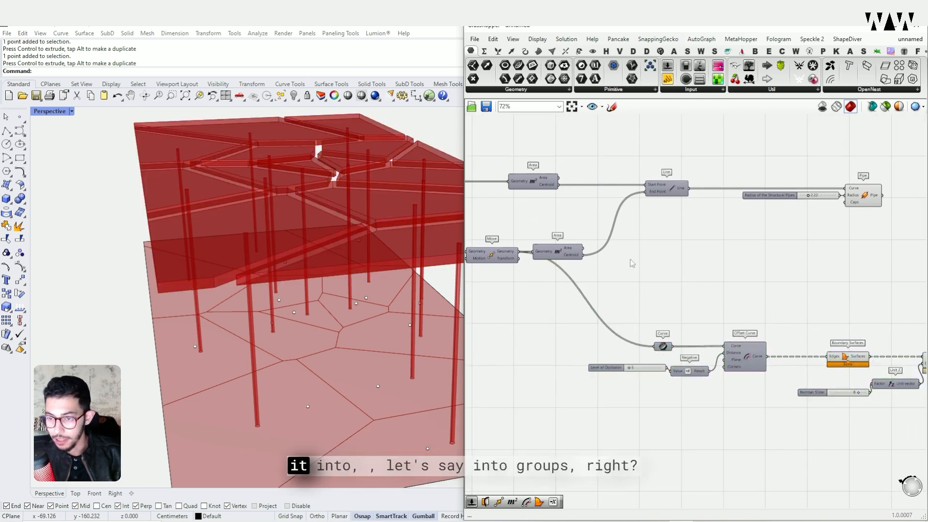
Reposition the two Area components and the Line component to form a compact cluster nearer to Pipe.
drag(680, 255, 622, 251)
drag(538, 185, 596, 185)
drag(668, 190, 704, 218)
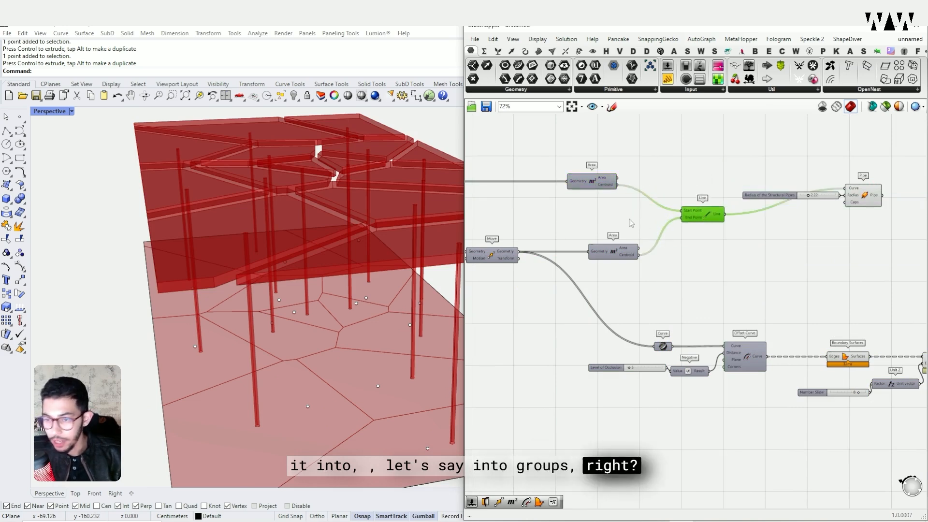
Bring Voronoi closer to its inputs and group it with the Voronoi Points and Boundary Curve parameters.
scroll(632, 221, down, 3)
right_drag(631, 222, 724, 241)
scroll(527, 215, up, 5)
right_drag(527, 215, 781, 261)
drag(781, 261, 697, 261)
drag(707, 194, 503, 325)
key(ctrl+g)
click(630, 335)
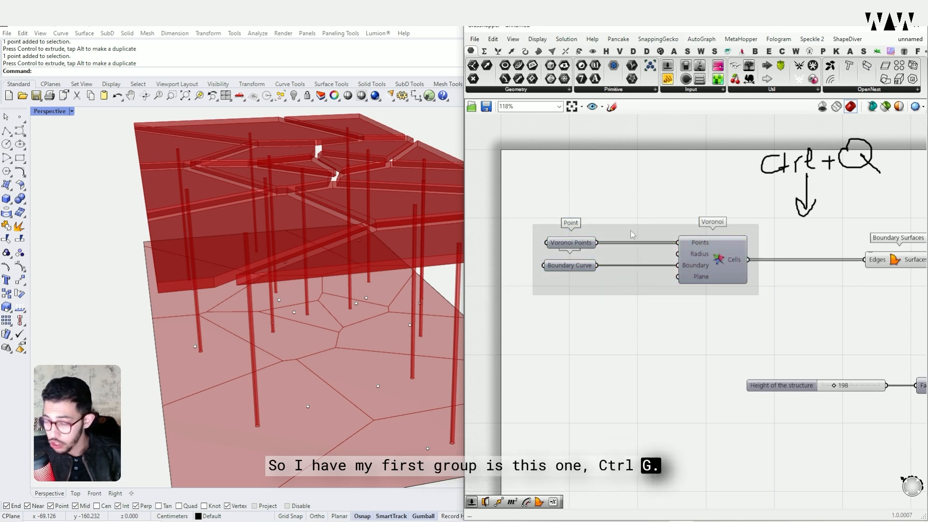
Name the Voronoi group "1. create voronoi polyline".
right_drag(623, 236, 580, 274)
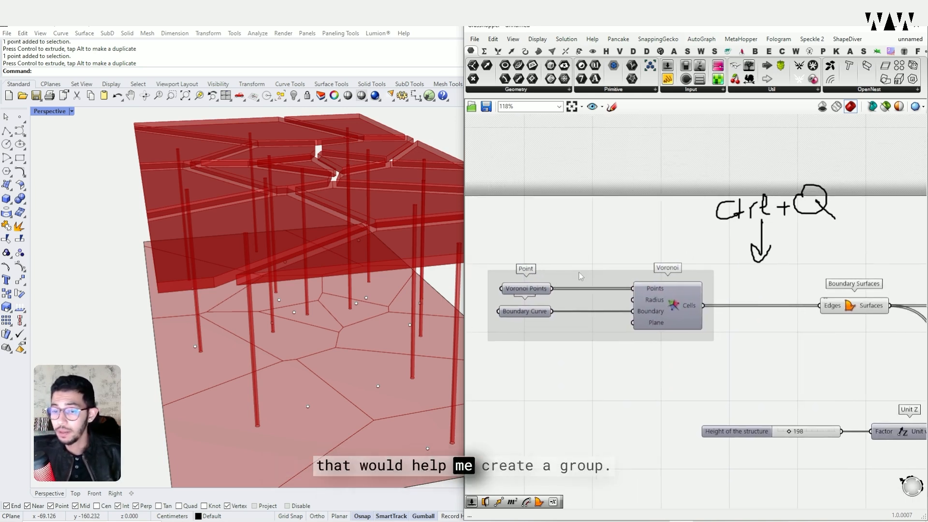
right_click(603, 278)
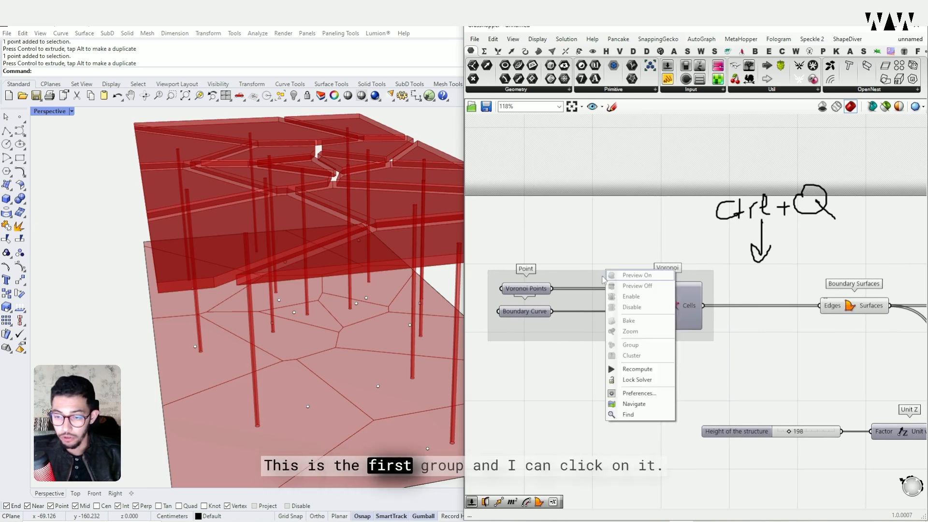
right_click(576, 277)
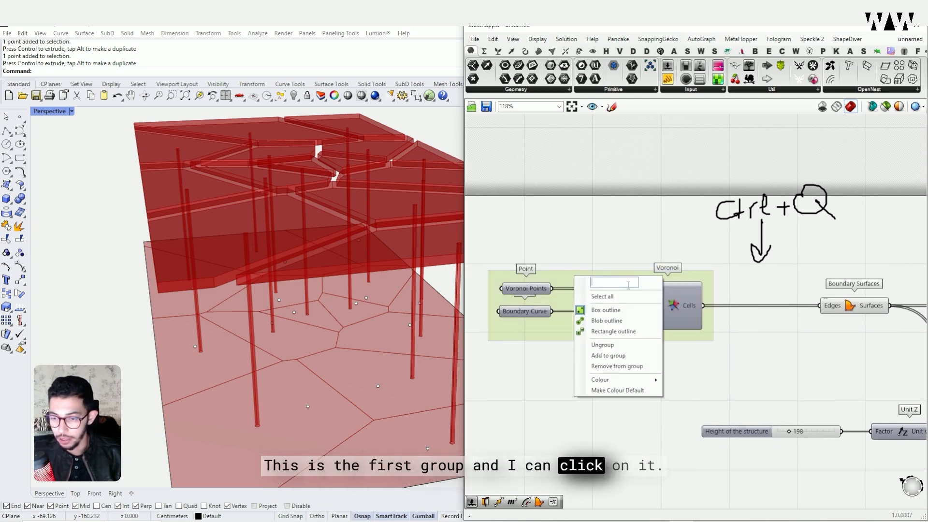
text(1. create voron)
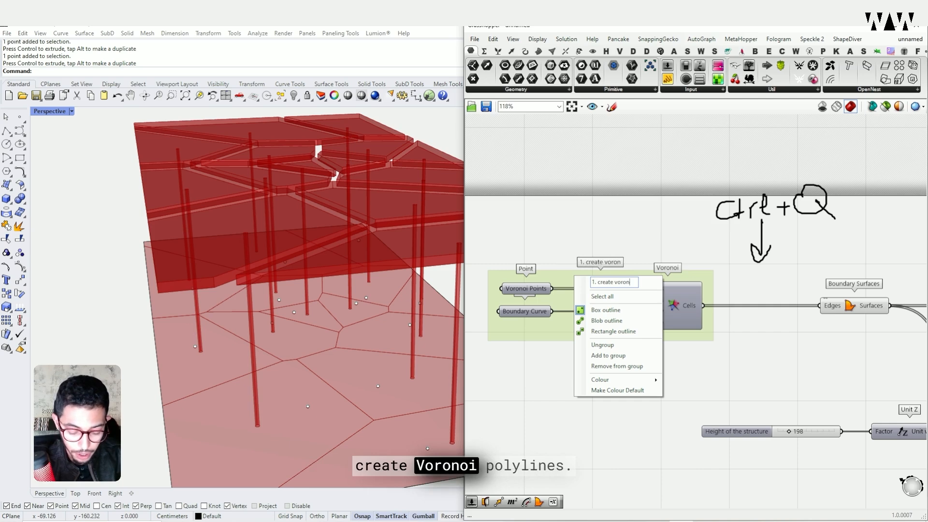
text(yline)
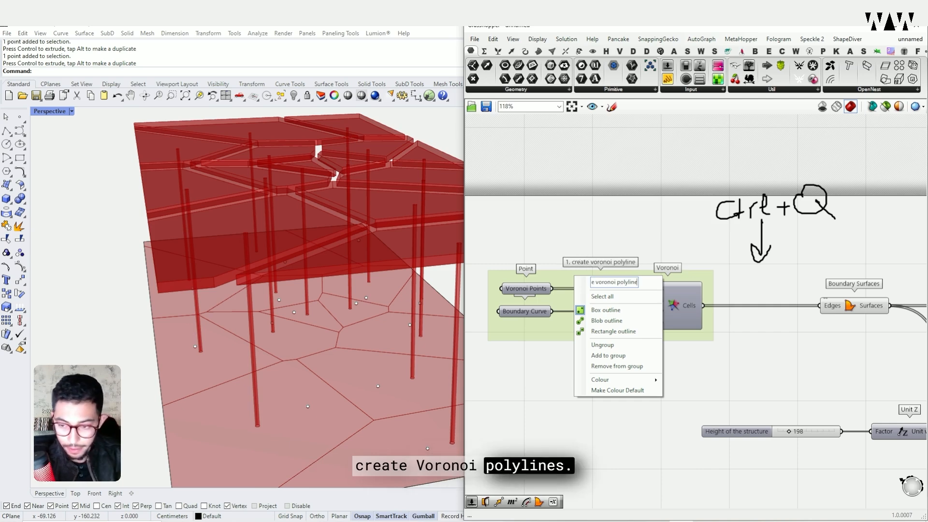
click(628, 213)
Move the first Boundary Surfaces component closer to the Voronoi group.
right_drag(631, 207, 451, 160)
drag(682, 262, 645, 263)
scroll(632, 260, down, 1)
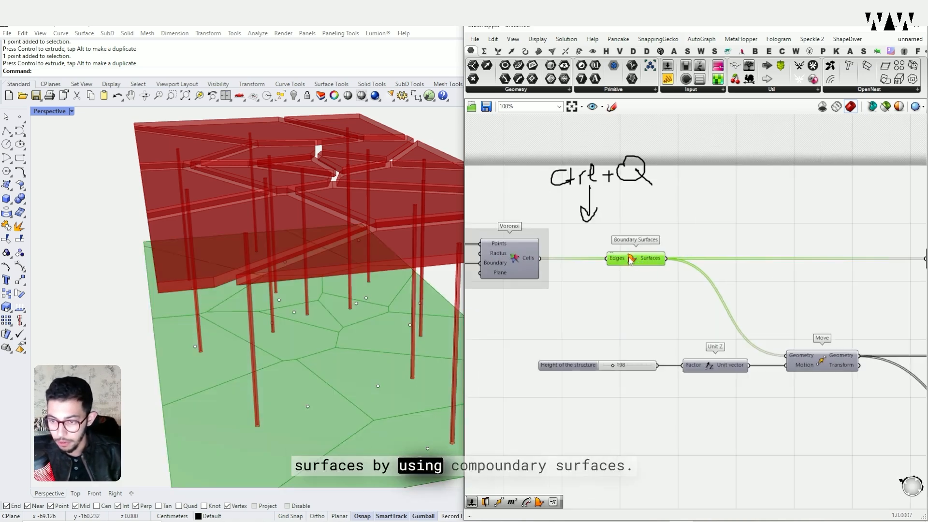
Group the height of the structure slider with the Unit Z and Move components.
right_drag(736, 241, 630, 233)
scroll(667, 325, down, 3)
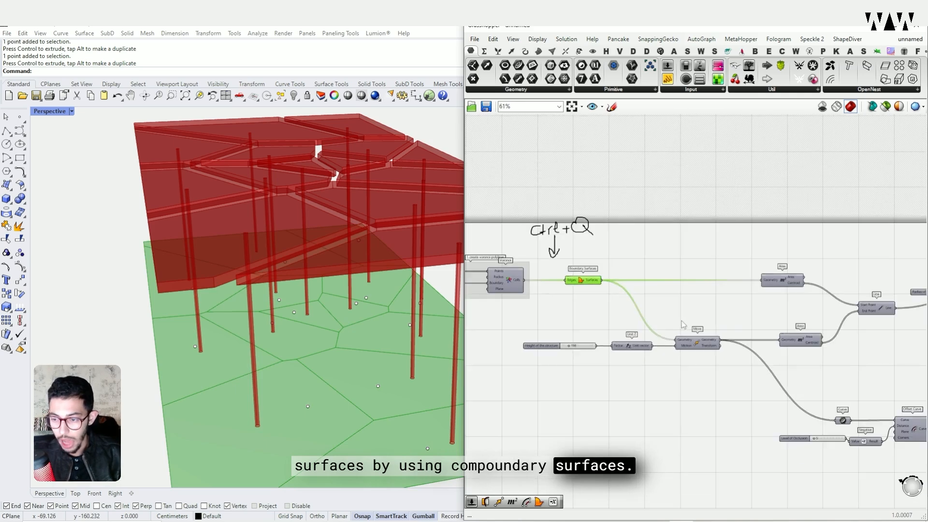
drag(715, 321, 553, 394)
scroll(643, 335, up, 3)
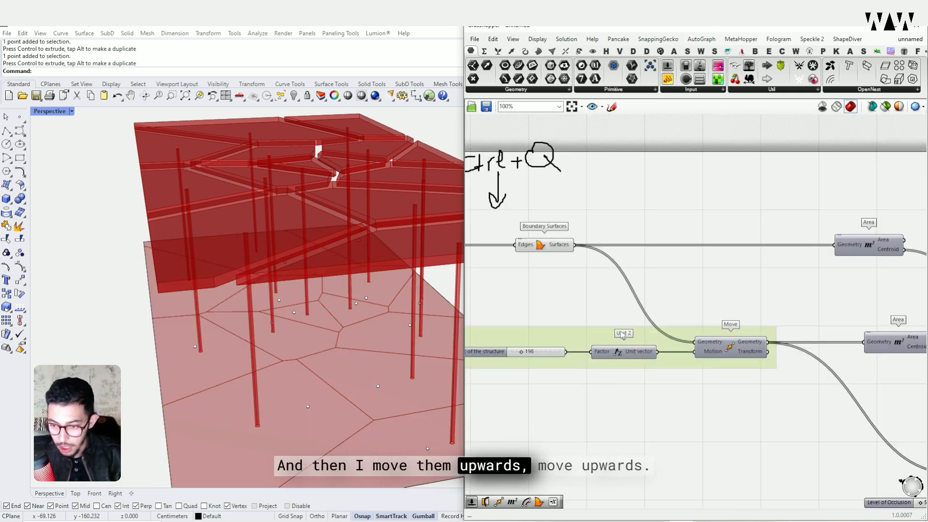
Name the group containing the height slider, Unit Z and Move "2. Move Upwards".
right_click(622, 332)
text(Move )
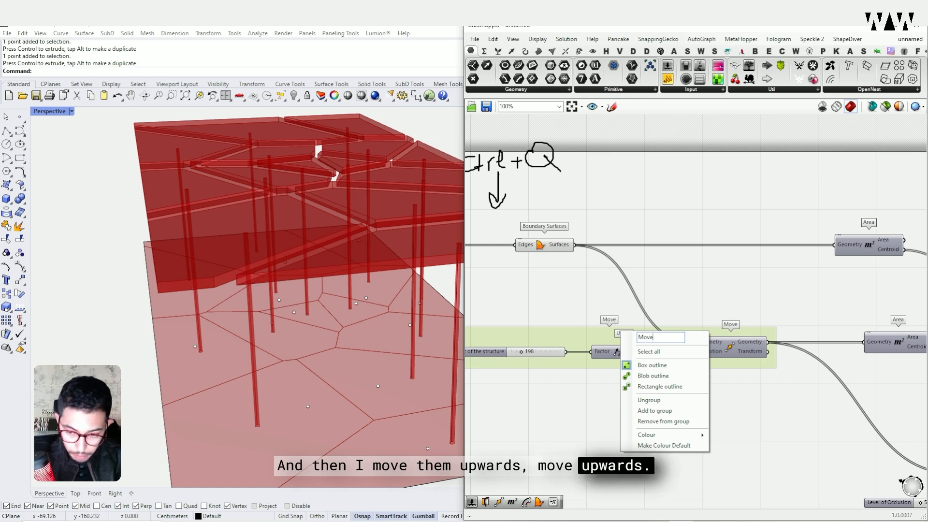
text(Upwar)
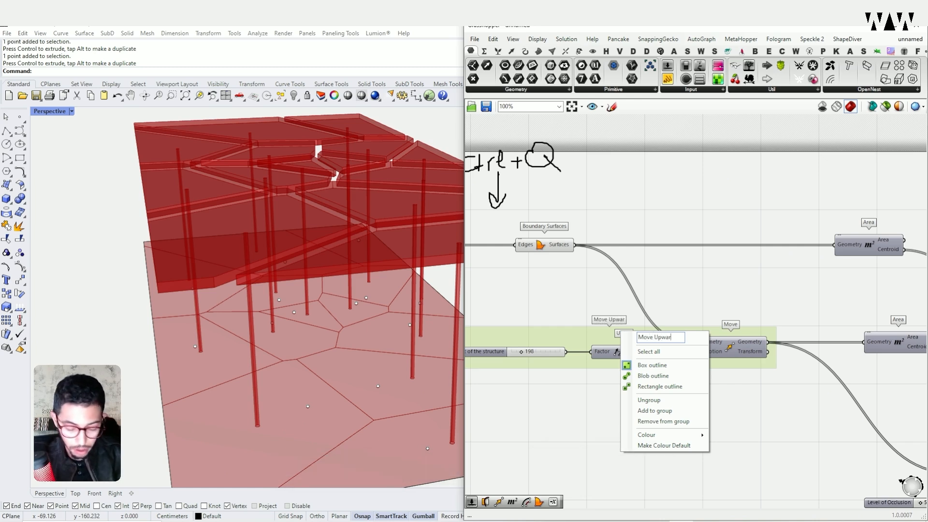
text(2.)
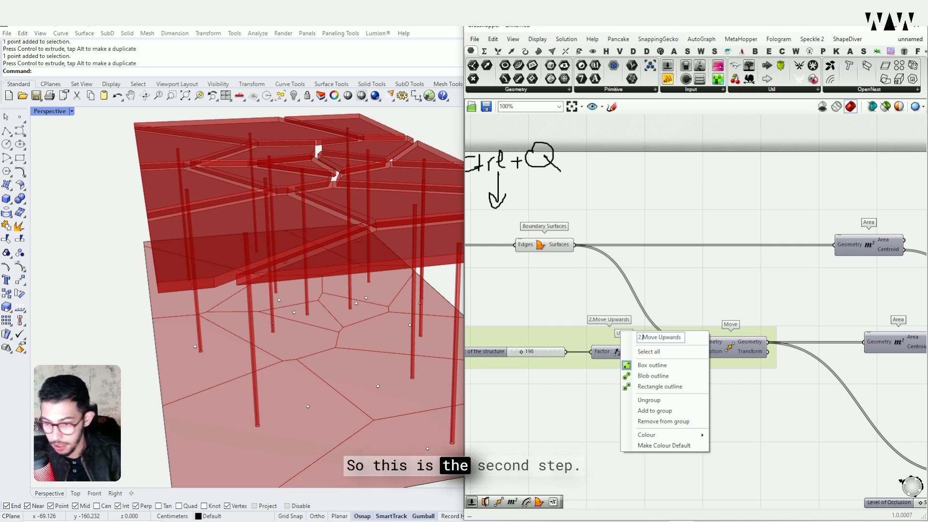
click(557, 279)
Align the two Area components one above the other and group them.
scroll(673, 292, down, 1)
right_drag(671, 291, 502, 262)
drag(665, 227, 690, 231)
key(ctrl+g)
right_drag(503, 254, 613, 245)
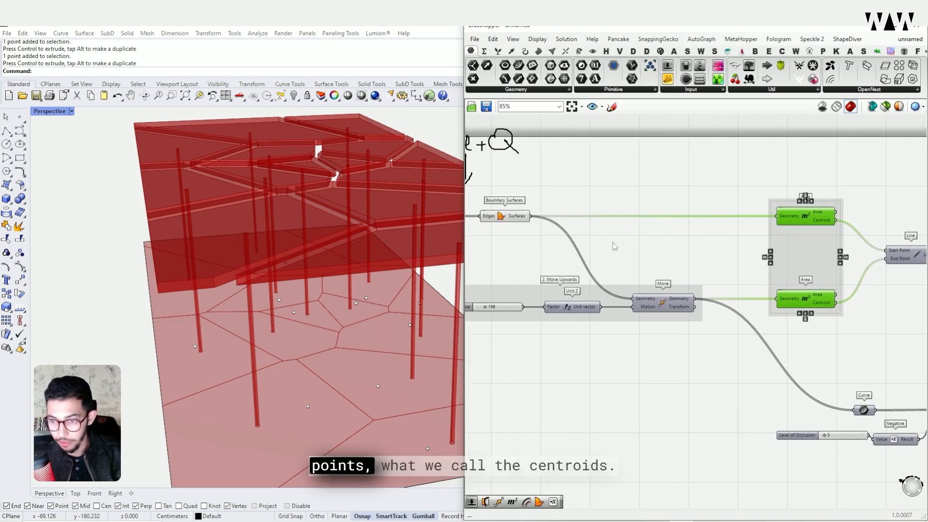
Highlight Move, Boundary Surfaces and each Area component in turn to trace the lower and upper cell centroids.
scroll(623, 251, down, 1)
scroll(799, 232, up, 9)
scroll(730, 199, down, 9)
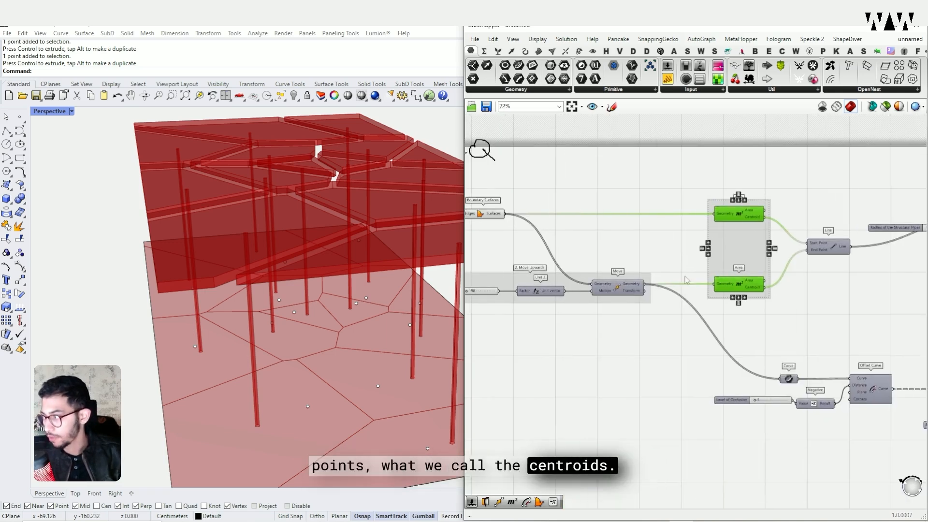
click(633, 290)
right_drag(503, 240, 667, 265)
click(657, 239)
right_drag(756, 244, 654, 249)
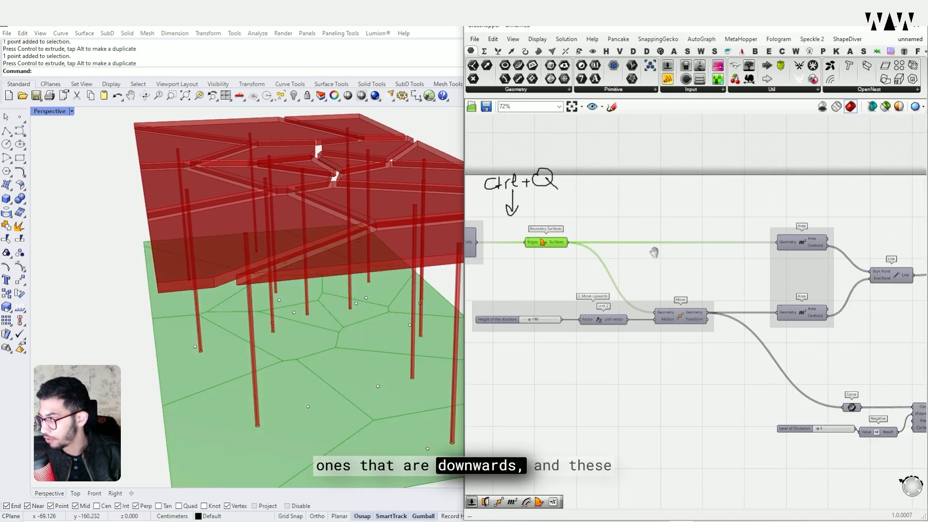
click(792, 243)
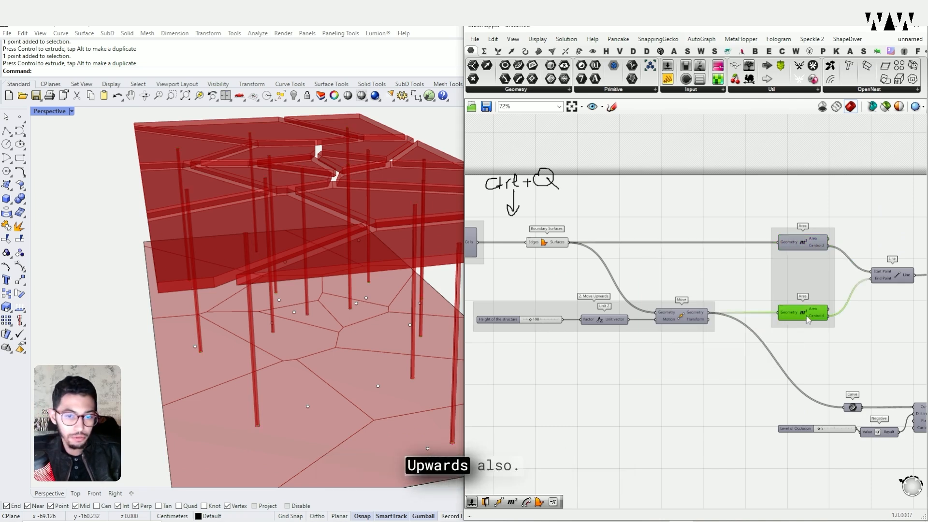
right_drag(832, 299, 683, 280)
Add the Line component to the group holding the two Area components.
click(761, 243)
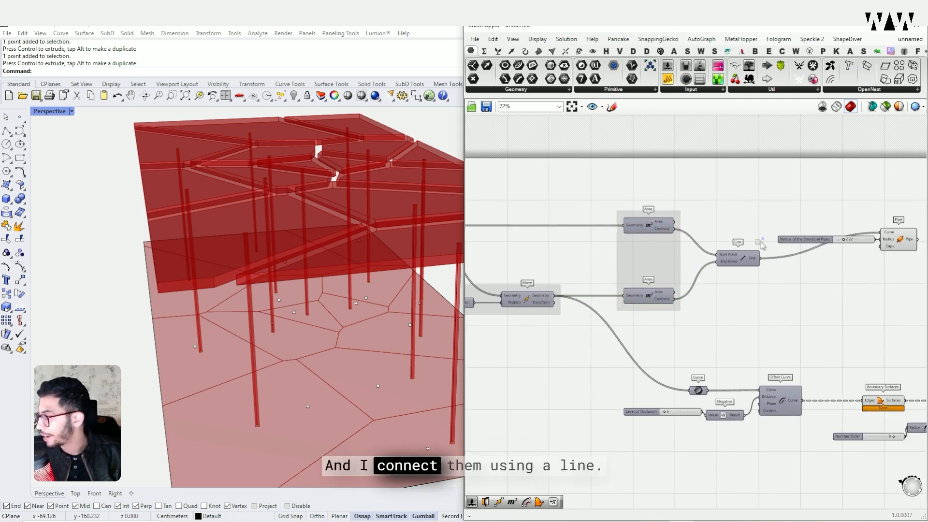
right_click(675, 266)
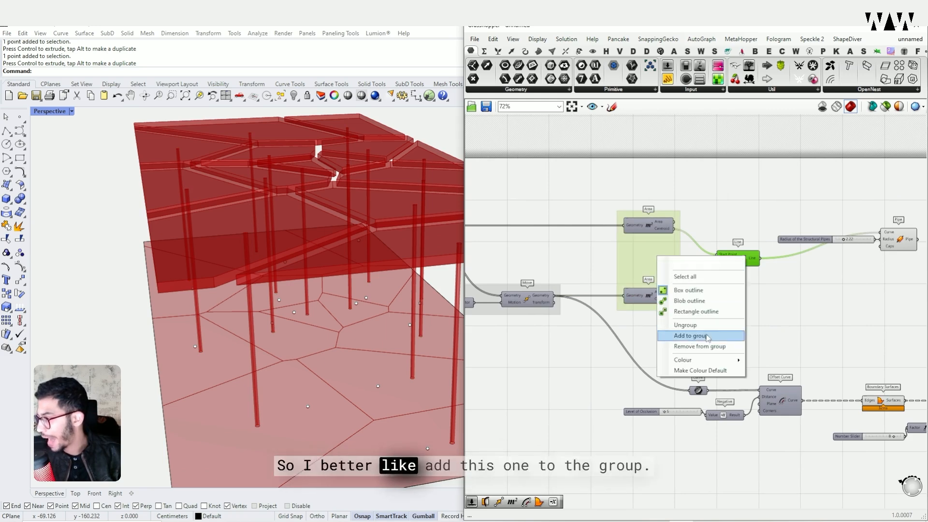
click(707, 335)
click(715, 196)
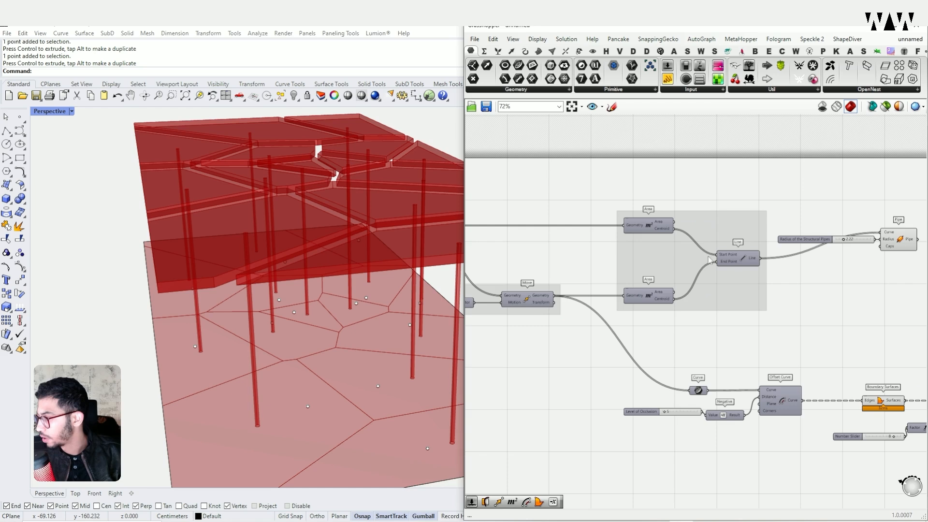
click(735, 268)
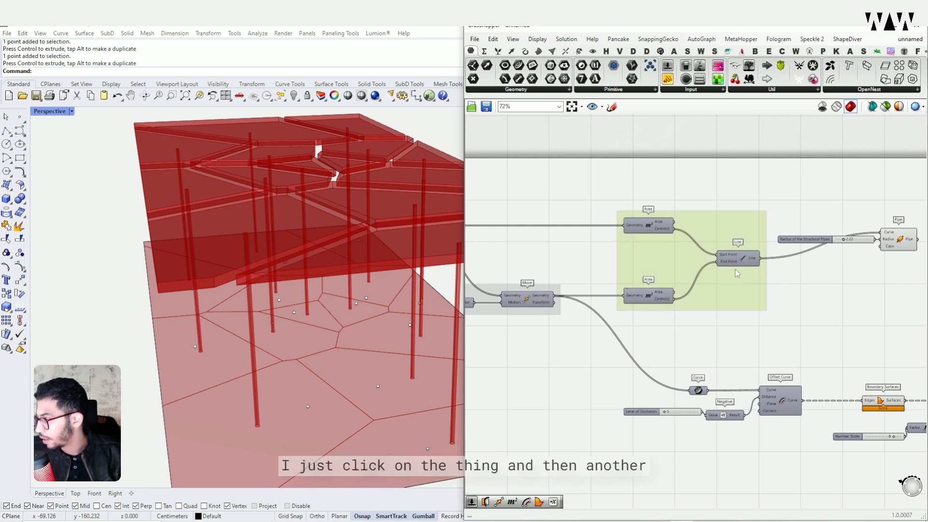
click(732, 262)
right_click(728, 291)
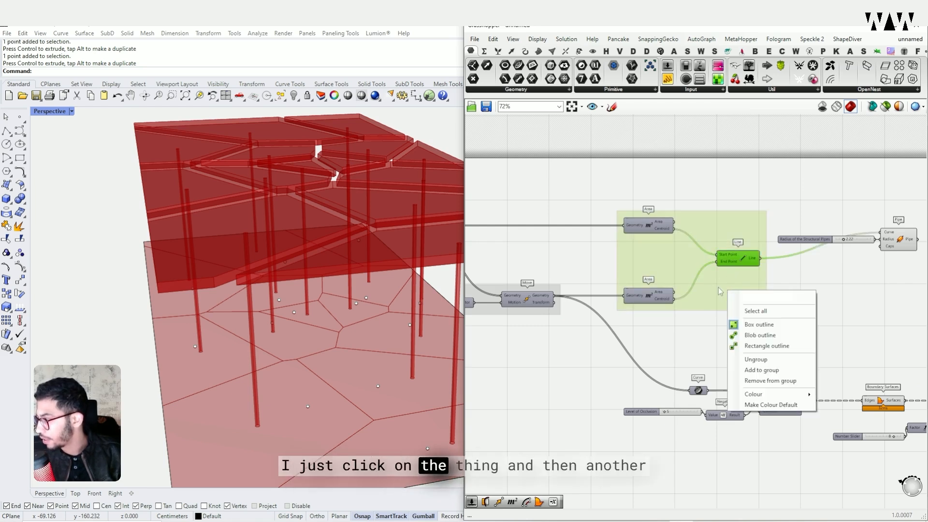
click(787, 371)
click(801, 317)
Move the structural pipe radius slider and the Pipe component farther from Line and group them.
right_drag(761, 288, 584, 305)
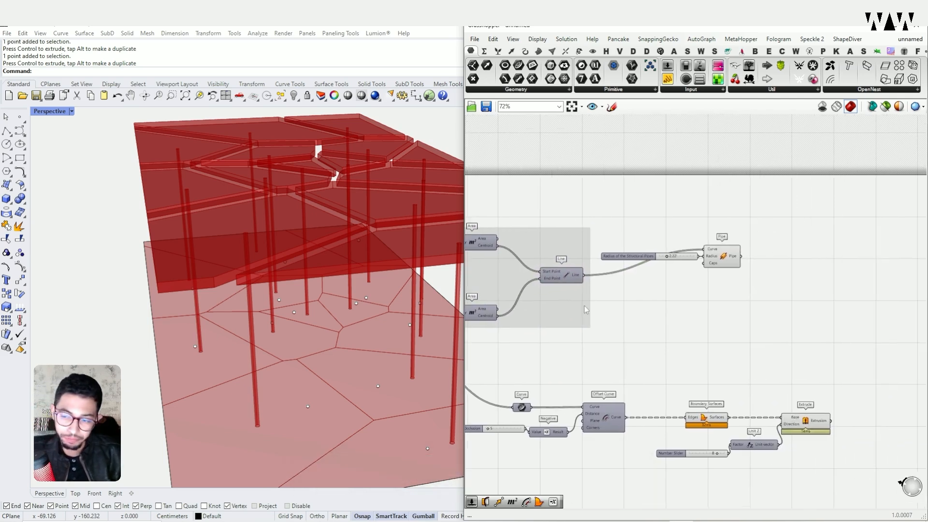
drag(765, 241, 667, 294)
drag(676, 256, 749, 282)
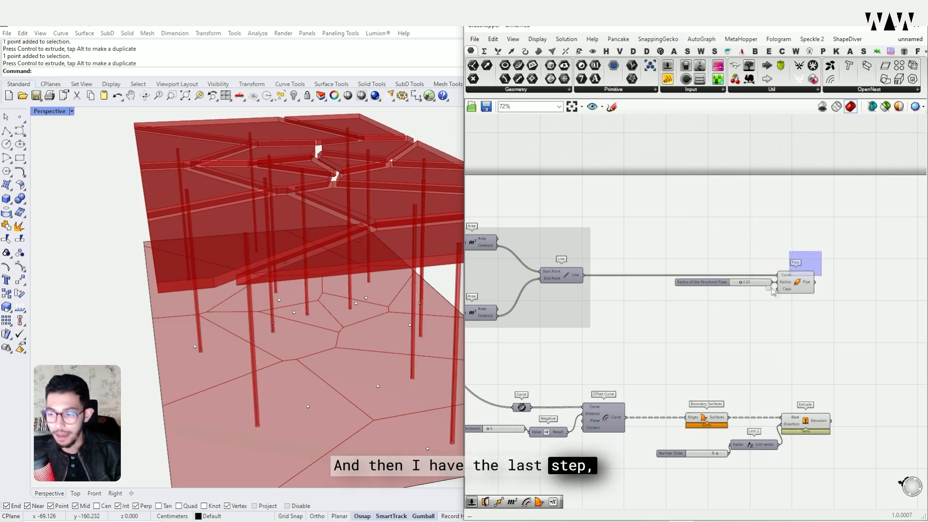
right_drag(702, 331, 713, 256)
scroll(818, 271, down, 3)
scroll(789, 220, up, 4)
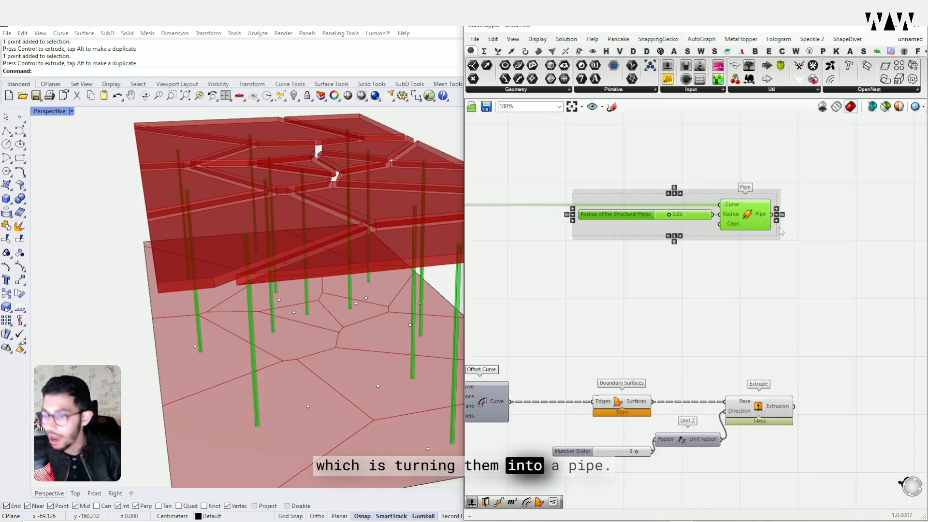
Turn off the preview of every component in the definition.
right_drag(574, 381, 765, 258)
scroll(765, 258, down, 3)
right_drag(675, 279, 649, 279)
drag(560, 288, 550, 291)
right_drag(564, 230, 674, 233)
click(561, 193)
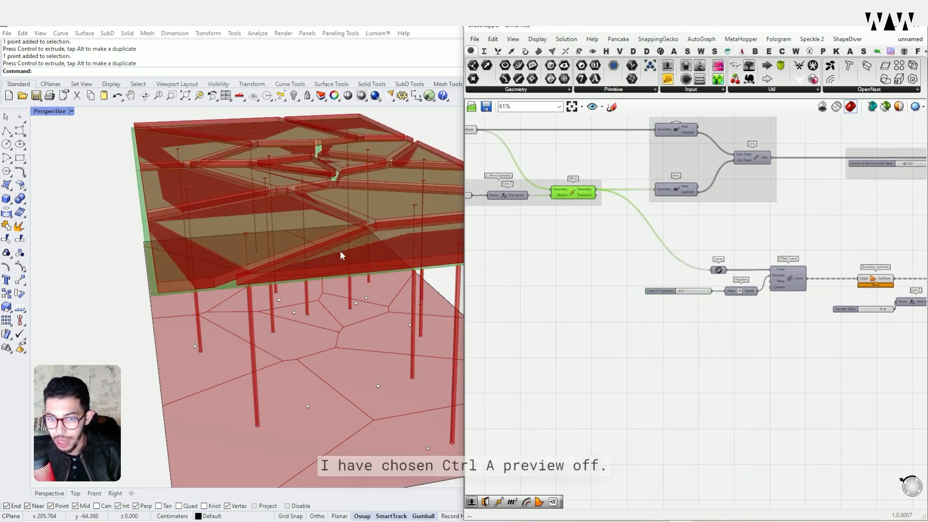
key(ctrl+a)
right_click(590, 253)
click(607, 266)
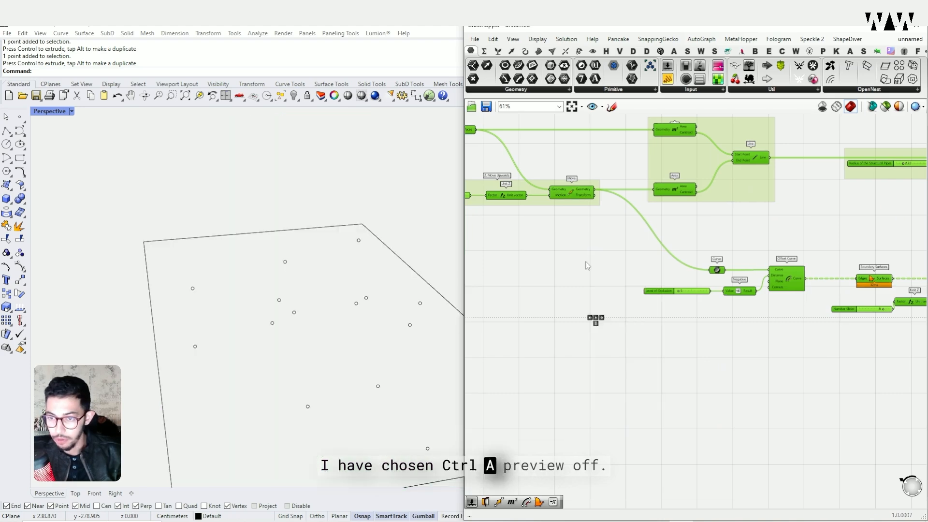
Toggle the previews of Move and the Curve parameter in turn to inspect the raised cells and their outlines.
click(571, 193)
right_drag(385, 251, 382, 253)
click(557, 192)
key(ctrl+q)
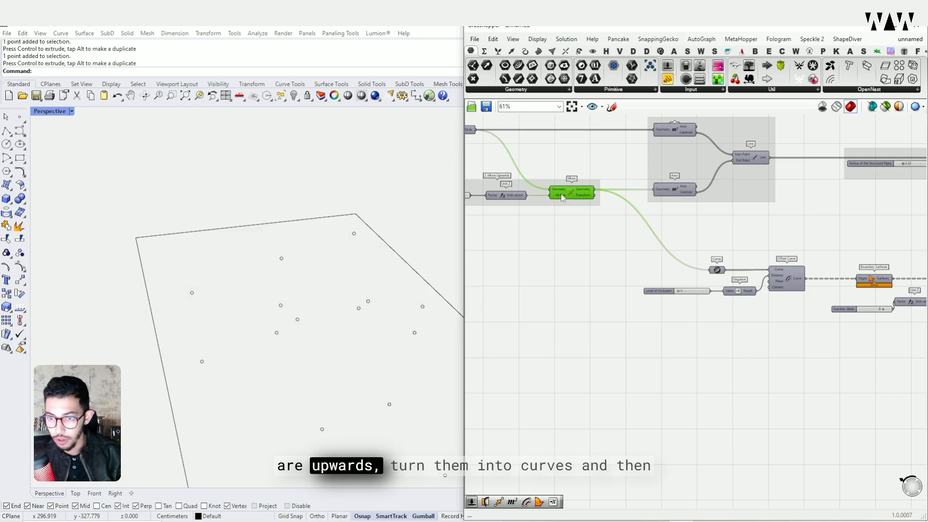
right_drag(678, 261, 602, 259)
click(642, 267)
key(ctrl+q)
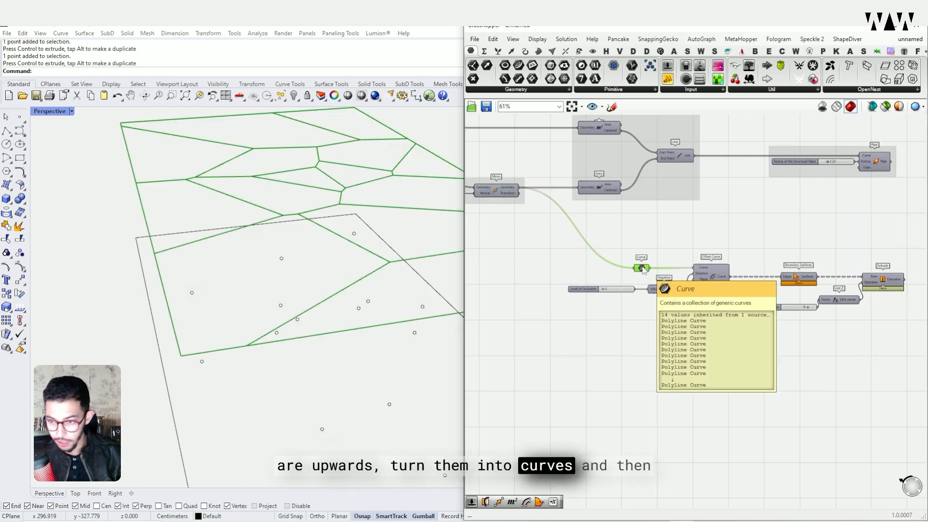
key(ctrl+q)
Preview the Offset Curve output, examine its Negative distance input, and hide the offset curves again.
click(721, 274)
key(ctrl+q)
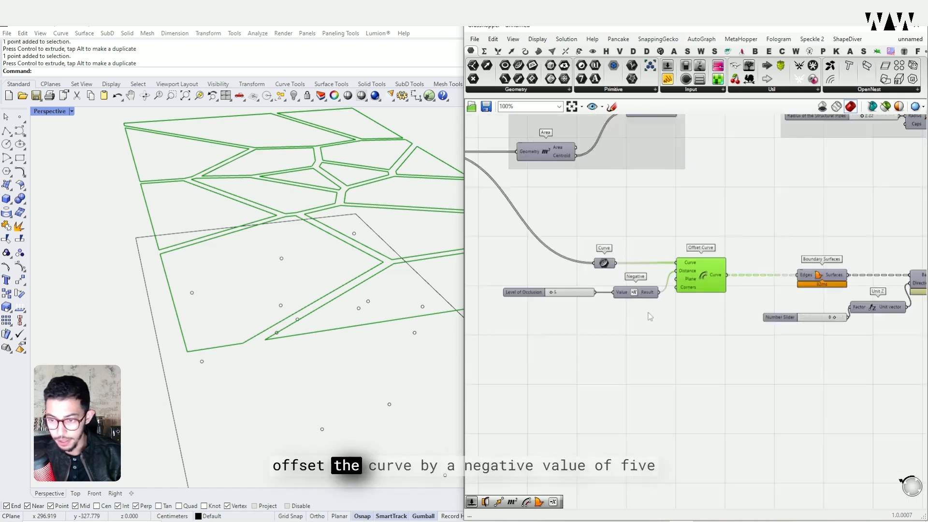
click(664, 289)
scroll(659, 290, up, 4)
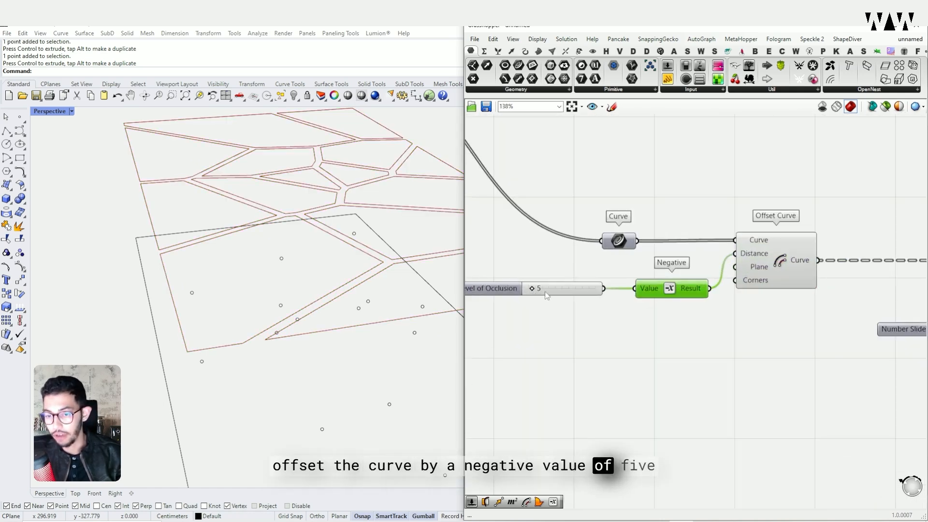
scroll(544, 291, down, 4)
click(623, 284)
key(ctrl+q)
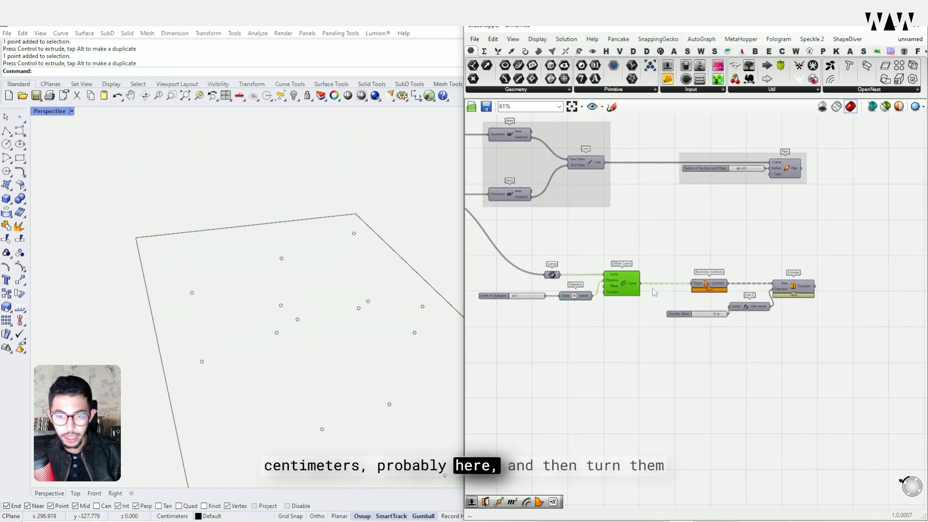
Turn on the previews of the Boundary Surfaces component after Offset Curve and of the Extrude component.
right_drag(653, 292, 611, 299)
click(663, 295)
key(ctrl+q)
click(753, 292)
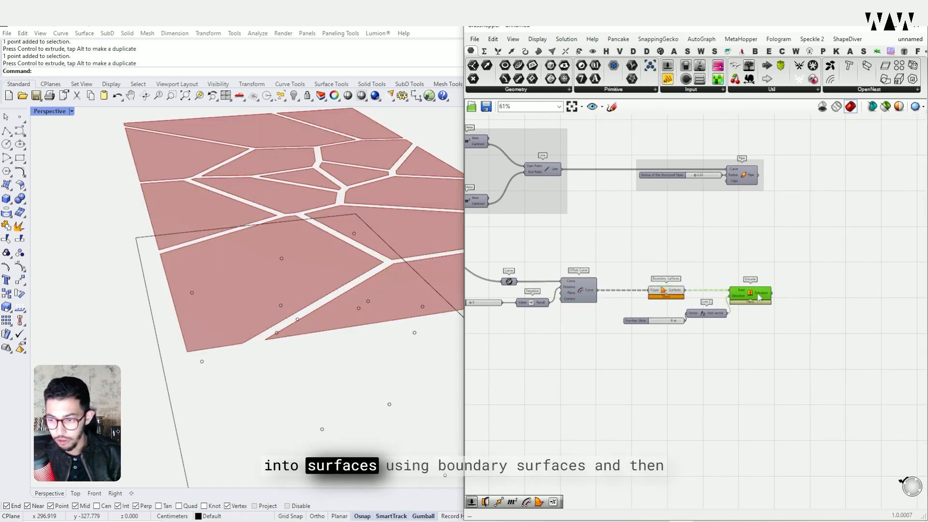
scroll(667, 290, up, 2)
click(665, 290)
right_drag(706, 275, 621, 271)
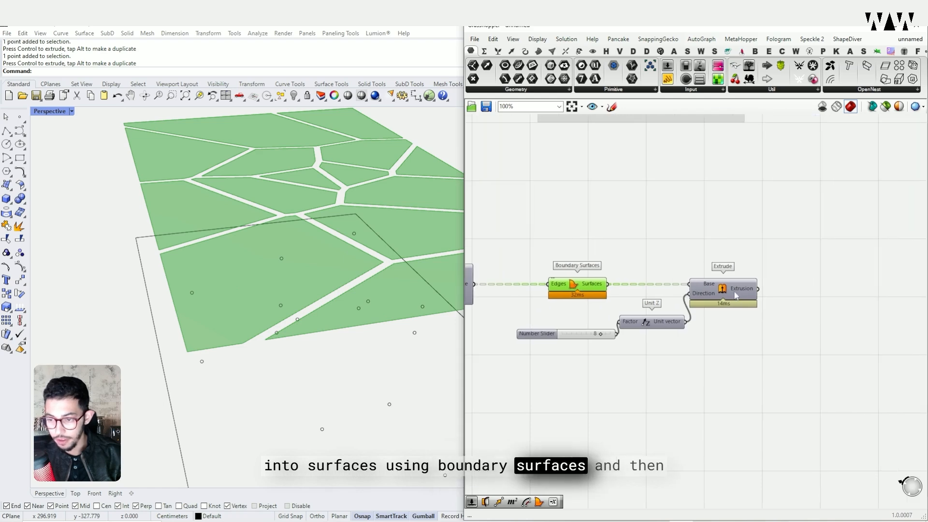
click(768, 290)
key(ctrl+q)
Rename the extrusion's number slider "Depth of Upper Panels" and move Unit Z clear of the widened slider.
scroll(754, 289, up, 5)
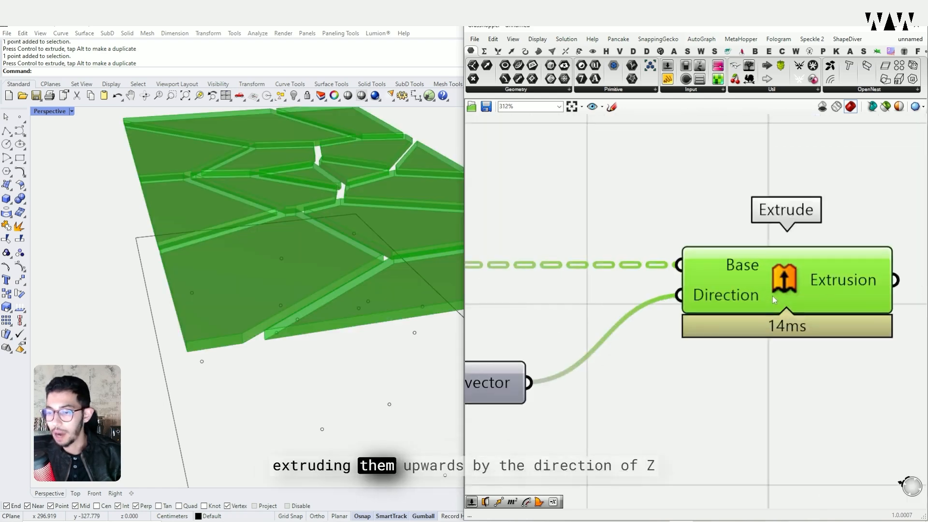
scroll(771, 249, down, 2)
right_drag(561, 287, 690, 288)
right_click(607, 304)
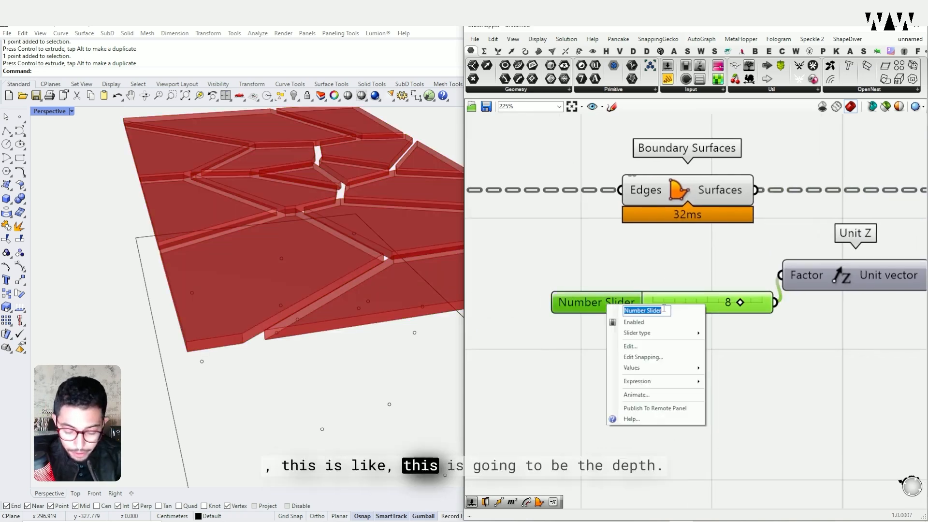
text(dEPTH )
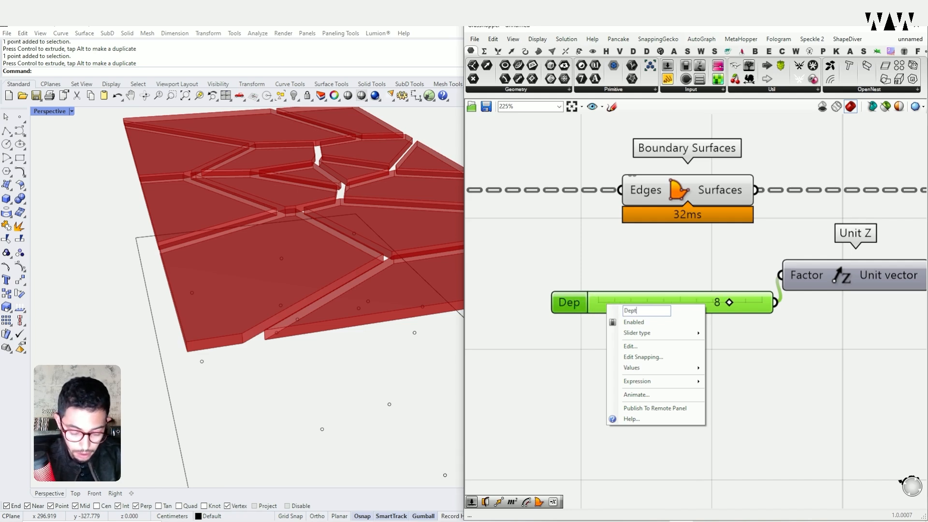
text(of Upper)
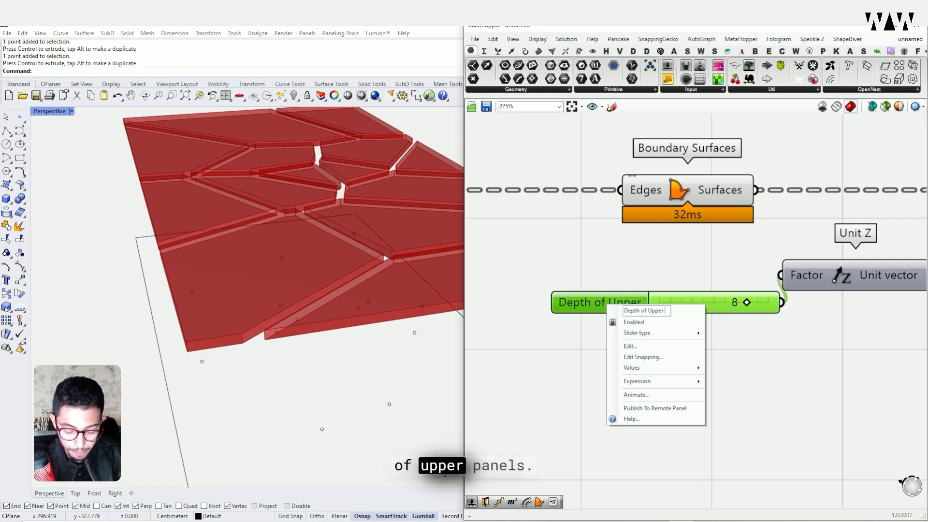
text( Panels)
key(Return)
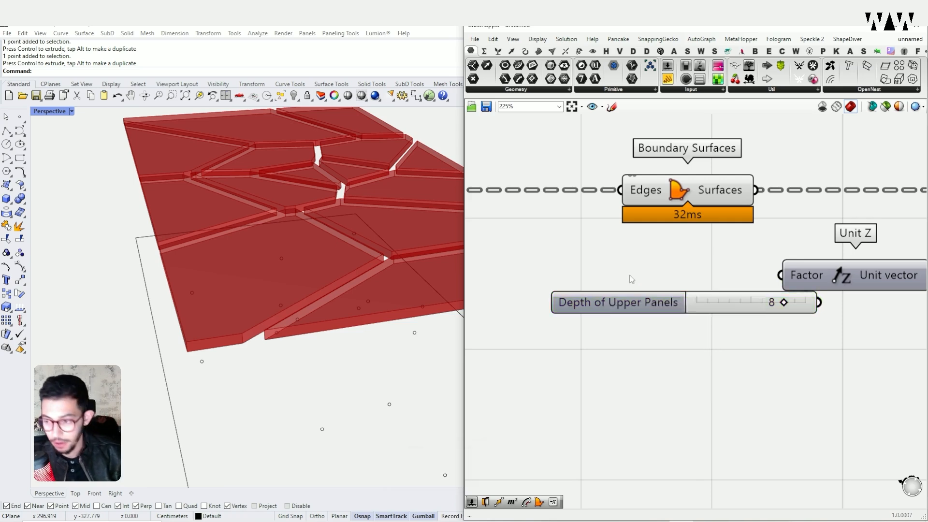
scroll(778, 294, down, 3)
scroll(804, 304, down, 4)
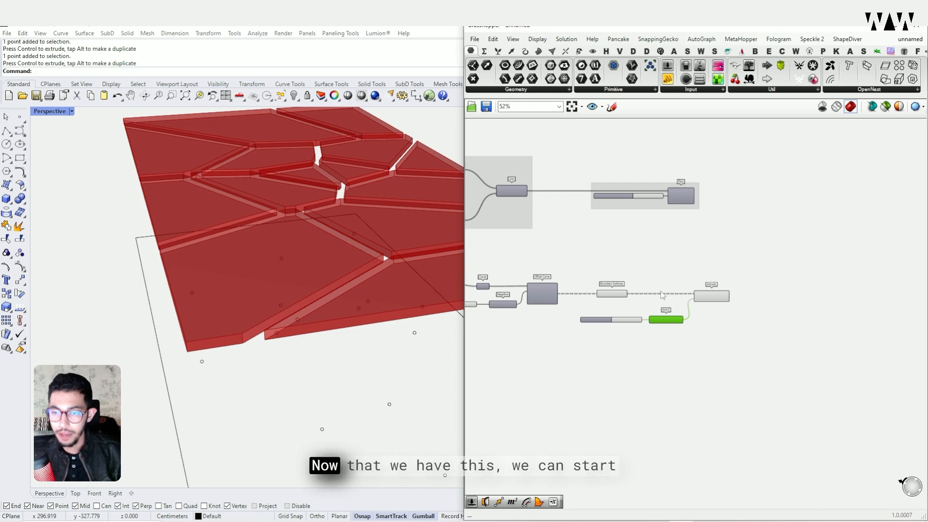
Examine the extruded canopy panels from above and at an angle, along with the layout of the whole definition.
right_drag(385, 232, 319, 285)
scroll(709, 275, down, 3)
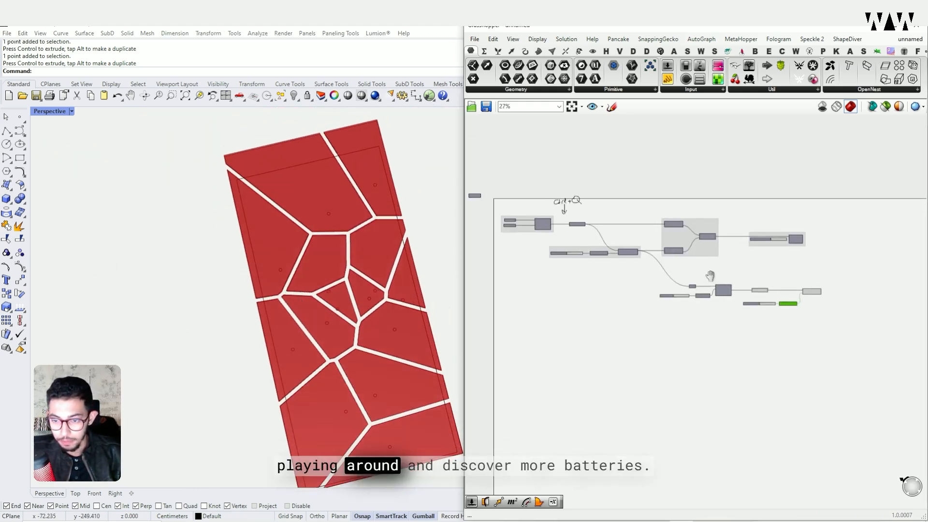
scroll(623, 236, up, 3)
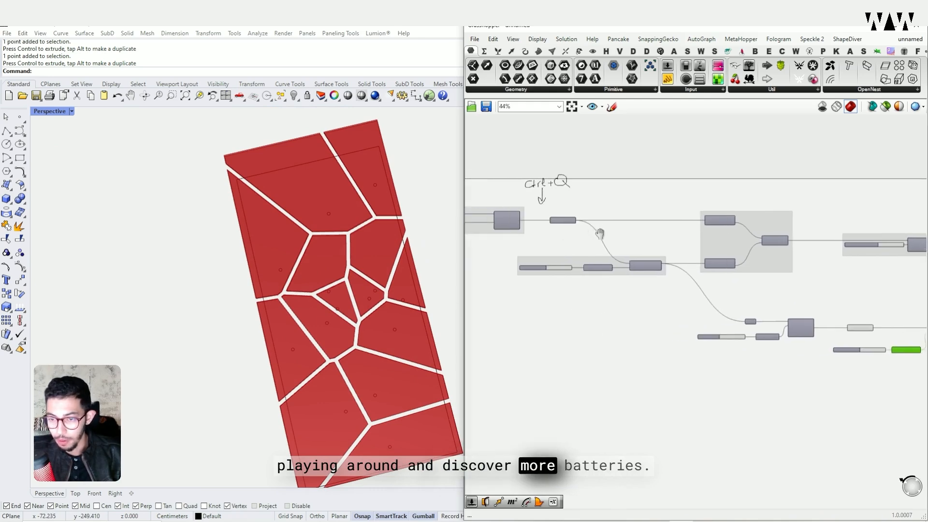
scroll(580, 235, up, 2)
right_drag(413, 219, 454, 159)
scroll(711, 222, down, 2)
scroll(713, 228, down, 3)
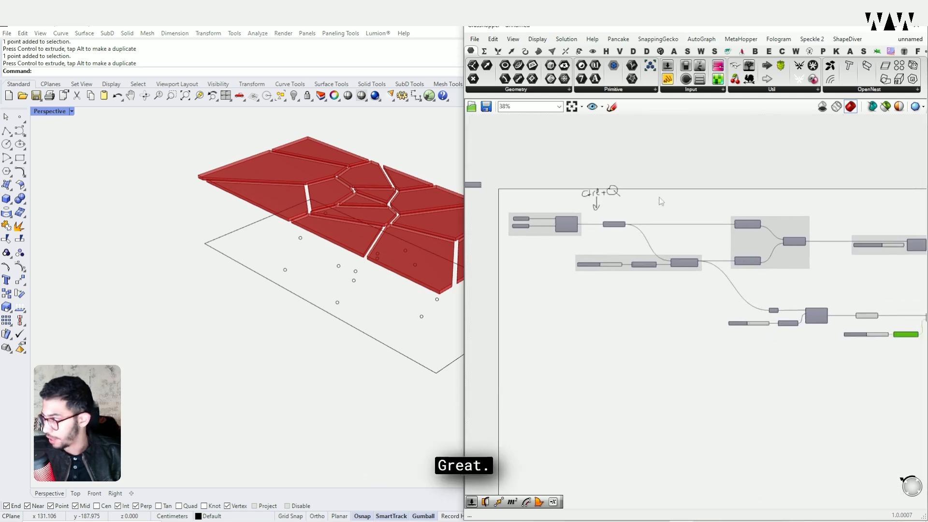
Examine the definition from the Voronoi group through Boundary Surfaces, Move Upwards and the Area components, alongside the extruded canopy.
right_drag(680, 247, 679, 256)
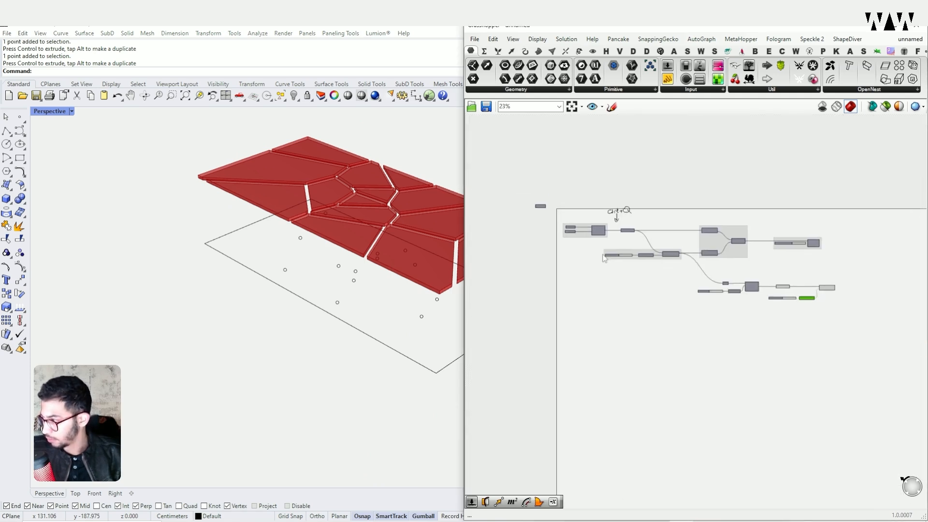
shift+right_drag(433, 250, 327, 266)
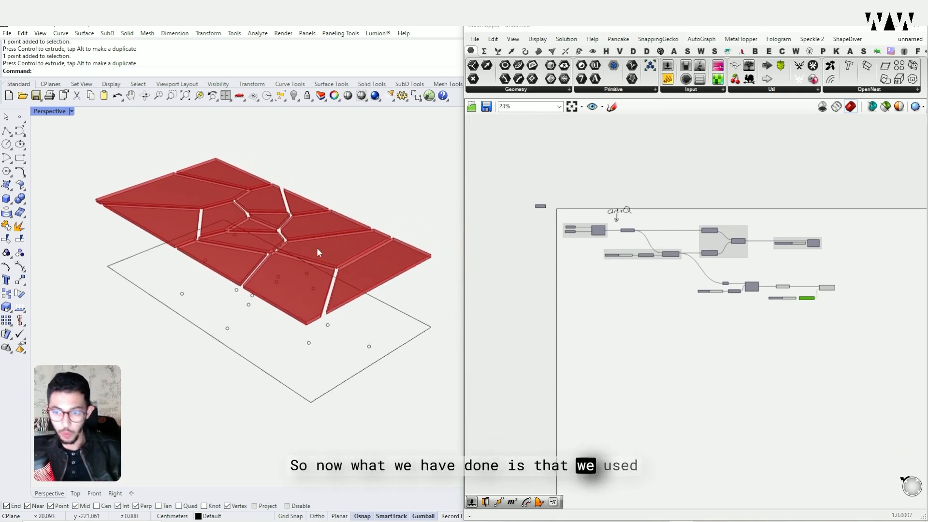
scroll(683, 238, up, 4)
scroll(678, 236, down, 2)
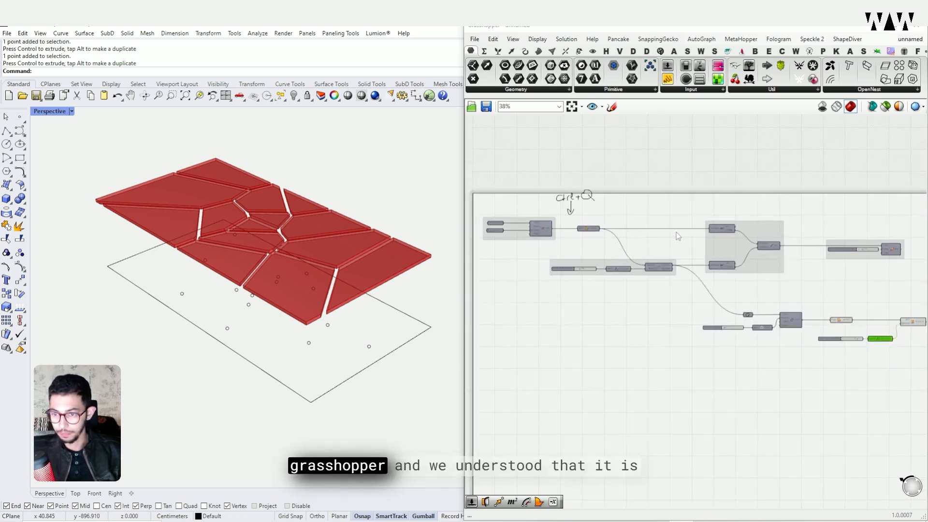
right_drag(554, 218, 642, 224)
scroll(642, 223, up, 2)
scroll(643, 223, up, 3)
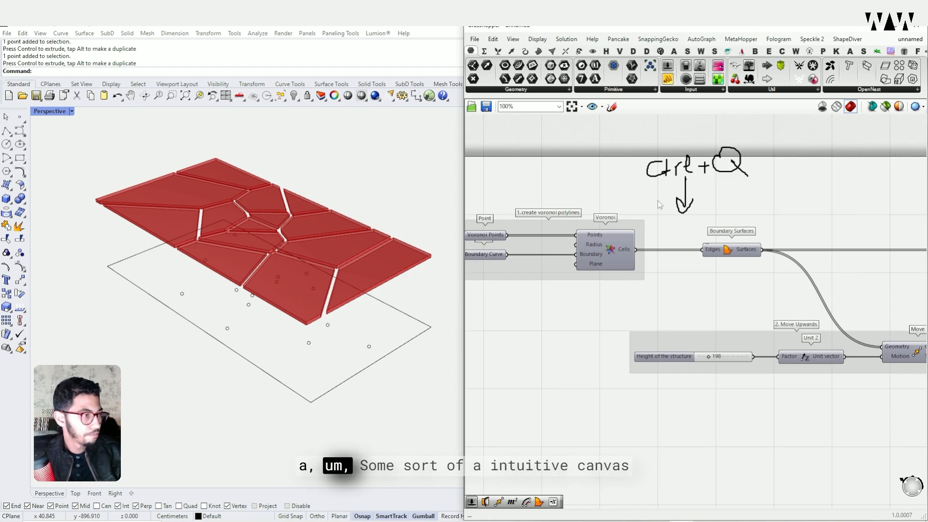
right_drag(638, 212, 615, 221)
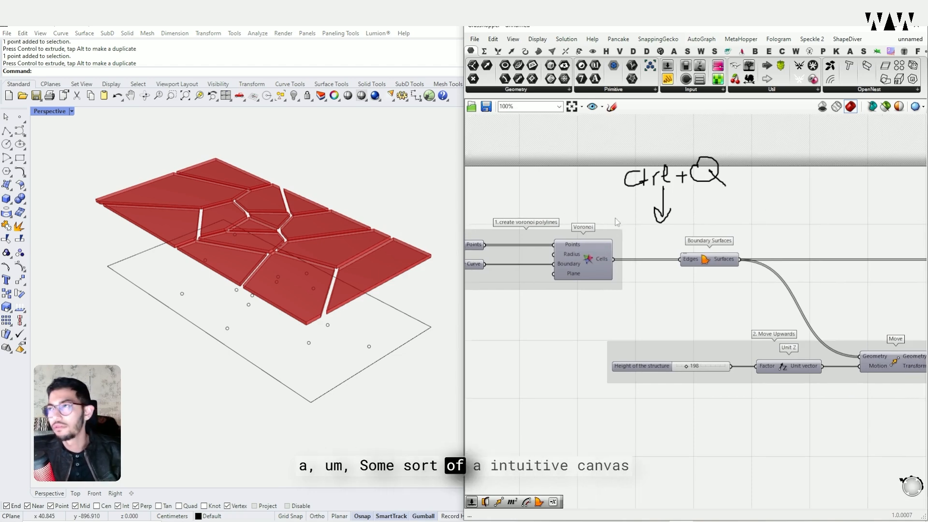
scroll(610, 213, down, 2)
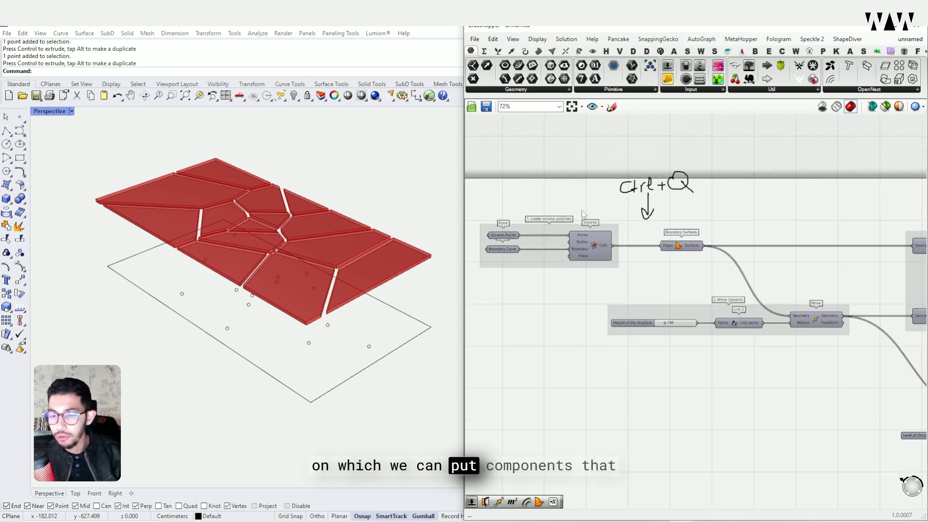
scroll(669, 225, up, 8)
right_drag(703, 280, 627, 246)
scroll(630, 245, down, 7)
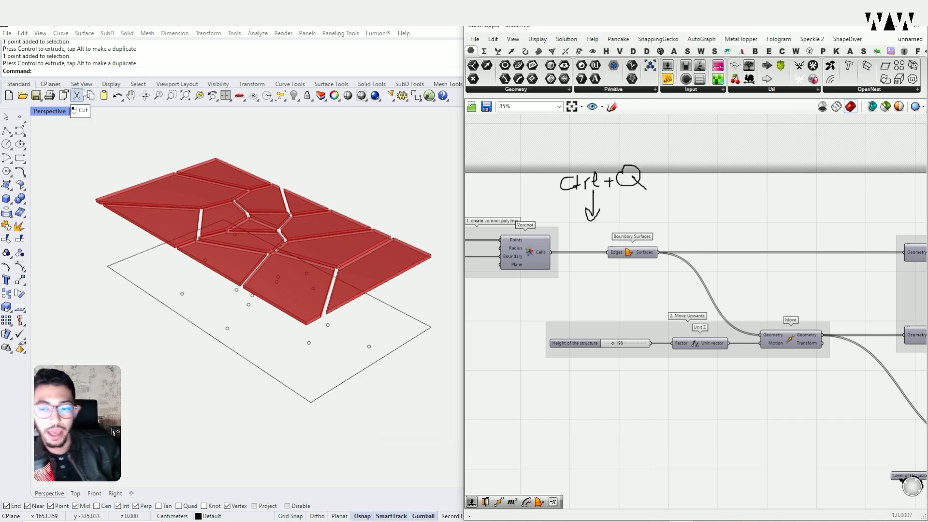
right_drag(565, 250, 691, 237)
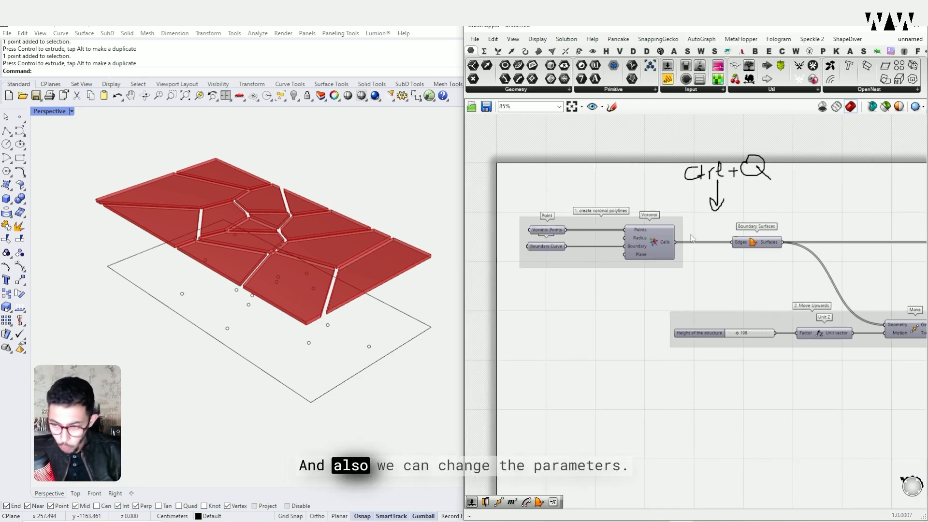
scroll(597, 227, down, 3)
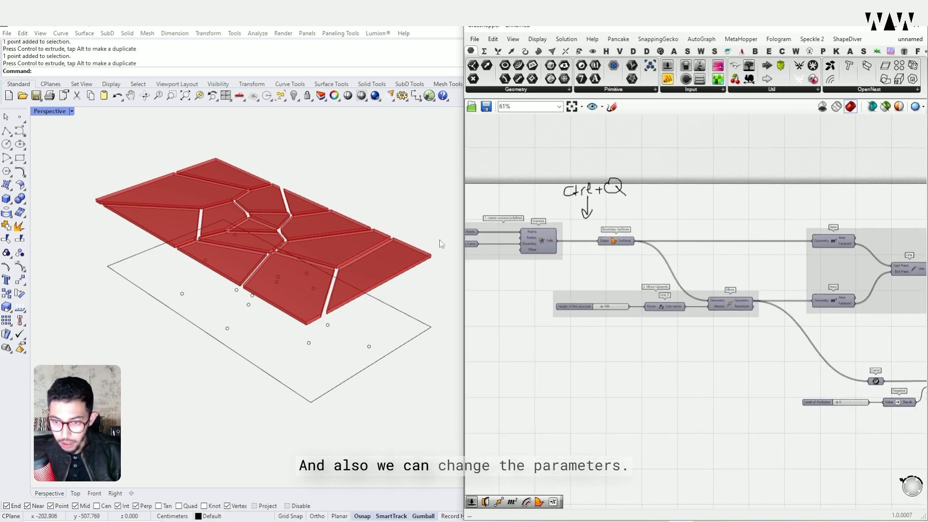
Move three of the Voronoi points within the boundary in the Rhino viewport and review the reshaped canopy cells from another angle.
click(375, 345)
drag(342, 362, 381, 319)
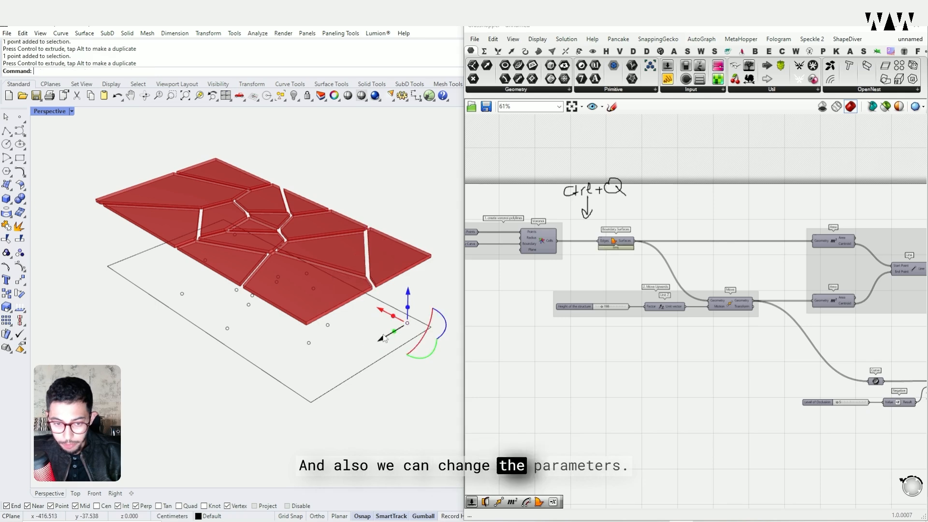
click(309, 342)
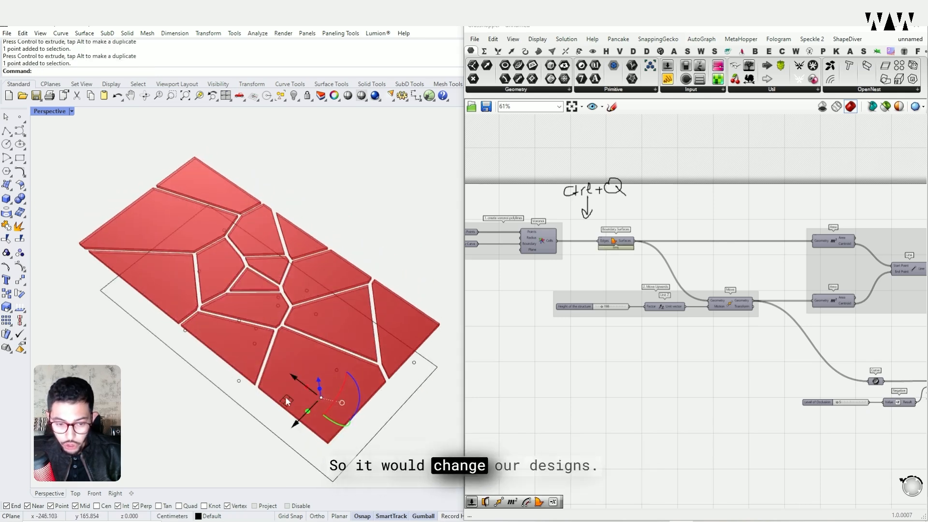
drag(285, 397, 295, 416)
click(337, 369)
drag(317, 353, 301, 316)
scroll(595, 258, down, 1)
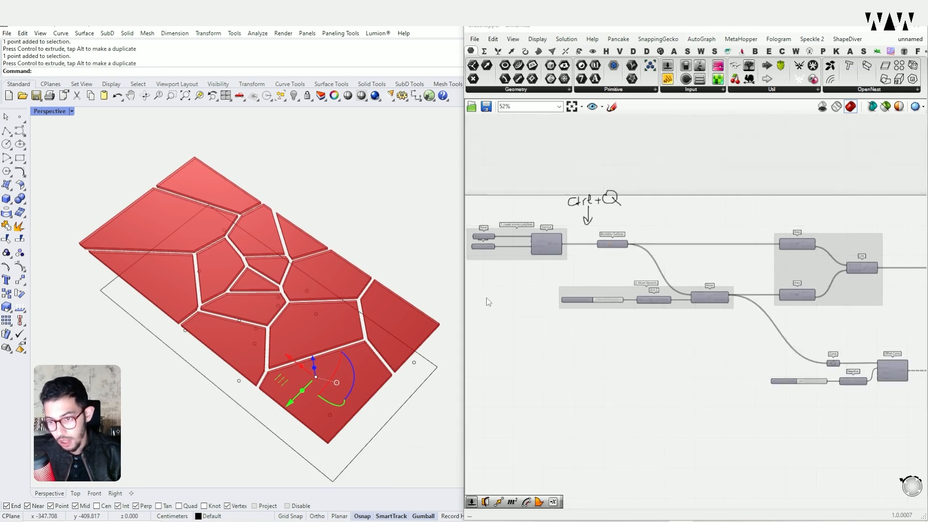
right_drag(406, 309, 313, 326)
scroll(379, 306, down, 2)
right_drag(379, 305, 422, 314)
click(418, 317)
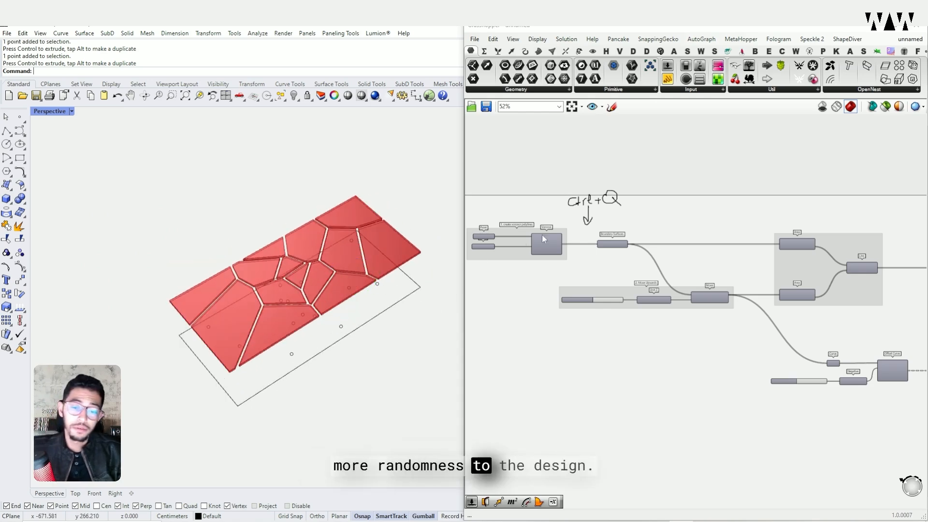
Add a Populate 2D component below the "1. create voronoi polylines" group.
scroll(542, 244, up, 3)
right_drag(537, 251, 682, 239)
double_click(634, 279)
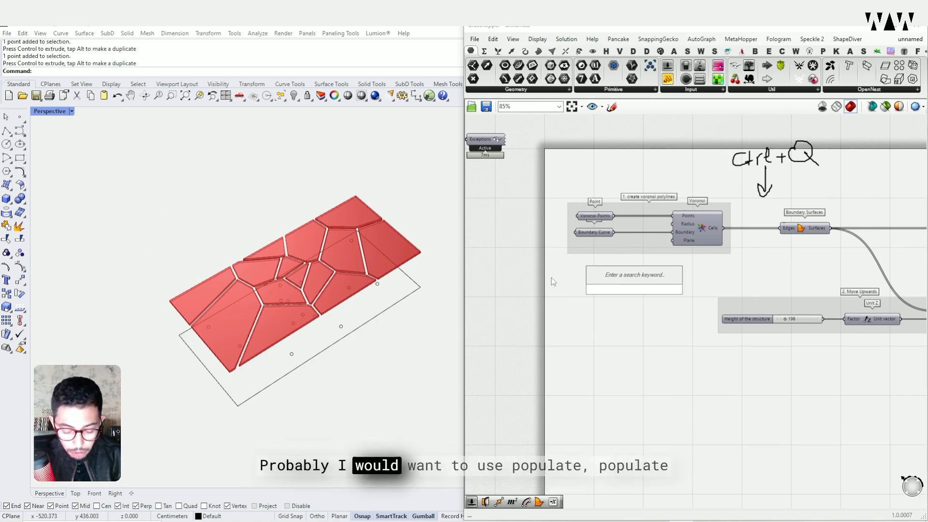
text(populat)
key(Up)
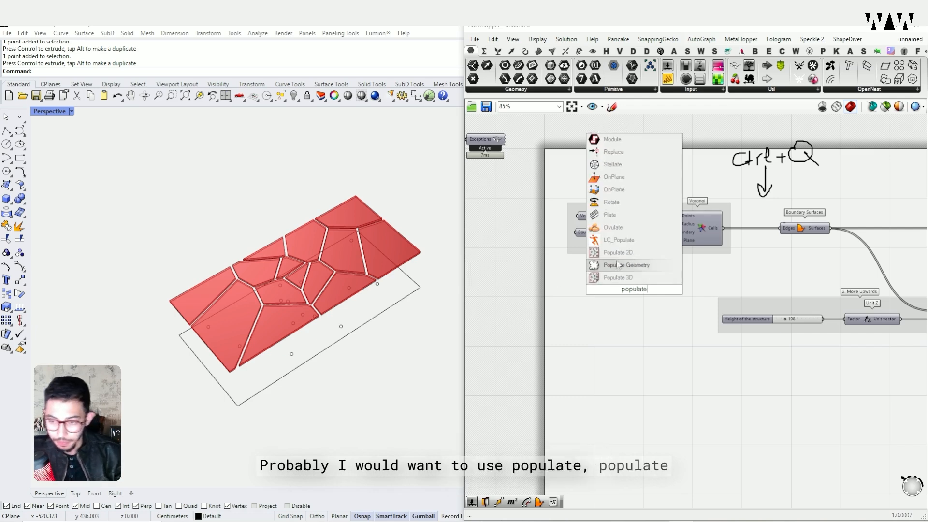
key(Return)
scroll(652, 285, up, 3)
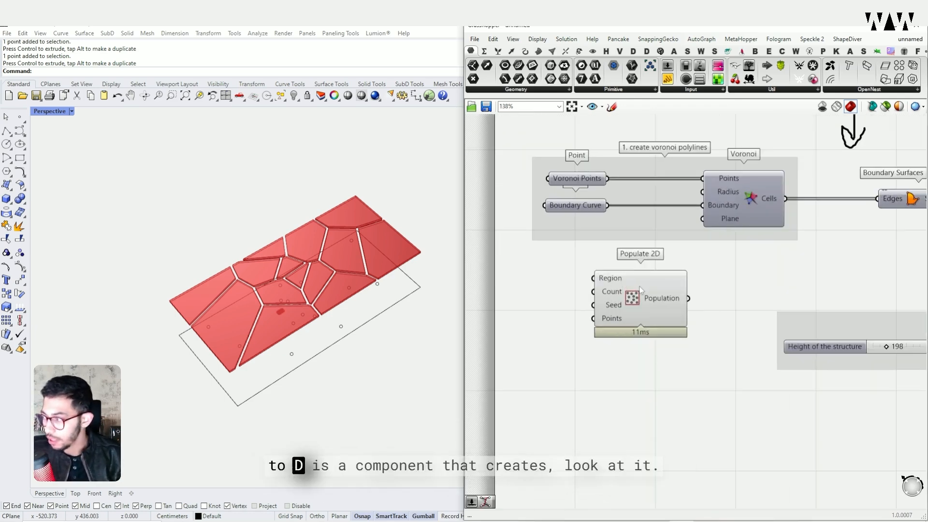
drag(622, 295, 614, 309)
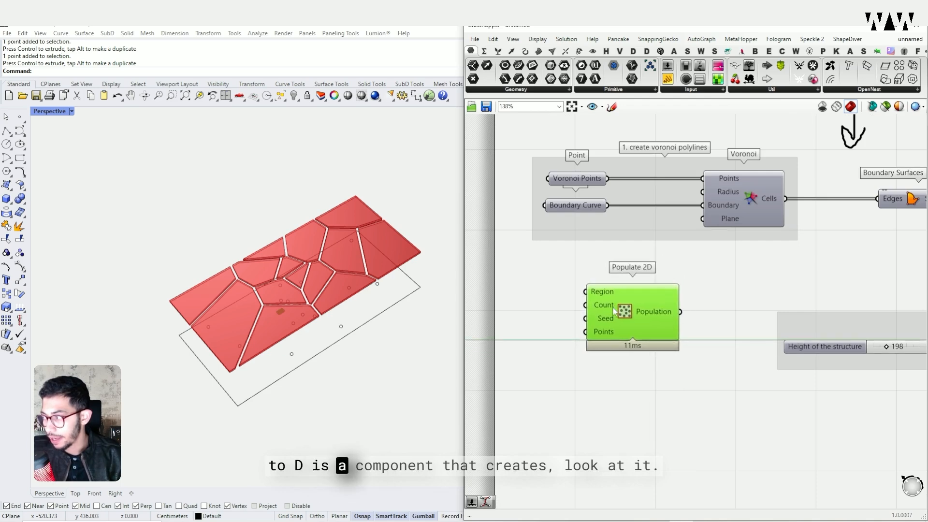
Zoom the viewport to the default Populate 2D output and examine its points, region and component icon up close.
scroll(300, 313, up, 6)
right_drag(306, 312, 325, 329)
click(592, 389)
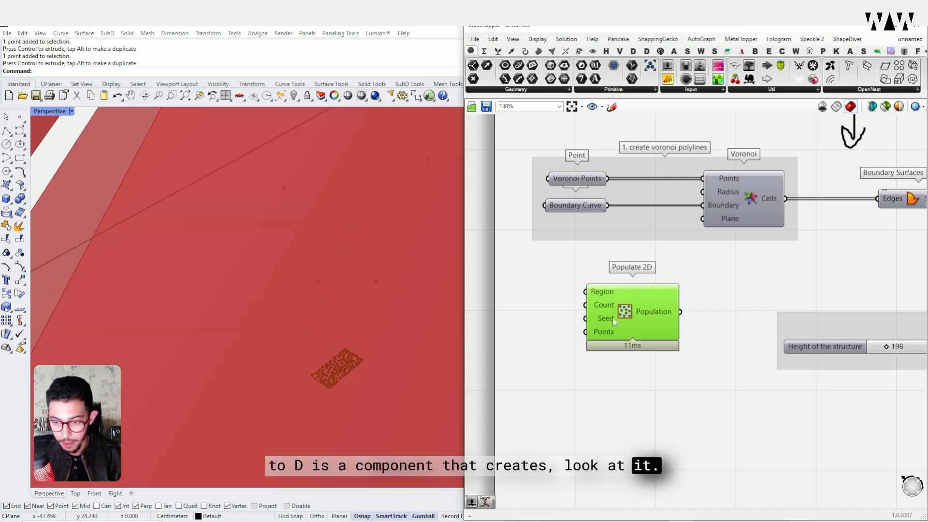
middle_click(635, 306)
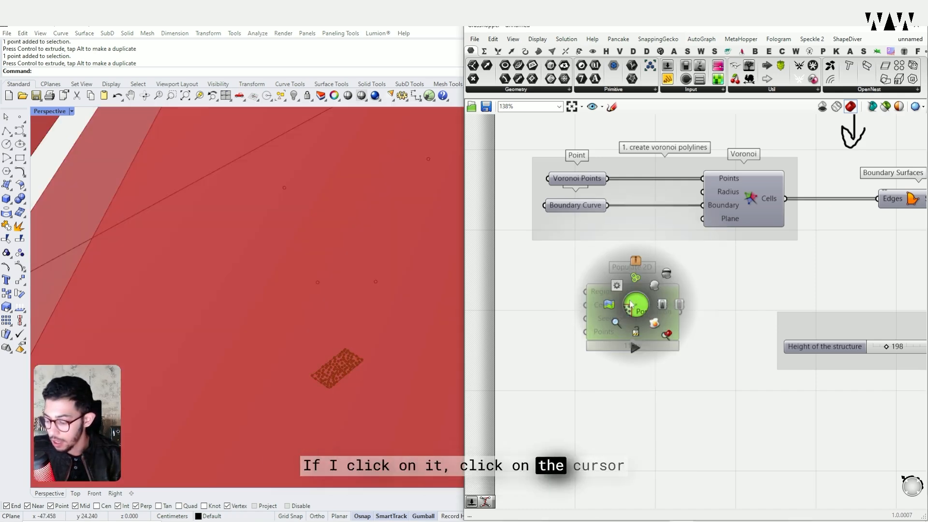
click(667, 335)
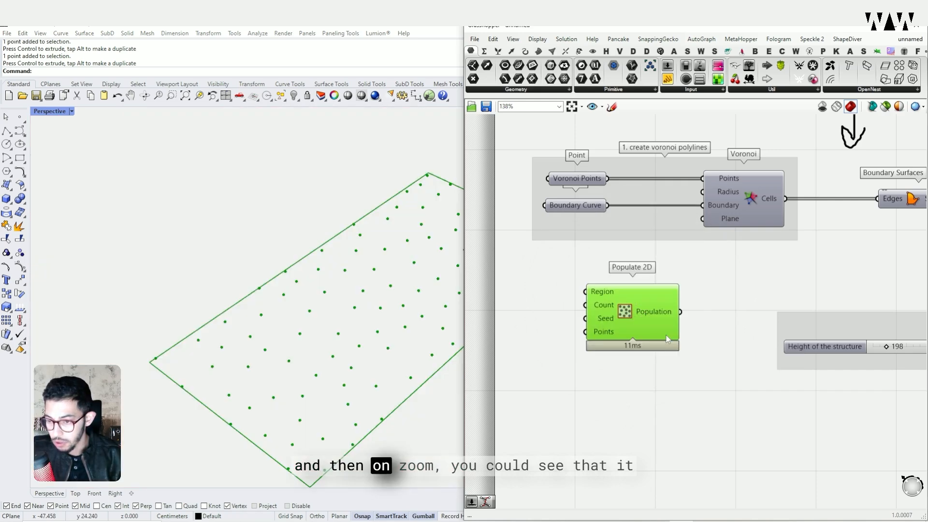
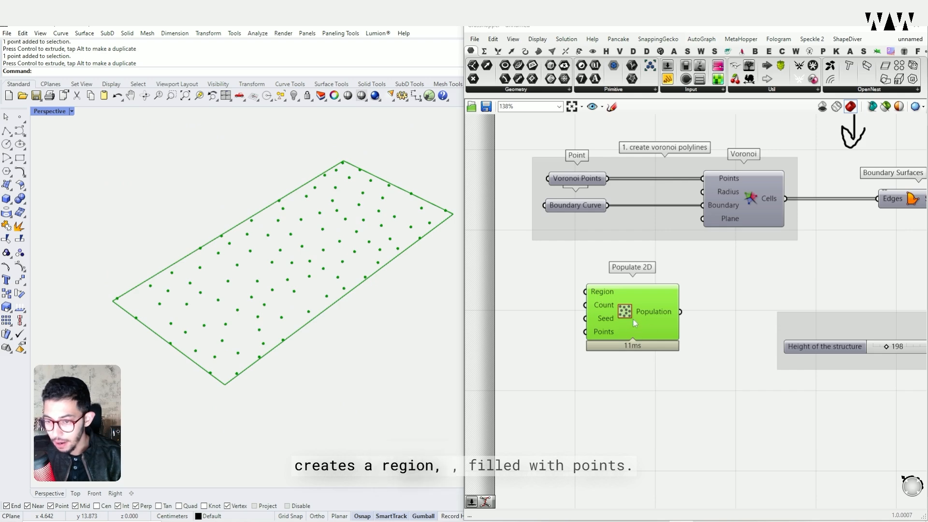
scroll(633, 318, up, 6)
scroll(702, 312, down, 3)
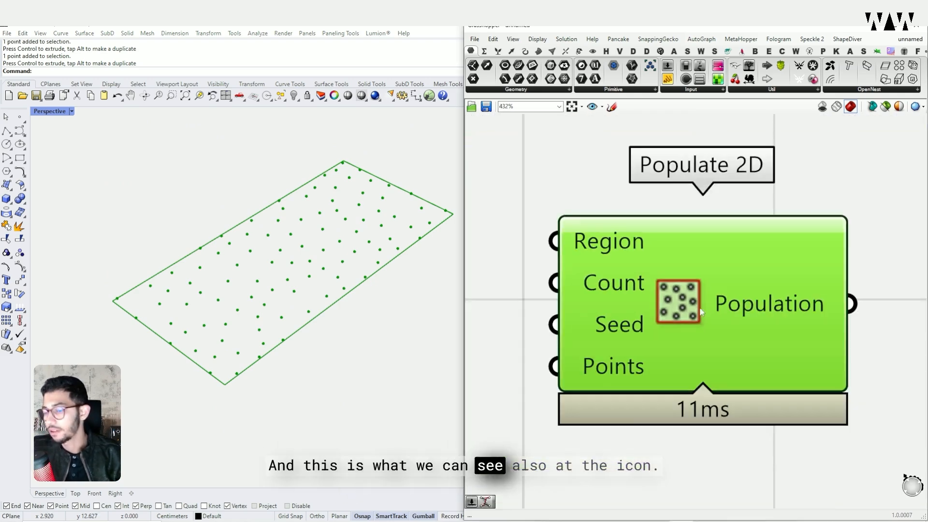
scroll(701, 313, down, 4)
scroll(648, 317, down, 2)
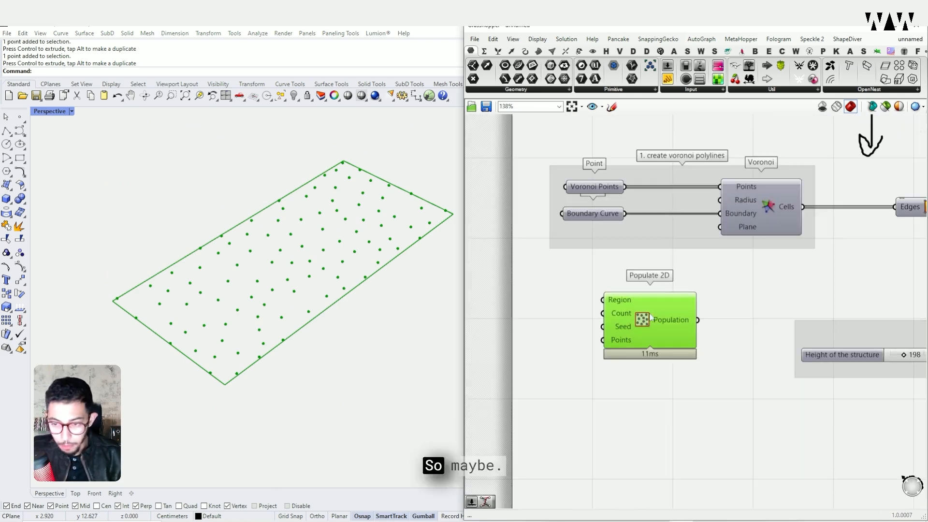
Move the Boundary Curve parameter farther from the Voronoi component and connect it to the Region input of Populate 2D.
click(599, 213)
drag(599, 213, 564, 216)
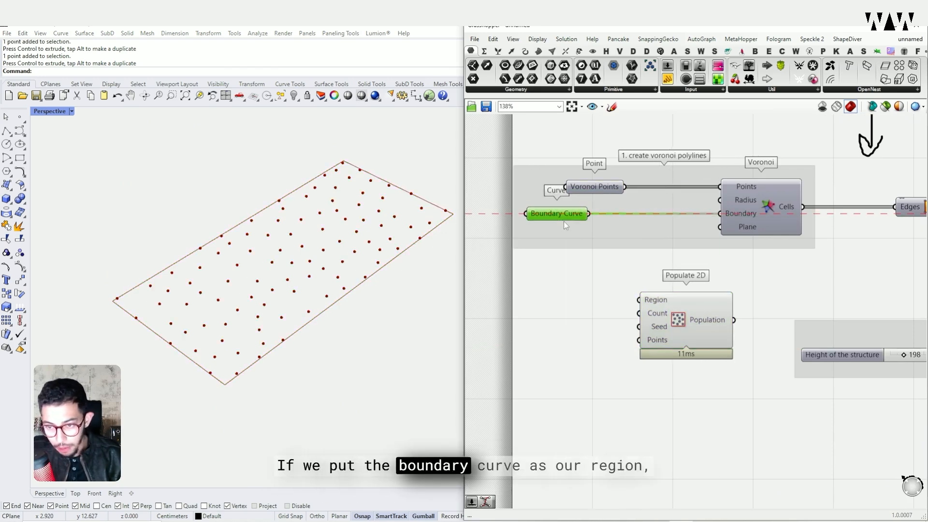
drag(615, 292, 634, 300)
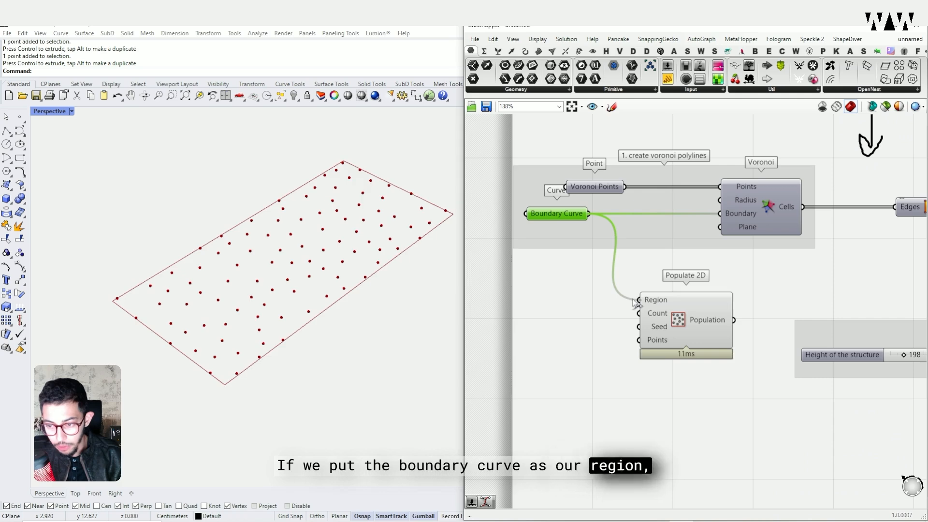
Zoom the viewport to the Populate 2D output and examine the points inside the boundary curve beneath the canopy.
click(693, 322)
middle_click(696, 319)
click(675, 301)
scroll(401, 314, down, 5)
scroll(424, 306, up, 5)
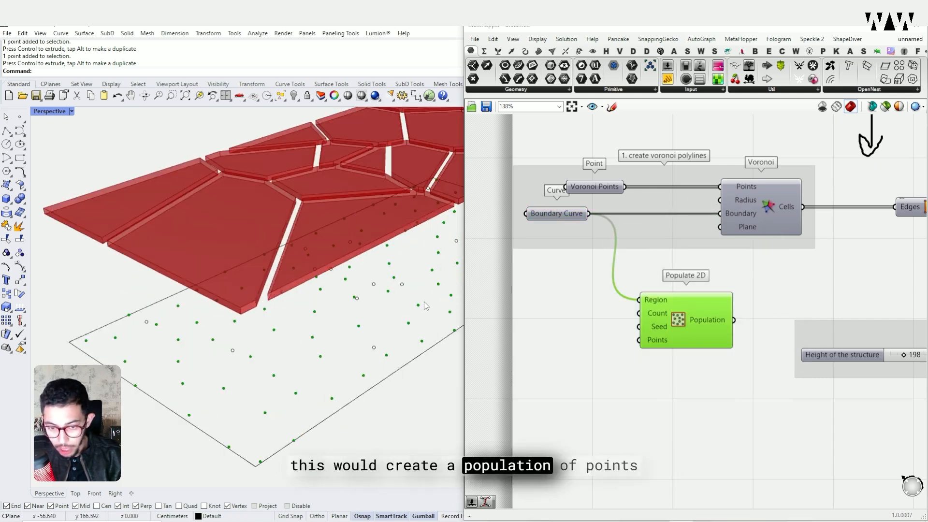
right_drag(425, 306, 397, 320)
click(558, 209)
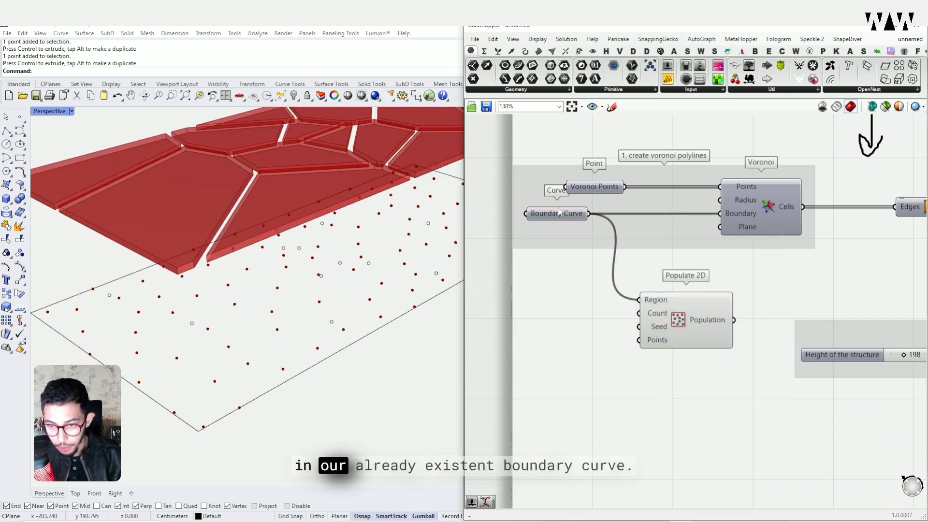
click(558, 212)
Replace the Voronoi Points input of the Voronoi component with the Population output of Populate 2D and review the whole canopy.
mouse_move(726, 320)
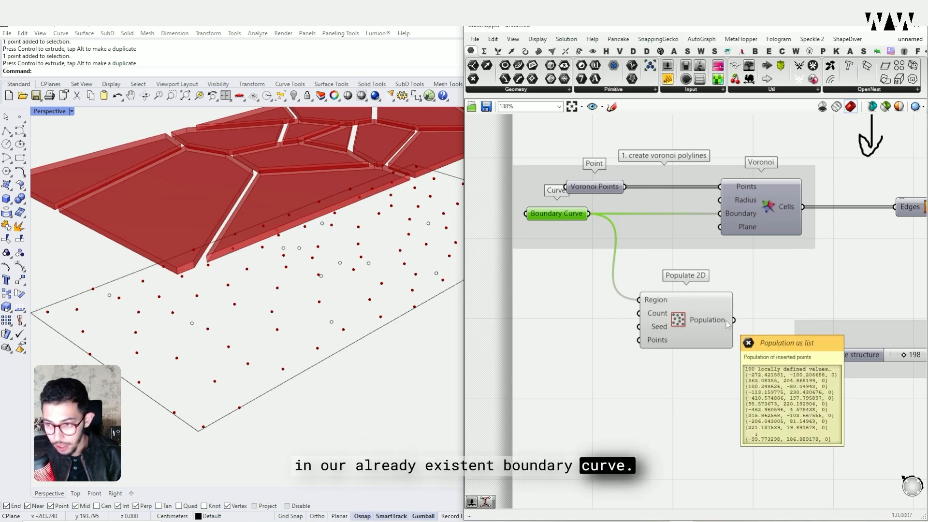
drag(737, 313, 726, 273)
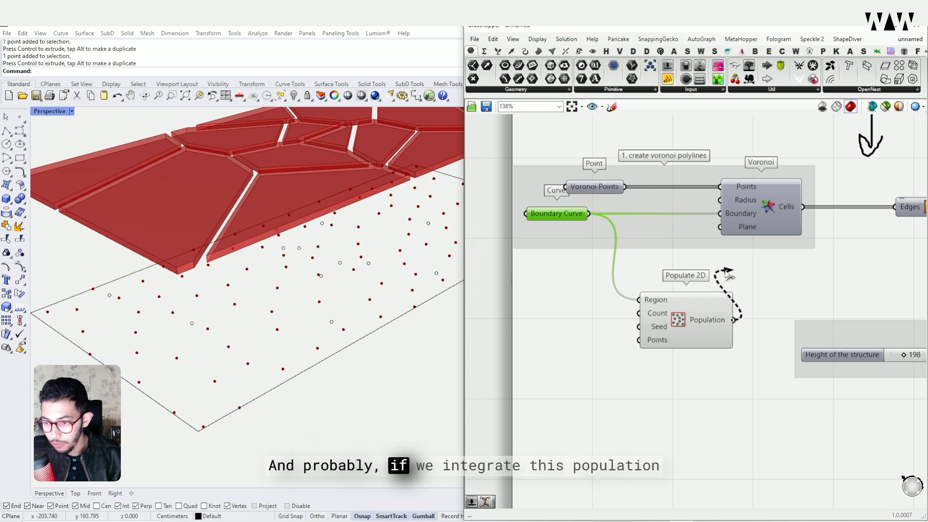
drag(682, 207, 730, 315)
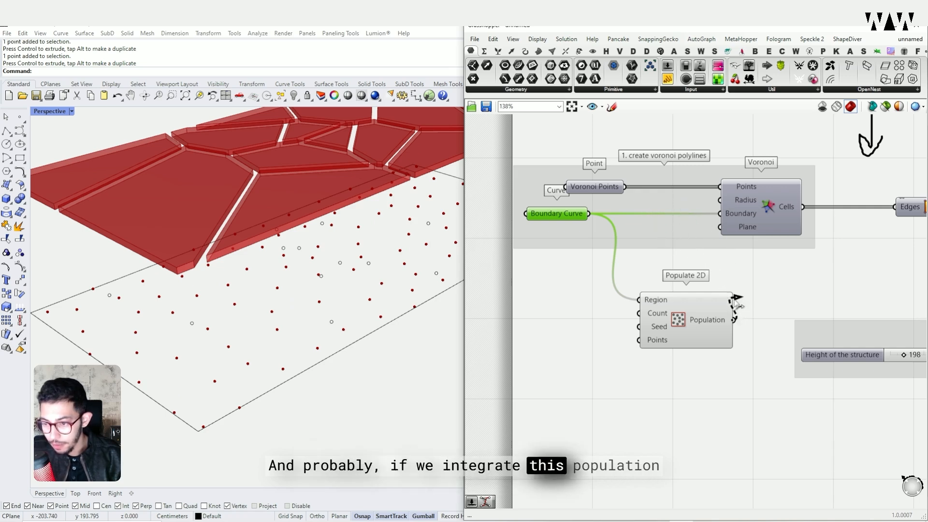
mouse_move(708, 323)
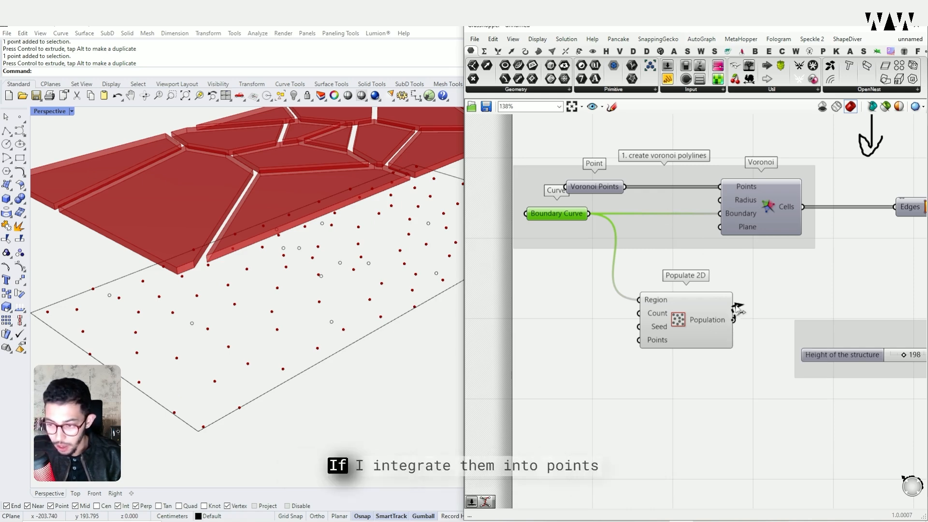
drag(734, 320, 720, 187)
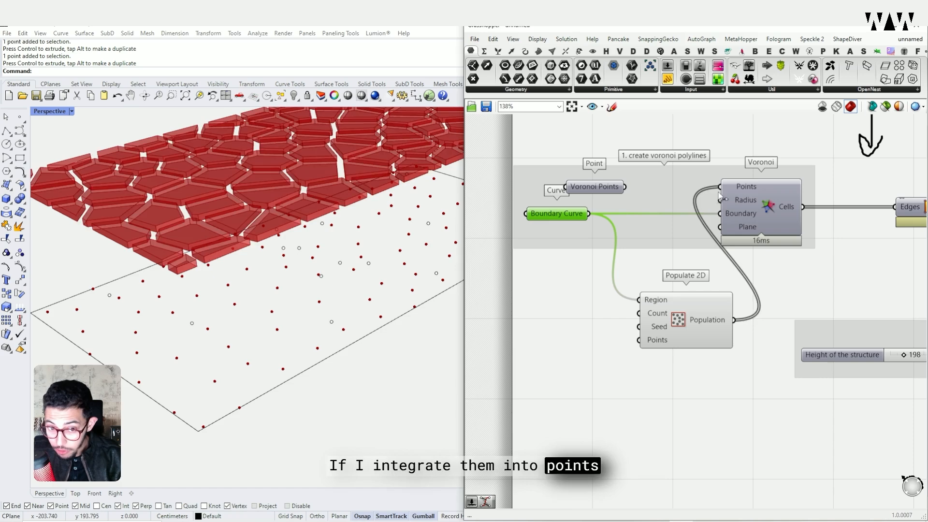
right_drag(400, 235, 368, 240)
scroll(369, 313, down, 5)
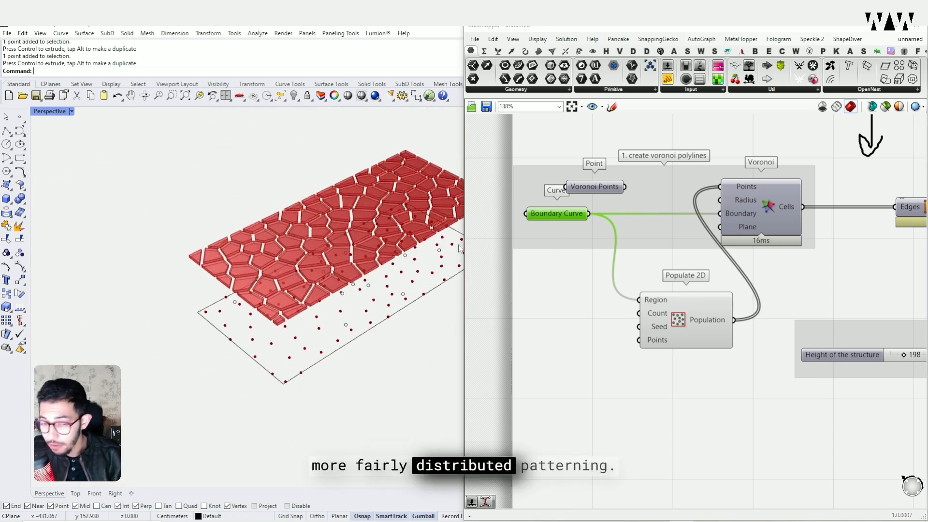
Add a number slider set to 20 and connect it to the Count input of Populate 2D.
click(561, 312)
text(2)
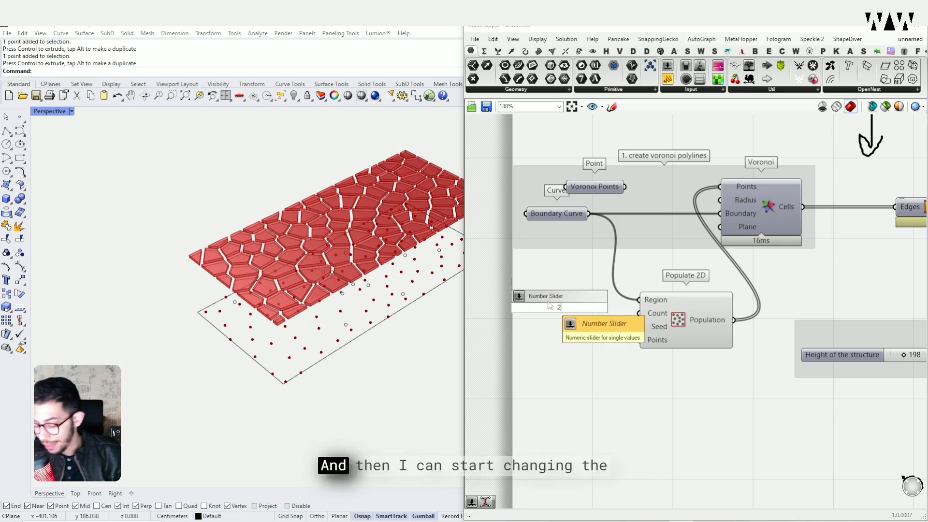
key(Return)
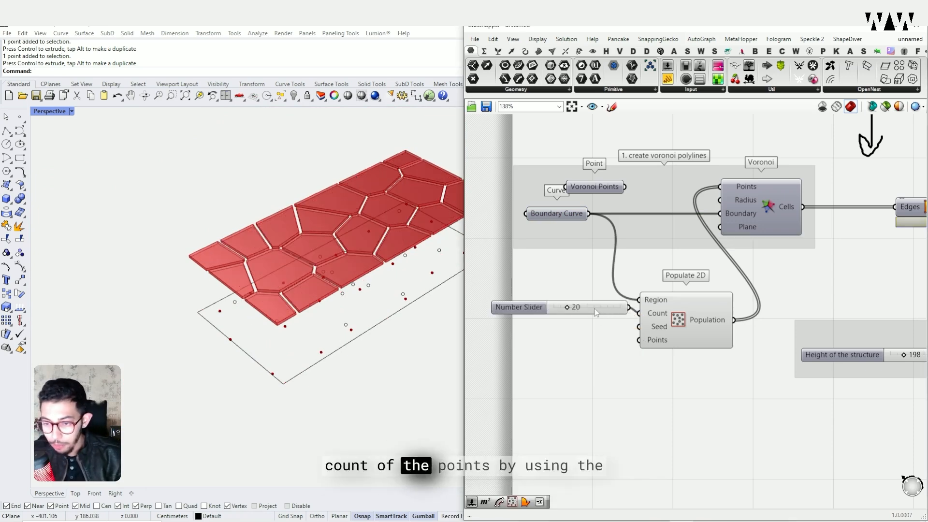
Set the Count slider to 26 and add a number slider set to 54631 to the Seed input of Populate 2D.
mouse_move(570, 310)
mouse_down()
mouse_move(587, 311)
mouse_move(571, 310)
mouse_up()
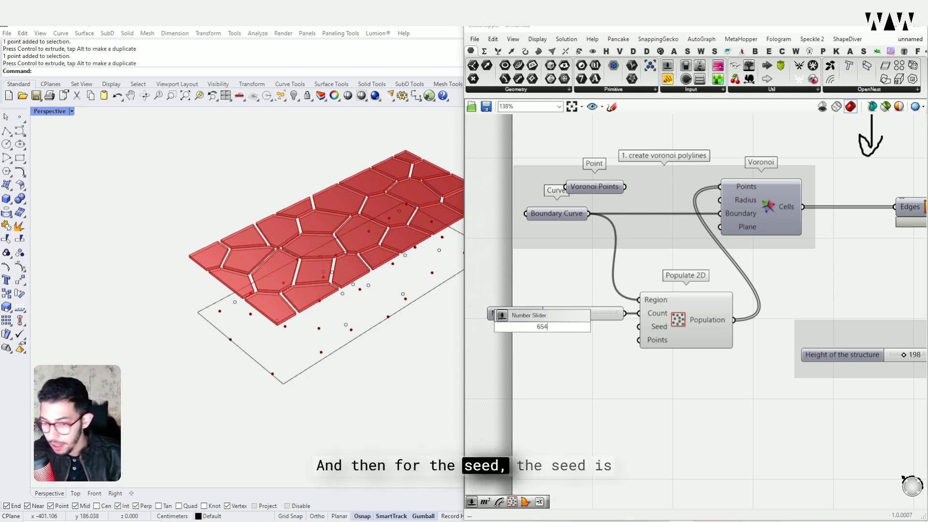
key(Return)
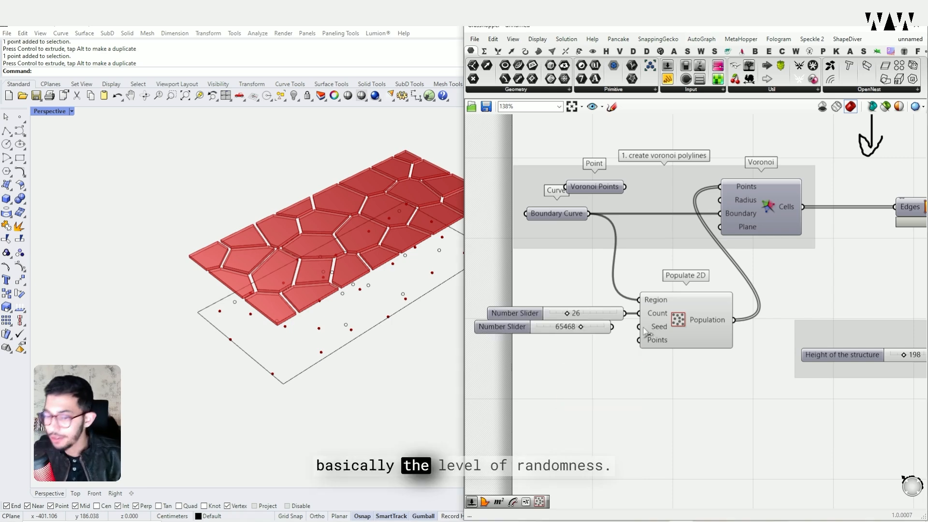
drag(581, 327, 564, 332)
scroll(382, 305, up, 5)
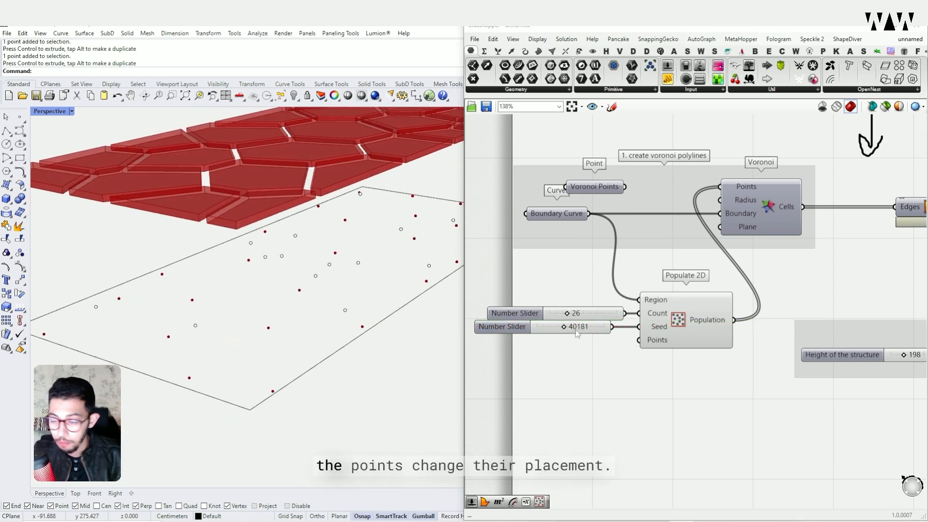
click(567, 330)
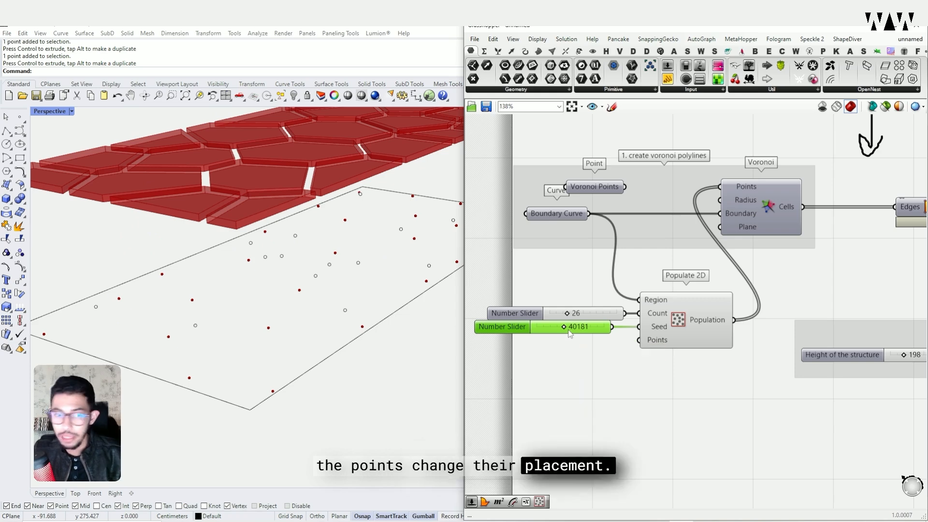
drag(563, 327, 573, 327)
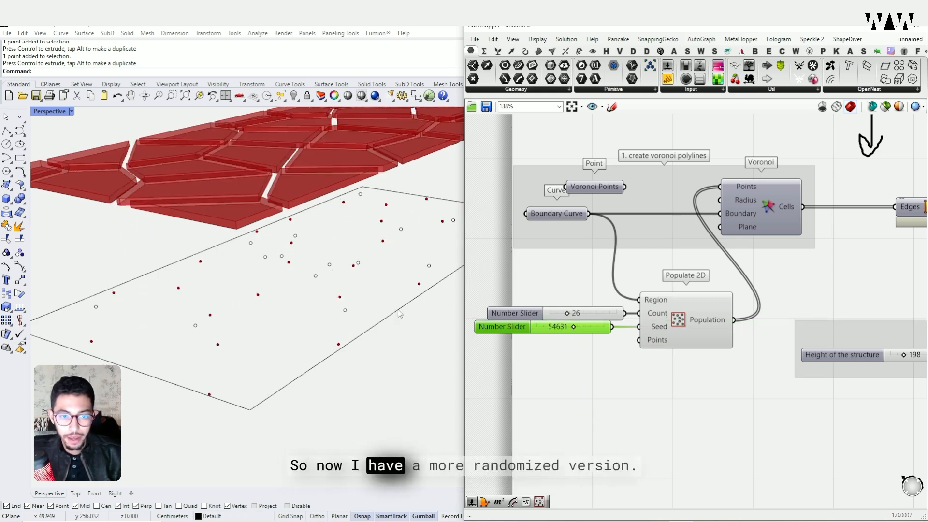
Turn on the preview of the Pipe component for the structural columns.
scroll(378, 334, down, 3)
mouse_move(683, 300)
right_down()
mouse_move(579, 300)
mouse_move(548, 332)
right_up()
scroll(579, 300, down, 5)
scroll(633, 305, up, 3)
scroll(625, 305, down, 4)
right_drag(626, 305, 598, 292)
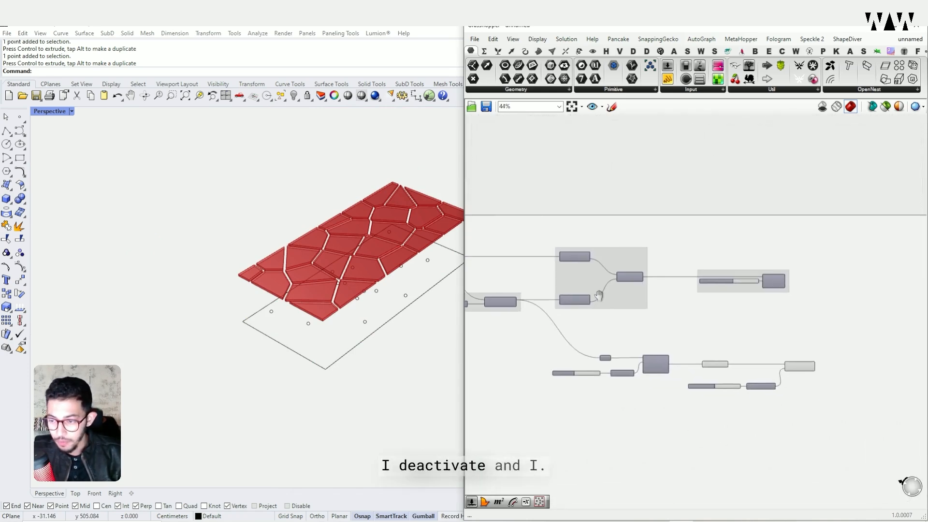
scroll(785, 279, up, 4)
click(762, 293)
key(ctrl+q)
click(822, 332)
Turn on the preview of the ground-level Boundary Surfaces component fed by the Voronoi cells.
right_drag(821, 331, 673, 269)
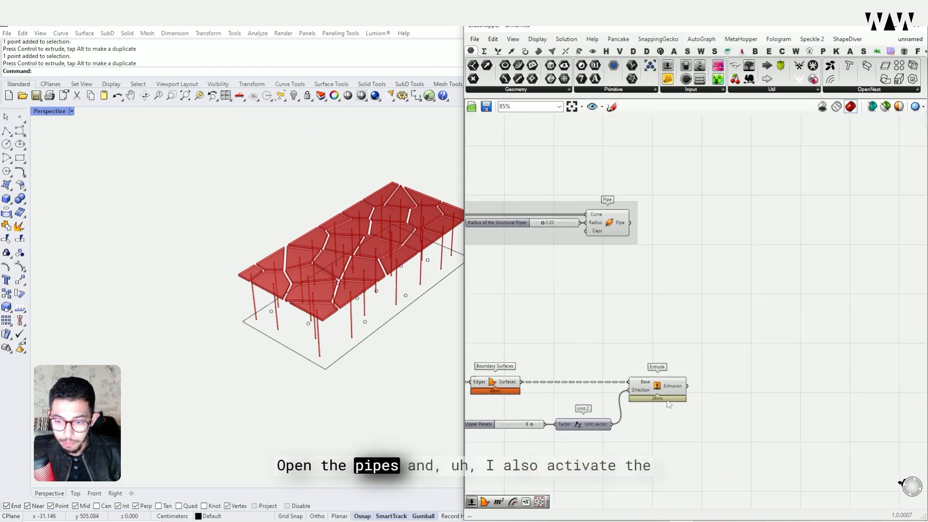
click(666, 390)
right_drag(535, 388, 642, 343)
click(642, 342)
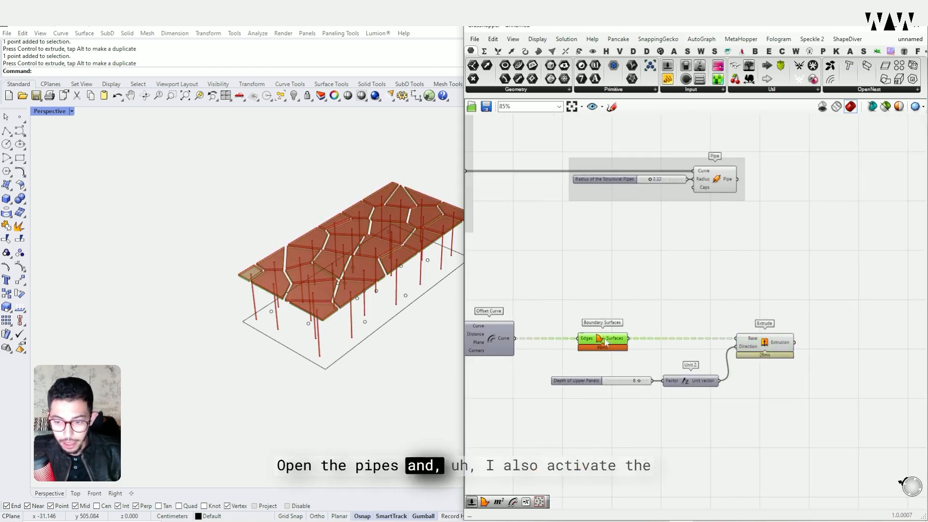
scroll(642, 333, down, 6)
scroll(488, 197, up, 6)
right_drag(488, 197, 587, 311)
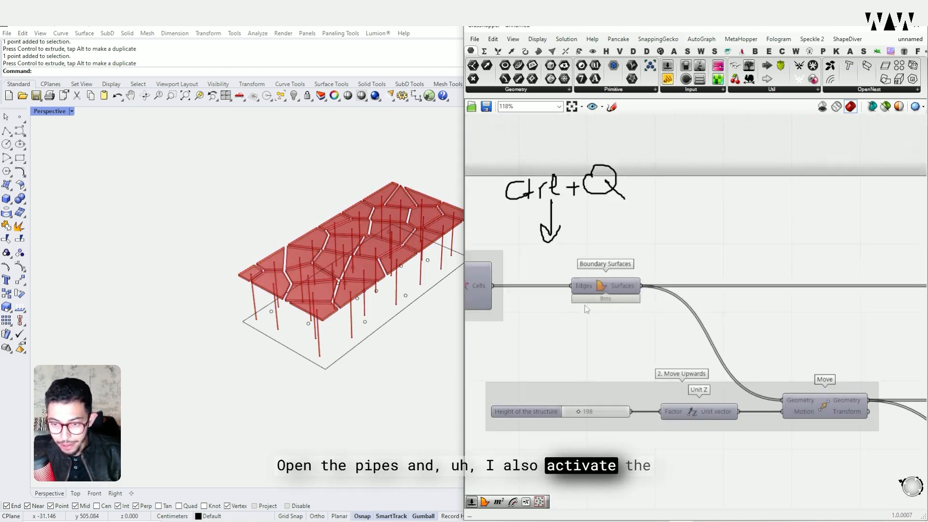
click(599, 286)
key(ctrl+q)
click(533, 345)
right_drag(396, 345, 363, 321)
Select all point objects in Rhino with the SelPoint command and delete them.
text(SE)
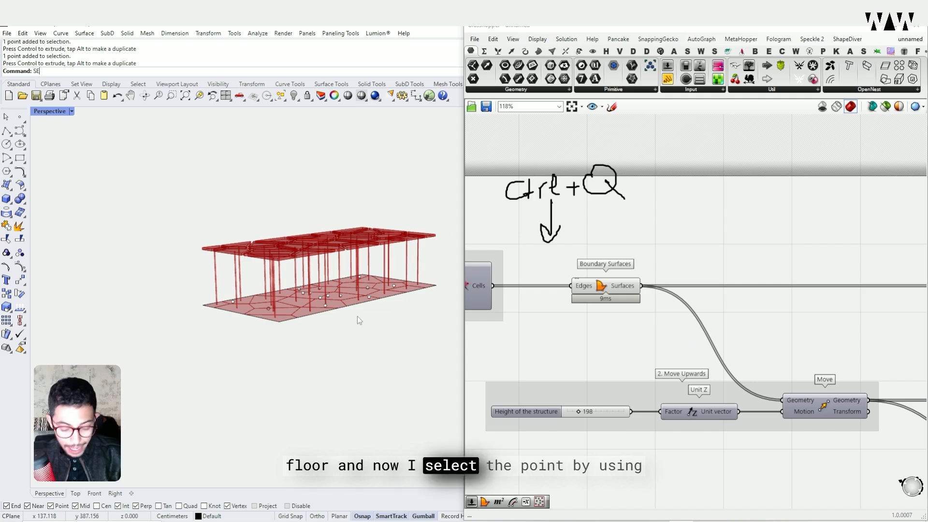
text(lPoint)
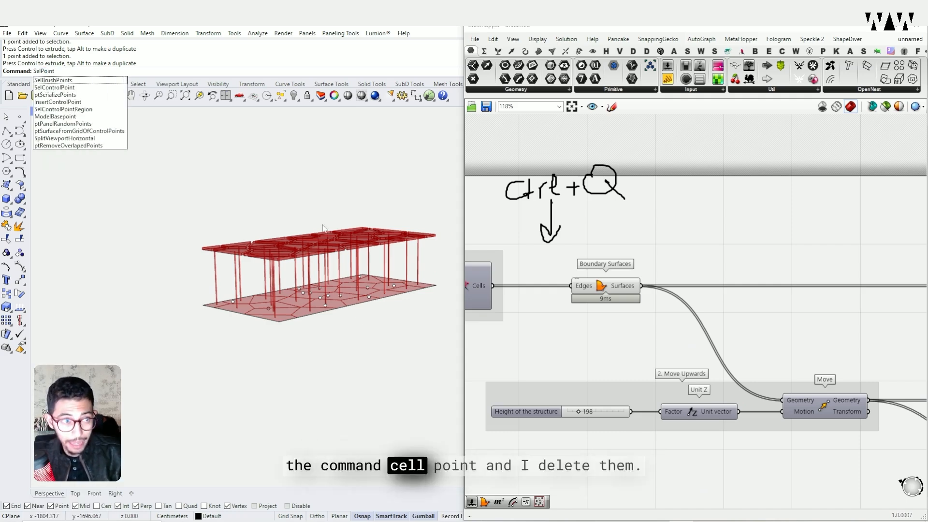
key(Return)
key(Delete)
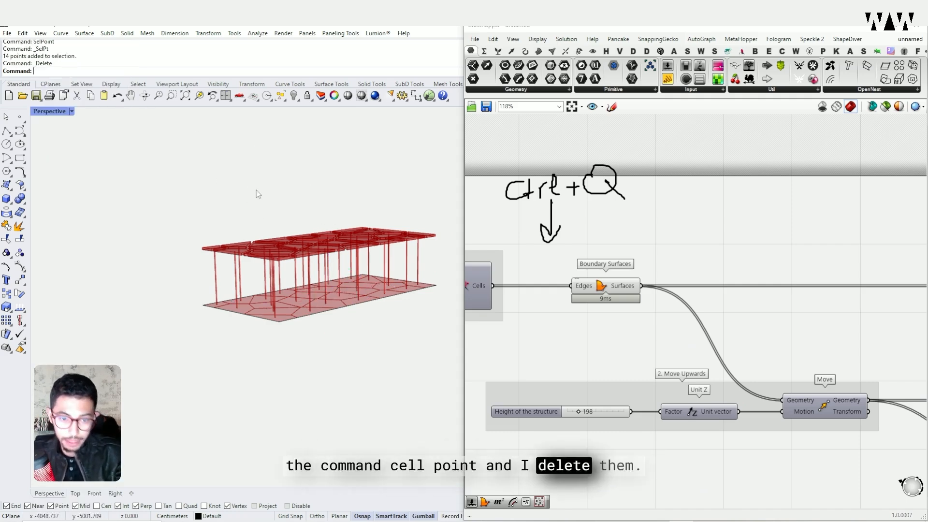
right_drag(256, 194, 290, 251)
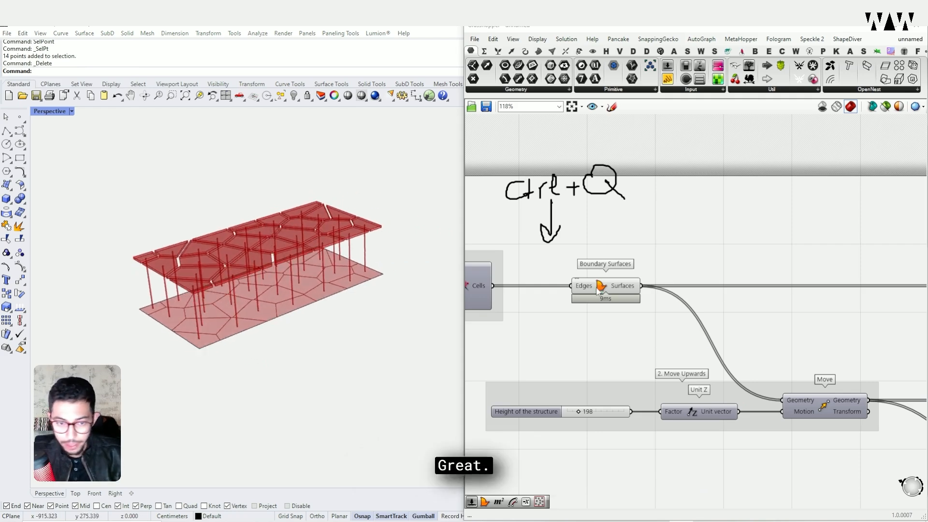
Add a Custom Preview component and connect the ground-level Boundary Surfaces output to its Geometry input.
right_drag(599, 289, 541, 316)
double_click(584, 271)
text(preve)
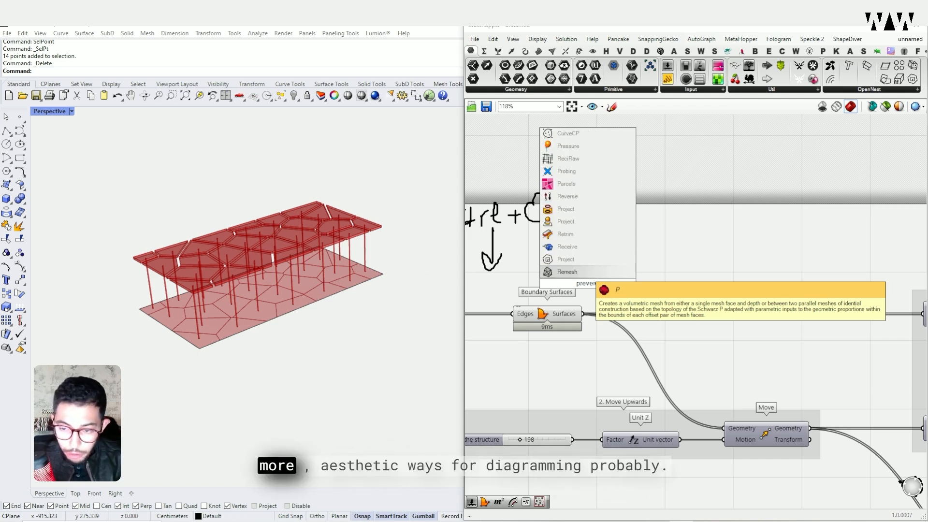
click(669, 223)
text(pre)
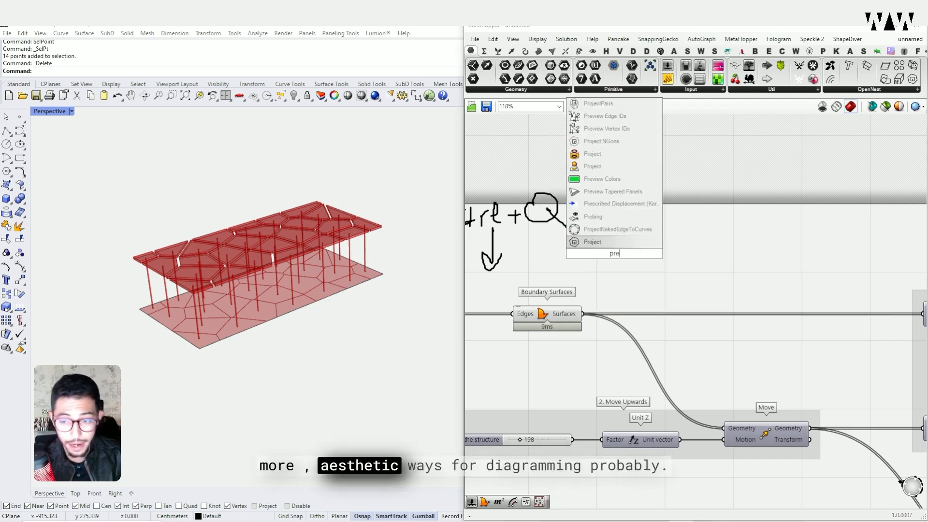
text(view)
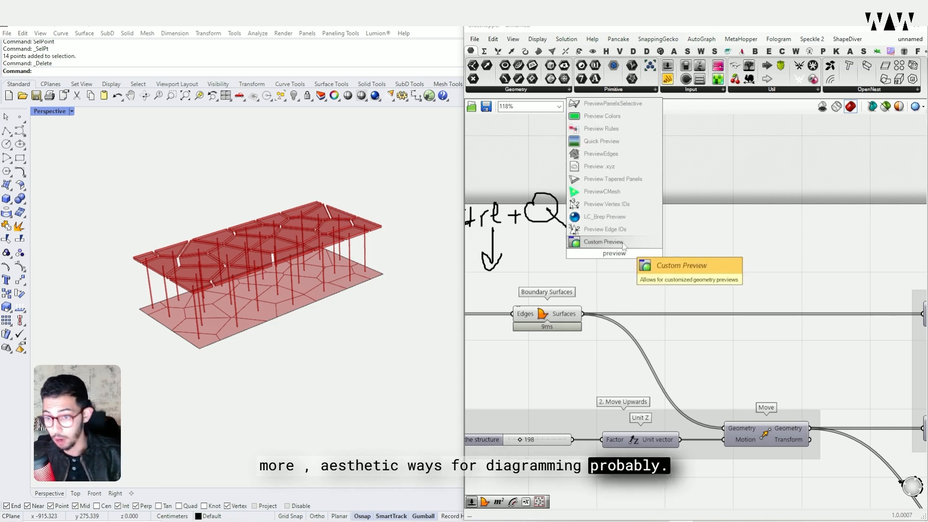
click(620, 242)
drag(612, 248, 632, 245)
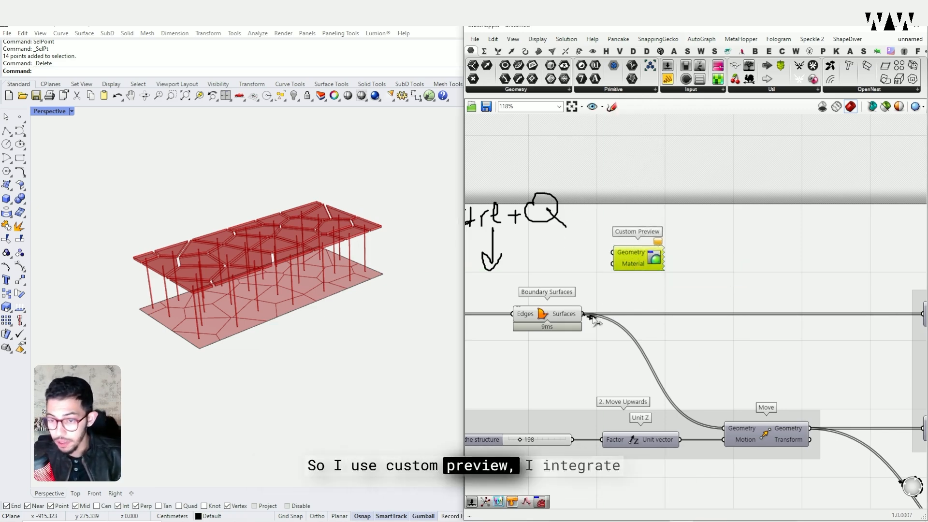
drag(583, 314, 690, 256)
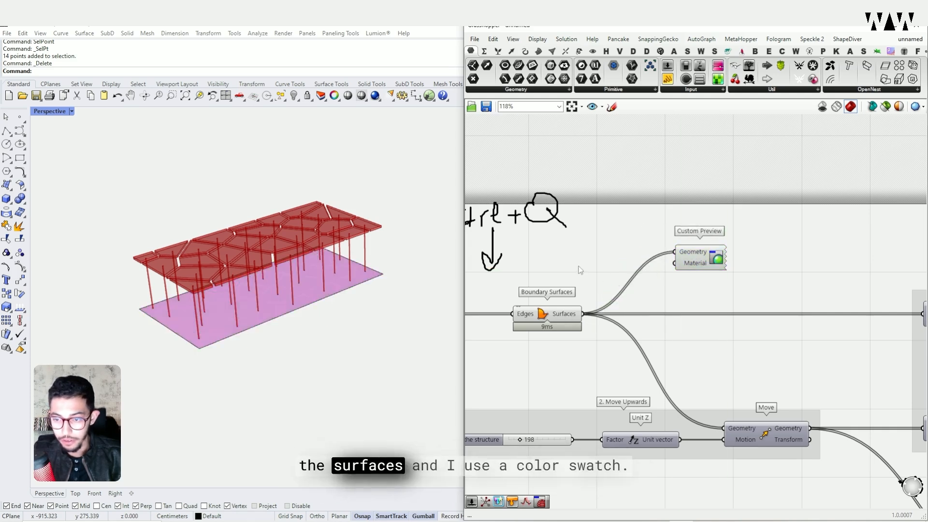
Add a Colour Swatch and connect it to the Material input of Custom Preview.
text(color s)
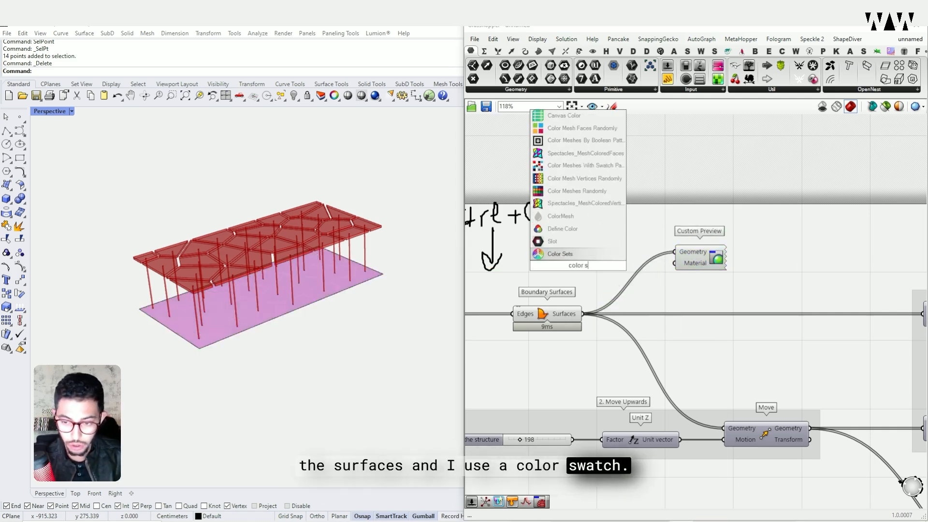
key(super+a)
click(594, 224)
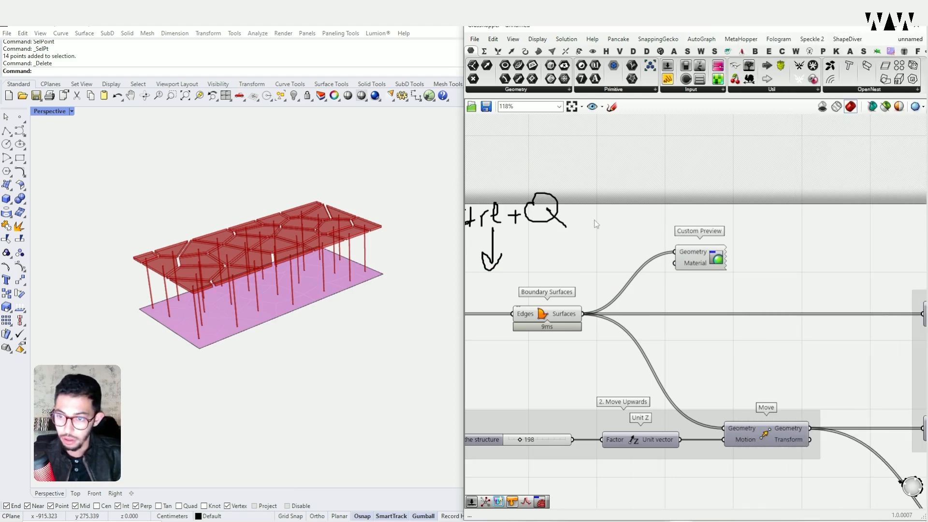
text(col)
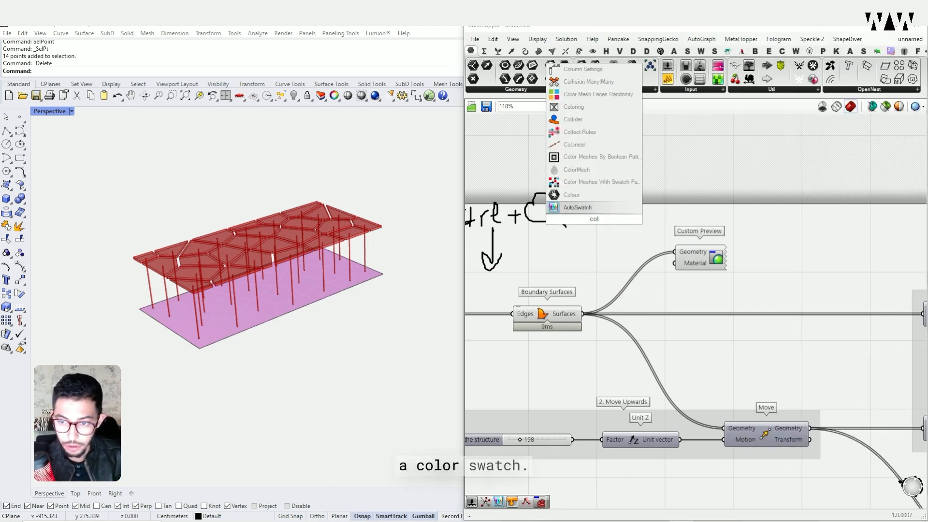
key(Return)
scroll(603, 224, up, 2)
drag(602, 224, 593, 245)
drag(652, 245, 703, 279)
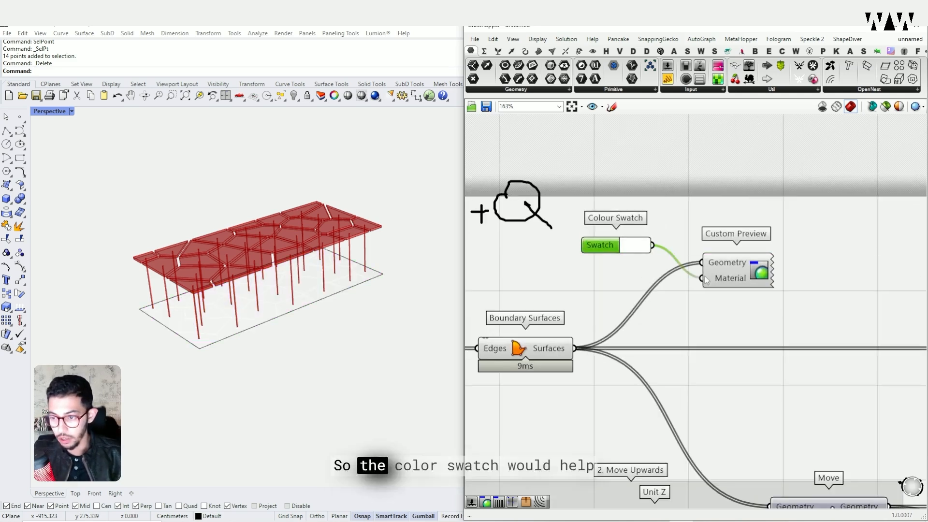
Set the ground surfaces' Colour Swatch to a light grey with saturation 0 and value 92, and reposition the swatch.
click(634, 245)
drag(650, 293, 723, 277)
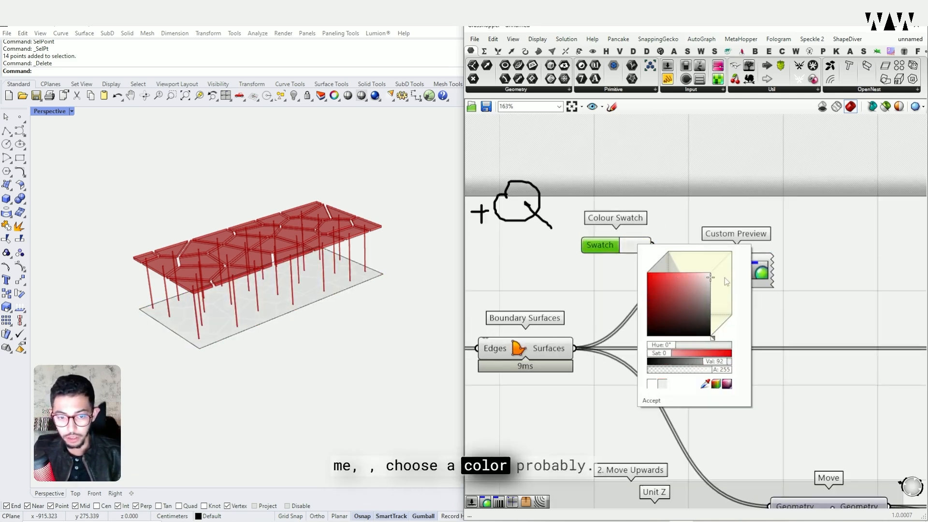
drag(599, 245, 599, 268)
Copy the Colour Swatch and Custom Preview pair beside the Pipe component and connect the Pipe output to the copy's Geometry input.
shift+click(691, 273)
right_drag(676, 277, 515, 195)
key(ctrl+c)
key(ctrl+v)
scroll(630, 219, down, 4)
scroll(541, 195, down, 4)
scroll(811, 203, up, 4)
drag(544, 195, 744, 230)
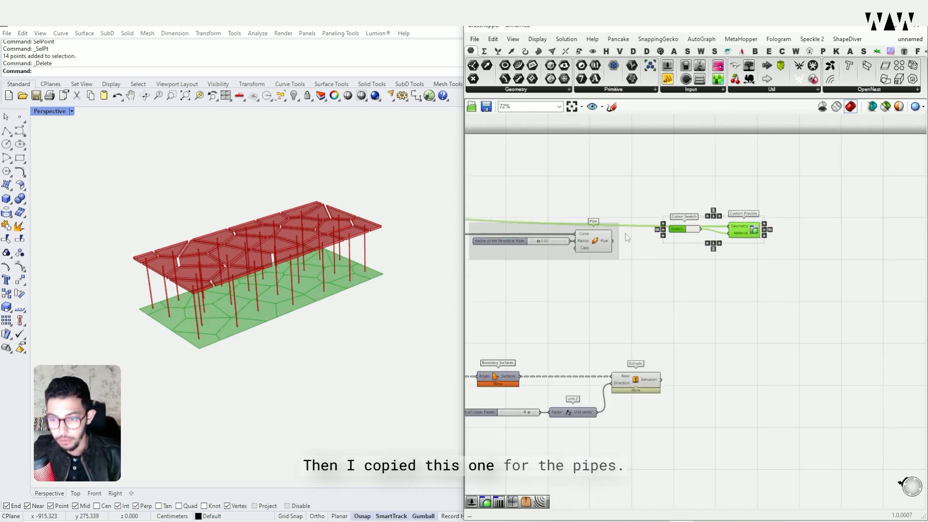
click(600, 240)
drag(619, 239, 728, 226)
click(631, 248)
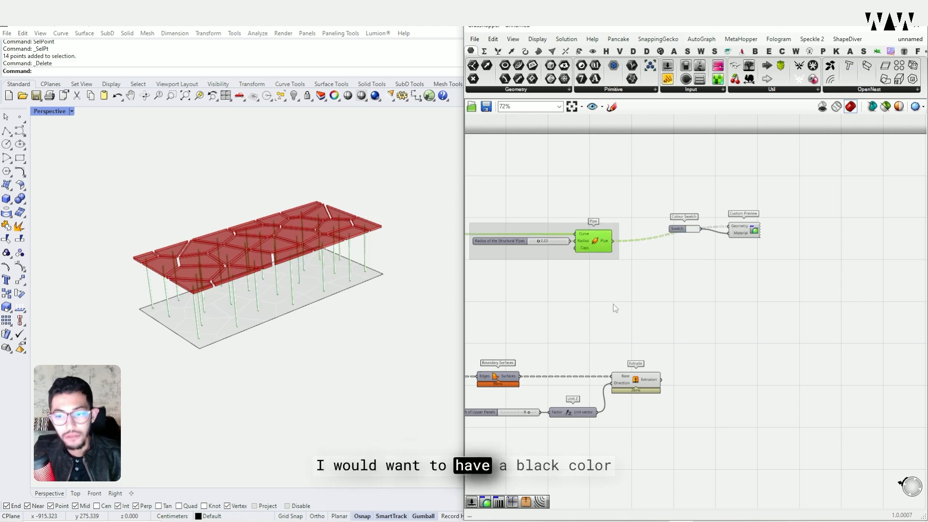
Set the pipes' Colour Swatch to black and turn off the Pipe component's own preview.
click(693, 228)
click(721, 294)
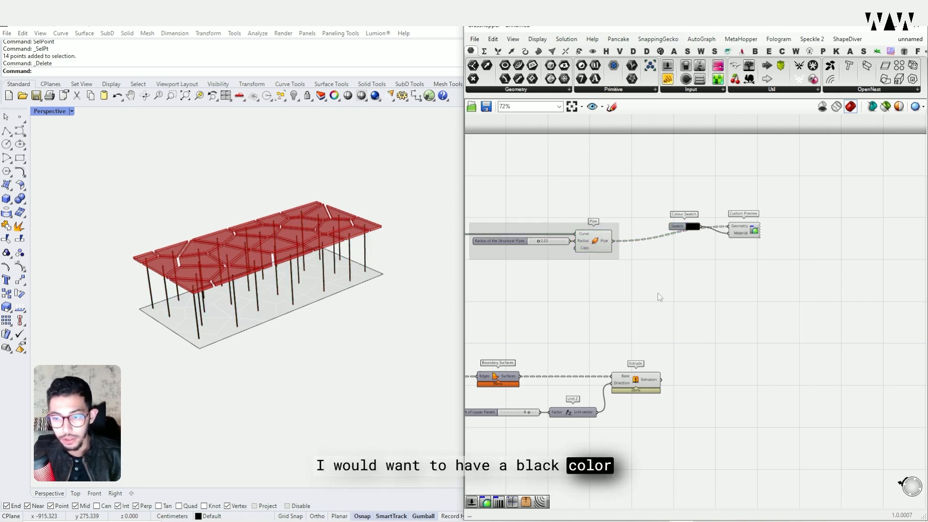
click(587, 245)
scroll(573, 242, up, 2)
click(600, 300)
scroll(606, 263, down, 3)
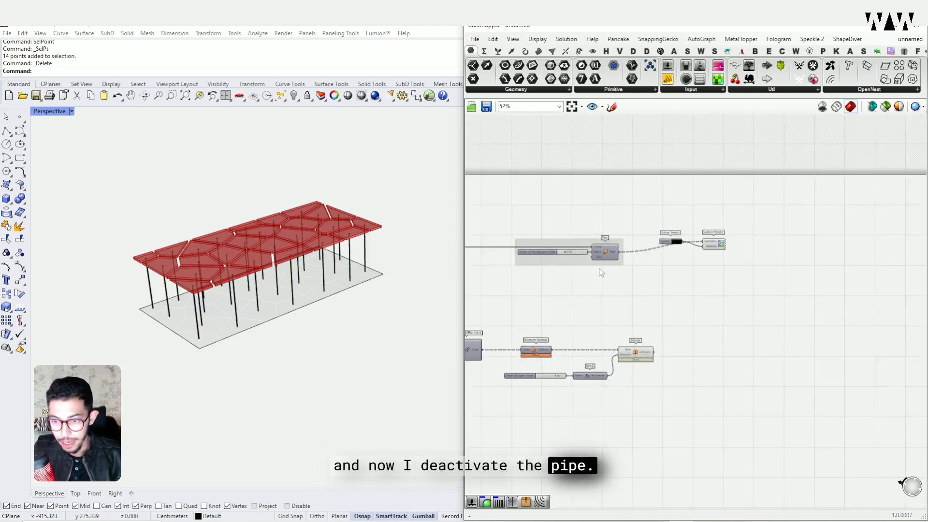
Duplicate the black swatch and Custom Preview beside the Extrude component and connect the Extrusion output to the copy's Geometry input.
right_drag(603, 253, 723, 253)
scroll(723, 254, up, 8)
scroll(718, 259, down, 8)
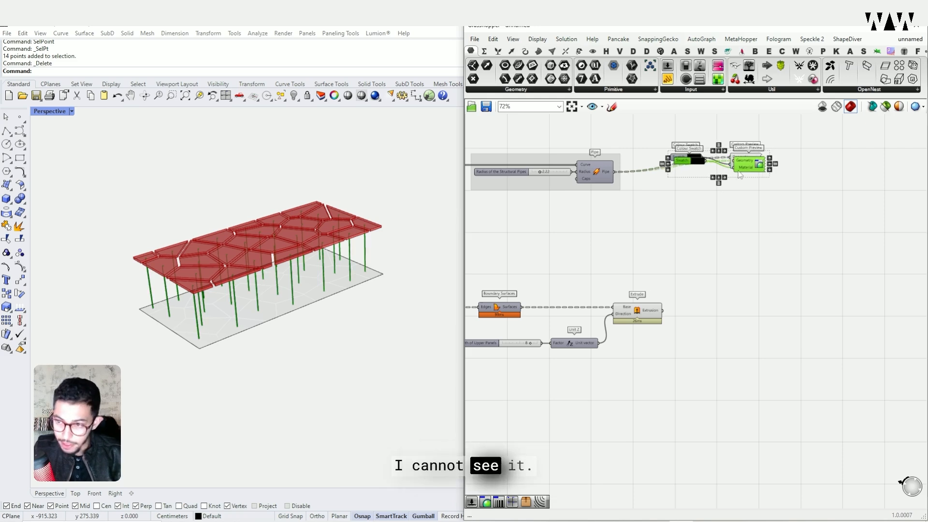
alt+drag(739, 175, 752, 310)
drag(664, 312, 736, 307)
Turn off the Extrude component's own preview and set the extruded panels' Colour Swatch to green.
click(637, 309)
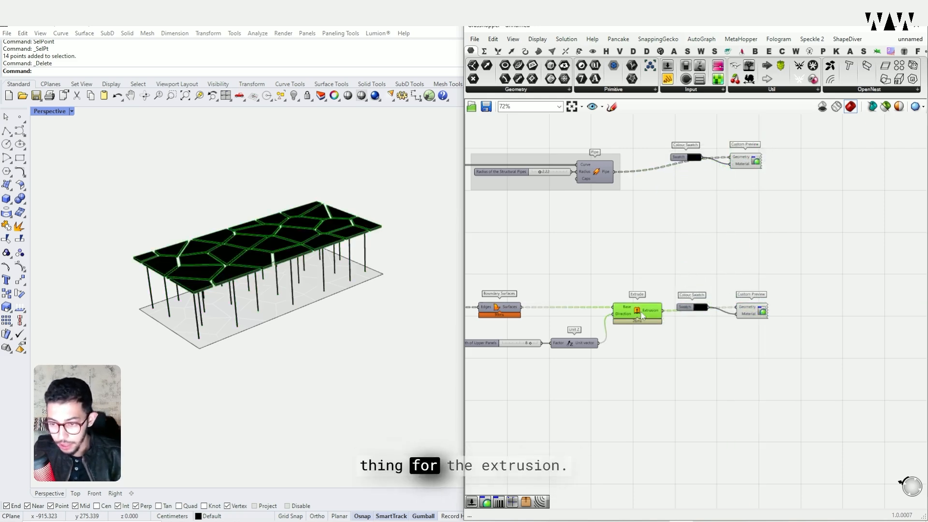
key(ctrl+q)
click(700, 355)
scroll(715, 293, up, 5)
click(678, 326)
click(701, 381)
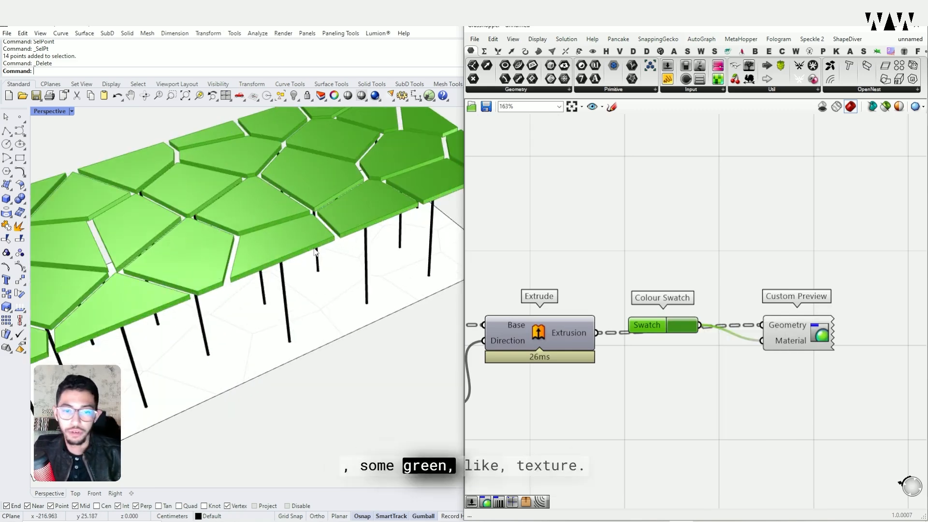
scroll(642, 352, down, 5)
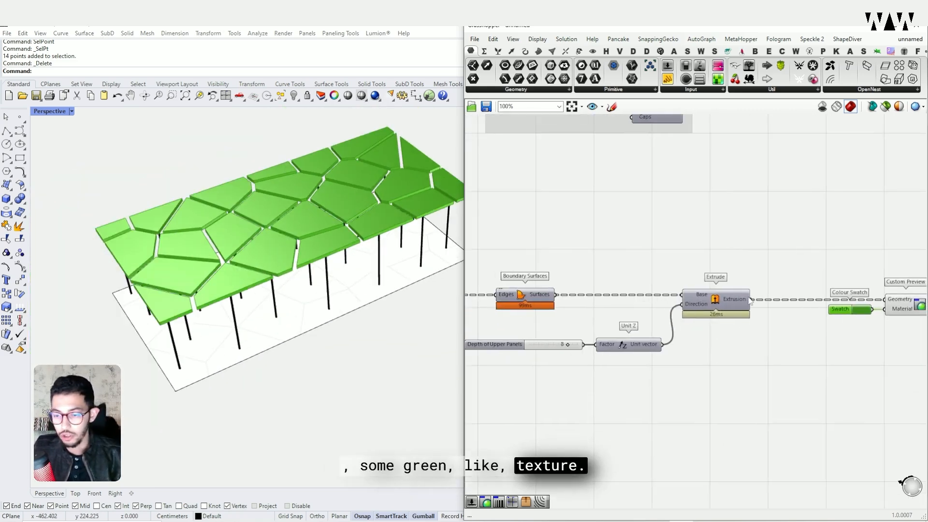
scroll(590, 346, up, 5)
scroll(575, 338, down, 6)
scroll(559, 323, up, 3)
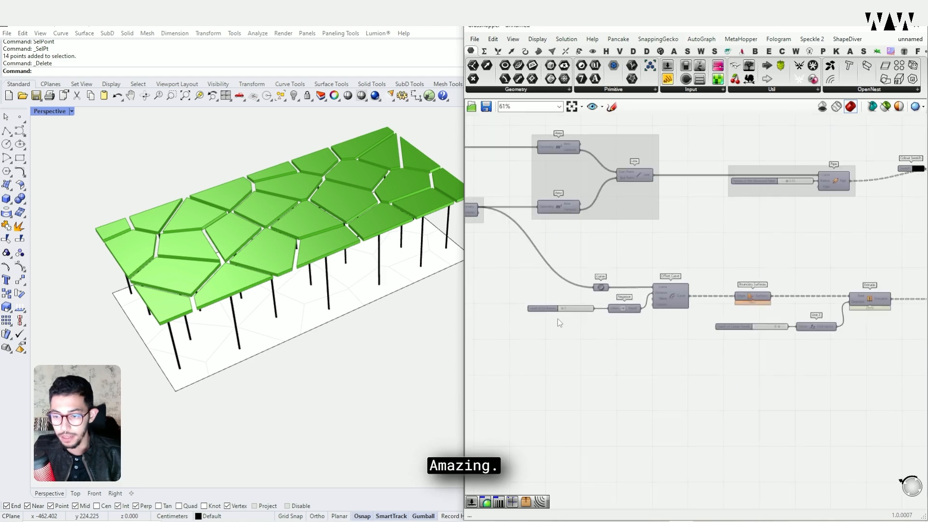
Delete the unused Voronoi Points parameter from the Voronoi polylines group.
scroll(562, 322, down, 6)
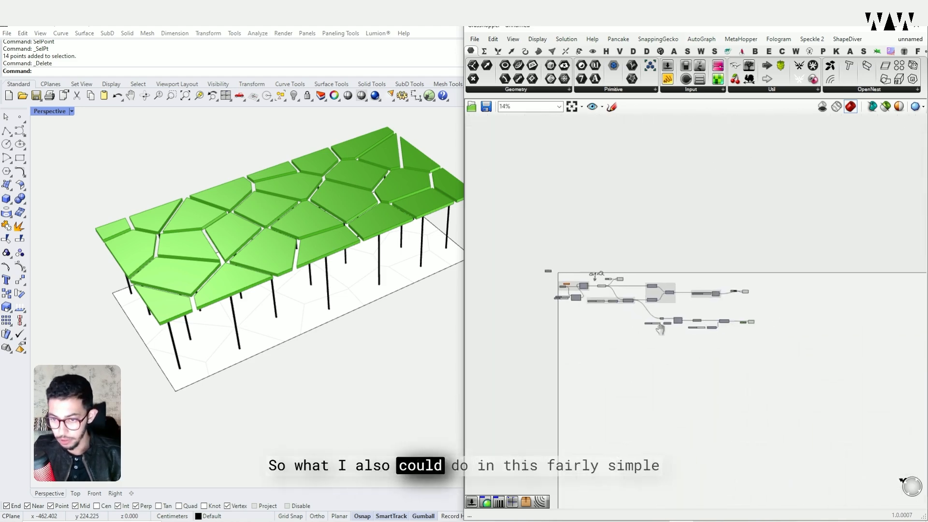
drag(860, 262, 654, 369)
scroll(602, 275, up, 4)
click(654, 271)
scroll(648, 285, up, 7)
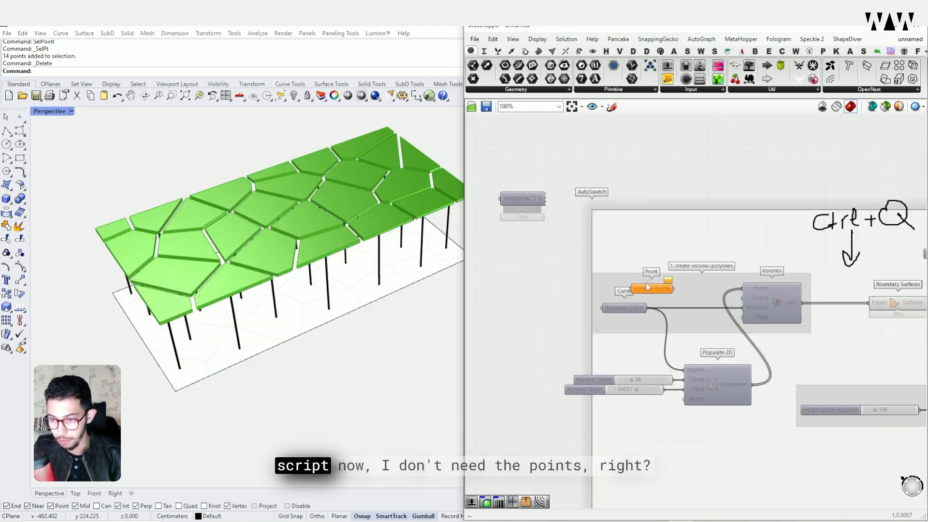
click(647, 286)
scroll(648, 286, down, 9)
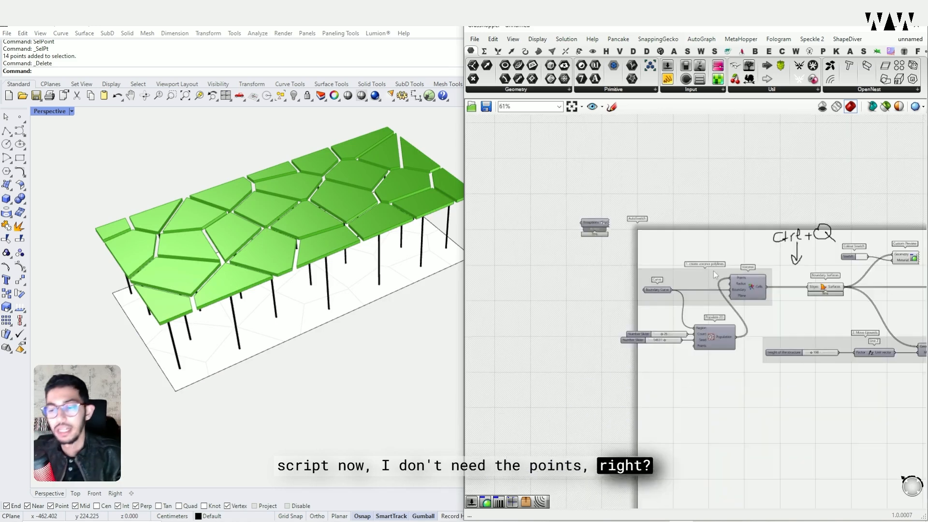
Examine the Boundary Surfaces, Move and Curve components to trace where the upper panels' outlines come from.
scroll(365, 260, up, 8)
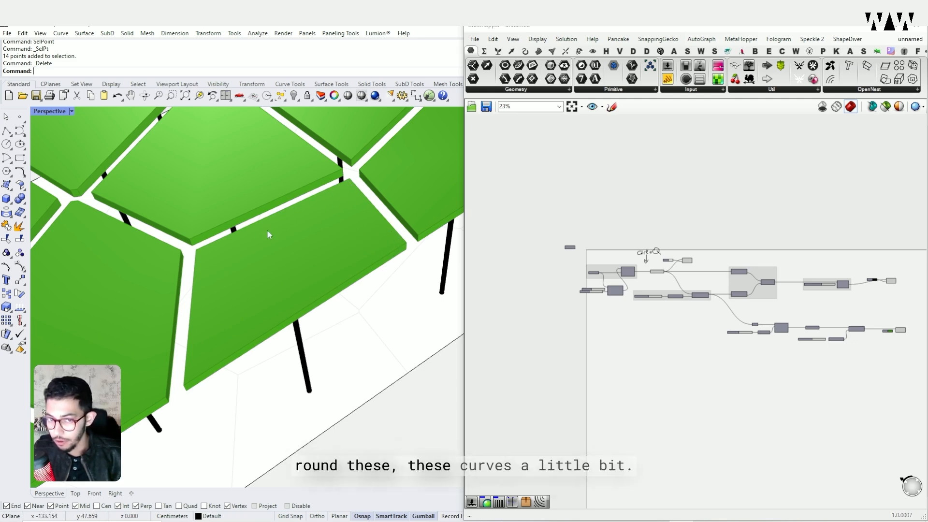
scroll(446, 273, down, 5)
right_drag(734, 355, 634, 355)
right_drag(358, 321, 364, 280)
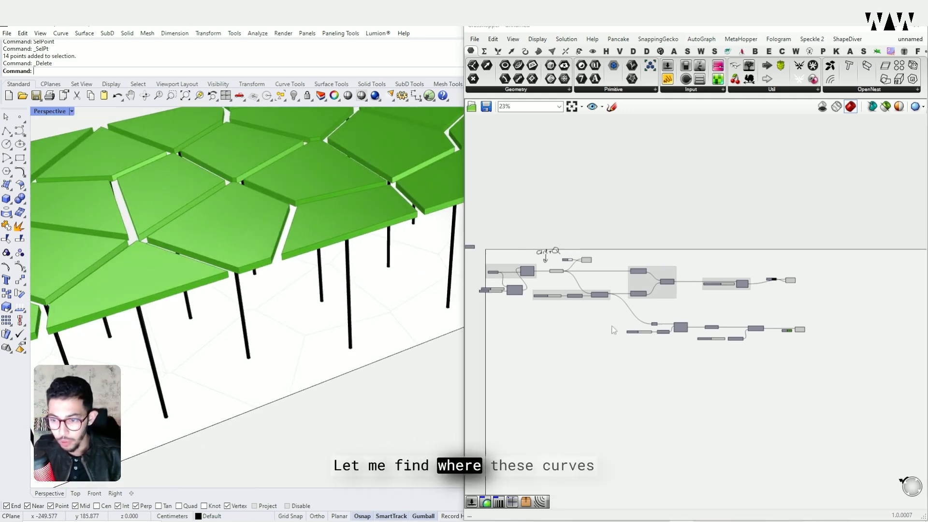
scroll(568, 273, up, 4)
click(552, 271)
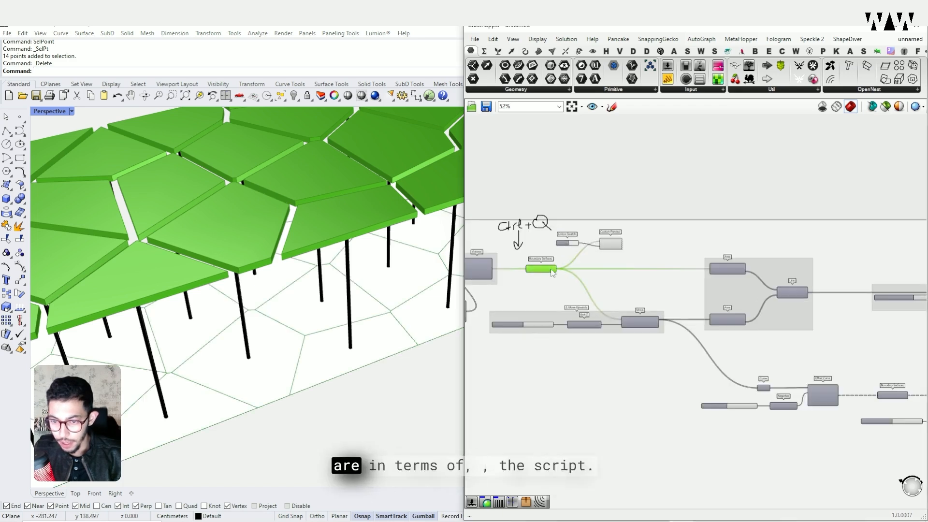
key(ctrl+q)
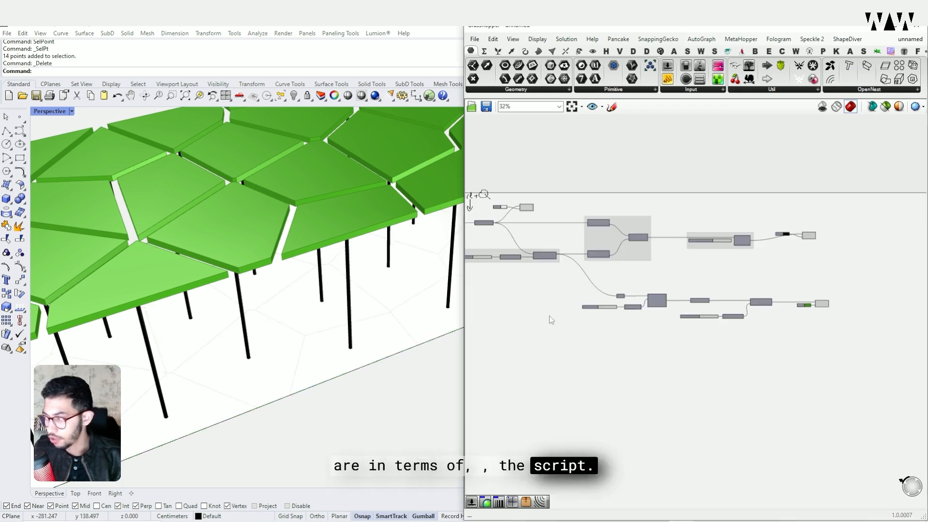
right_drag(617, 320, 723, 328)
scroll(567, 302, up, 5)
click(583, 219)
key(ctrl+q)
key(ctrl+q)
key(ctrl+q)
key(ctrl+q)
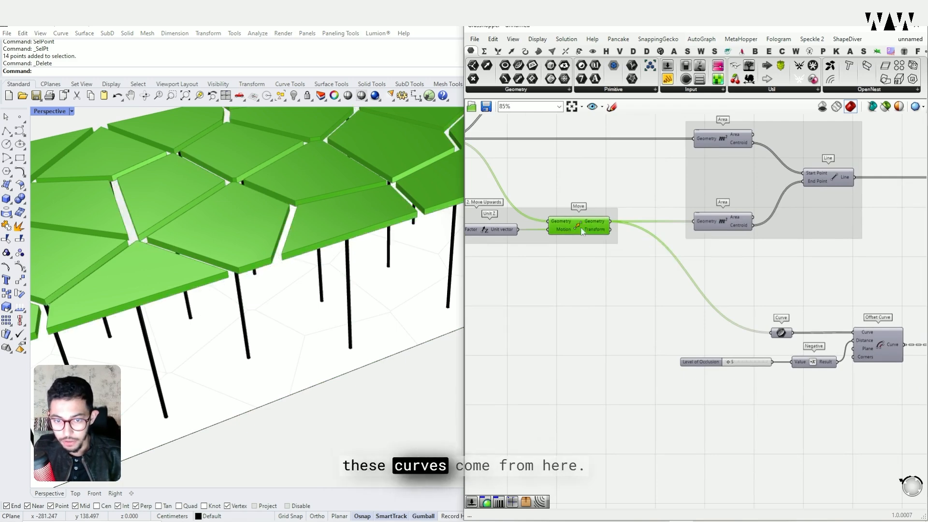
right_drag(426, 264, 381, 227)
right_drag(412, 186, 439, 190)
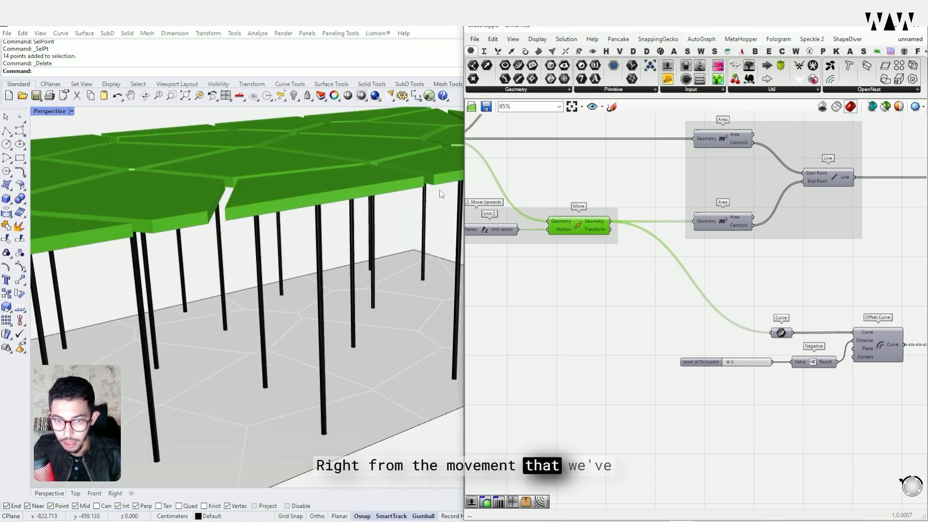
right_drag(780, 340, 690, 294)
scroll(690, 294, up, 5)
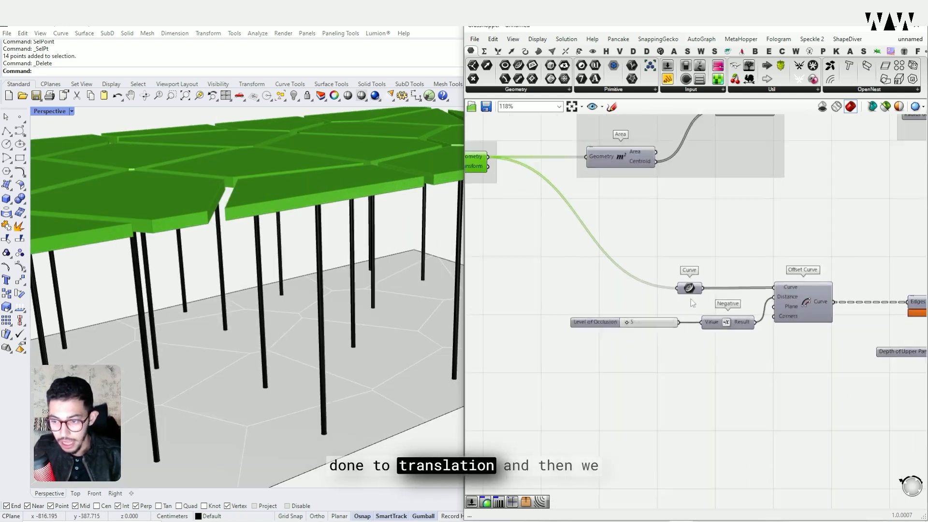
Make room beside the Curve parameter that feeds Offset Curve and add a Fillet component for rounding curve corners.
drag(694, 286, 566, 271)
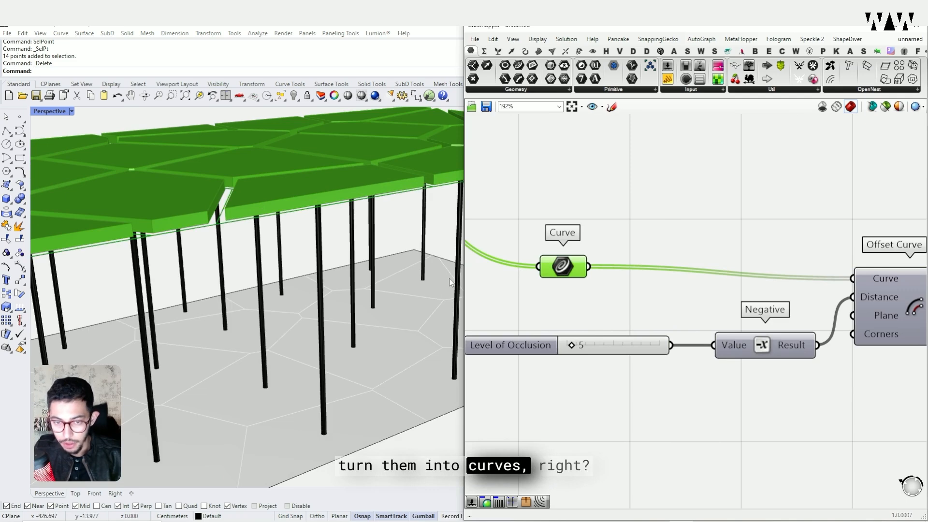
right_drag(352, 218, 381, 207)
scroll(403, 176, up, 4)
drag(576, 272, 576, 284)
scroll(582, 279, down, 4)
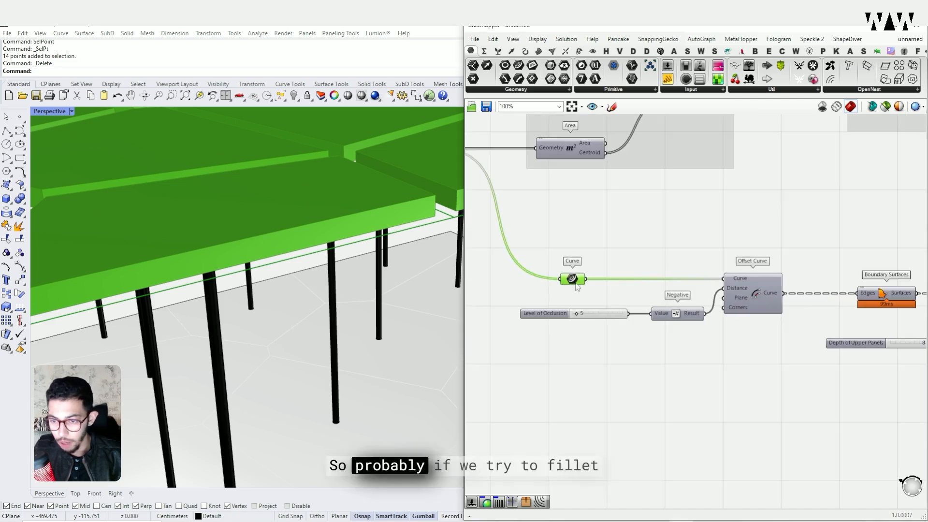
double_click(556, 258)
text(fillet)
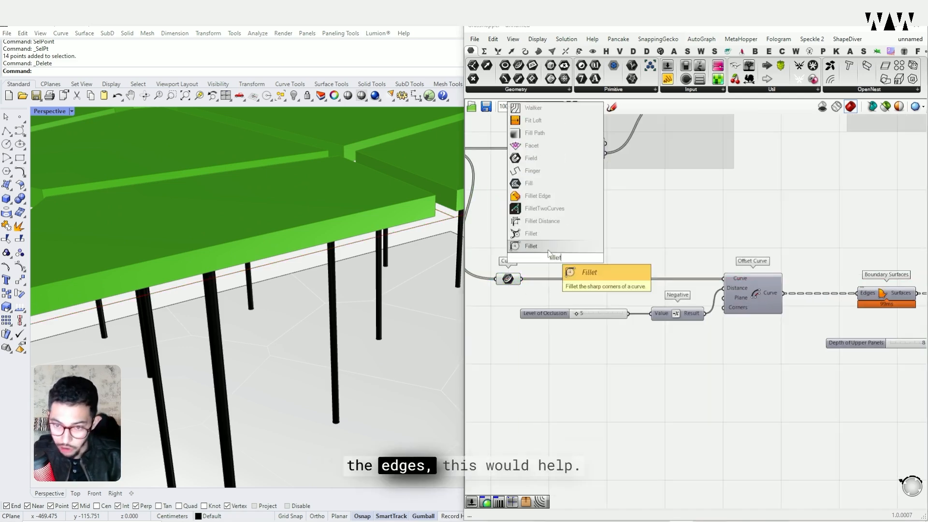
key(Return)
scroll(546, 254, up, 4)
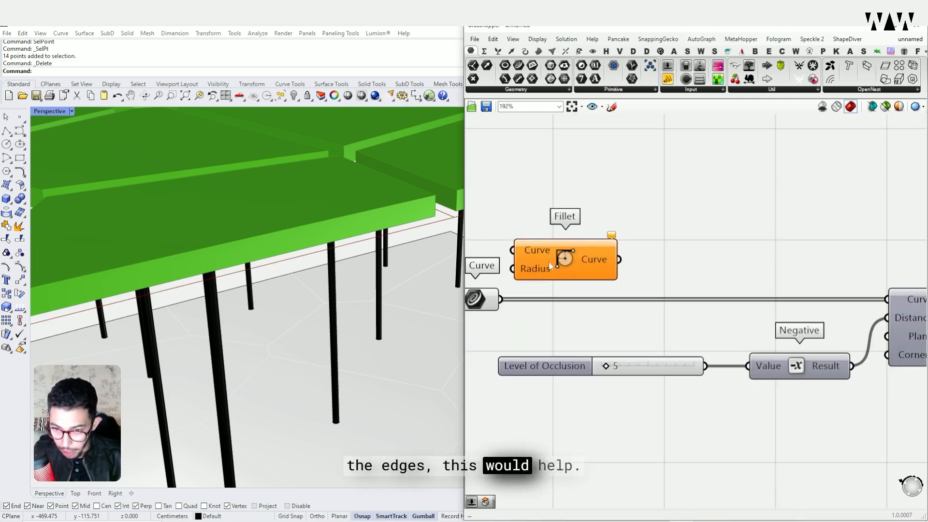
scroll(592, 270, down, 4)
Place Fillet between Curve and Offset Curve, wiring the Curve output through Fillet into the Offset Curve's Curve input.
drag(549, 261, 629, 260)
drag(545, 285, 612, 252)
drag(668, 257, 748, 285)
drag(635, 256, 663, 277)
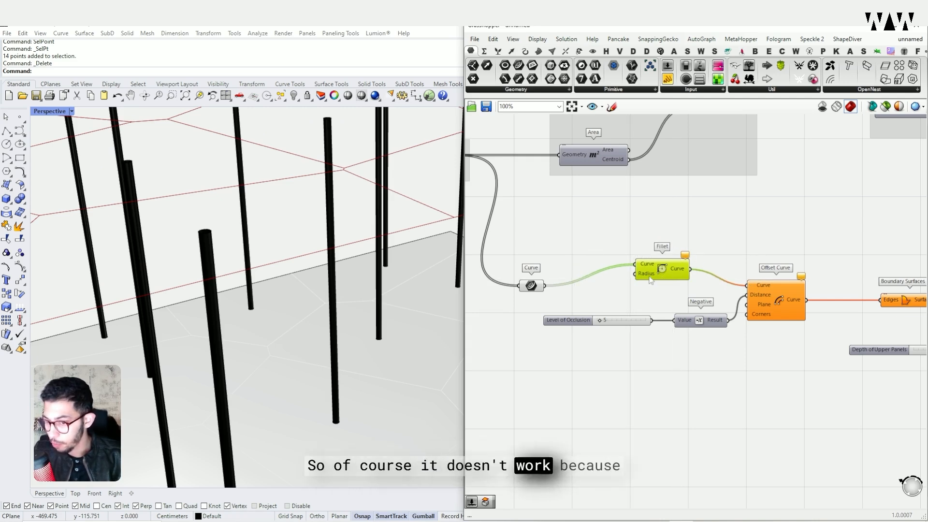
Add a number slider set to 5.00, connect it to Fillet's Radius input, and shift the Fillet component clear of the slider.
click(577, 251)
double_click(577, 251)
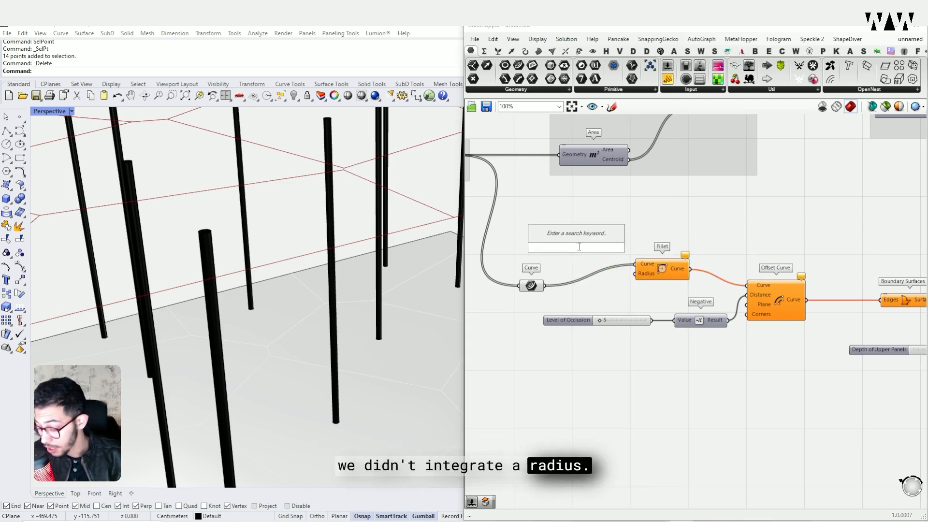
text(2.)
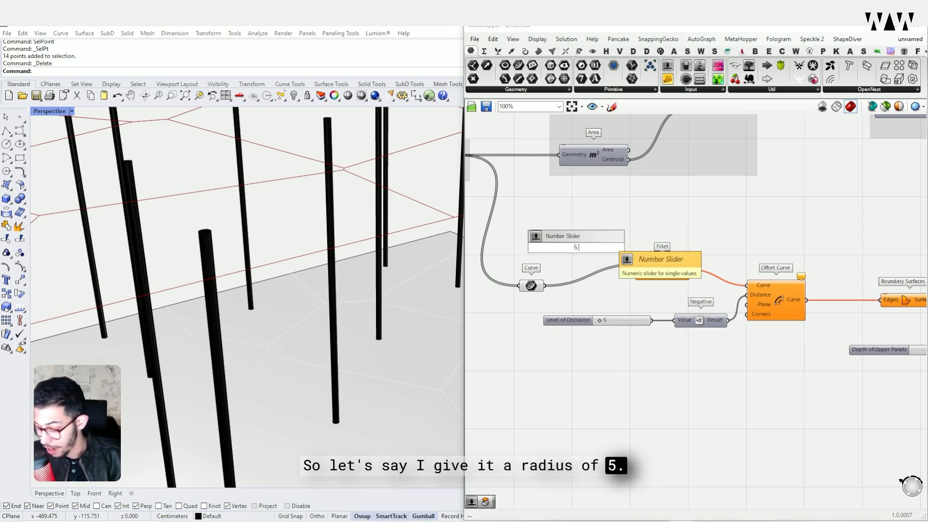
key(Return)
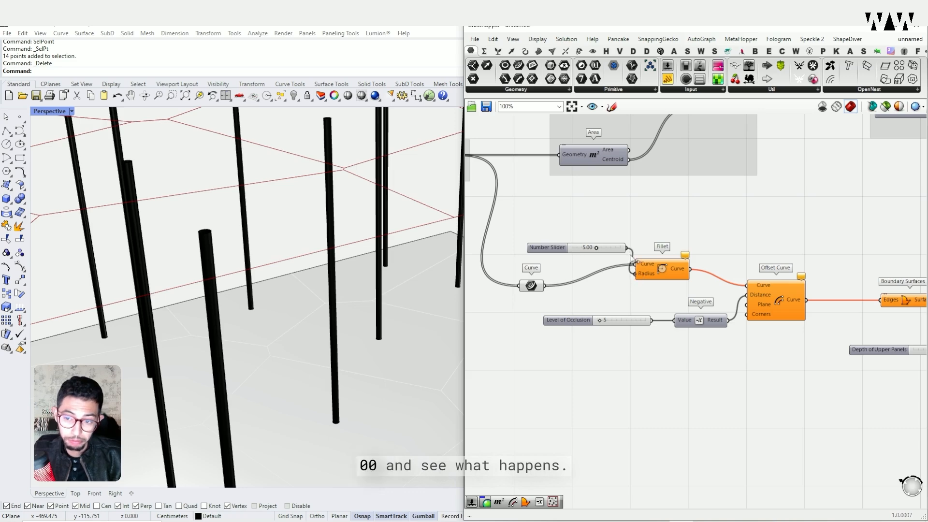
scroll(326, 234, down, 3)
right_drag(326, 234, 325, 290)
drag(641, 275, 656, 274)
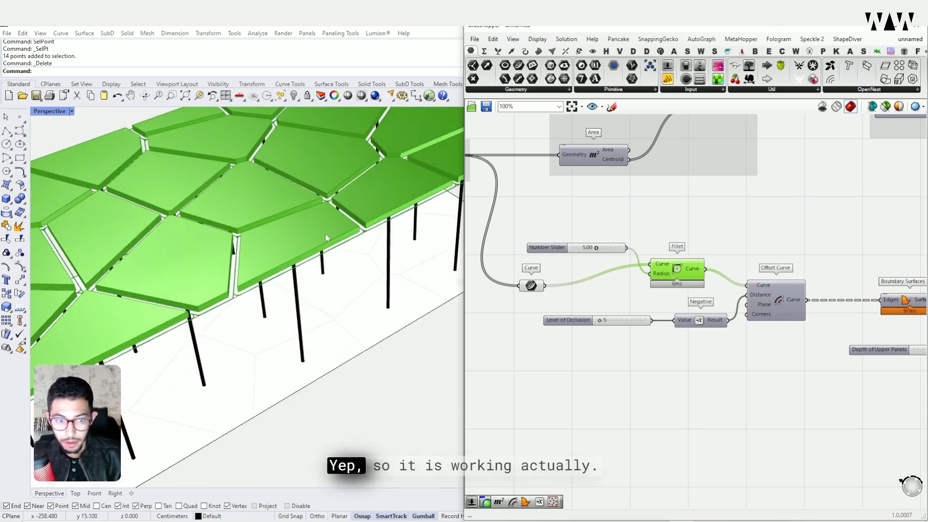
Examine the filleted outline corners against the extruded panels and check the Fillet to Extrude chain.
right_drag(325, 234, 326, 275)
scroll(276, 297, up, 10)
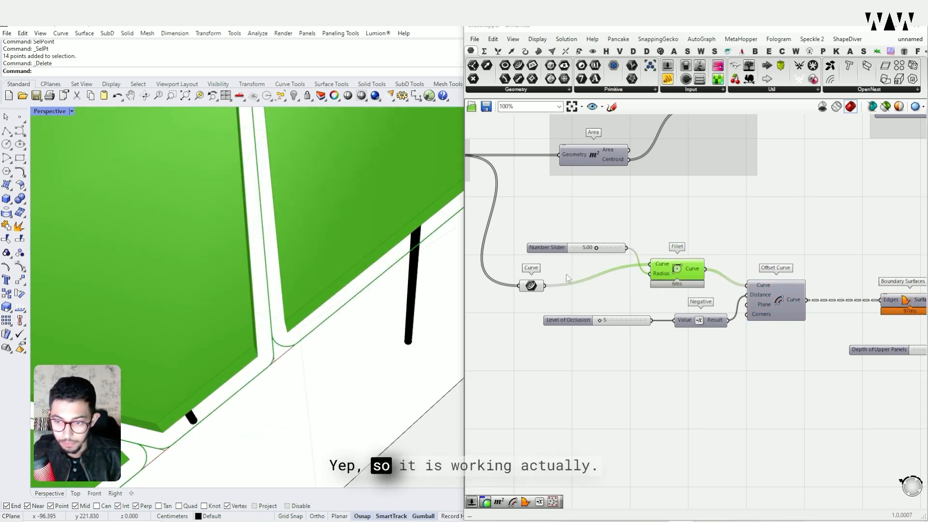
right_drag(568, 277, 457, 272)
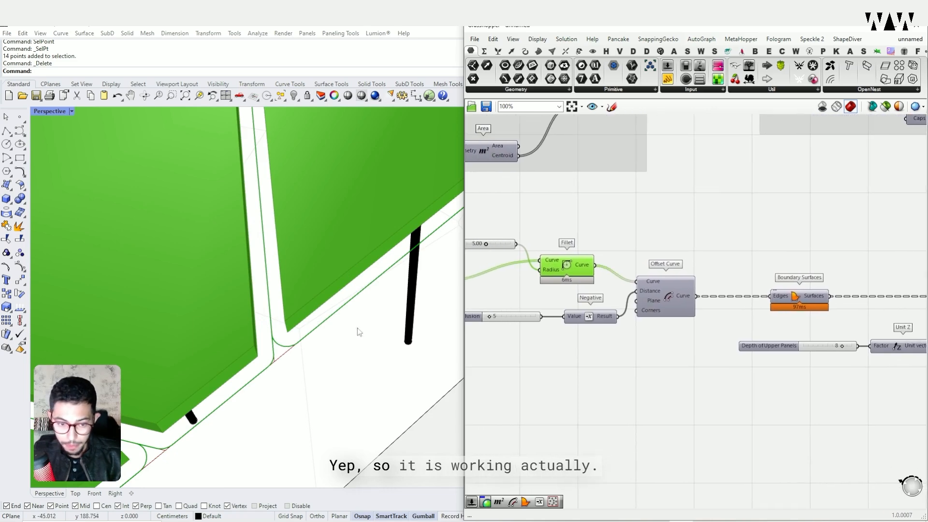
drag(565, 270, 576, 270)
scroll(575, 272, down, 4)
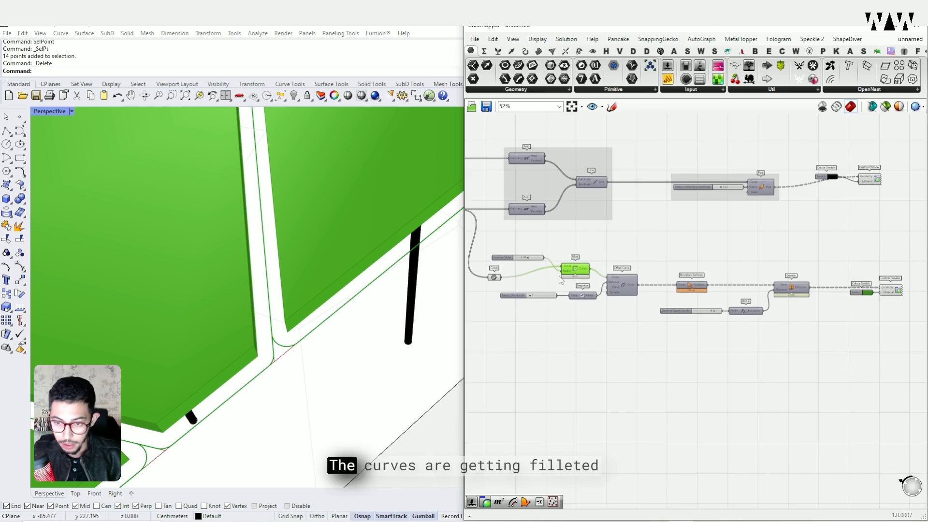
scroll(563, 269, up, 5)
right_drag(520, 262, 595, 257)
scroll(338, 345, up, 2)
right_drag(714, 271, 656, 276)
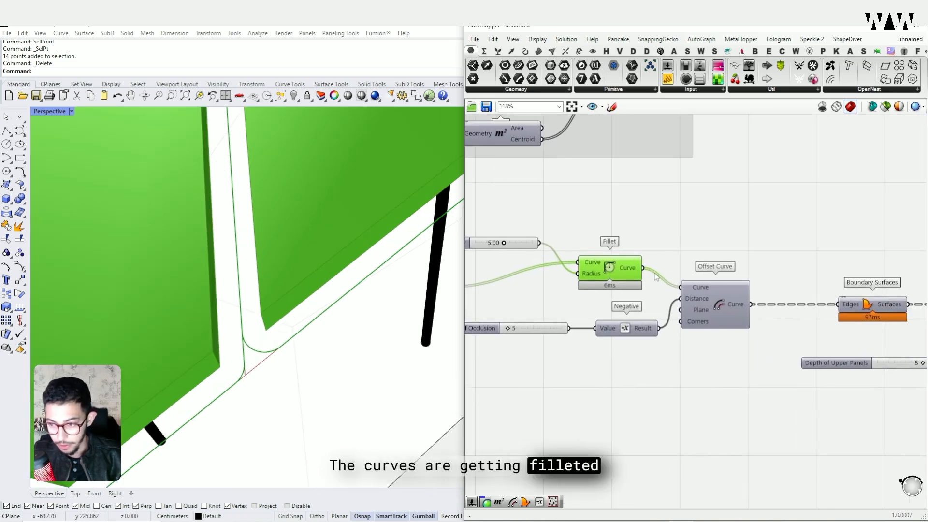
Select all components in the definition and turn their previews off.
key(ctrl+a)
right_click(655, 227)
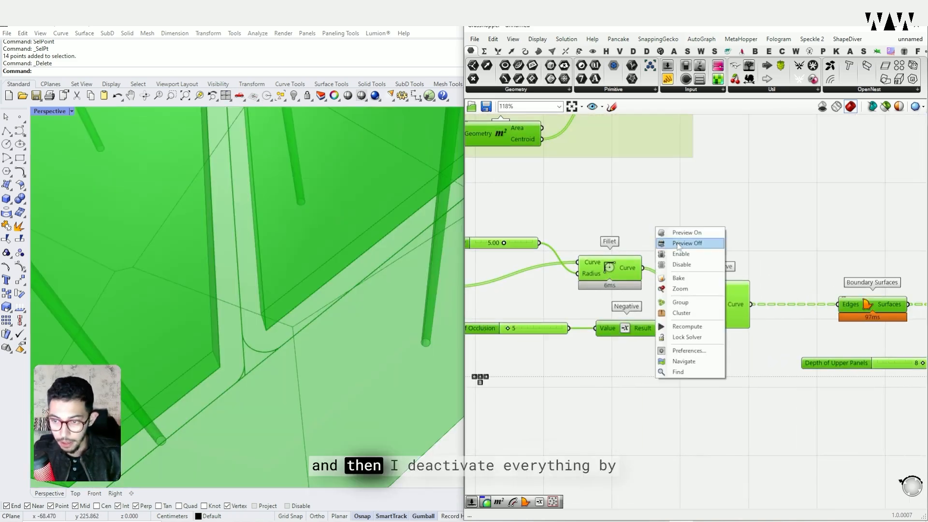
click(676, 241)
scroll(620, 268, down, 4)
right_drag(620, 268, 659, 264)
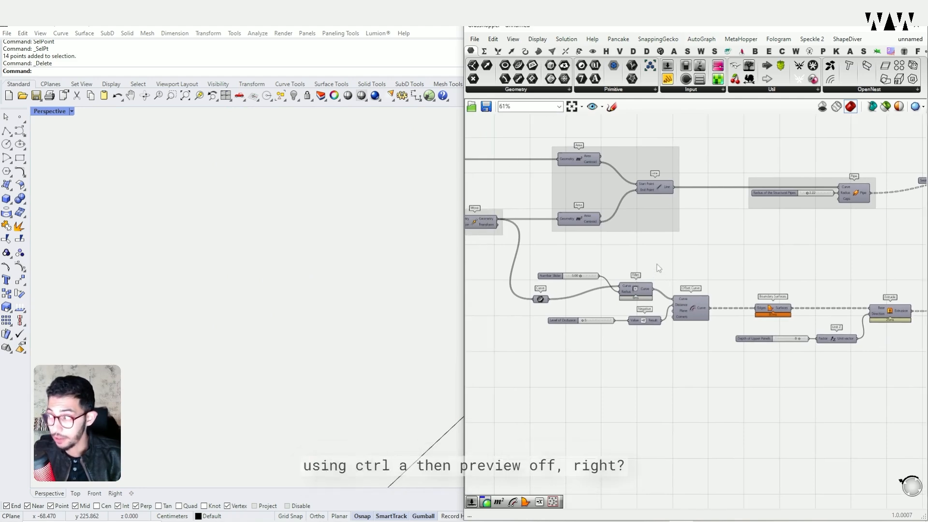
key(ctrl+a)
right_click(662, 264)
click(685, 274)
Turn on only the Fillet, Offset Curve and Boundary Surfaces previews to inspect the rounded panel outlines.
click(659, 289)
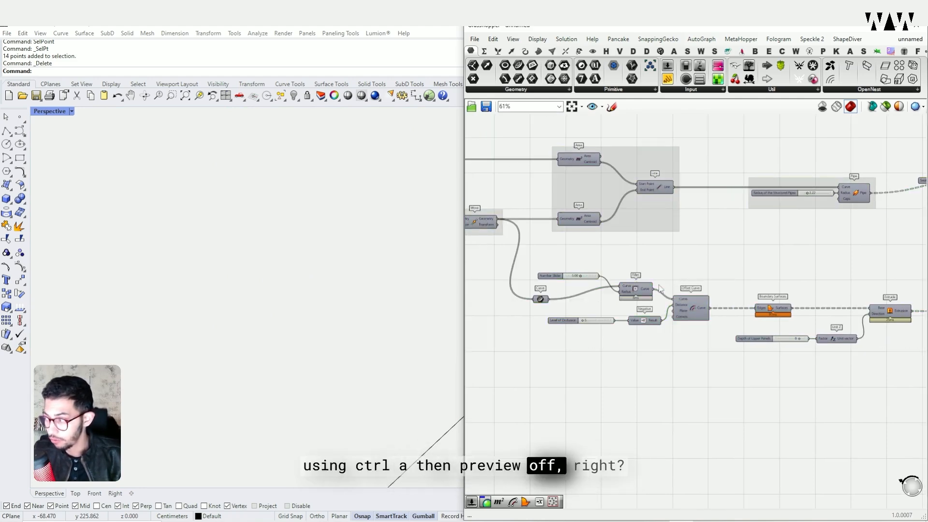
scroll(320, 285, down, 8)
right_drag(316, 290, 449, 340)
scroll(696, 330, up, 3)
click(681, 292)
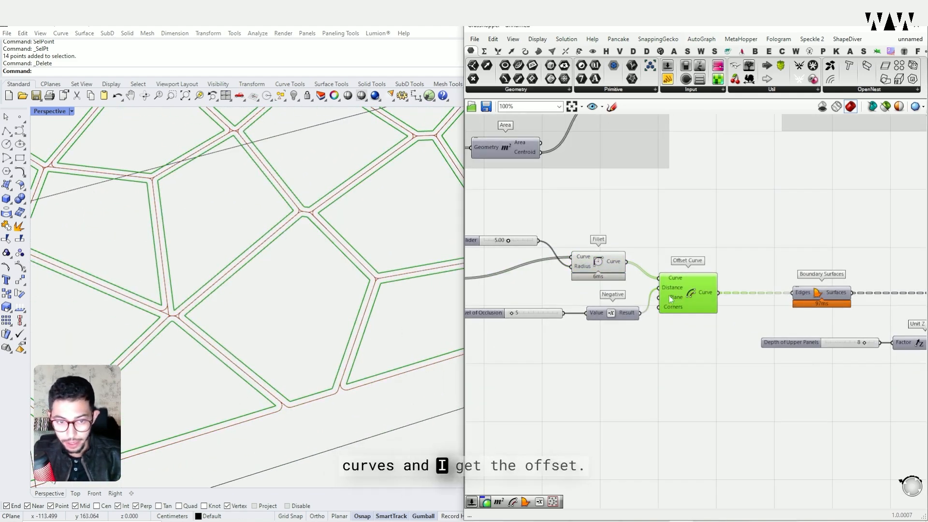
click(595, 266)
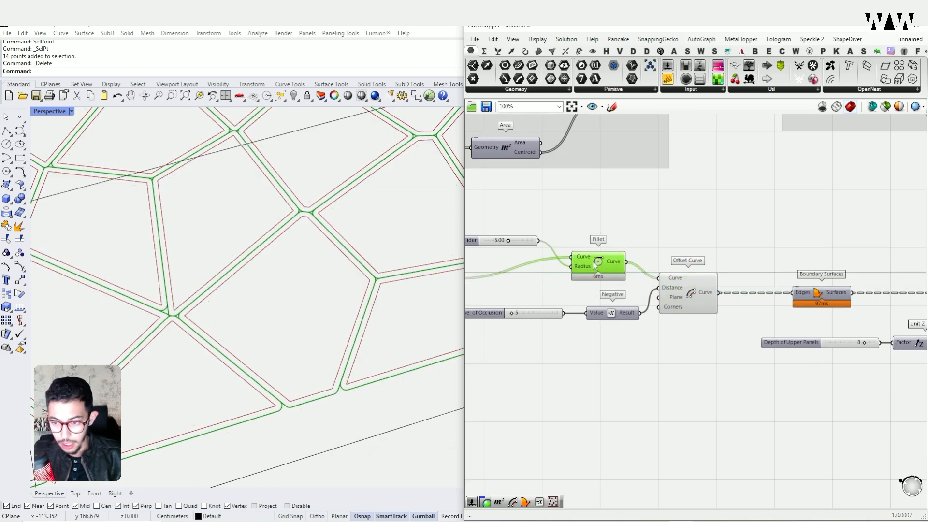
right_drag(540, 274, 623, 278)
right_drag(752, 276, 569, 272)
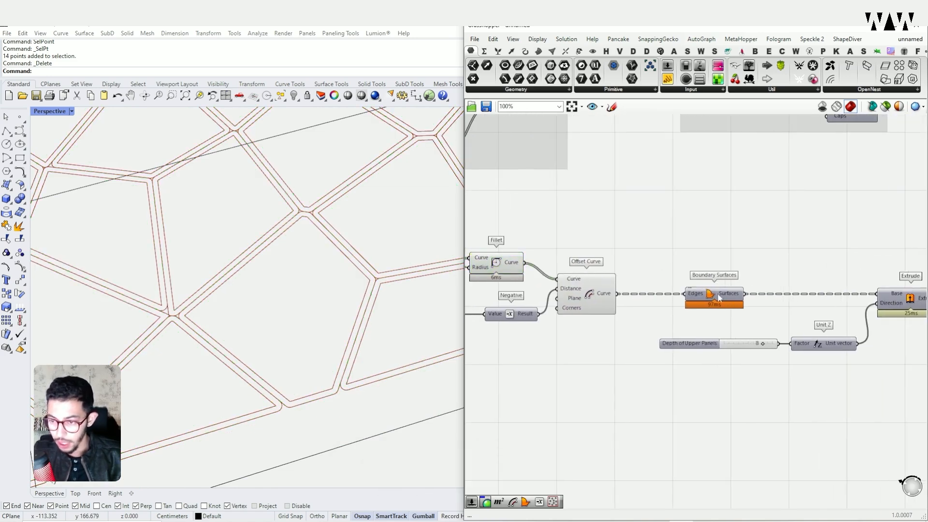
click(717, 293)
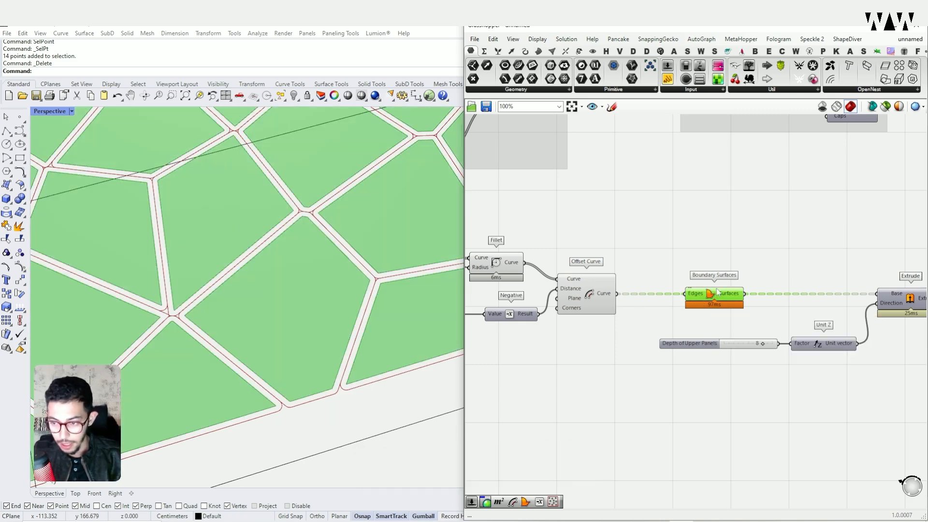
Set the fillet radius slider to 10.00.
right_drag(614, 300, 766, 296)
scroll(563, 310, up, 4)
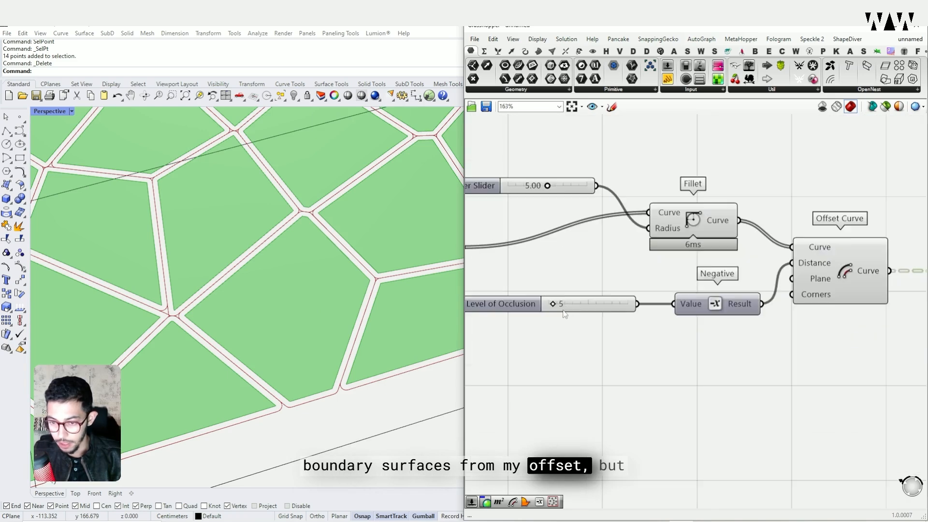
drag(547, 185, 636, 190)
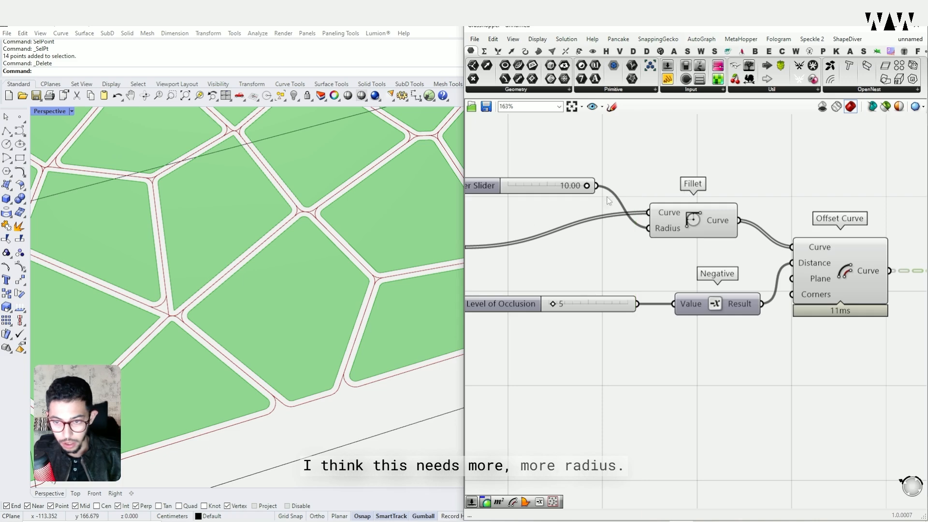
Add a new number slider of 20, connect it to Fillet's Radius input, and delete the previous radius slider.
double_click(561, 217)
text(2)
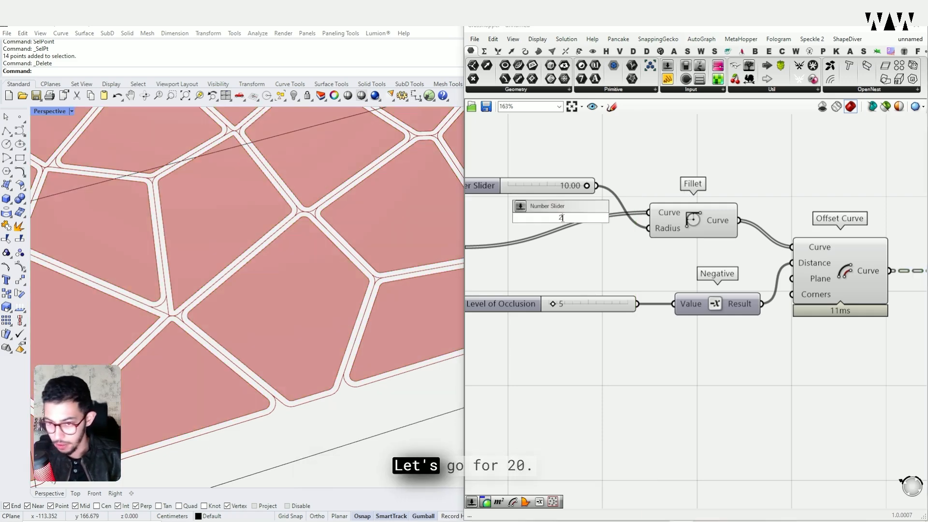
text(0)
key(Return)
scroll(634, 263, up, 1)
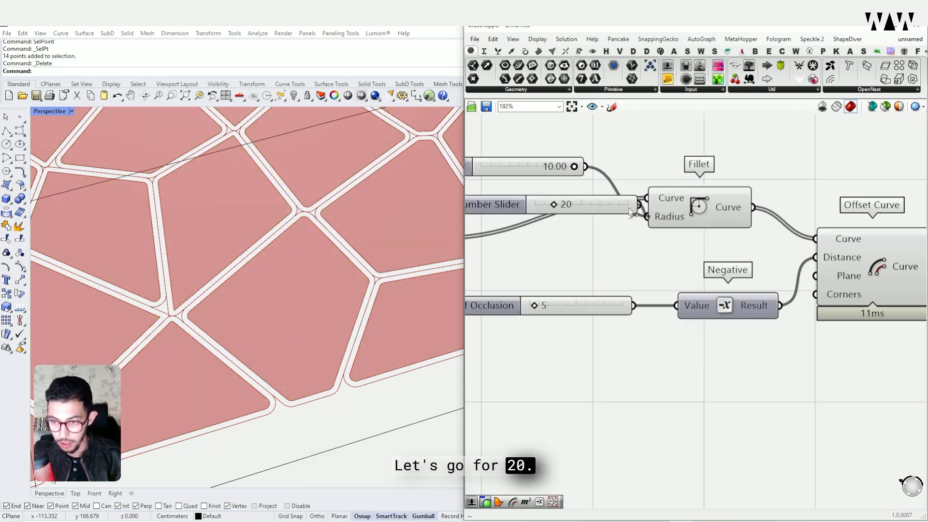
drag(629, 208, 626, 208)
key(Delete)
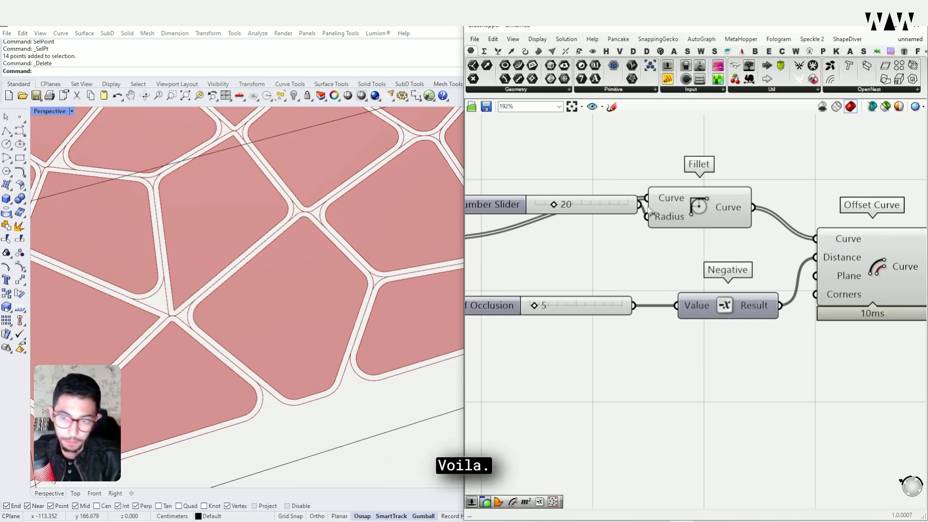
Turn off the Fillet component's preview and check the rounded panel surfaces across the whole canopy.
click(662, 219)
right_drag(691, 211, 559, 264)
key(ctrl+q)
scroll(659, 232, down, 1)
scroll(306, 249, down, 8)
scroll(307, 250, up, 5)
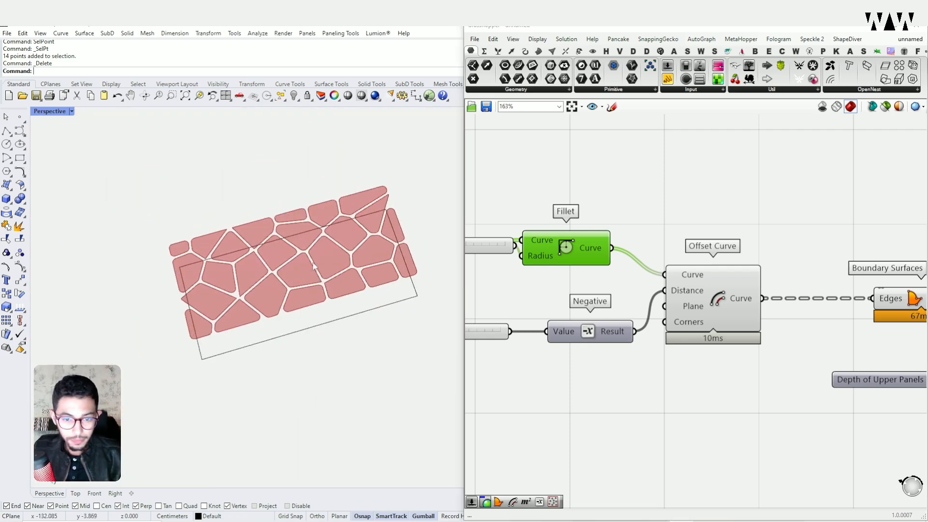
Turn off the previews of the Offset Curve and the panels' Boundary Surfaces components.
right_drag(751, 283, 601, 282)
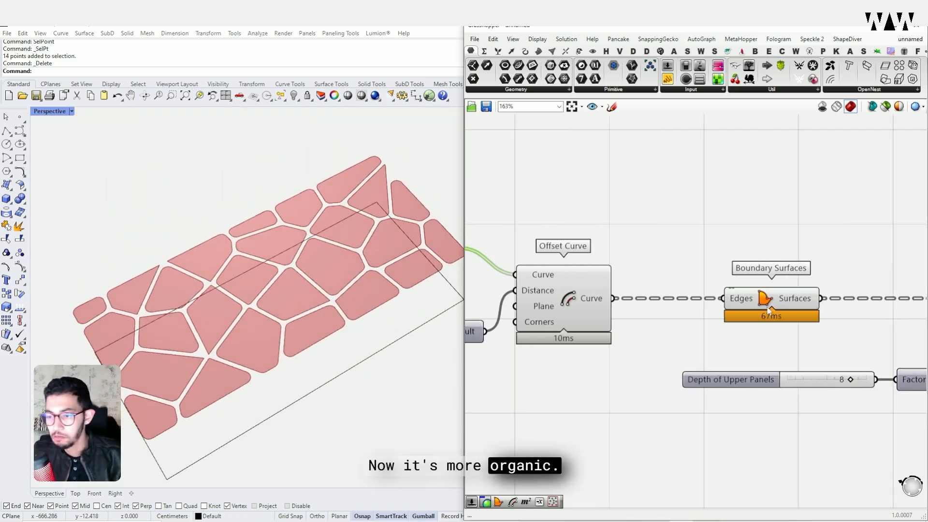
click(766, 306)
click(573, 303)
key(ctrl+q)
click(771, 291)
key(ctrl+q)
right_drag(761, 282, 543, 260)
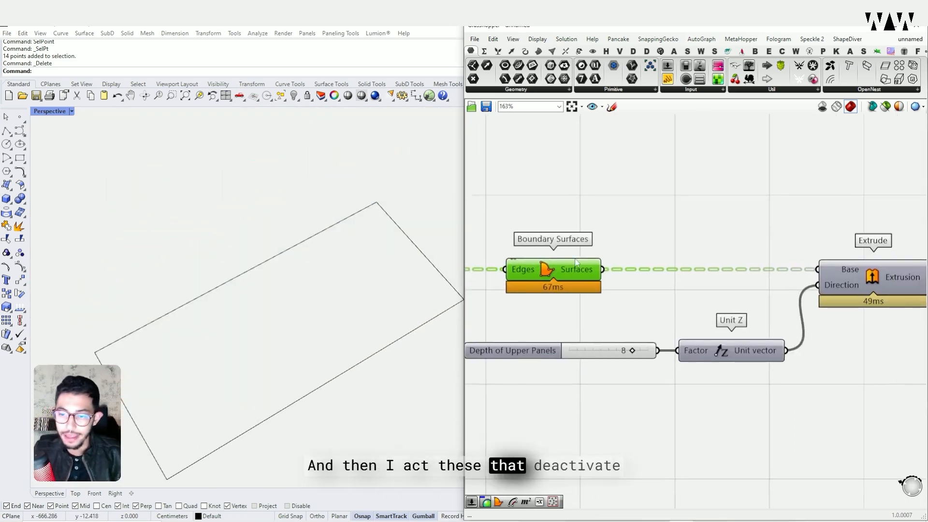
Turn on the preview of the panels' green Custom Preview component and inspect the extruded canopy panels.
scroll(599, 263, down, 4)
click(688, 256)
right_drag(690, 256, 560, 278)
click(778, 302)
key(ctrl+q)
click(627, 272)
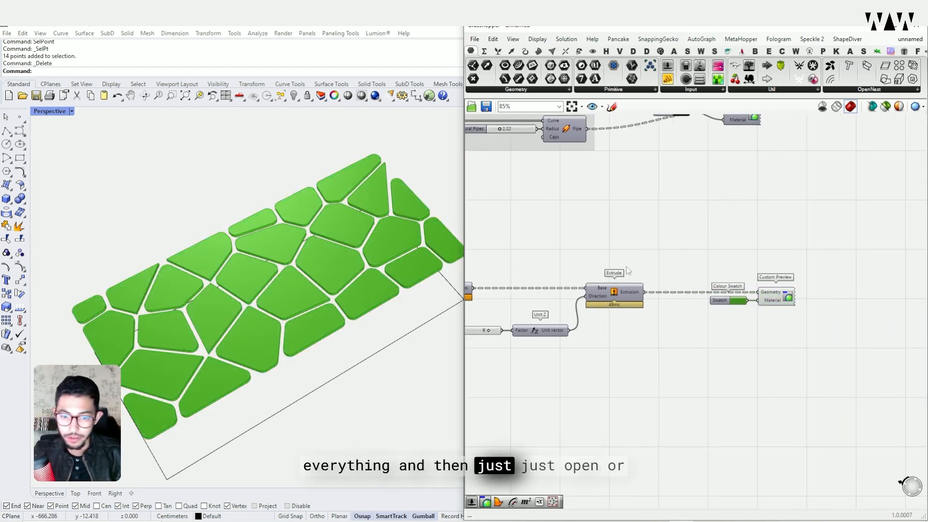
right_drag(367, 261, 573, 252)
scroll(356, 274, up, 4)
mouse_move(355, 275)
right_down()
mouse_move(363, 328)
mouse_move(369, 285)
right_up()
scroll(789, 298, up, 4)
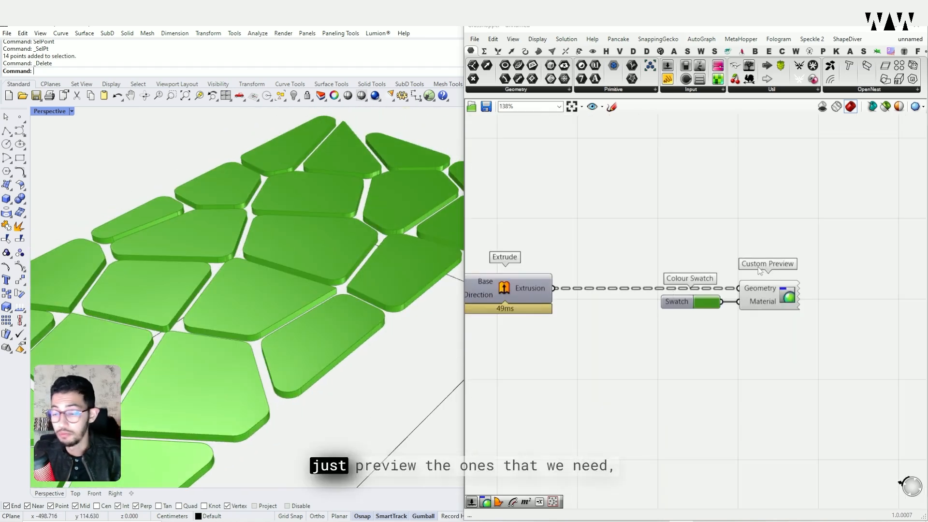
Turn on the preview of the structural pipes' black Custom Preview component.
scroll(691, 292, down, 4)
drag(785, 259, 671, 338)
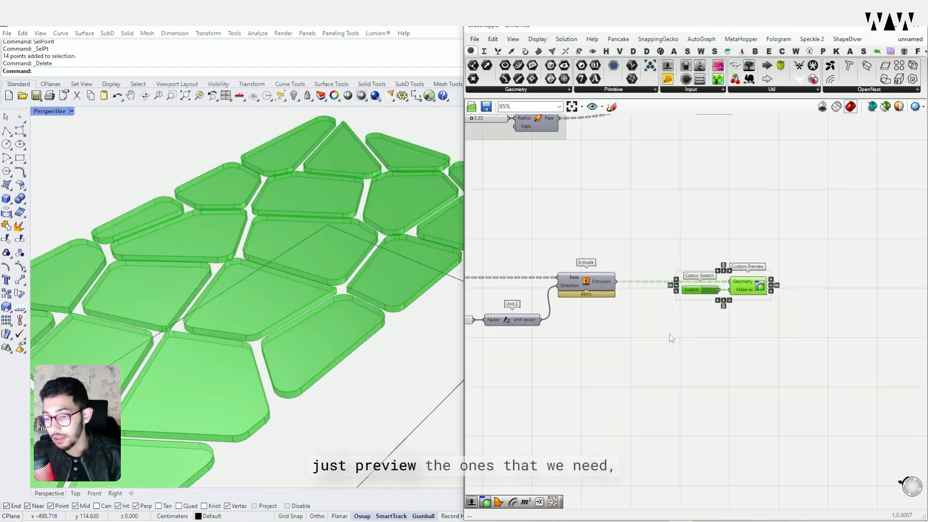
click(757, 234)
right_drag(676, 228, 683, 382)
scroll(683, 382, down, 1)
click(712, 261)
key(ctrl+q)
click(657, 319)
scroll(655, 318, down, 1)
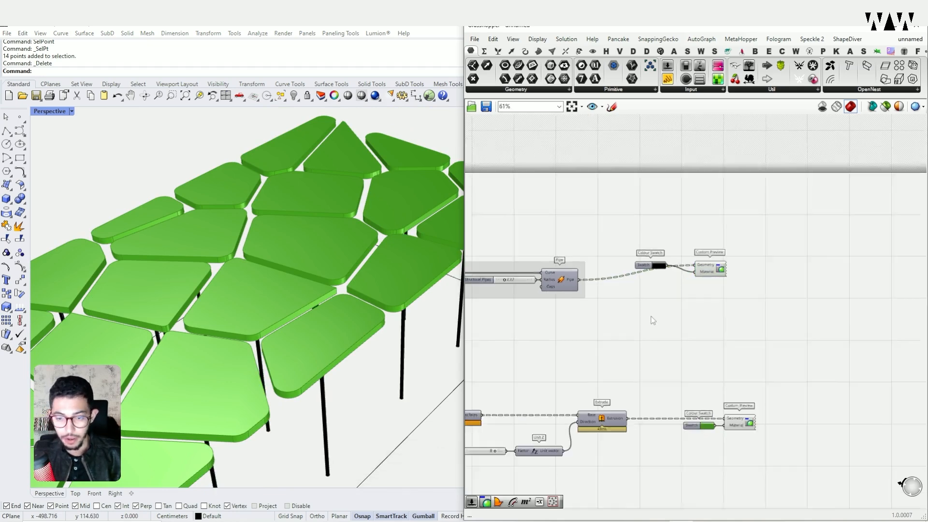
Turn on the preview of the floor's Boundary Surfaces component after the Voronoi cells.
scroll(651, 318, down, 5)
scroll(548, 324, up, 7)
click(617, 208)
scroll(631, 222, down, 3)
right_drag(636, 226, 828, 283)
scroll(616, 308, up, 5)
click(631, 291)
scroll(582, 256, down, 4)
right_drag(582, 256, 723, 326)
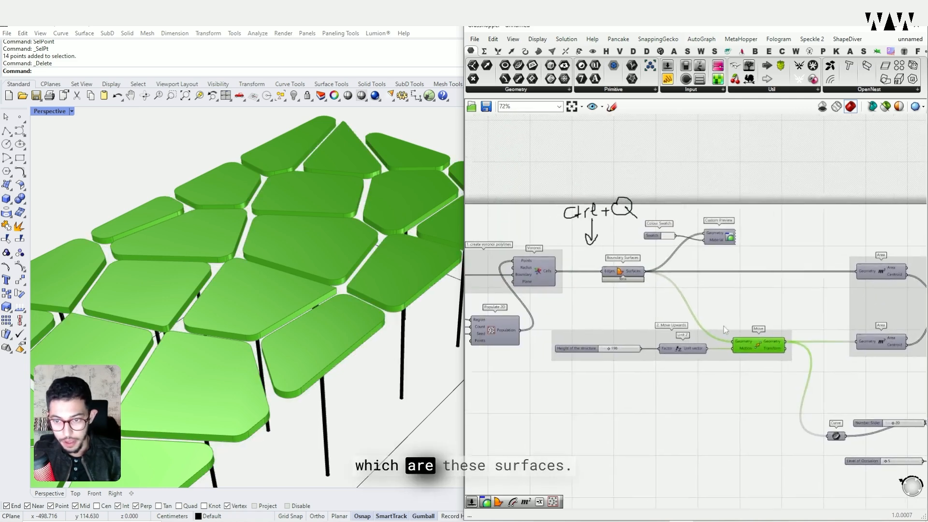
scroll(590, 265, up, 4)
click(641, 279)
key(ctrl+q)
scroll(415, 218, down, 4)
right_drag(411, 218, 373, 307)
scroll(386, 322, up, 8)
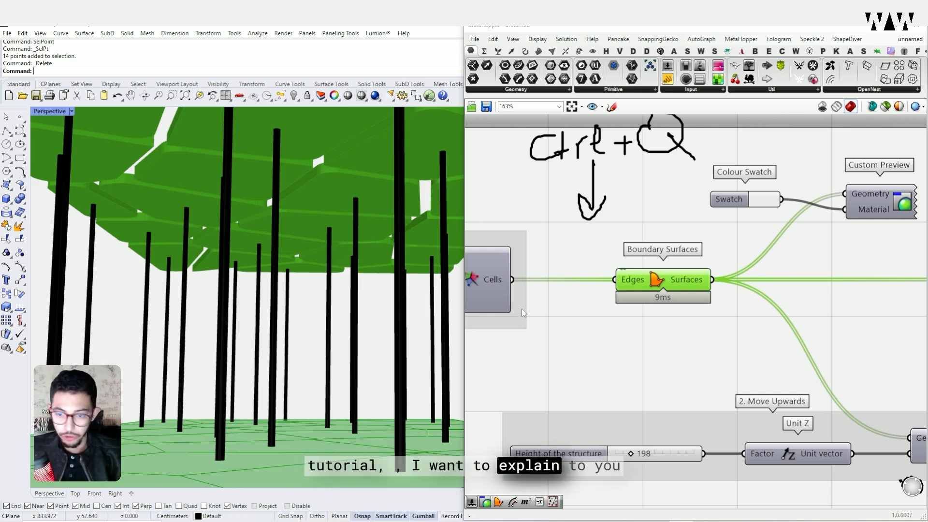
Examine the full canopy model alongside the component chain that generates its floor, pipes and panels.
scroll(512, 310, down, 5)
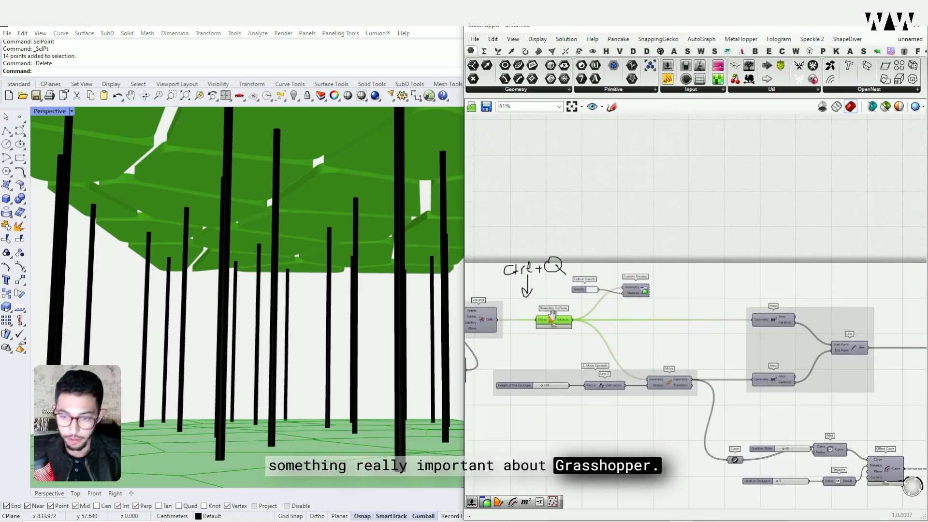
scroll(699, 267, down, 4)
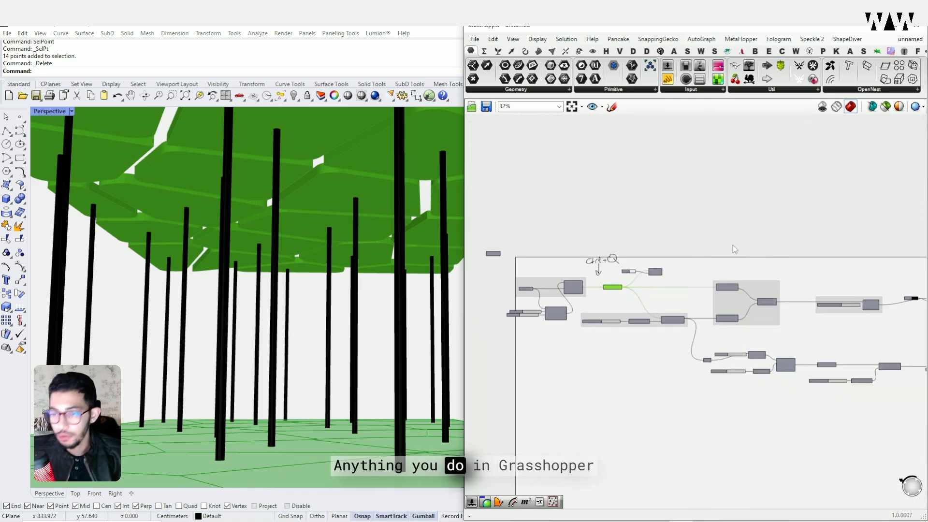
scroll(315, 256, down, 6)
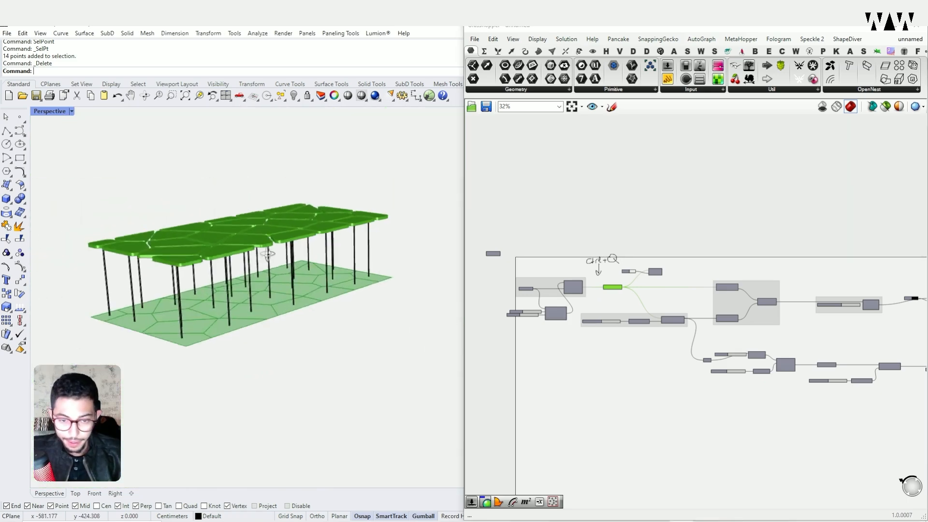
right_drag(268, 255, 326, 246)
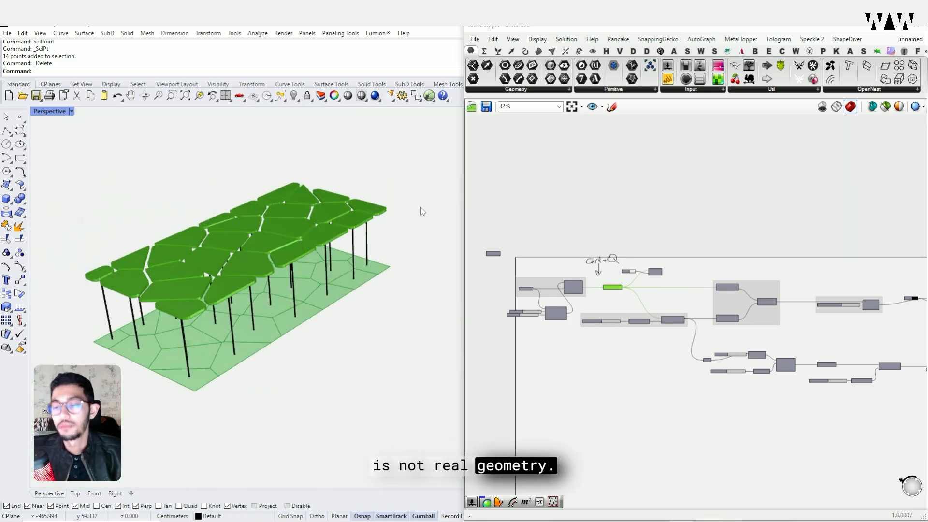
right_drag(655, 250, 606, 244)
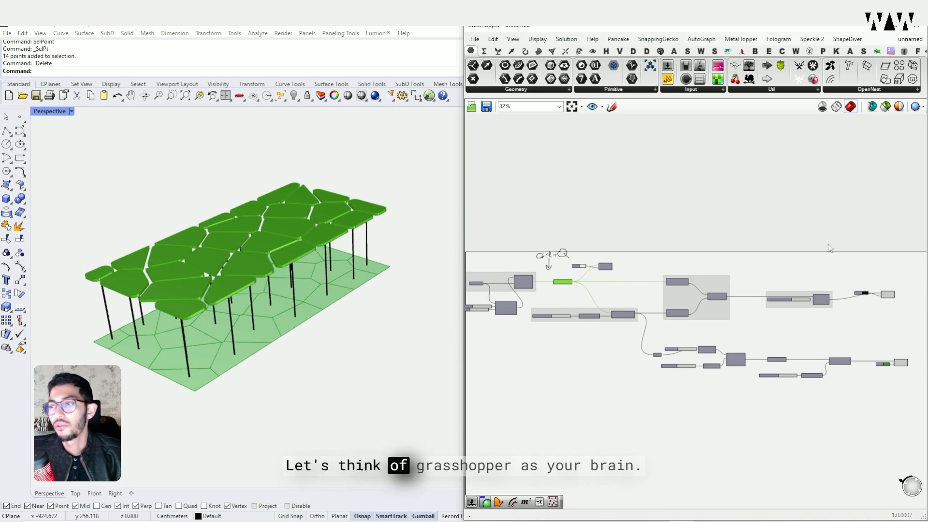
scroll(731, 289, up, 4)
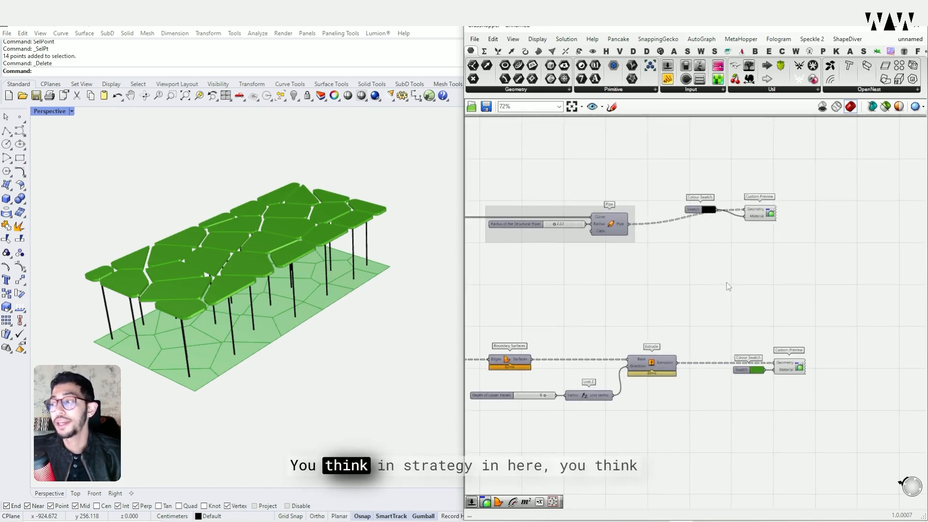
right_drag(589, 295, 752, 297)
scroll(677, 274, down, 2)
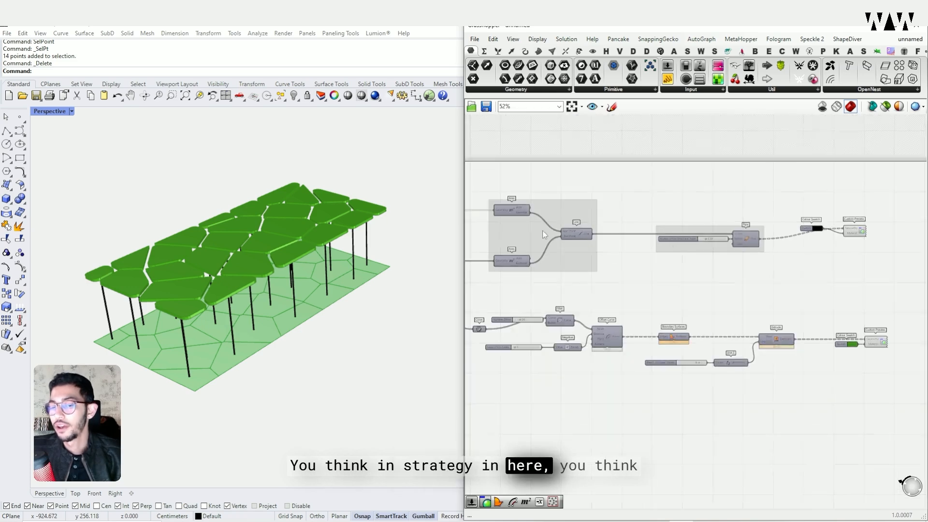
scroll(542, 230, up, 3)
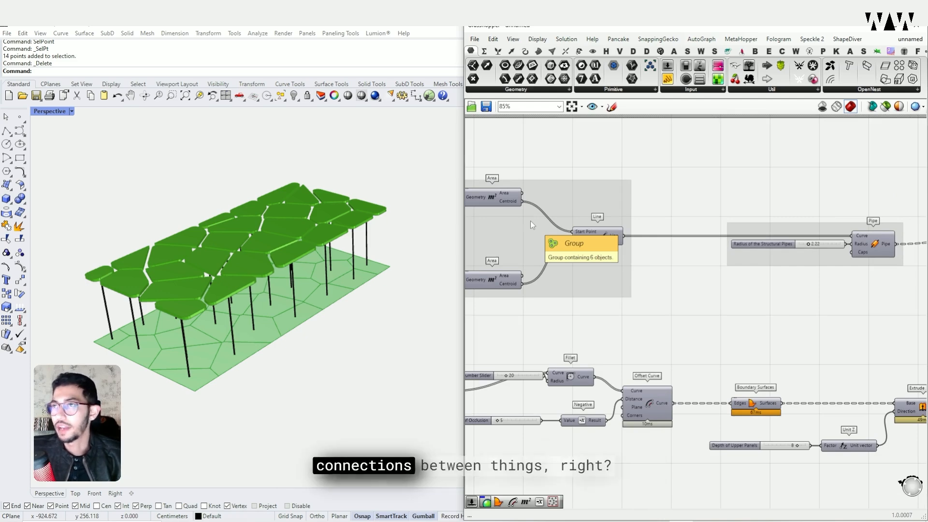
right_drag(677, 251, 399, 234)
drag(402, 180, 228, 404)
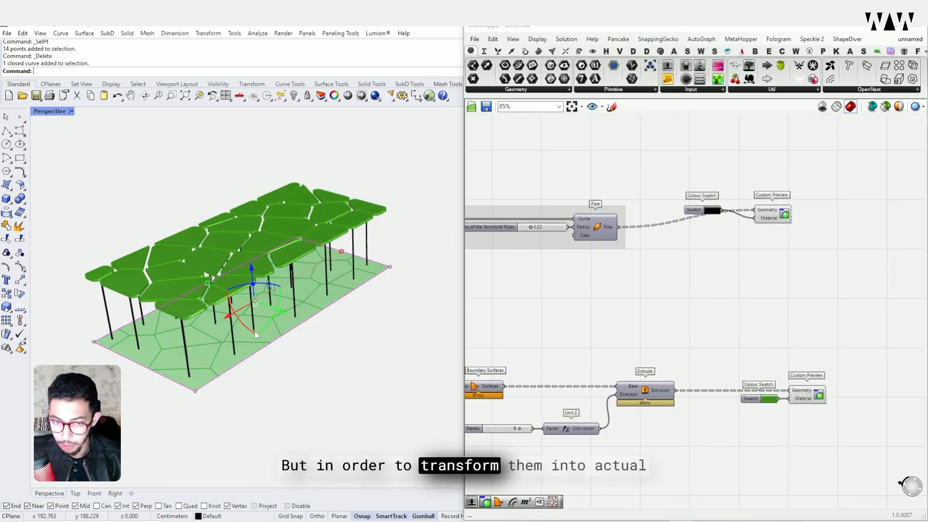
click(378, 172)
right_drag(297, 194, 268, 221)
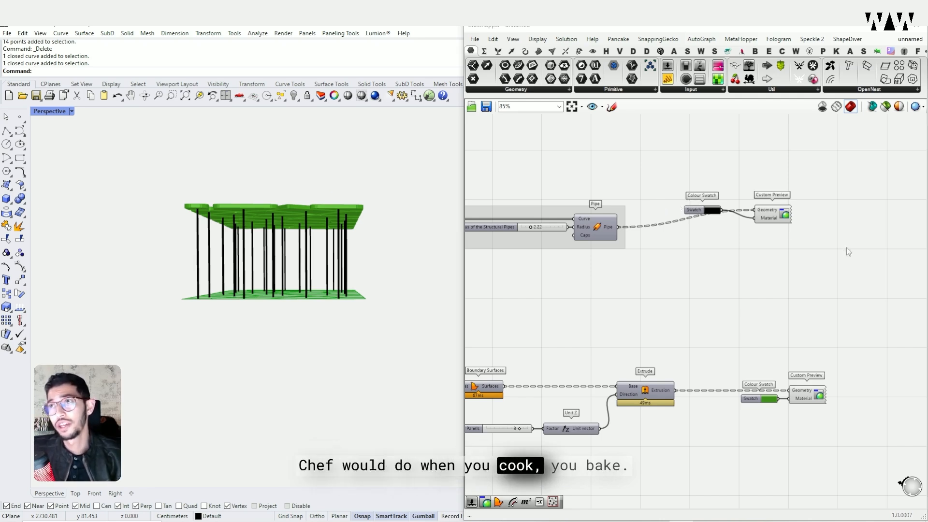
Move the pipes' black Colour Swatch slightly lower and closer to its Custom Preview component.
drag(700, 217, 715, 226)
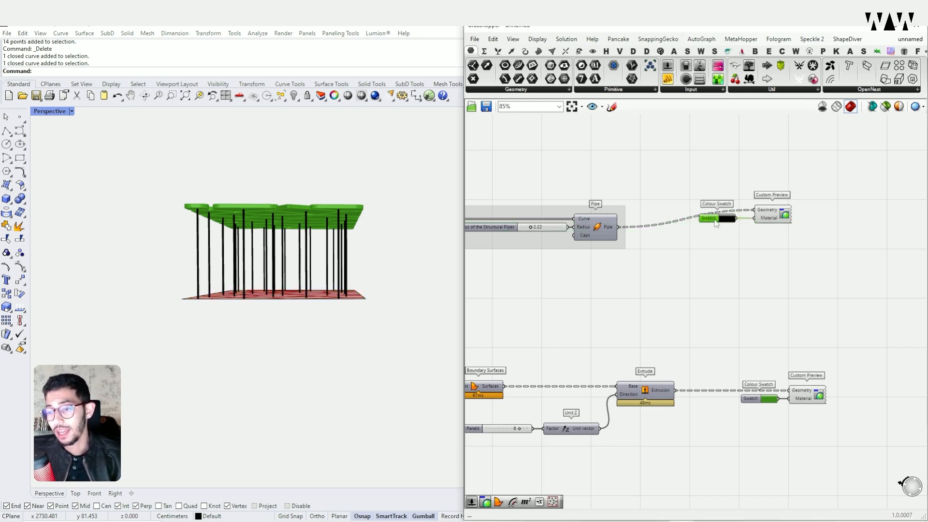
drag(803, 183, 658, 258)
click(640, 248)
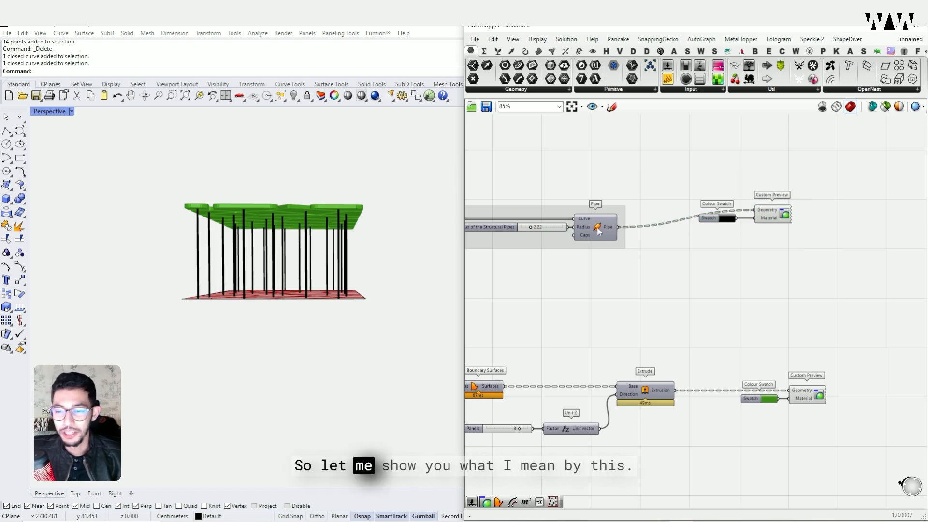
Select every component in the definition and turn off all their previews.
scroll(598, 232, up, 3)
right_drag(300, 232, 278, 251)
right_drag(517, 246, 490, 252)
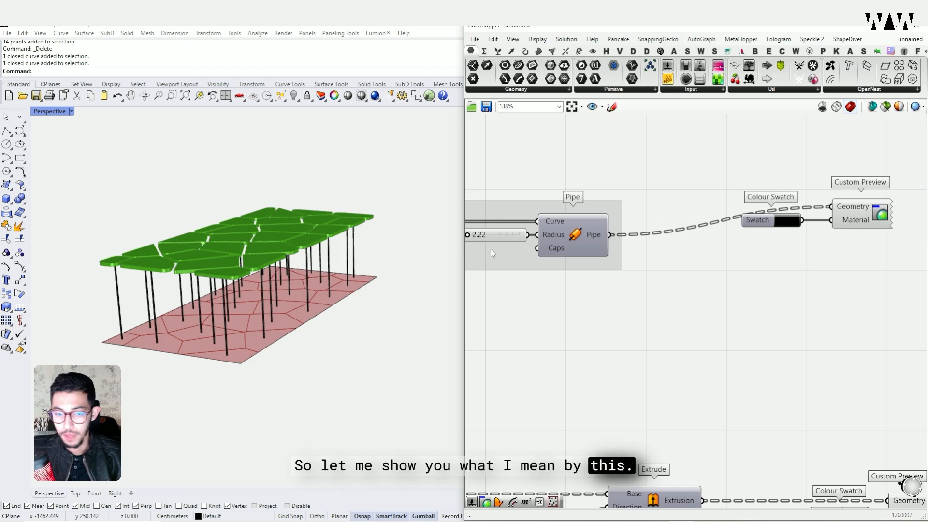
scroll(385, 199, up, 4)
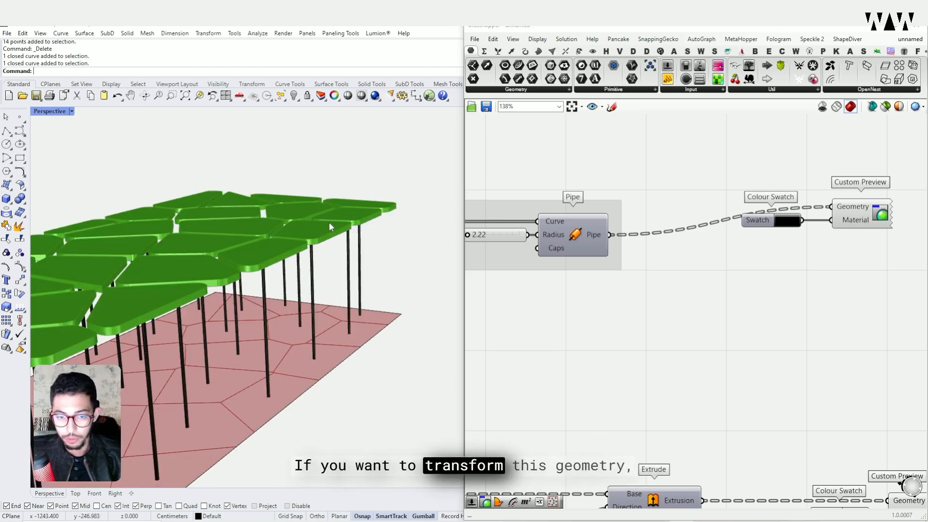
right_drag(330, 226, 383, 269)
right_drag(760, 251, 662, 246)
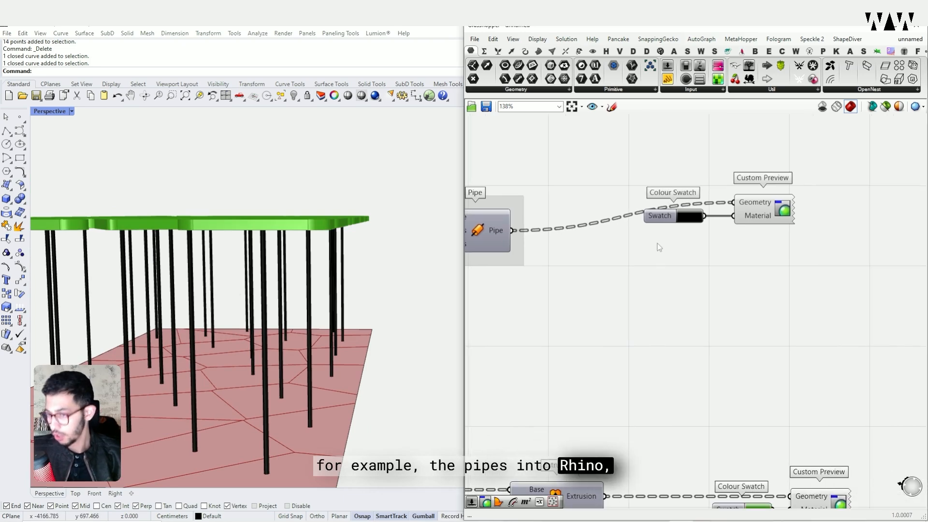
right_drag(608, 231, 719, 225)
click(591, 224)
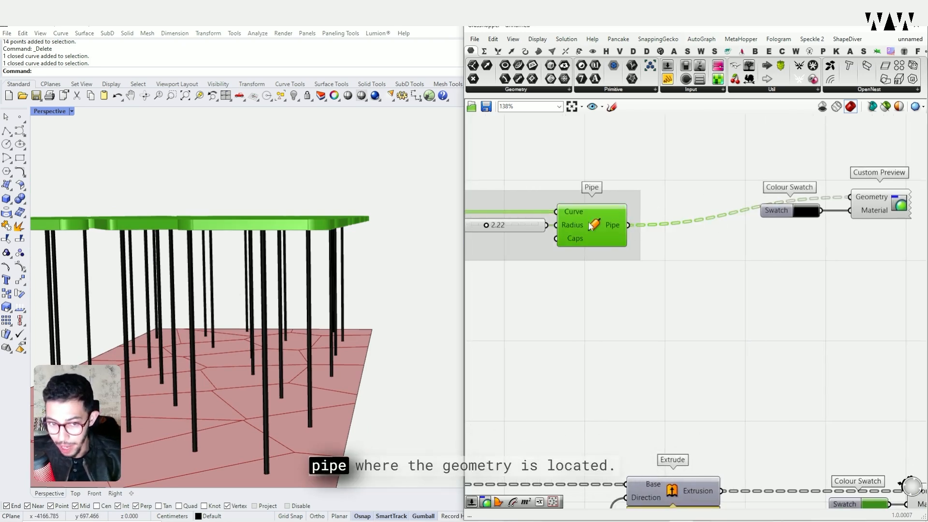
key(ctrl+a)
right_drag(638, 165, 635, 165)
middle_click(641, 170)
click(660, 188)
click(634, 172)
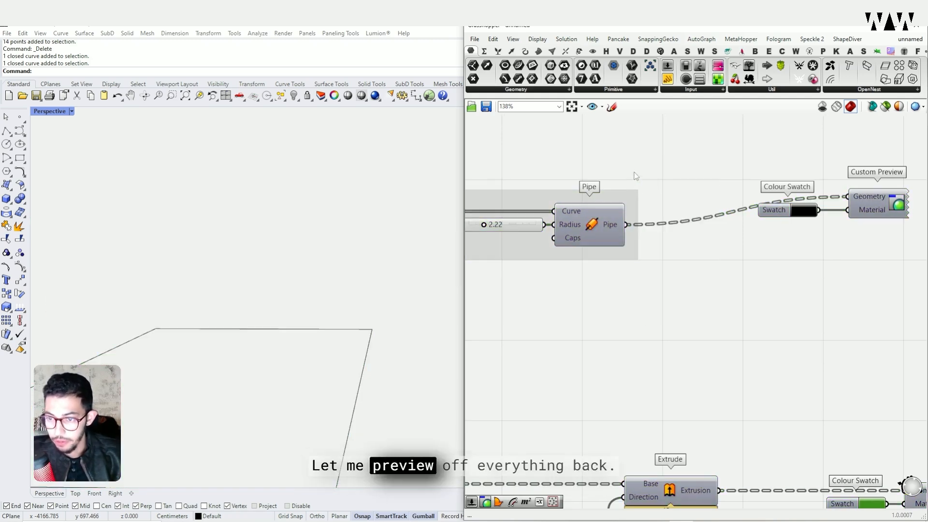
Turn the Pipe component's preview back on so that only the structural pipes are displayed.
click(586, 224)
key(ctrl+q)
click(621, 192)
right_drag(362, 206, 285, 182)
right_drag(586, 185, 601, 164)
Bake the Pipe component's geometry onto Layer 01 as a group.
click(604, 195)
right_click(612, 202)
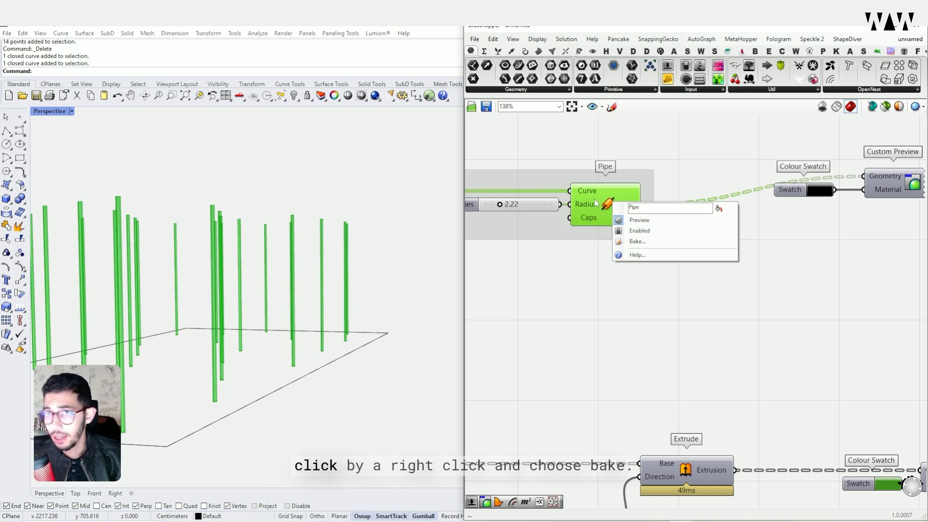
click(623, 246)
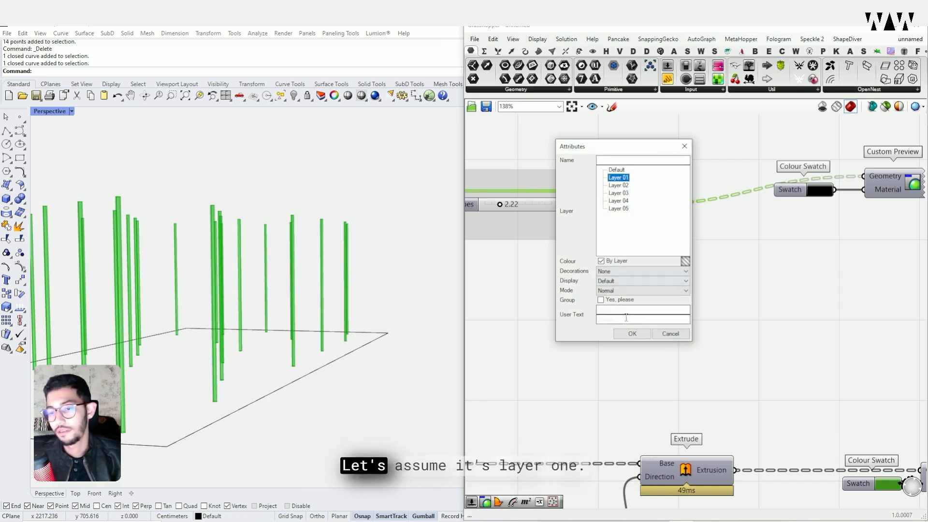
click(599, 300)
click(632, 334)
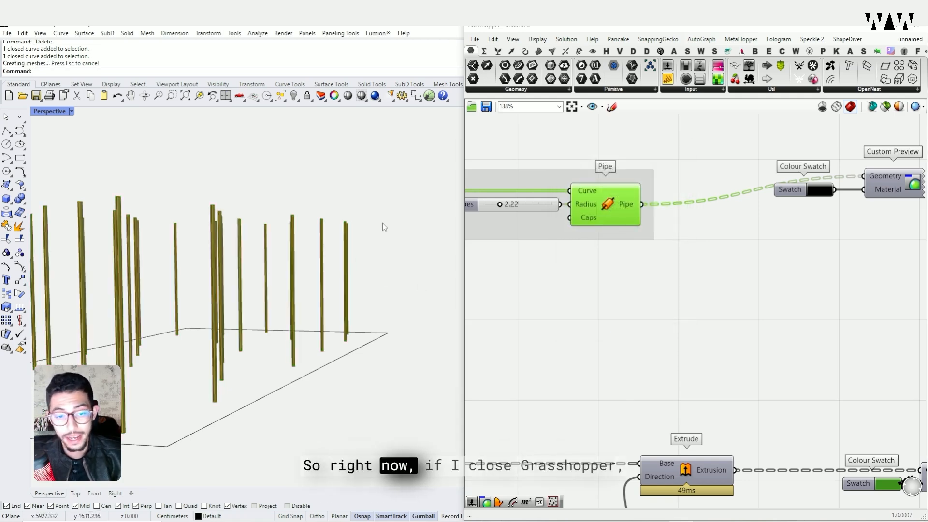
Close Grasshopper, then select the baked pipes and move them to one side of the boundary rectangle.
click(917, 25)
right_drag(611, 190, 565, 205)
click(495, 236)
scroll(421, 263, down, 8)
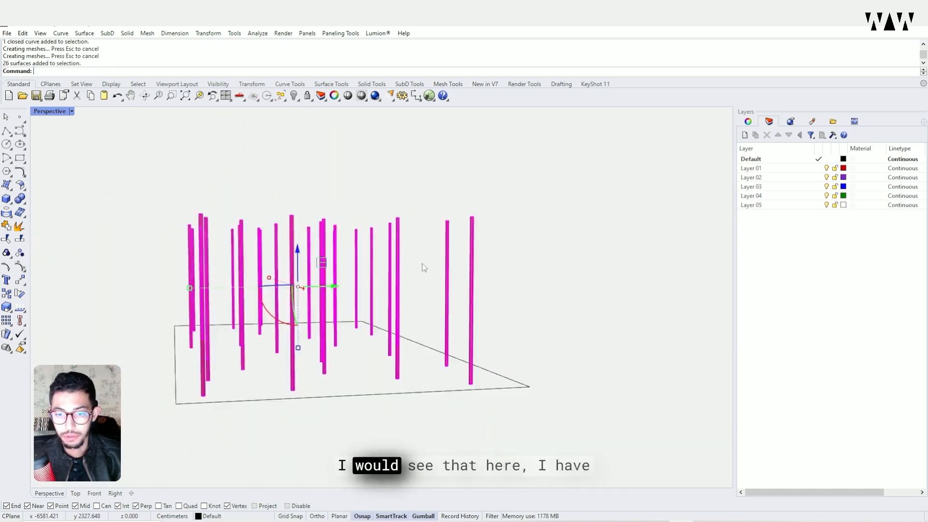
right_drag(422, 263, 395, 291)
drag(352, 304, 511, 307)
click(491, 208)
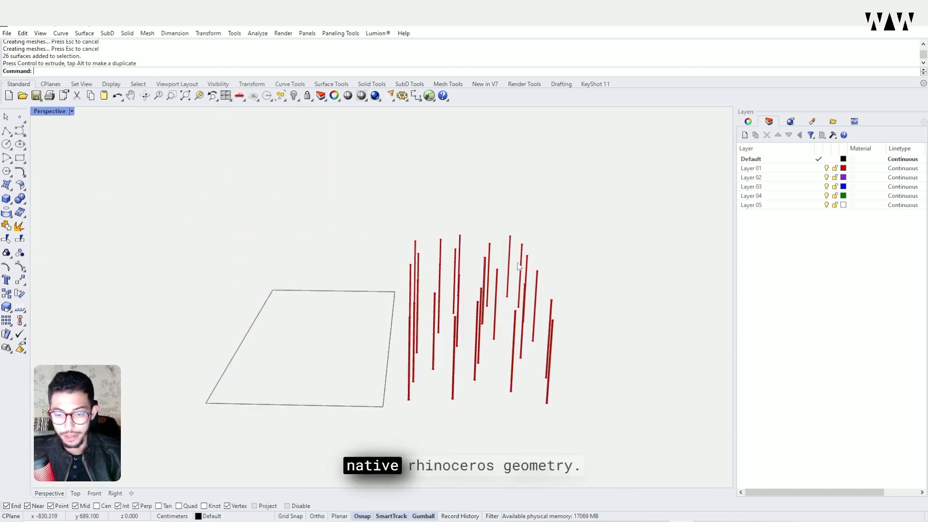
Select the baked pipes again and move them farther from the boundary rectangle.
drag(541, 221, 456, 341)
drag(509, 306, 556, 306)
click(602, 273)
right_drag(602, 272, 527, 257)
Reopen Grasshopper with the Grasshopper command.
text(H)
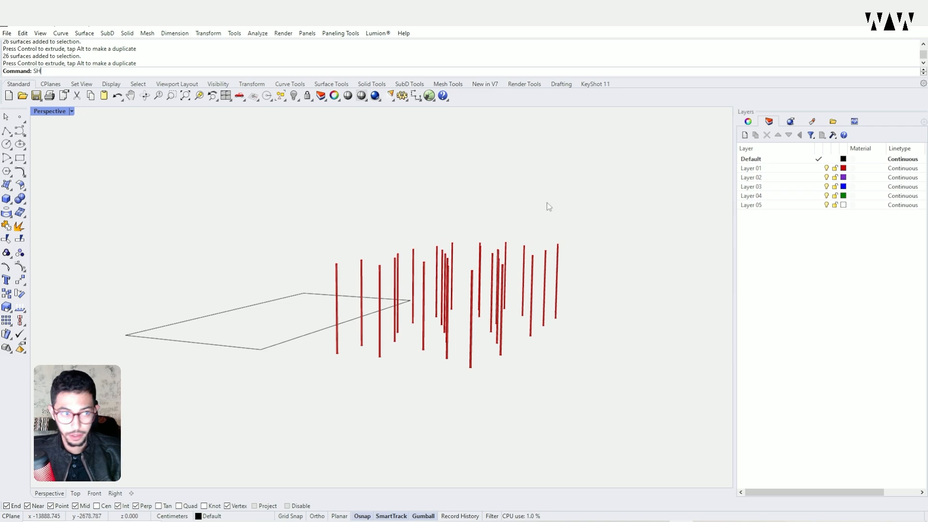
key(BackSpace)
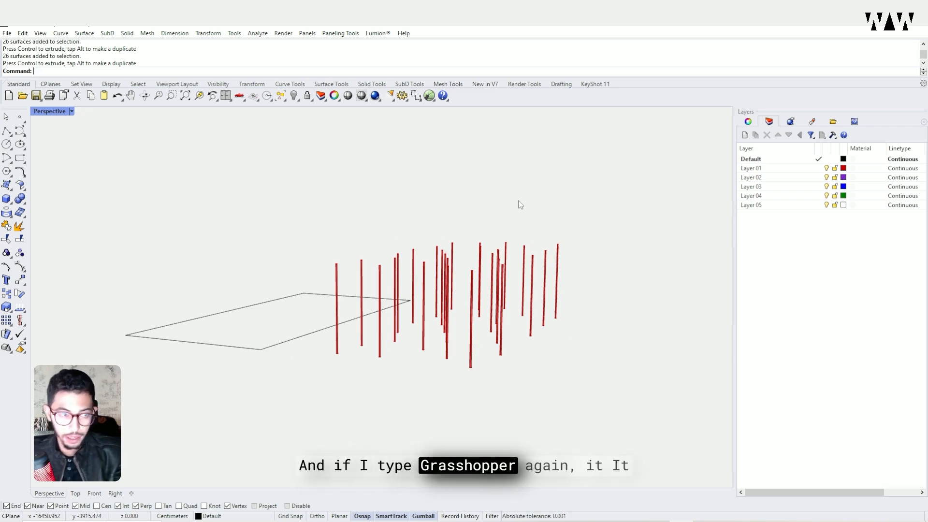
text(Grasshopper)
key(Return)
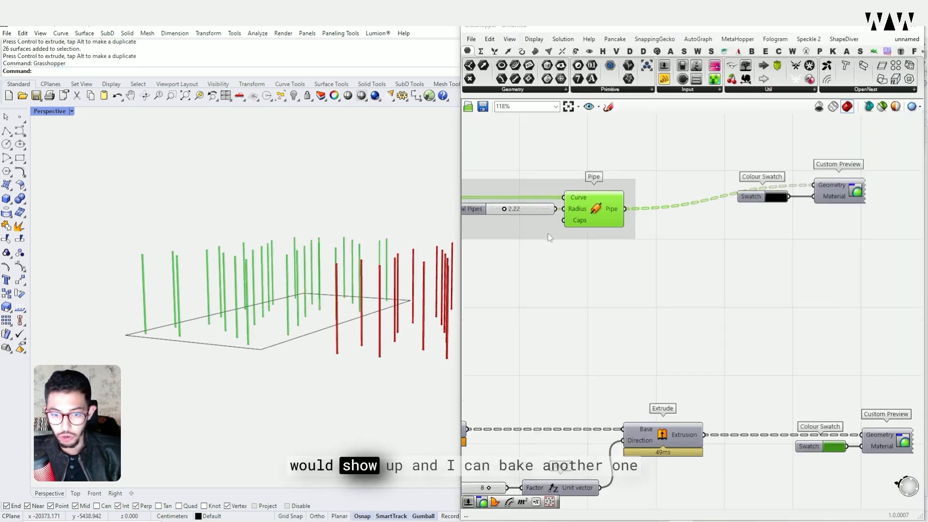
Select all the baked red pipes beside the boundary rectangle and delete them.
right_drag(427, 233, 344, 244)
drag(387, 213, 348, 393)
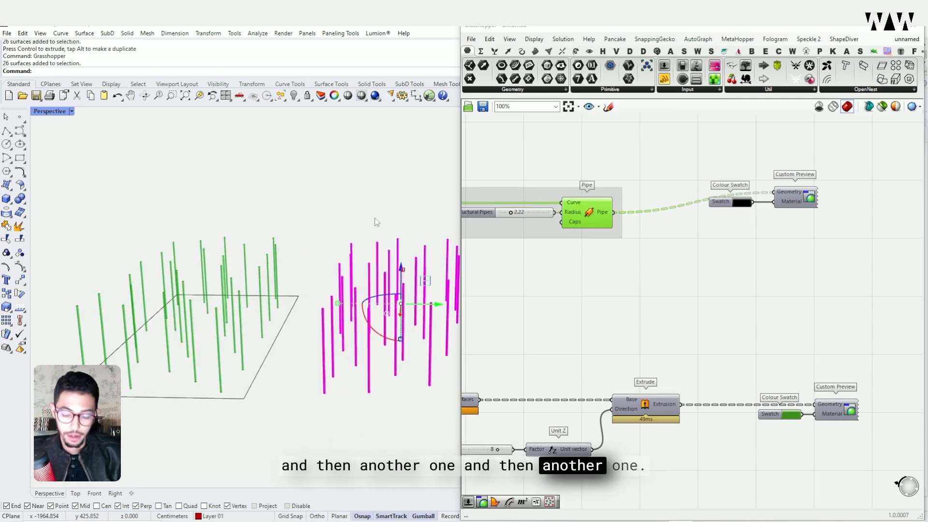
key(Delete)
scroll(575, 234, down, 1)
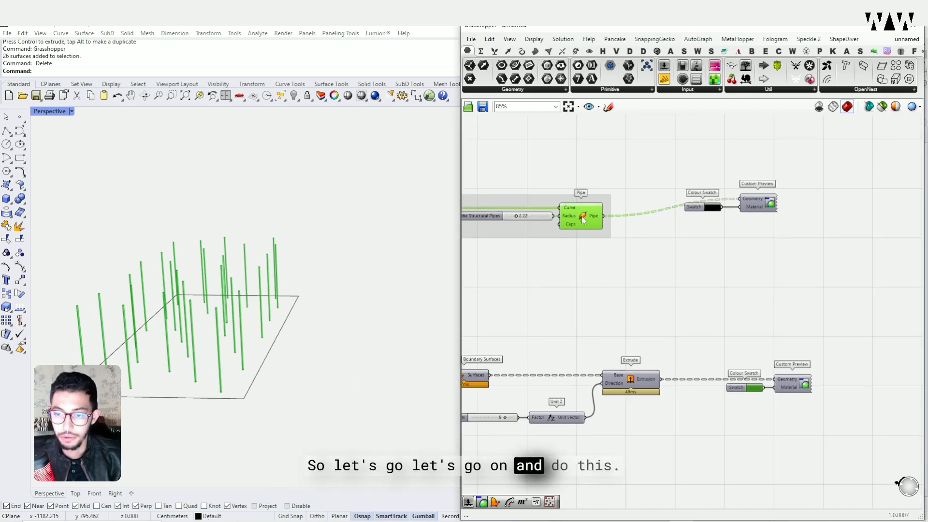
Bake the Pipe component's geometry into Rhino again.
right_click(584, 217)
click(604, 261)
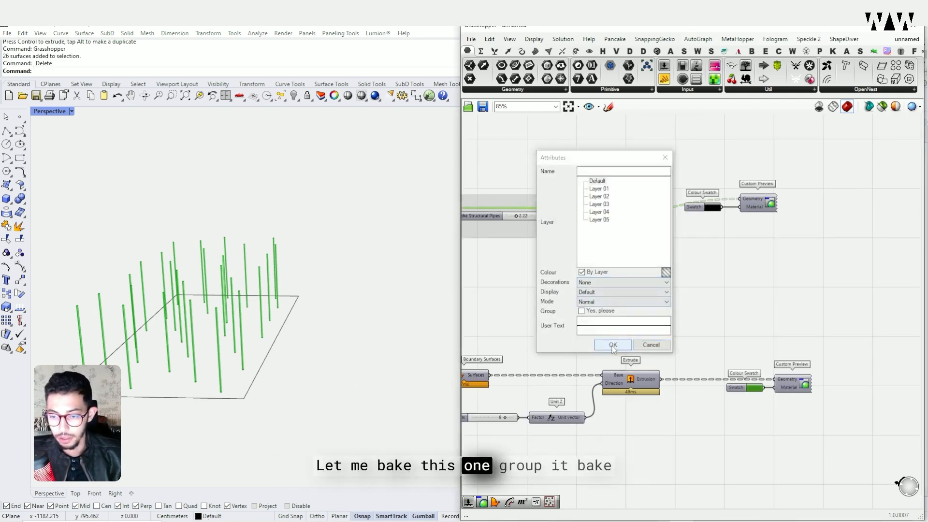
click(619, 344)
Bake the Extrude component's panels into Rhino as a group.
scroll(613, 319, down, 2)
right_click(626, 364)
click(649, 402)
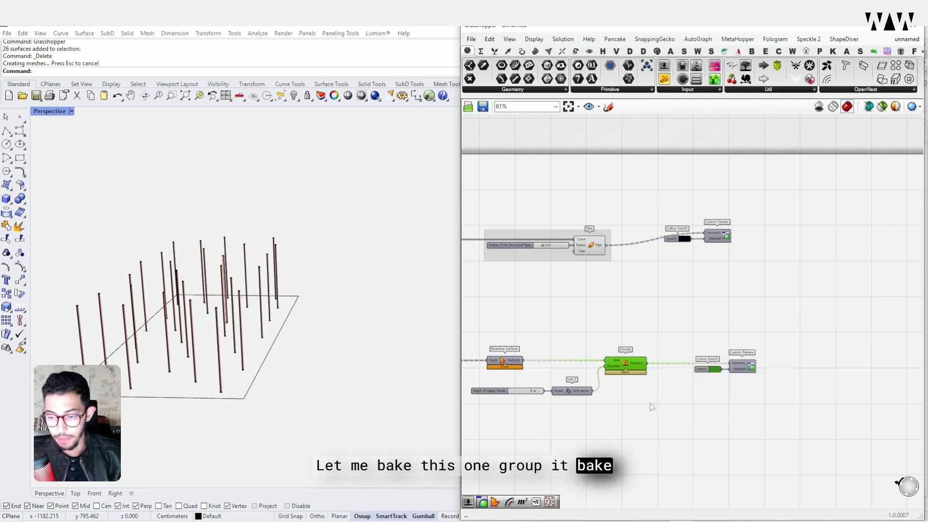
click(642, 450)
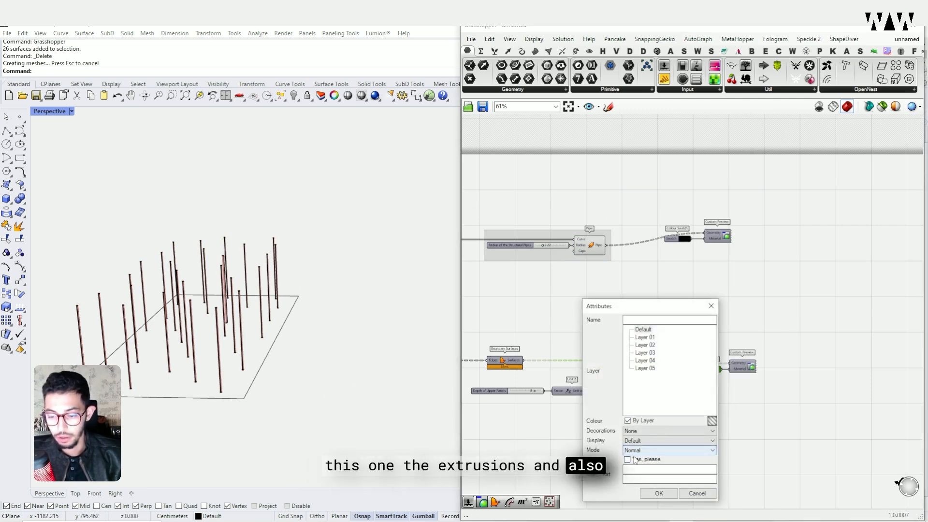
click(665, 493)
Duplicate all baked pipes and panels together and place the copy beside the boundary rectangle.
right_drag(329, 328, 312, 292)
drag(344, 209, 99, 286)
scroll(118, 277, down, 6)
alt+drag(184, 282, 277, 284)
click(269, 341)
right_drag(269, 341, 260, 377)
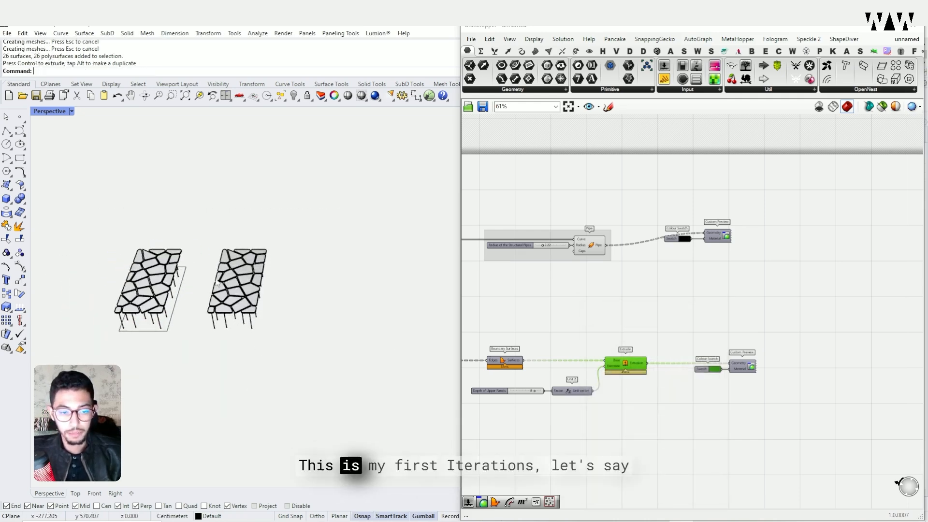
scroll(227, 276, up, 9)
right_drag(227, 285, 233, 313)
shift+right_drag(369, 292, 427, 238)
Delete the original baked panels and pipes that overlap the Grasshopper preview on the boundary rectangle.
scroll(911, 278, down, 5)
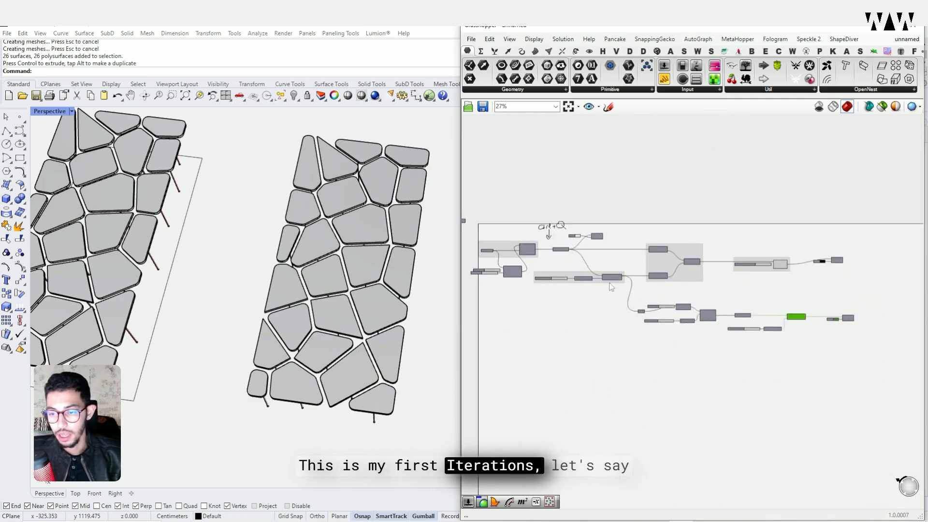
scroll(618, 275, up, 7)
scroll(535, 263, up, 2)
scroll(257, 226, down, 5)
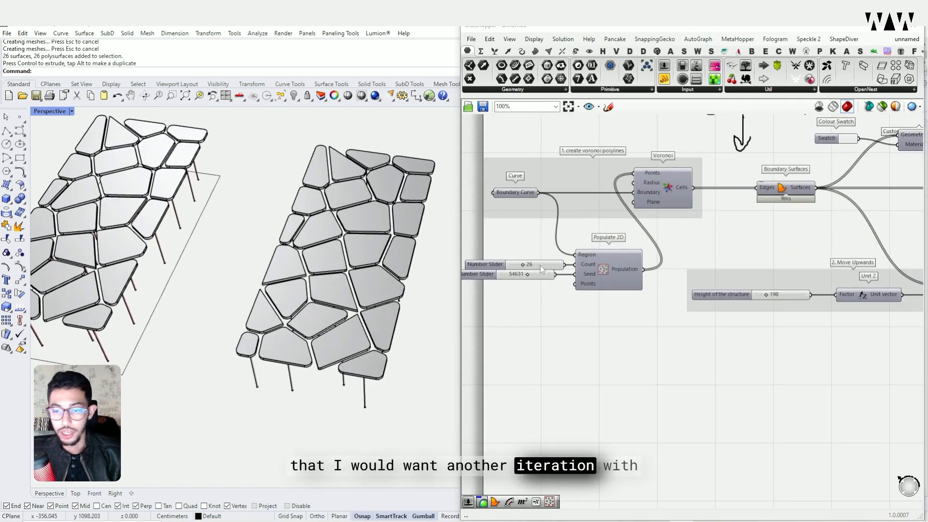
click(232, 217)
right_drag(236, 221, 273, 239)
click(334, 252)
click(229, 225)
key(Delete)
click(231, 226)
key(Delete)
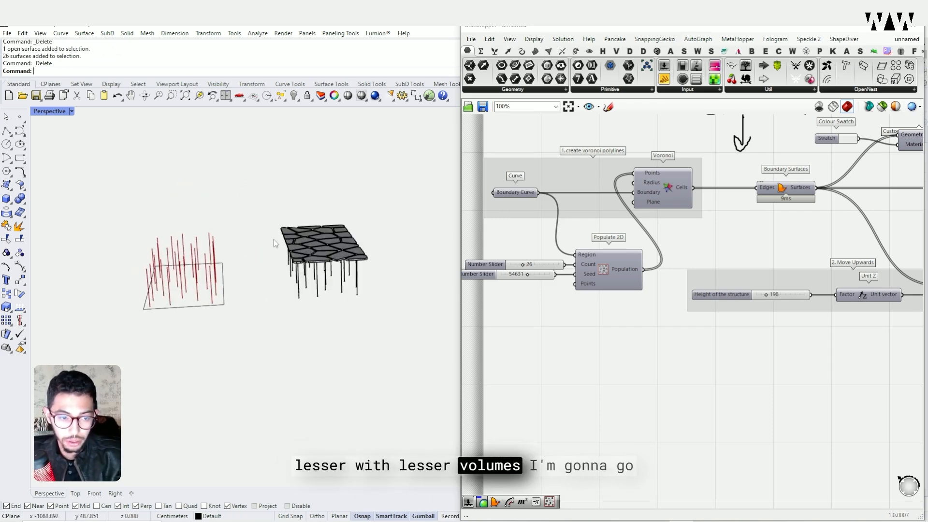
Set the Populate 2D count to 15 and toggle the Boundary Surfaces preview on and off.
click(613, 265)
right_drag(588, 270, 616, 323)
scroll(571, 330, up, 4)
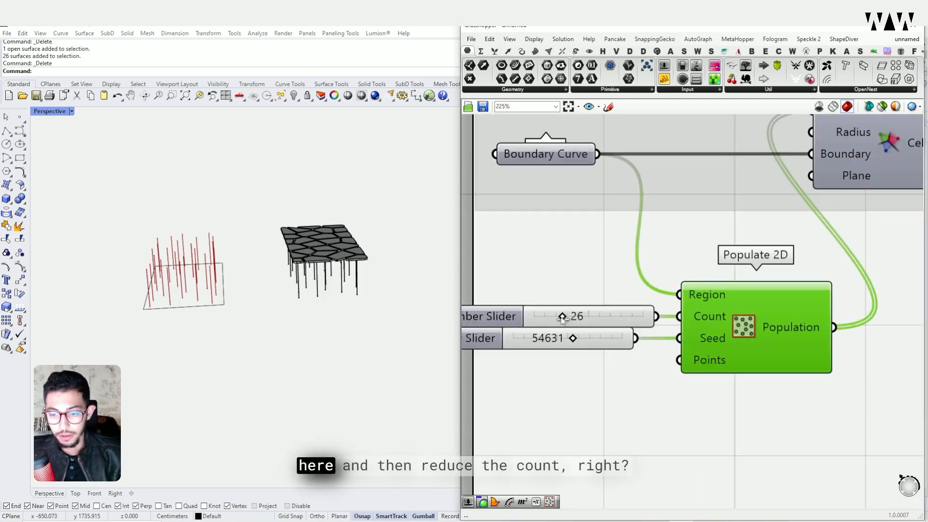
drag(554, 319, 542, 319)
scroll(697, 209, down, 4)
click(694, 217)
key(ctrl+q)
key(ctrl+q)
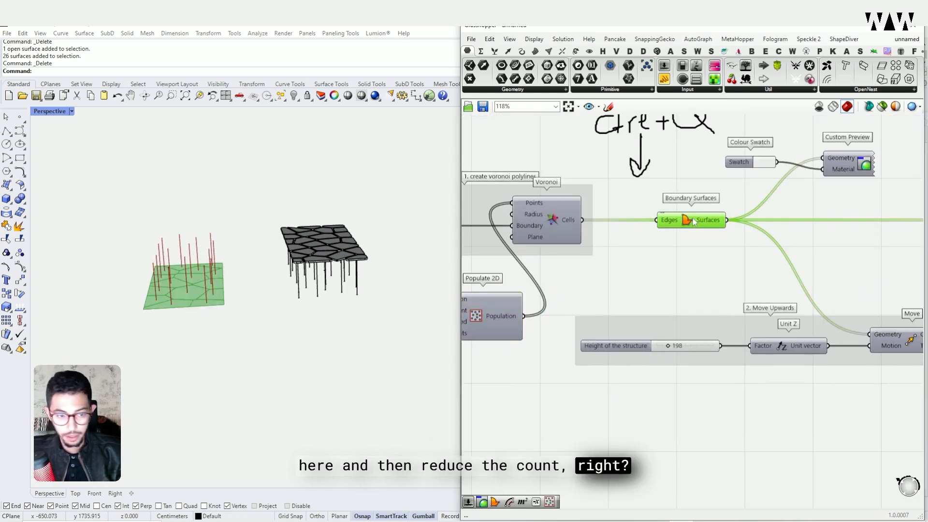
Set the Populate 2D count slider to 81 for a denser iteration.
scroll(695, 217, down, 4)
scroll(534, 269, up, 7)
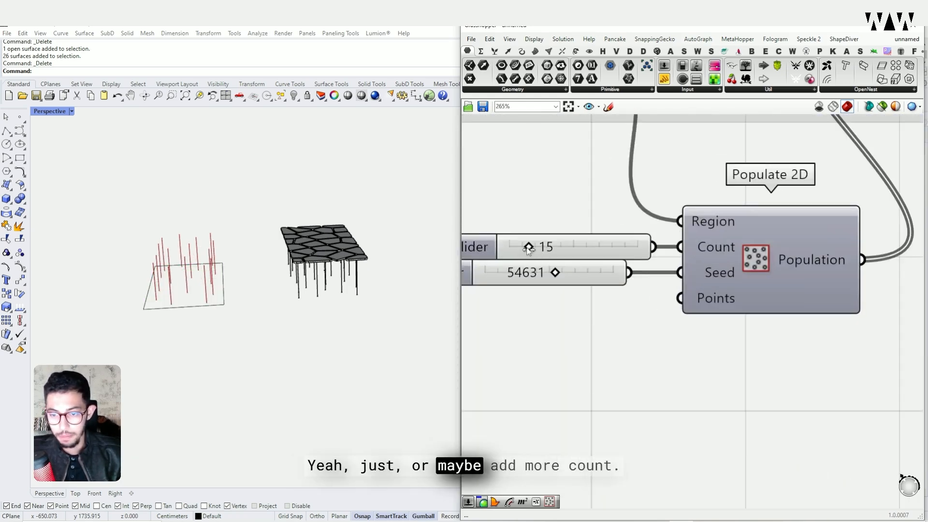
drag(525, 250, 610, 249)
scroll(612, 247, up, 1)
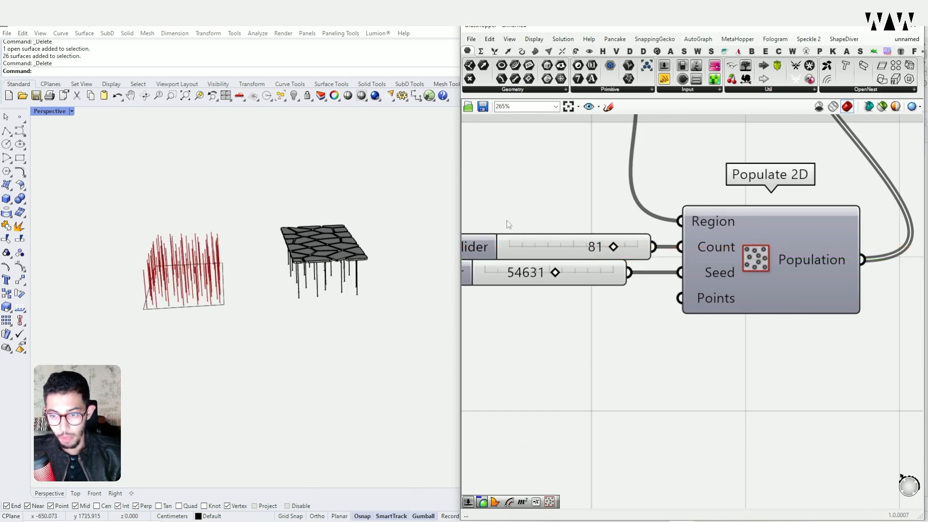
Bake the Pipe component's denser set of pipes into Rhino as a group.
scroll(506, 219, down, 8)
right_drag(702, 212, 584, 241)
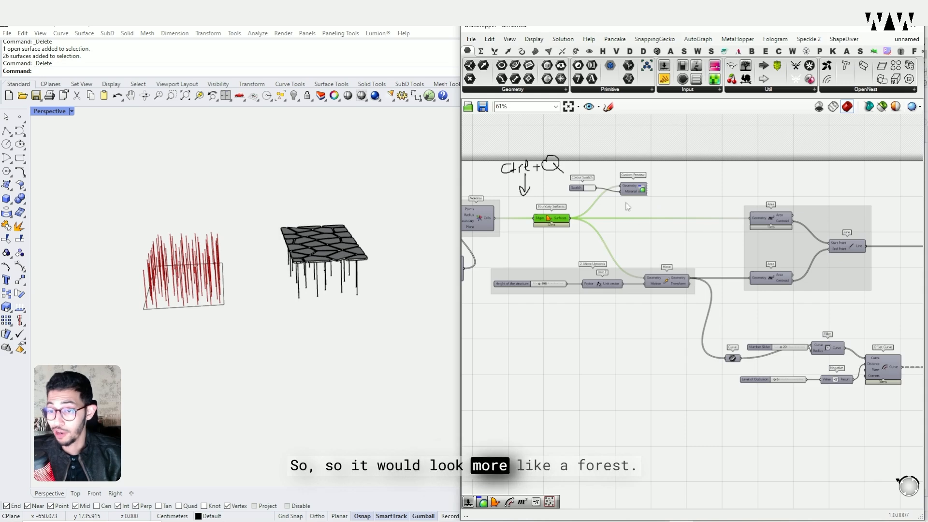
scroll(630, 208, down, 3)
right_drag(664, 204, 481, 212)
scroll(773, 240, up, 5)
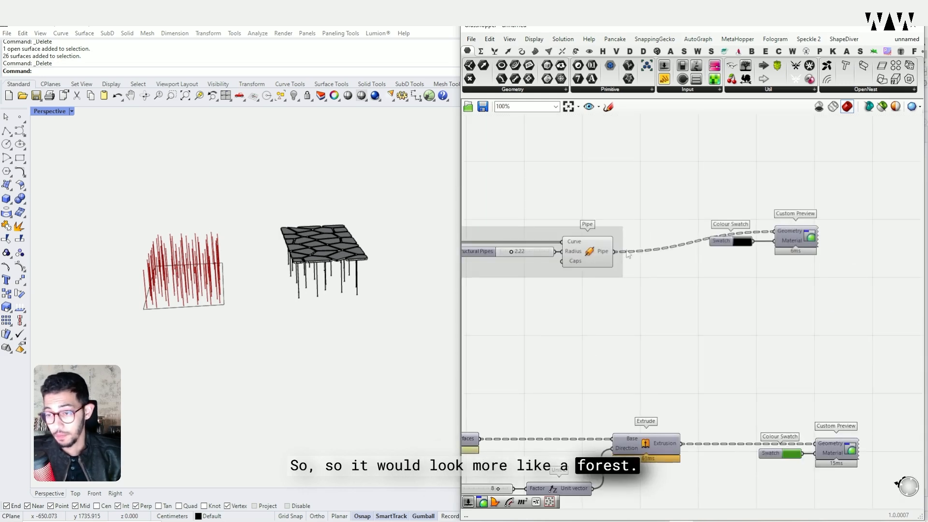
click(585, 252)
right_click(590, 250)
click(613, 294)
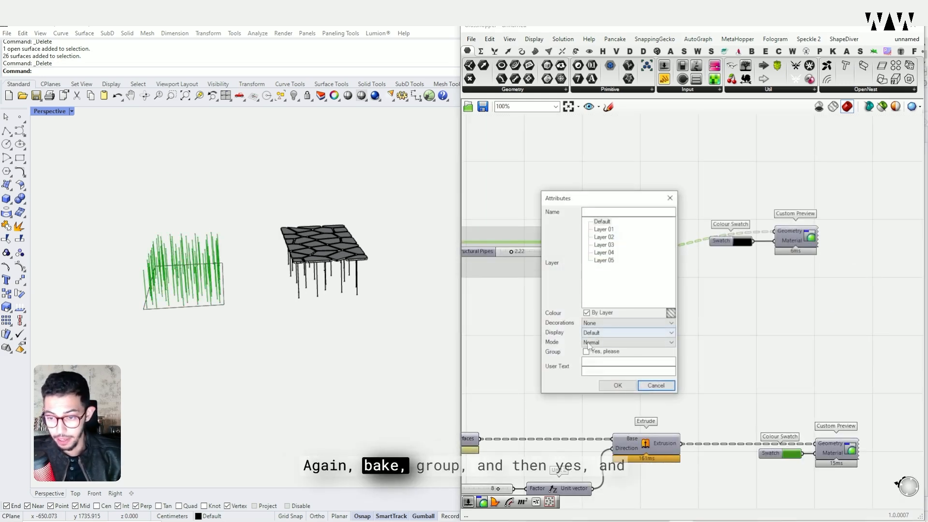
click(615, 386)
Bake the denser extruded panels from the Extrude component as a group.
click(644, 442)
right_click(643, 441)
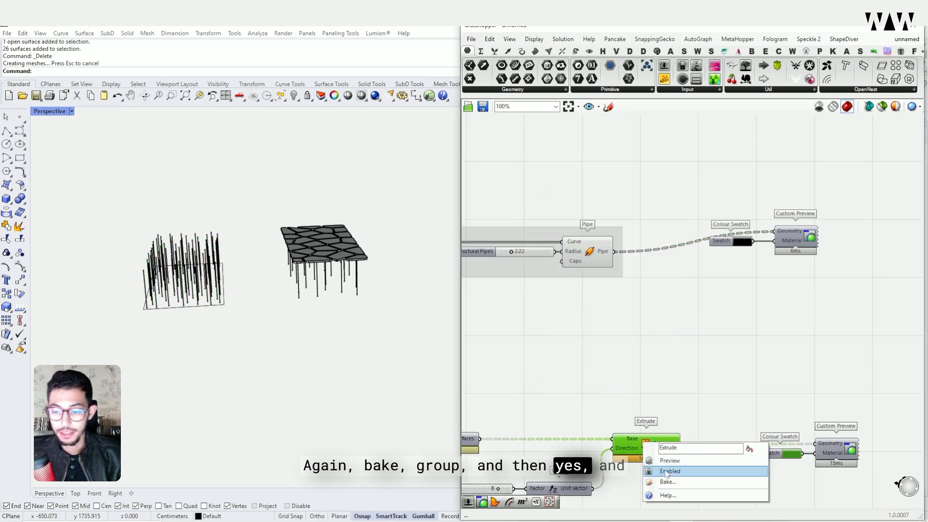
click(657, 482)
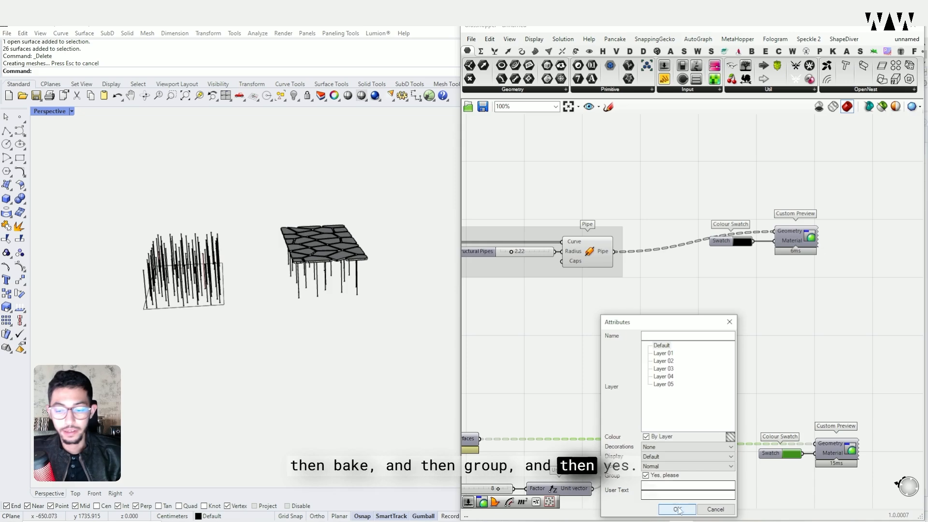
click(676, 509)
Select the denser baked pipes and panels and move them to the far side of the first baked iteration.
right_drag(230, 315, 240, 298)
drag(242, 204, 136, 253)
right_drag(135, 253, 145, 285)
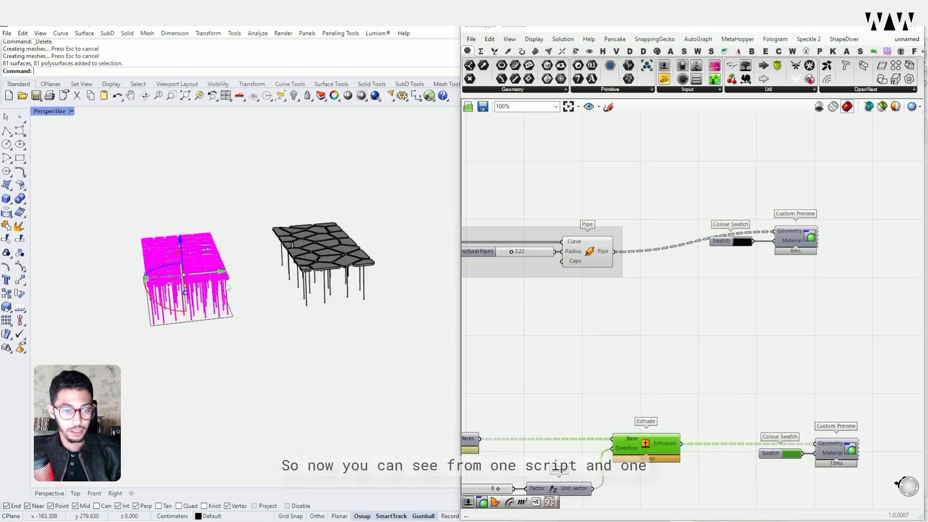
drag(222, 271, 451, 252)
click(337, 320)
right_drag(338, 320, 353, 379)
click(165, 291)
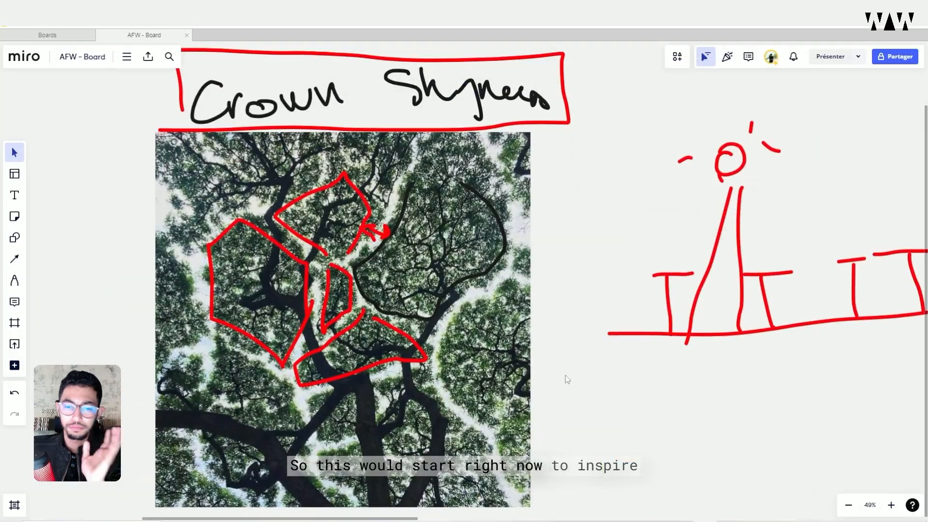
Switch to the Miro board and draw extra red T-shaped supports of varied heights in the tower sketch.
scroll(416, 338, down, 5)
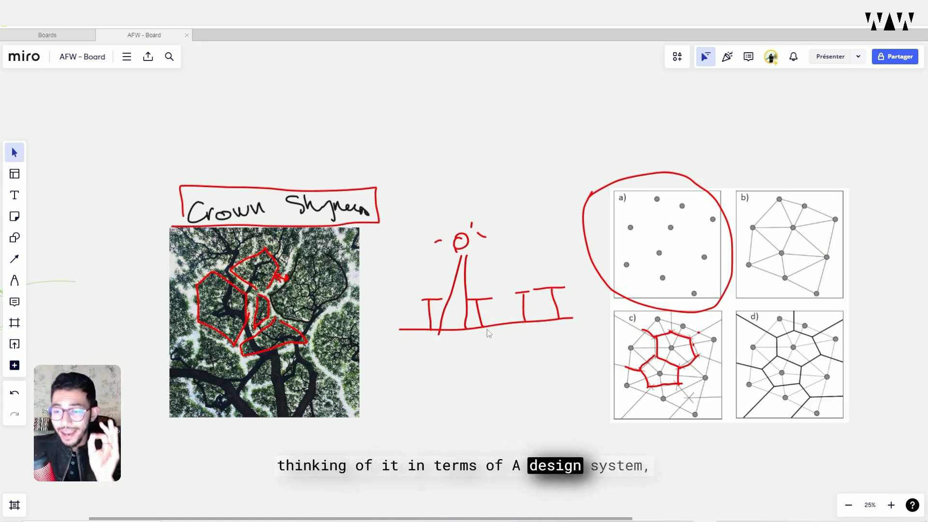
right_drag(428, 333, 391, 294)
scroll(293, 344, down, 2)
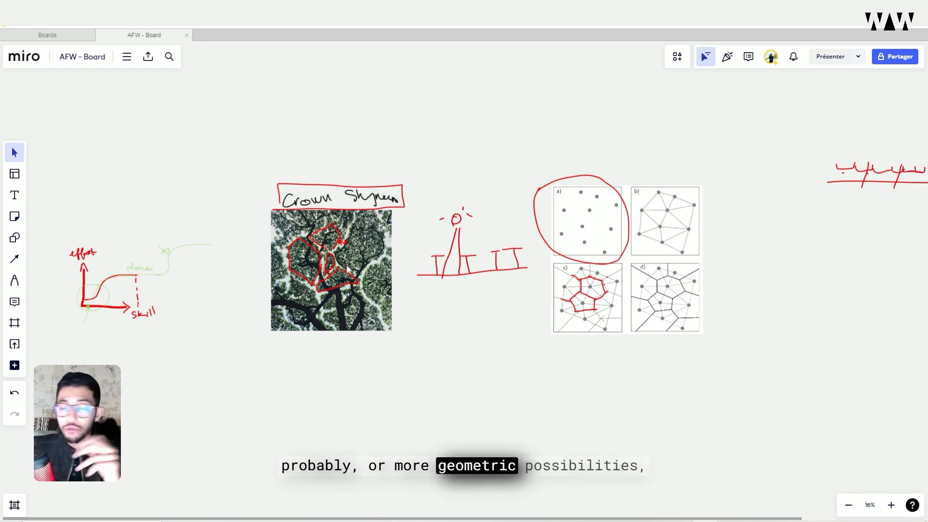
click(14, 280)
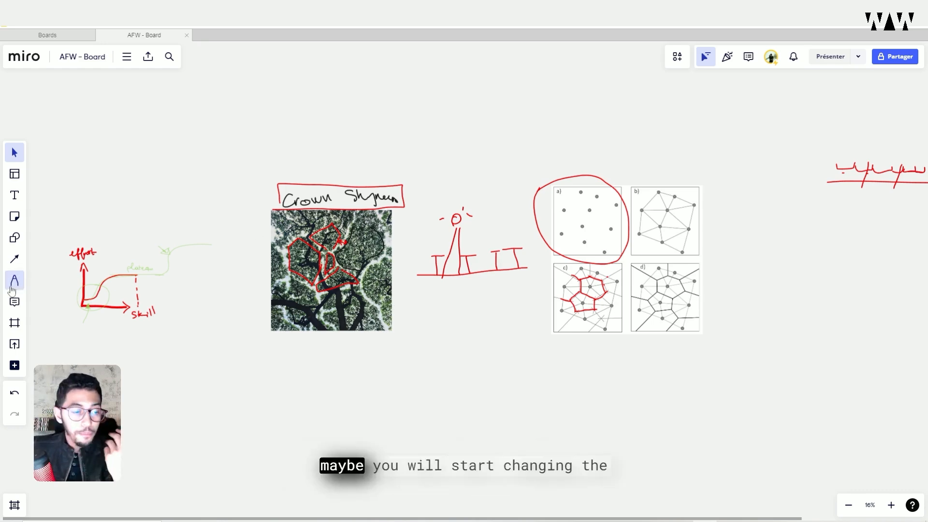
scroll(459, 263, up, 6)
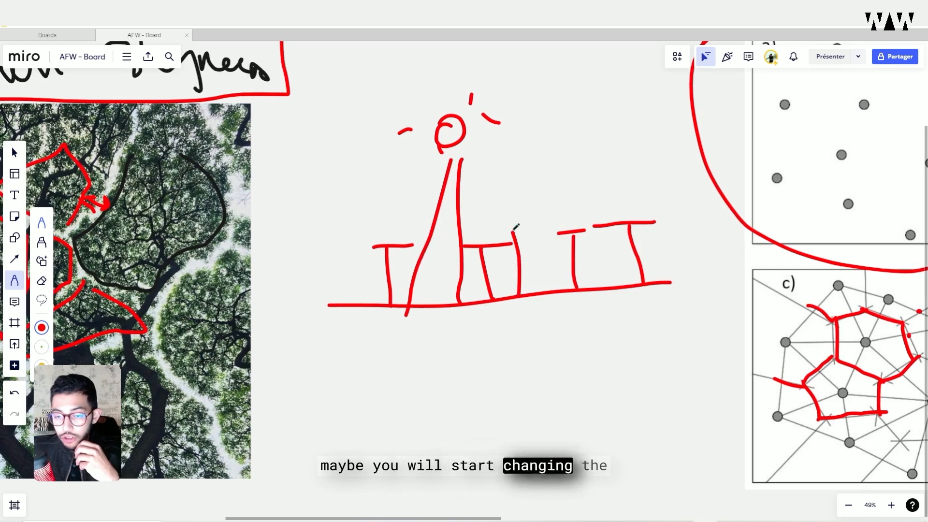
mouse_move(486, 222)
mouse_down()
mouse_move(540, 214)
mouse_move(547, 288)
mouse_up()
drag(524, 235, 554, 234)
mouse_move(608, 285)
mouse_down()
mouse_move(602, 257)
mouse_move(620, 251)
mouse_up()
scroll(570, 287, down, 2)
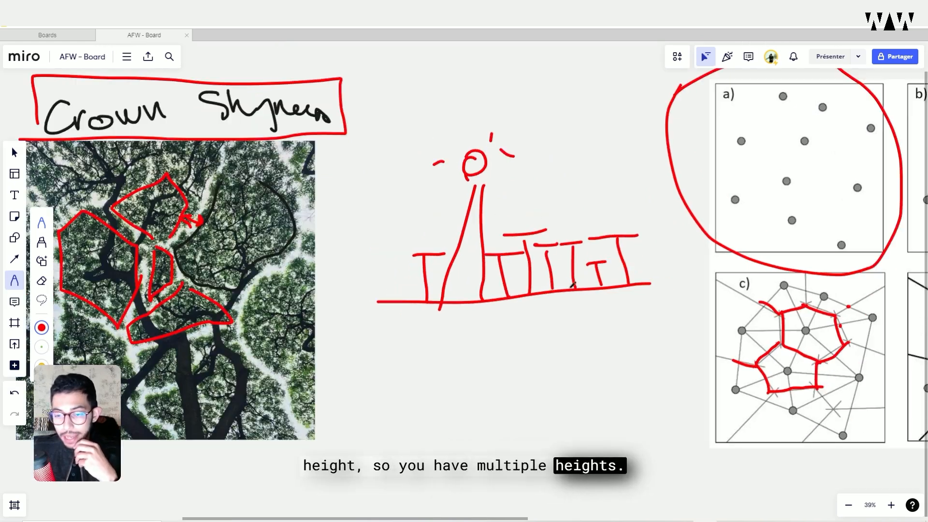
Draw a sagging curve across the supports with a downward arrow, and handwrite the label "Concave" above it.
scroll(657, 183, right, 2)
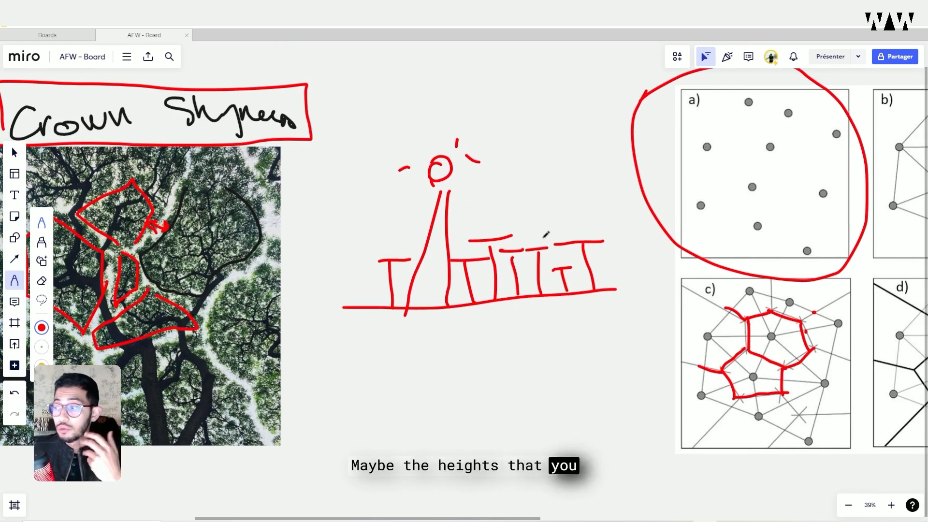
mouse_move(351, 203)
mouse_down()
mouse_move(381, 228)
mouse_move(553, 245)
mouse_move(437, 261)
mouse_move(479, 259)
mouse_up()
drag(552, 251, 398, 254)
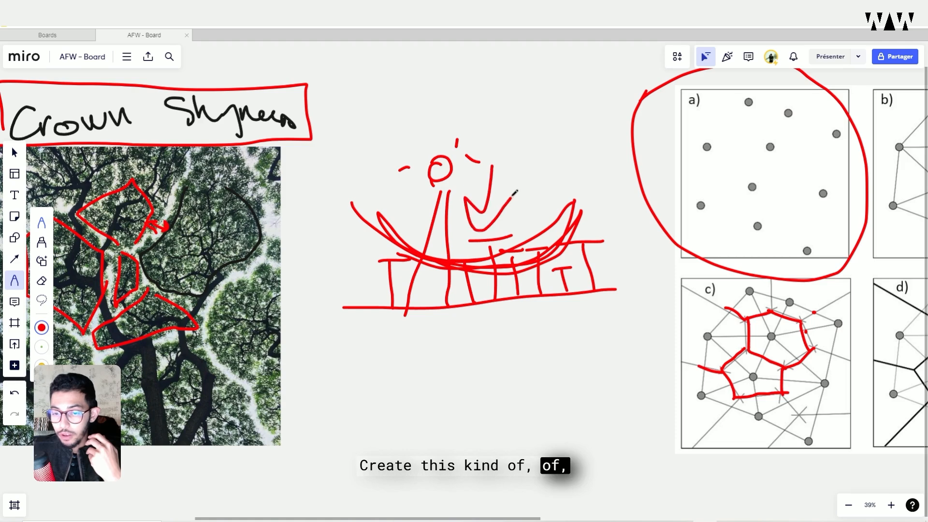
drag(492, 111, 489, 138)
drag(503, 126, 544, 128)
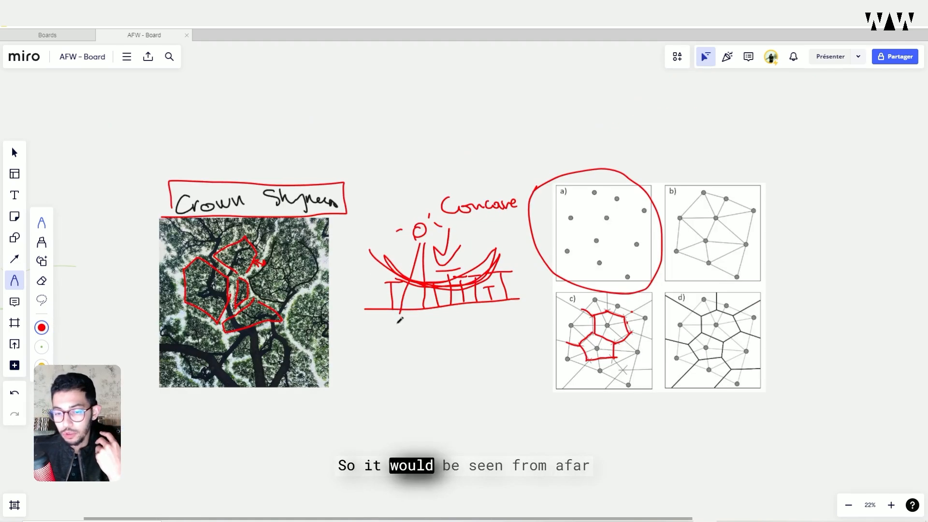
Draw a standing human figure below the canopy sketch and a long ground line under its feet.
scroll(394, 311, down, 5)
drag(409, 333, 419, 418)
drag(398, 361, 396, 420)
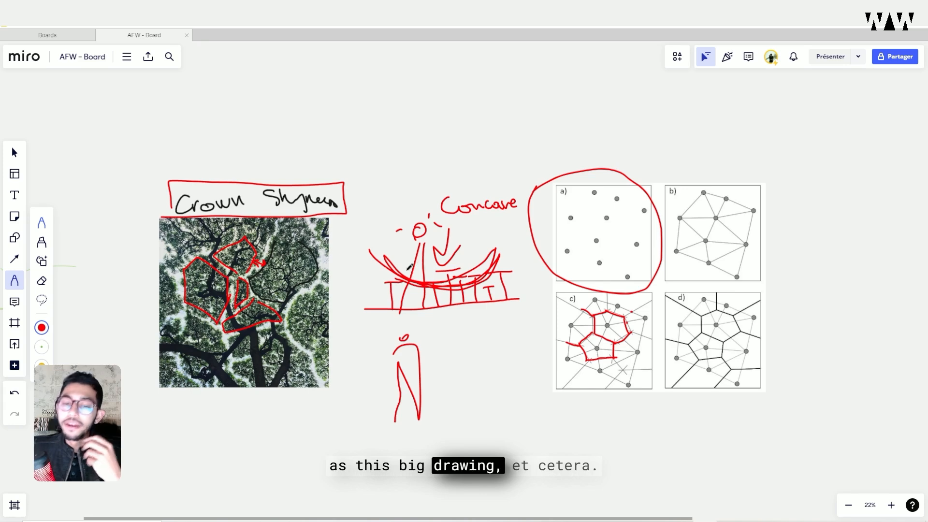
scroll(411, 309, down, 1)
middle_drag(407, 333, 390, 323)
scroll(389, 324, up, 4)
drag(287, 422, 651, 442)
scroll(442, 318, down, 3)
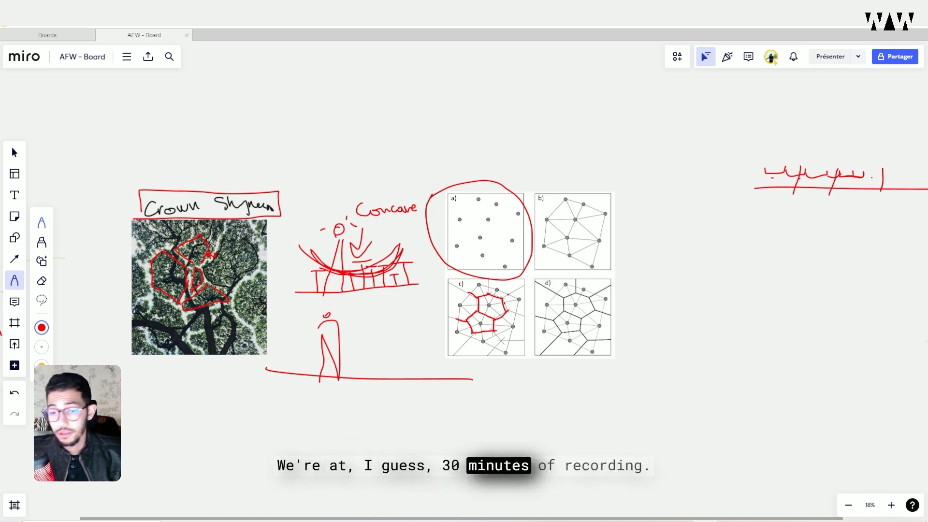
scroll(851, 294, down, 3)
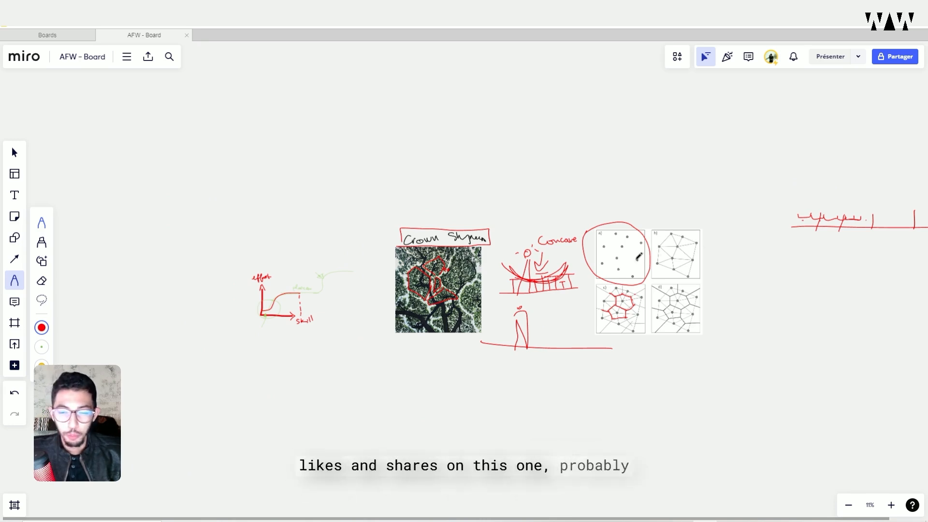
mouse_move(624, 228)
mouse_down()
mouse_move(735, 220)
mouse_move(719, 224)
mouse_up()
middle_drag(716, 233, 560, 220)
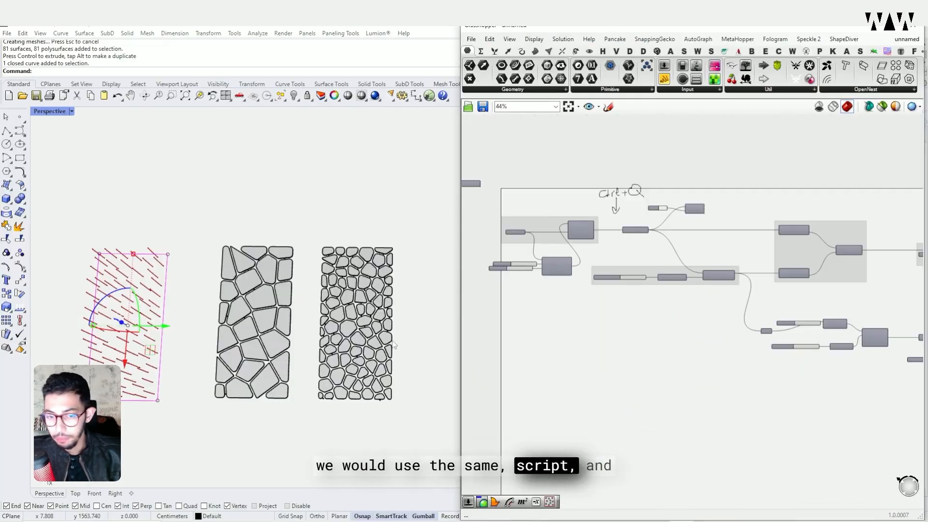
right_drag(666, 261, 562, 264)
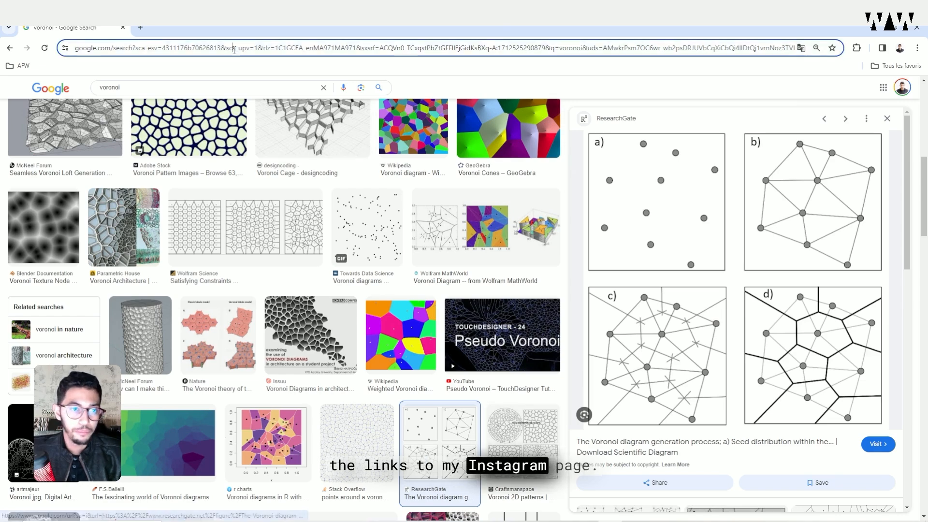
Switch to the browser, open instagram.com/afterwork.workflow/ and browse the page's posts.
click(234, 50)
text(instagram.com/afterwork.workflow/)
key(Return)
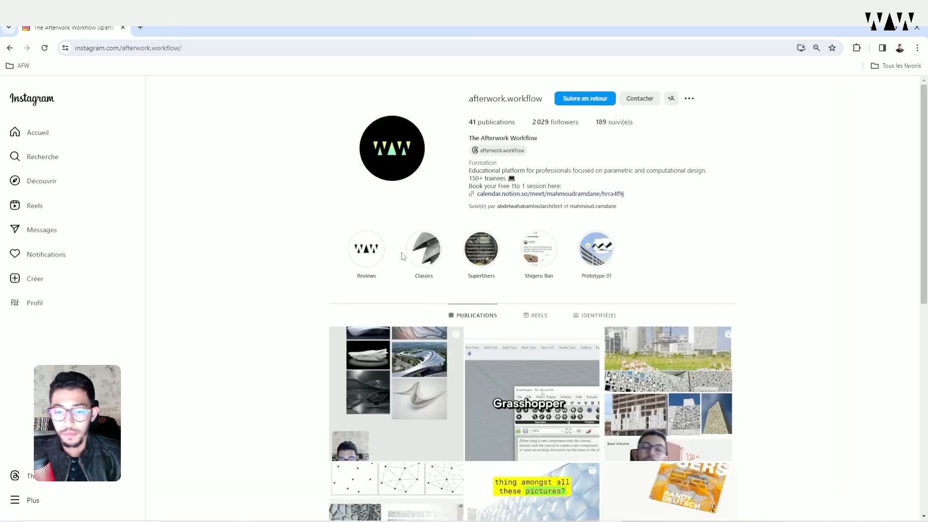
scroll(395, 254, down, 6)
scroll(395, 253, down, 12)
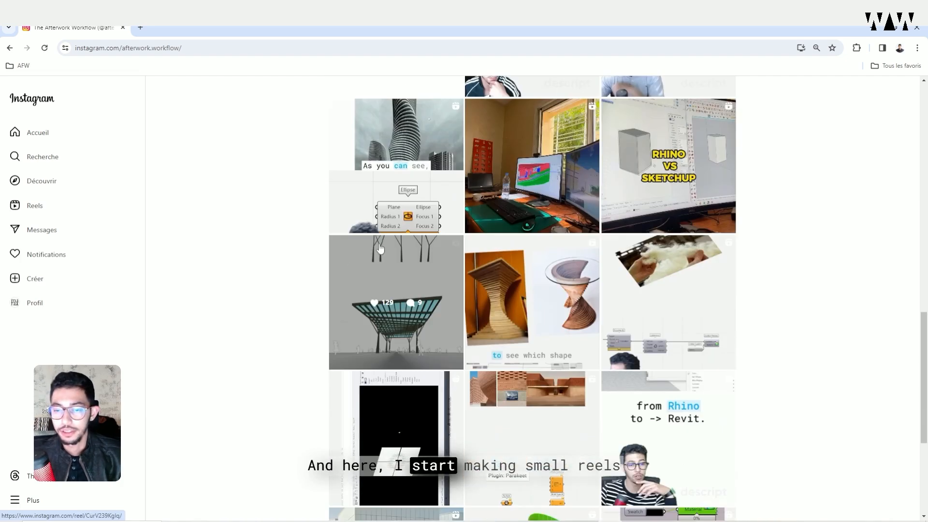
scroll(376, 248, down, 10)
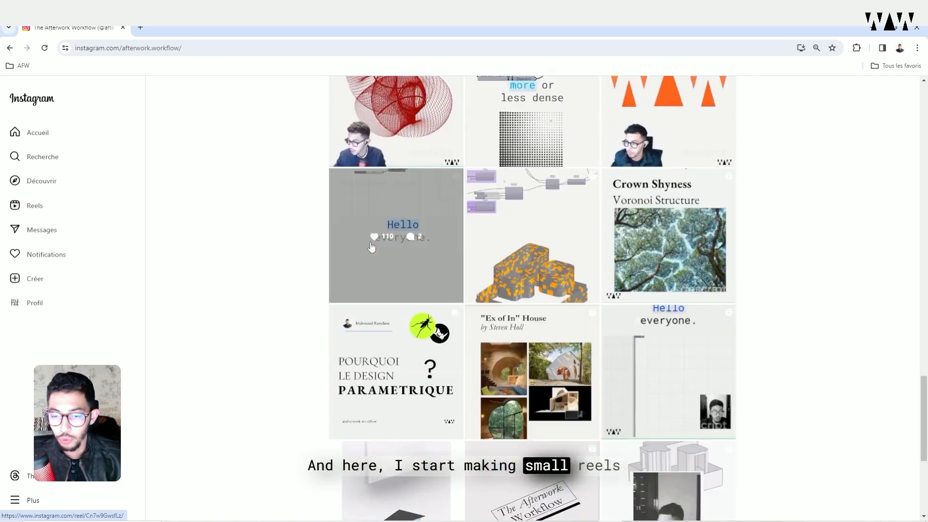
scroll(371, 248, up, 20)
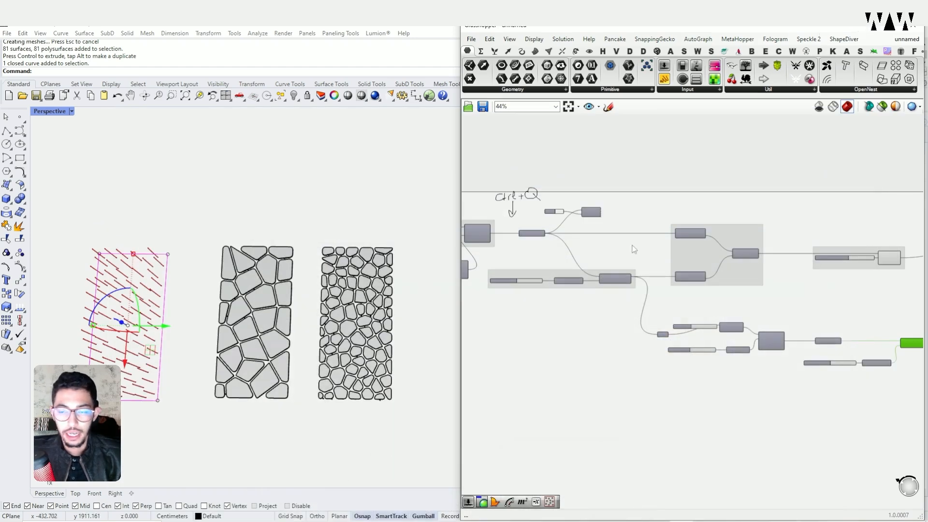
scroll(570, 241, up, 3)
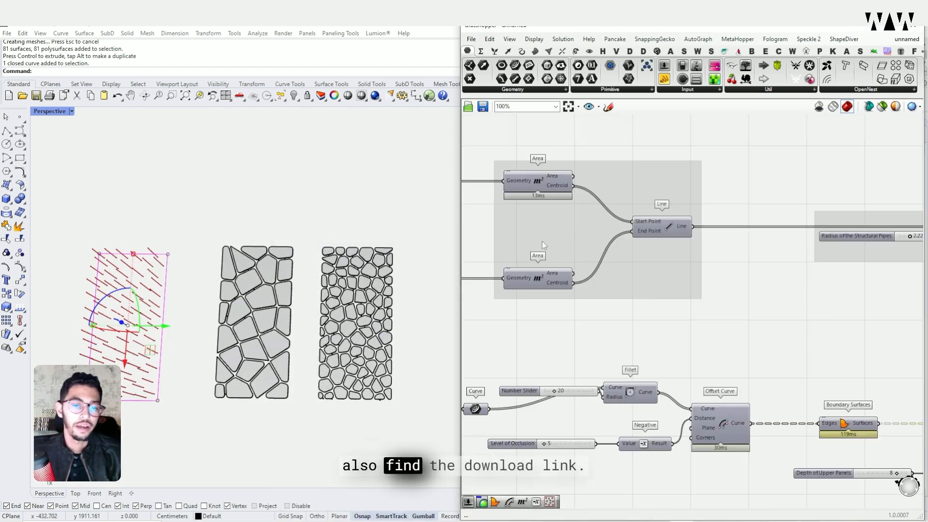